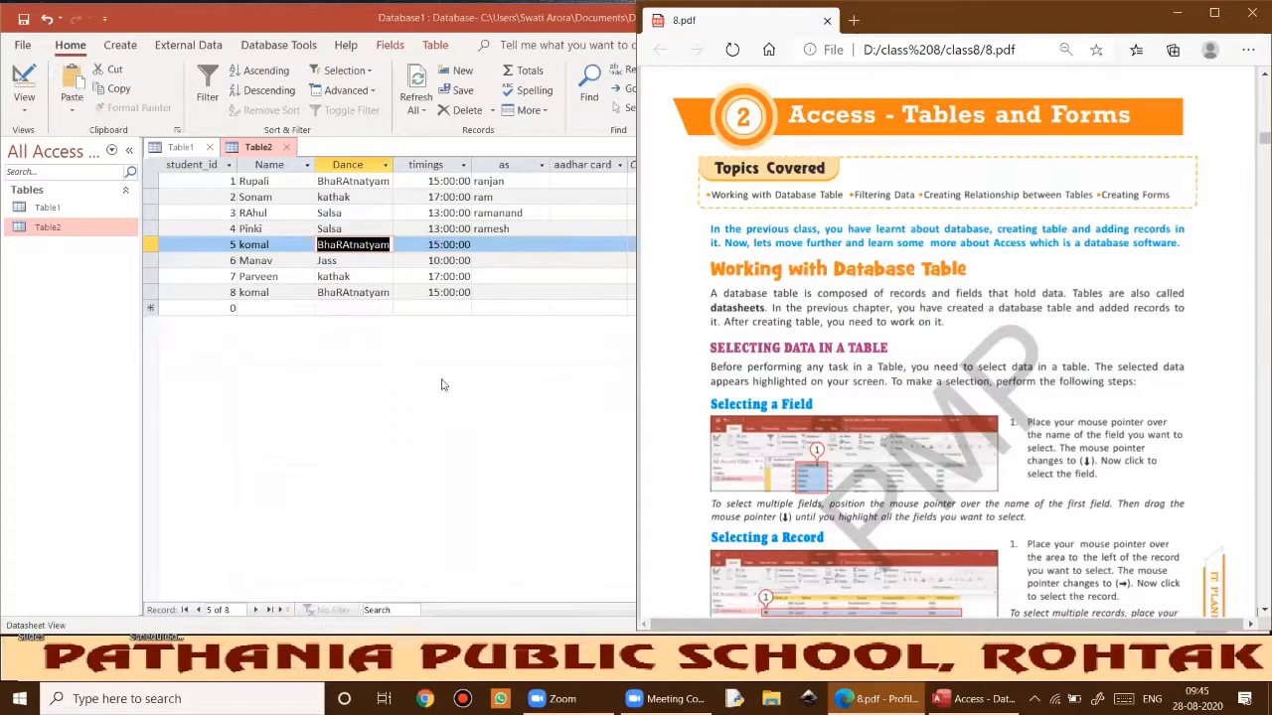
Select the entire Dance cell of the first record and the entire Dance cell of the third record in Table2.
click(443, 385)
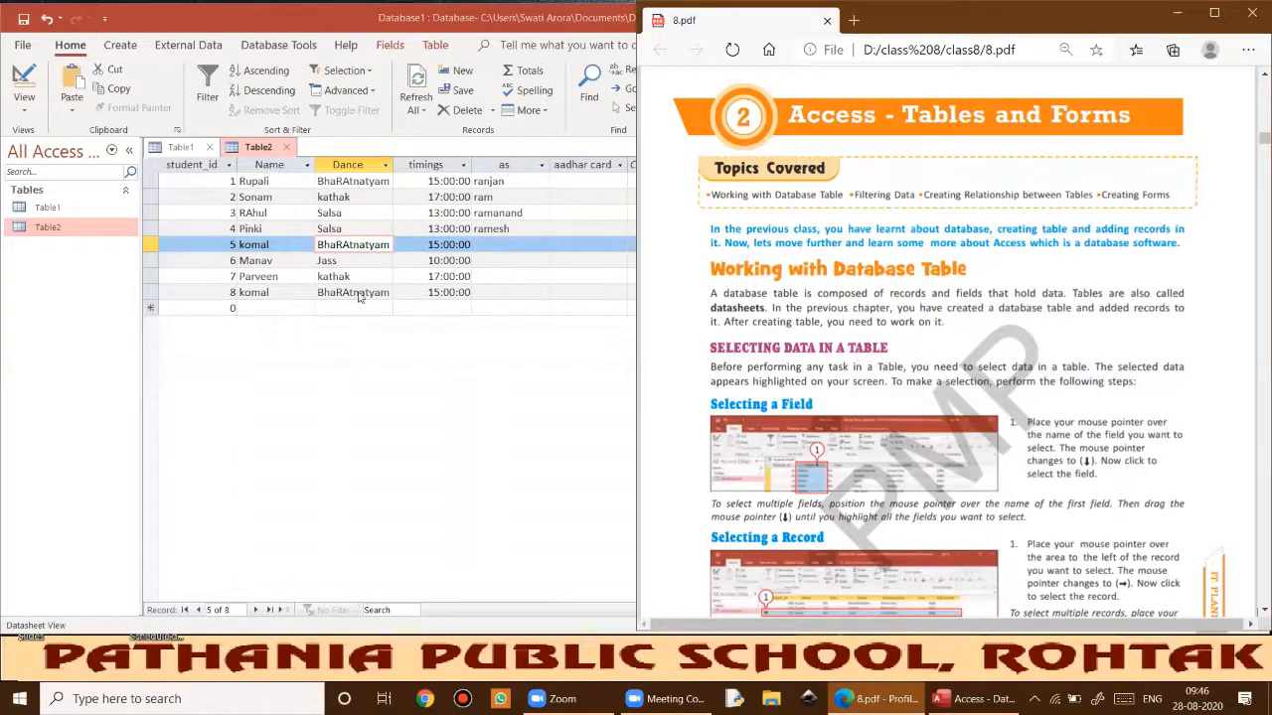
click(350, 181)
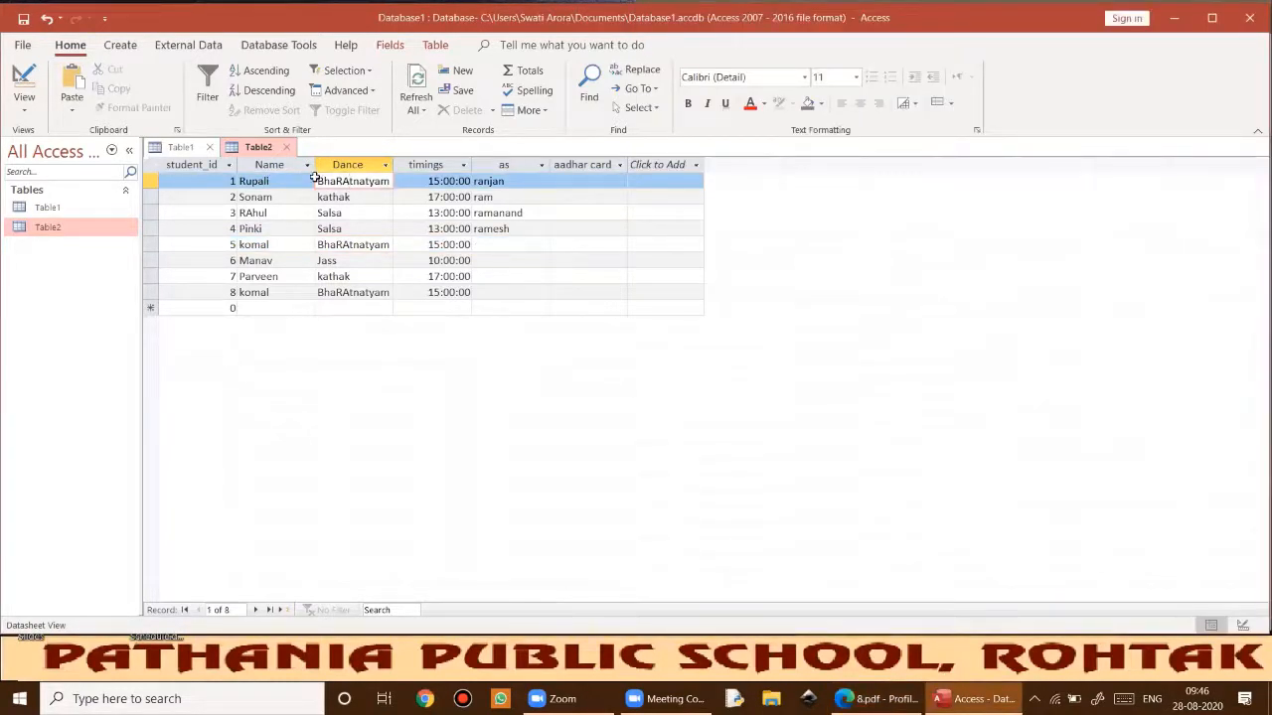
click(317, 179)
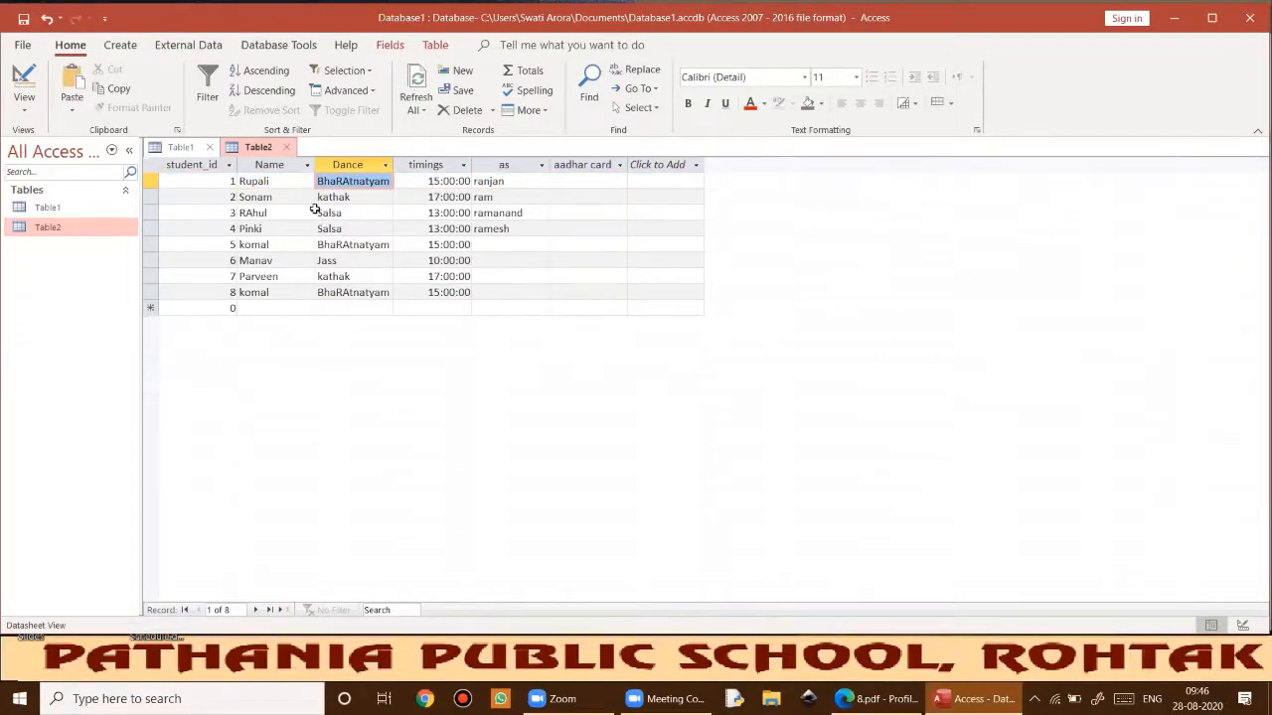
click(318, 212)
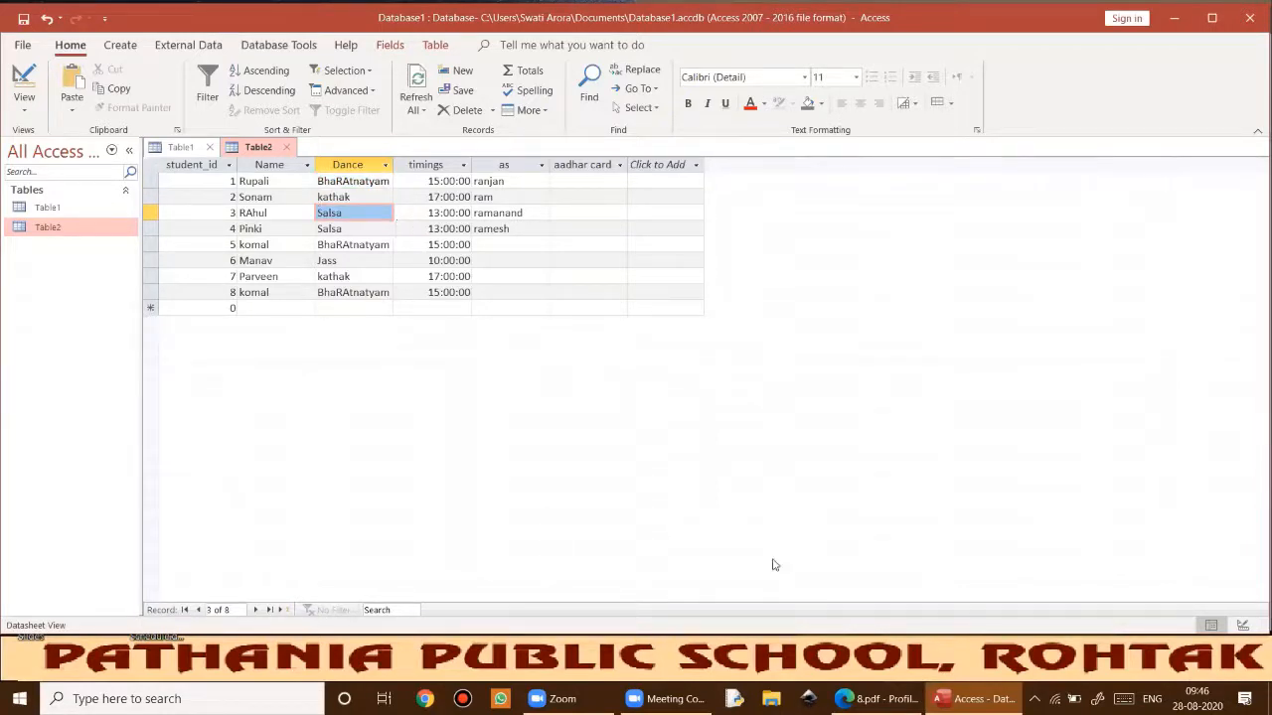
Consult the Selecting a Field instructions in 8.pdf and select Table2's Name, Dance, timings, as, aadhar card and student_id fields one at a time.
click(912, 688)
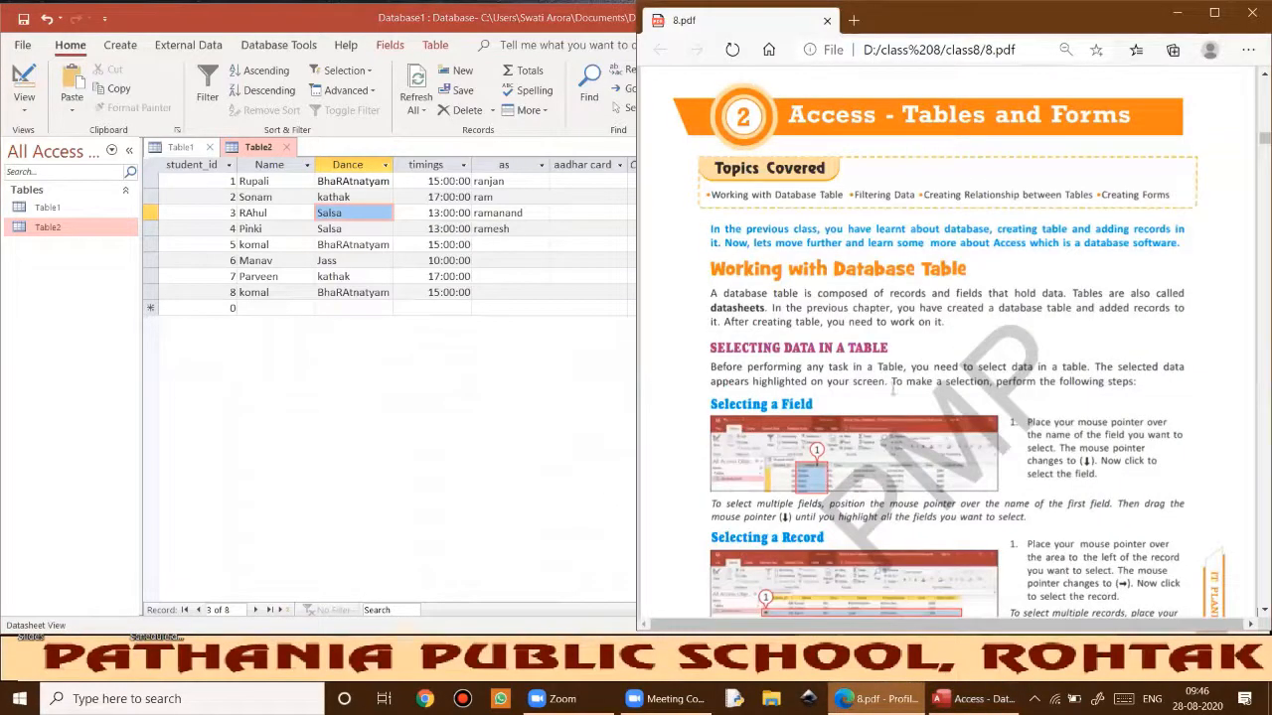
scroll(844, 412, down, 1)
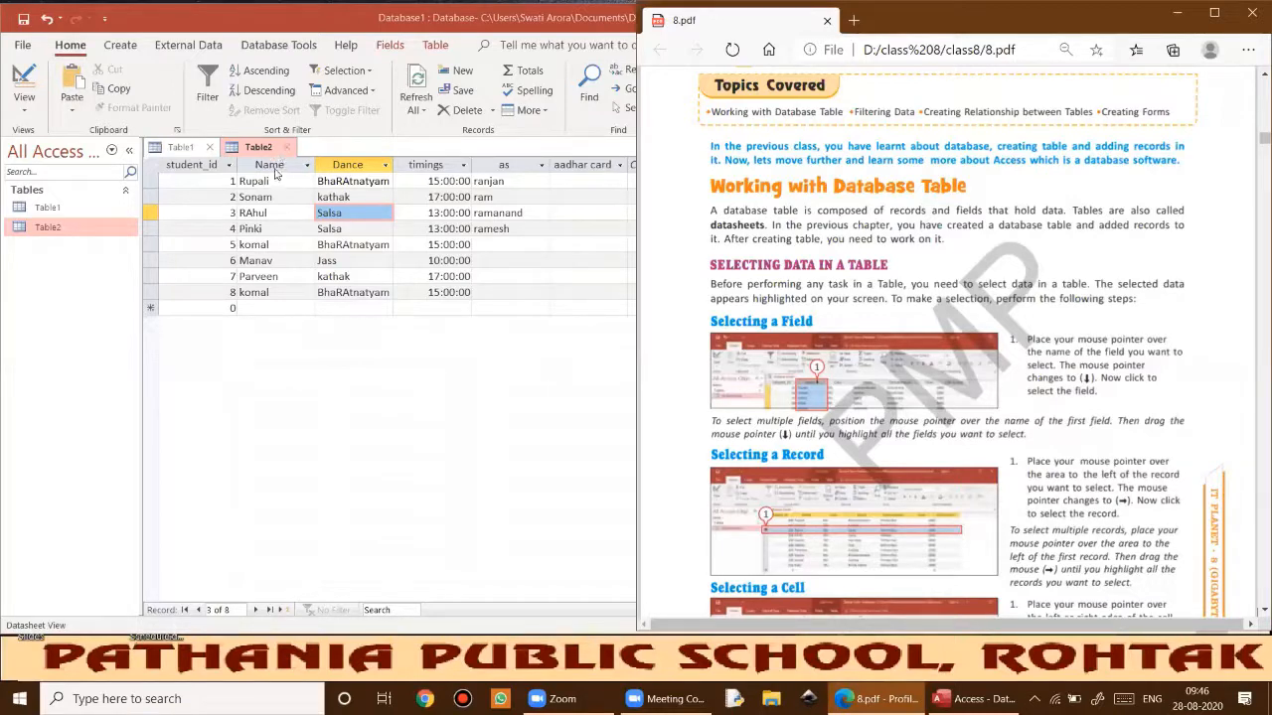
click(263, 167)
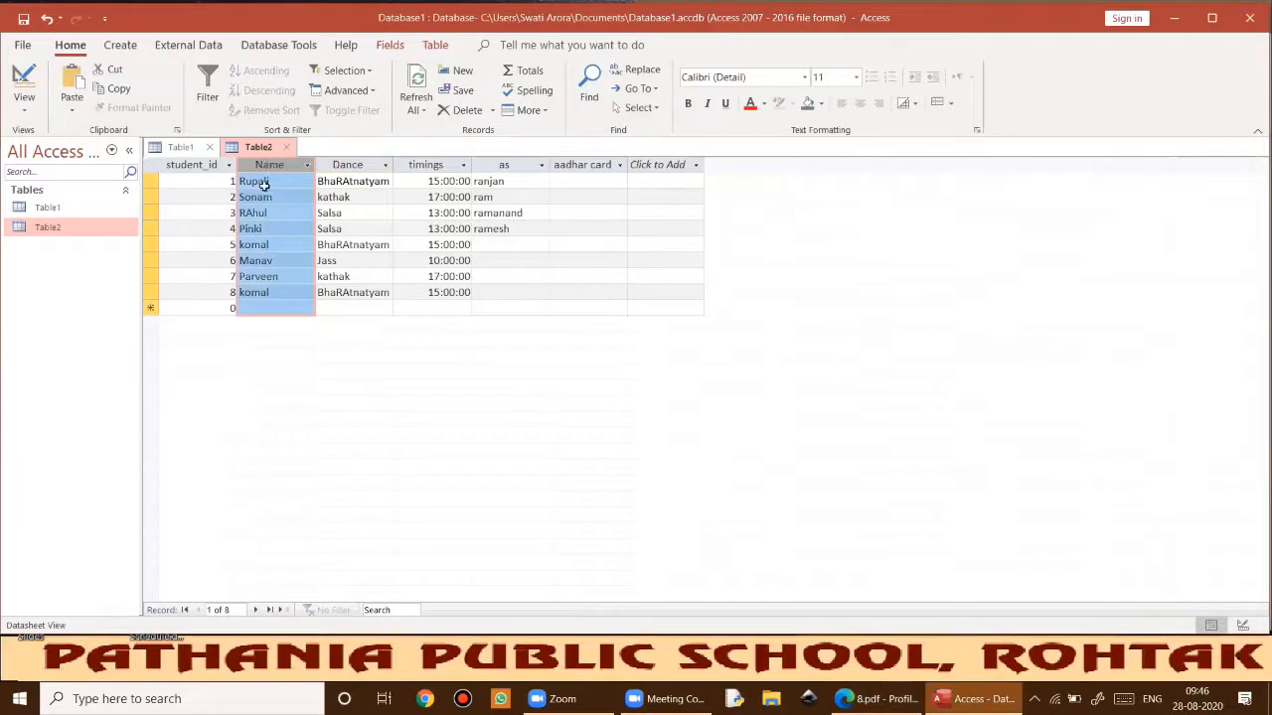
click(355, 167)
click(418, 166)
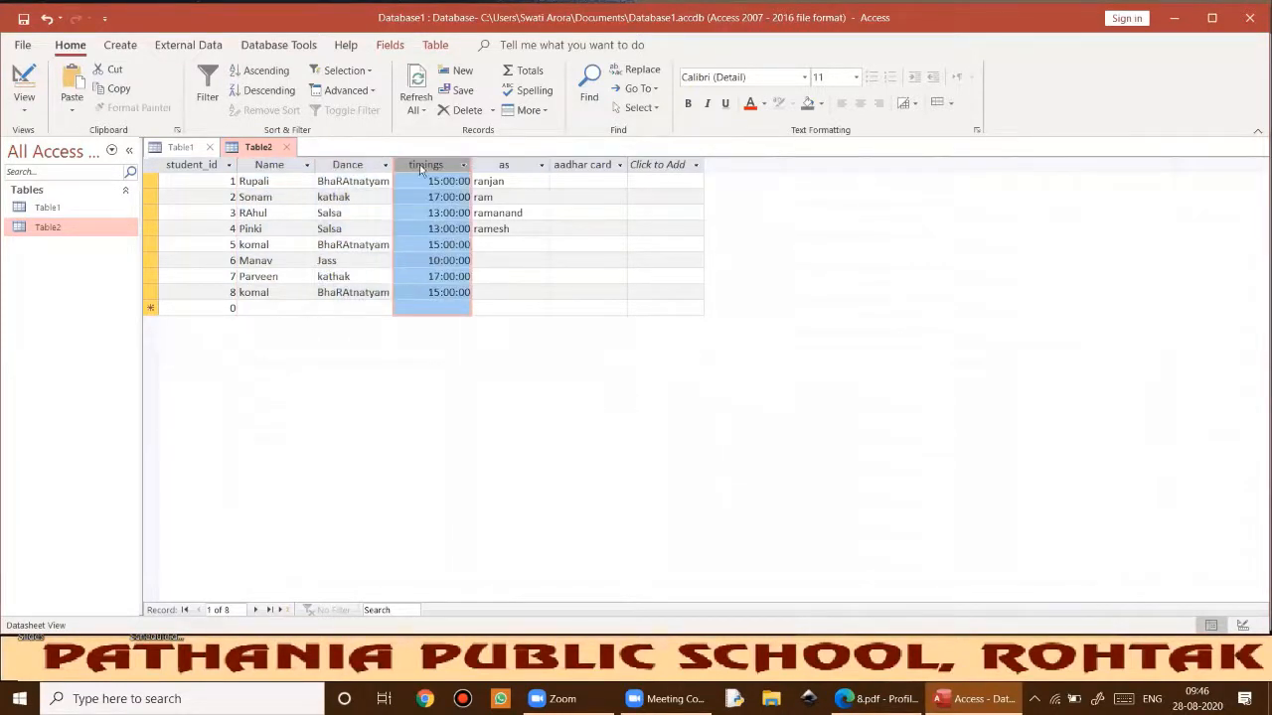
click(507, 165)
click(563, 162)
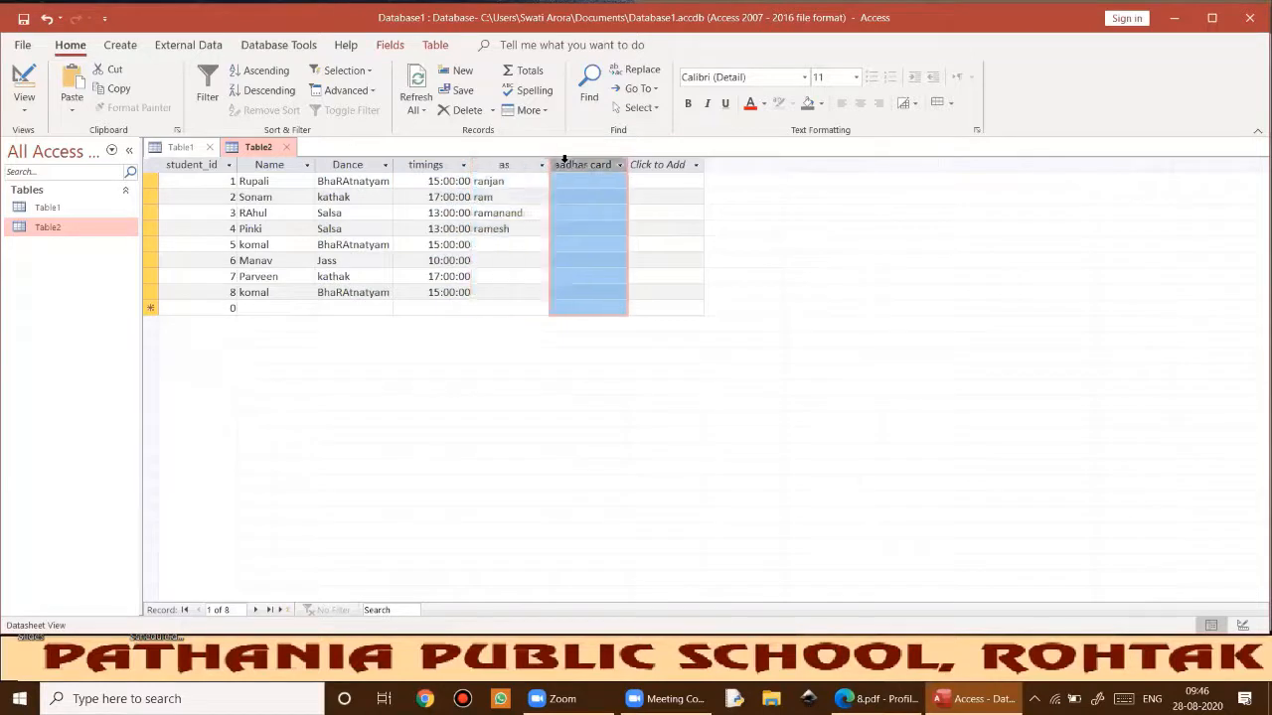
click(197, 166)
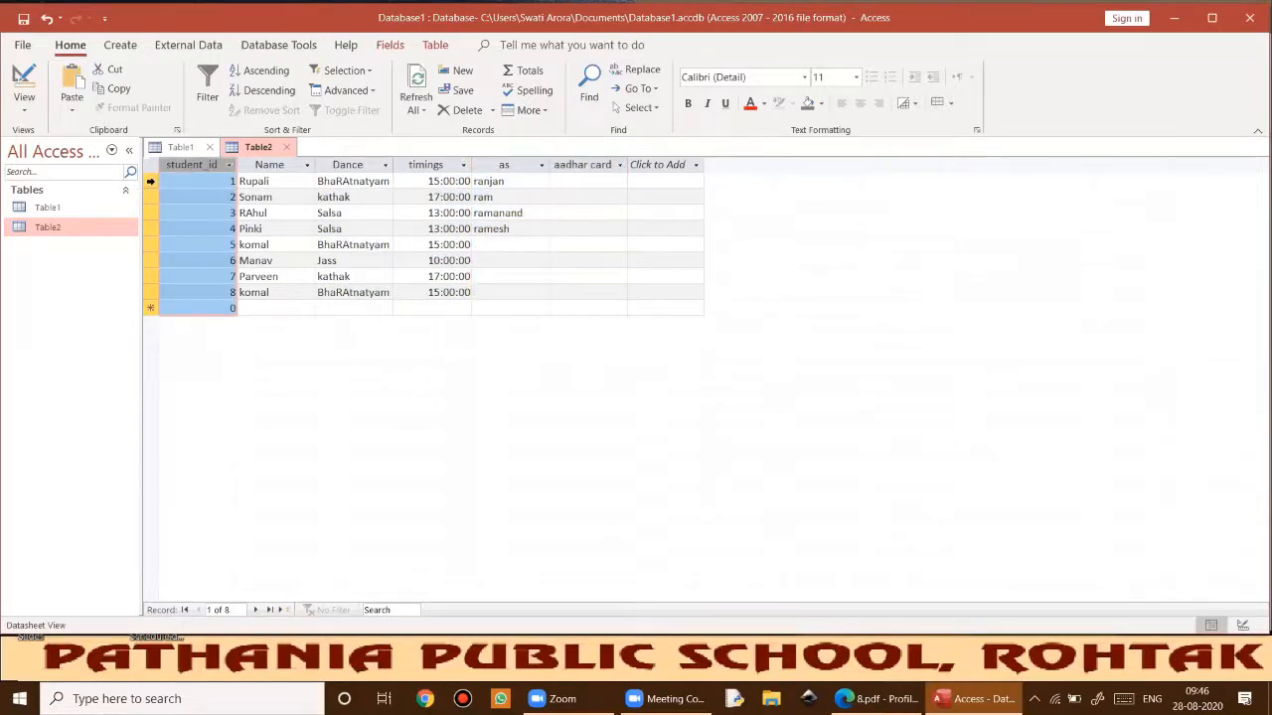
Select whole records in Table2 one at a time, from the first record through the seventh.
click(147, 181)
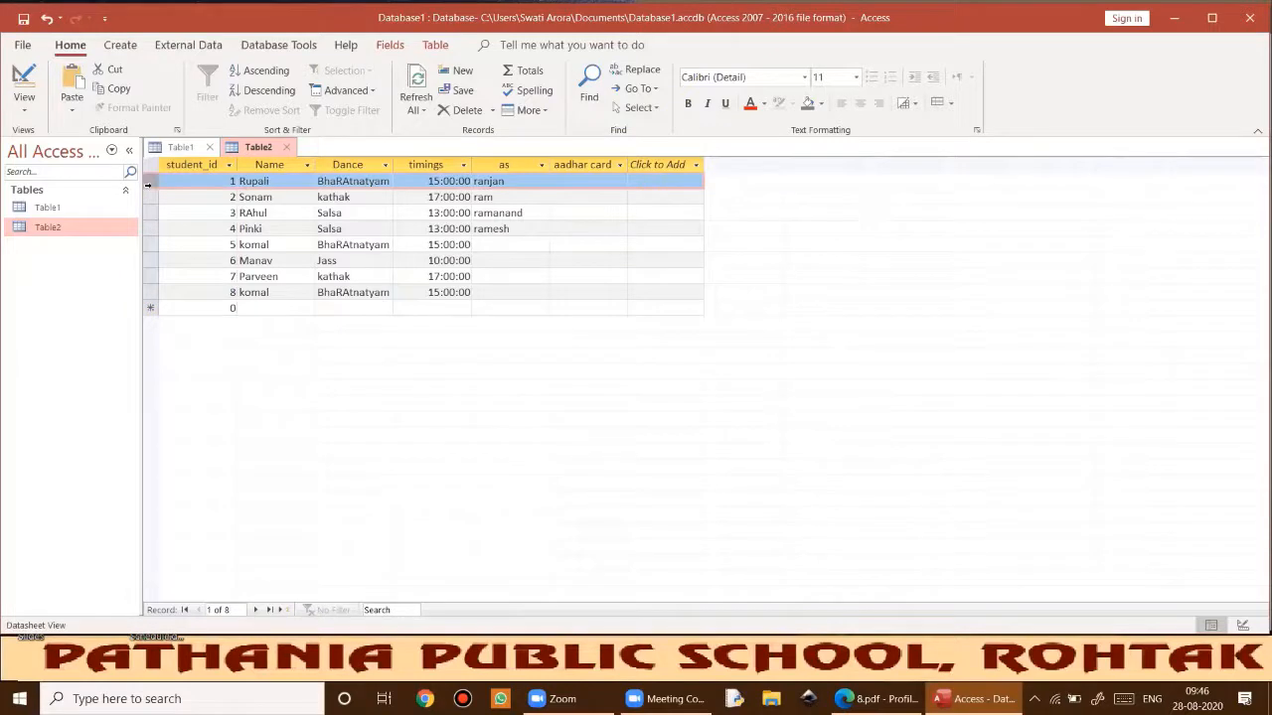
click(147, 196)
click(148, 213)
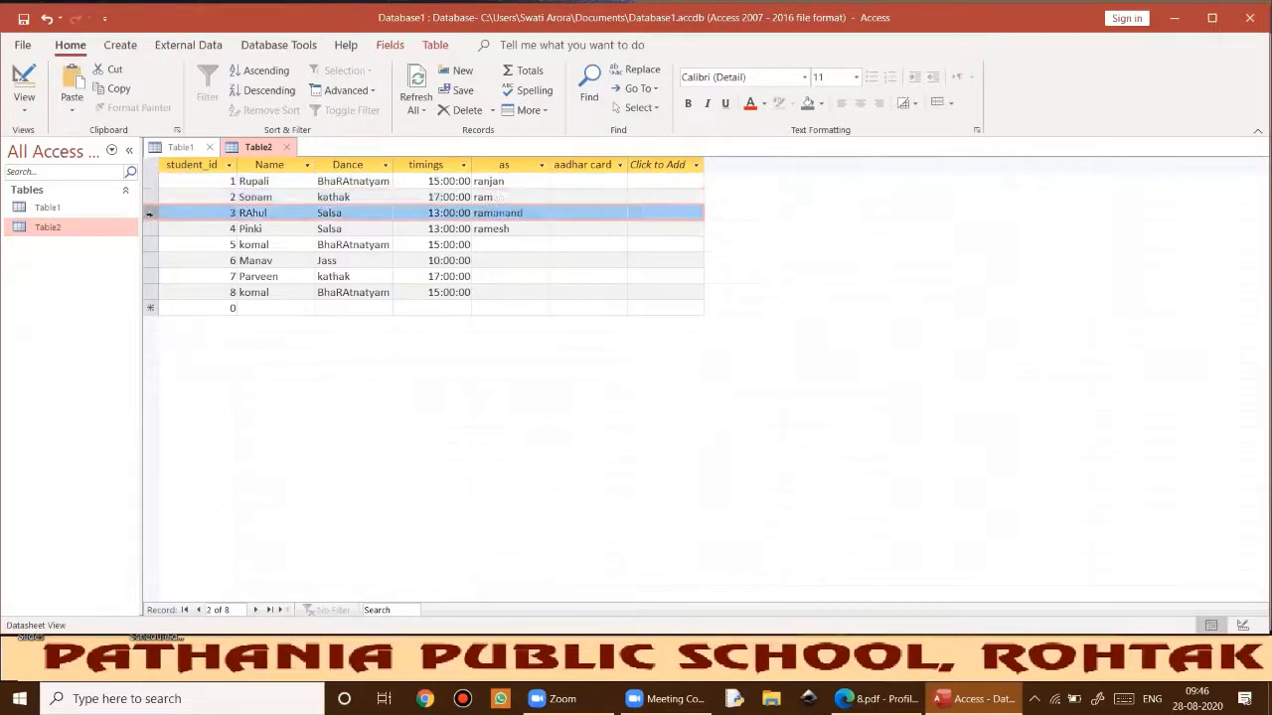
click(148, 229)
click(149, 244)
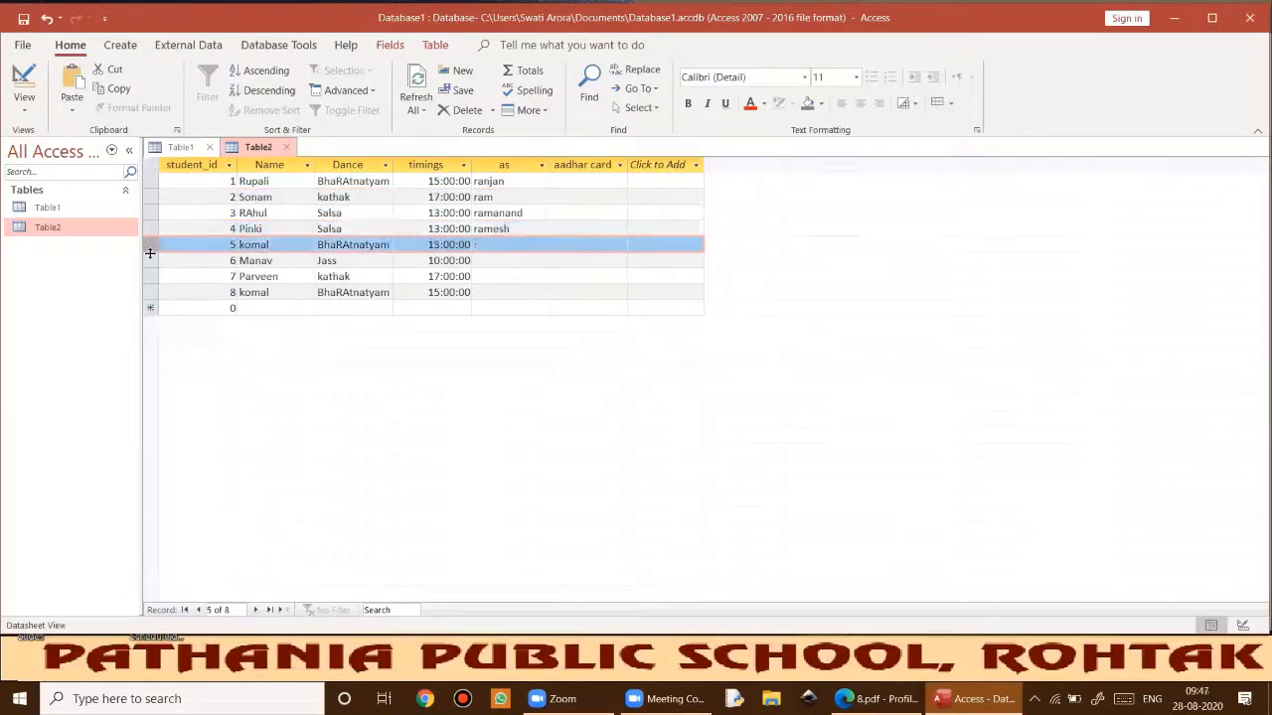
click(149, 260)
click(150, 276)
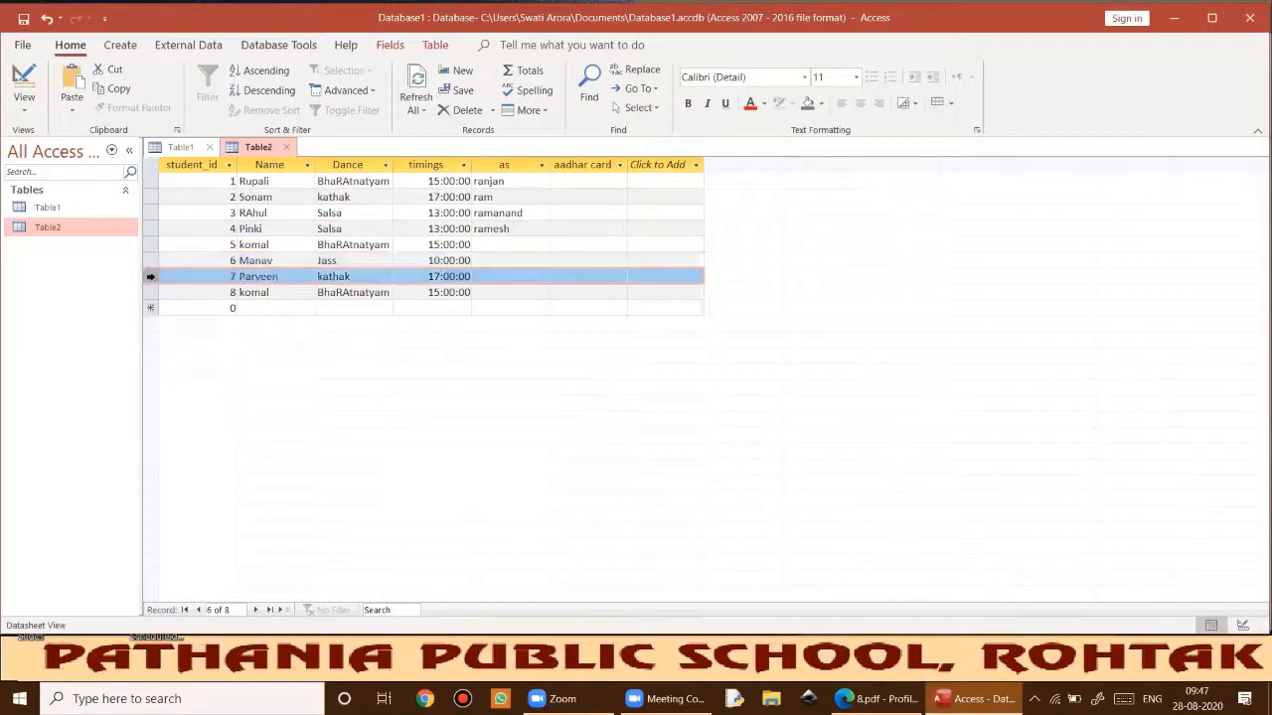
Alternate between selecting the student_id field and the first record, ending with the whole student_id field selected.
click(184, 165)
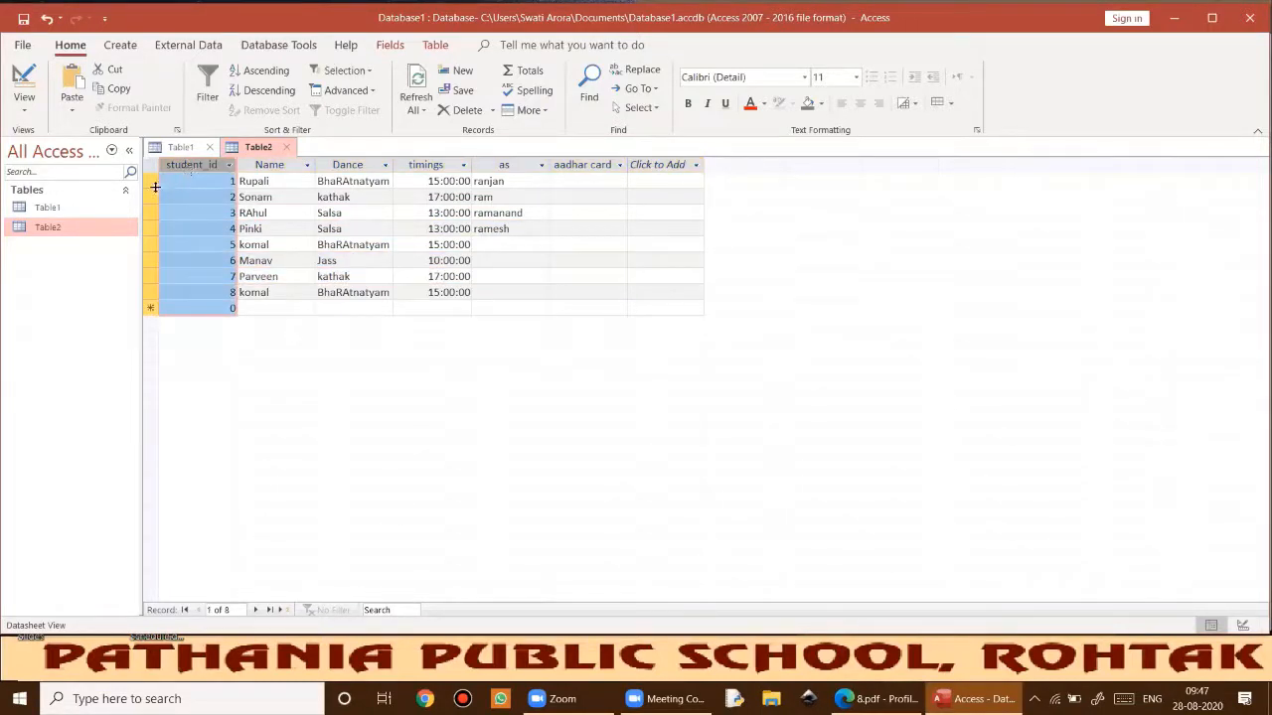
click(152, 181)
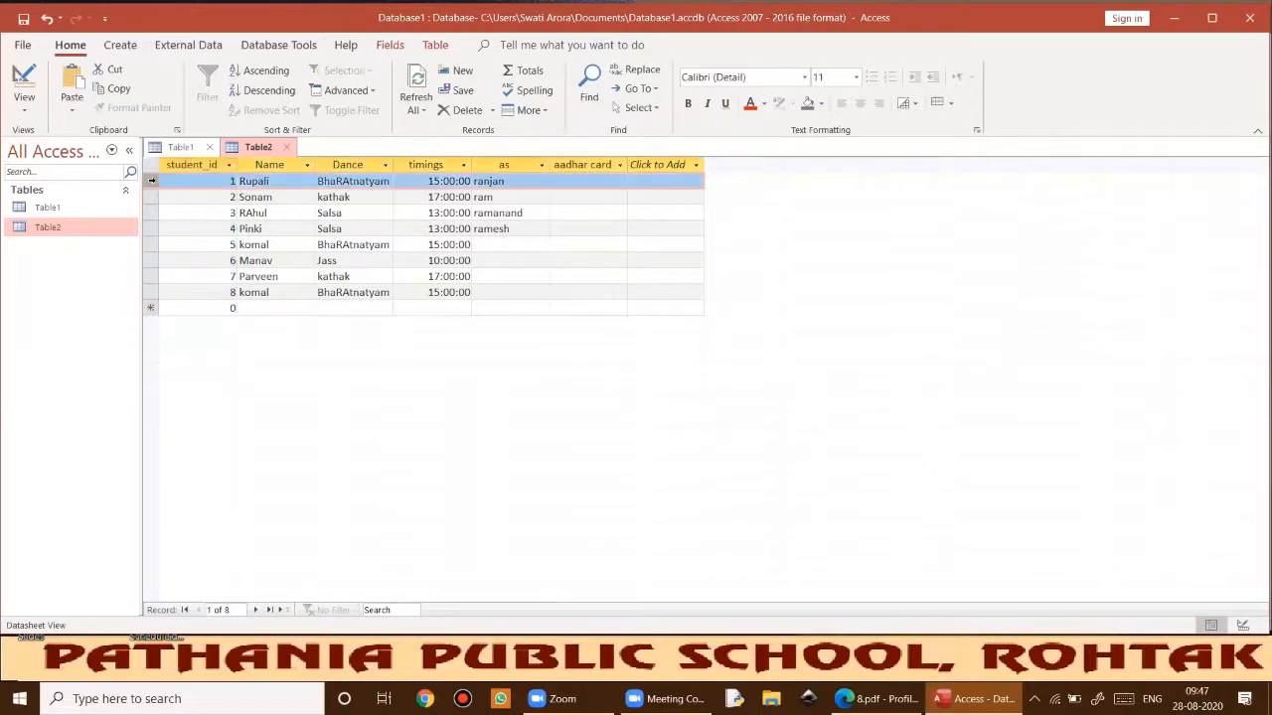
click(186, 165)
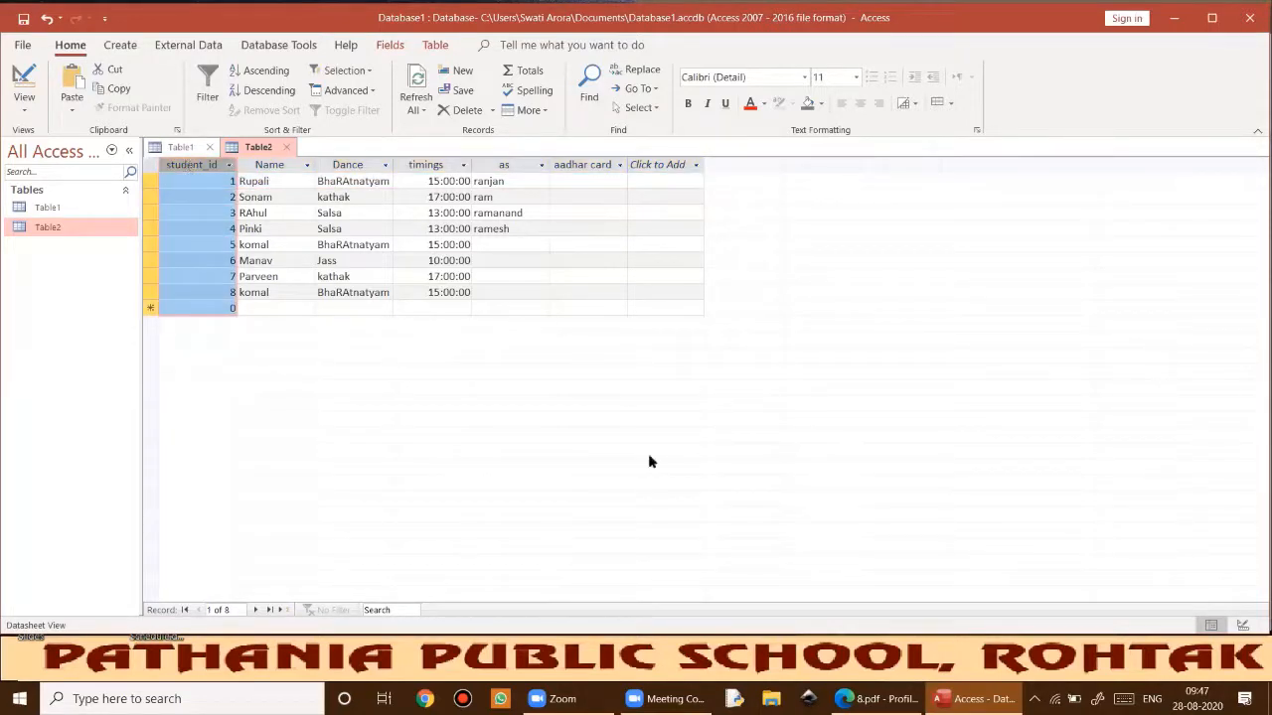
Consult the Selecting a Cell instructions in 8.pdf and select the entire Dance cell of the fourth record in Table2.
click(877, 698)
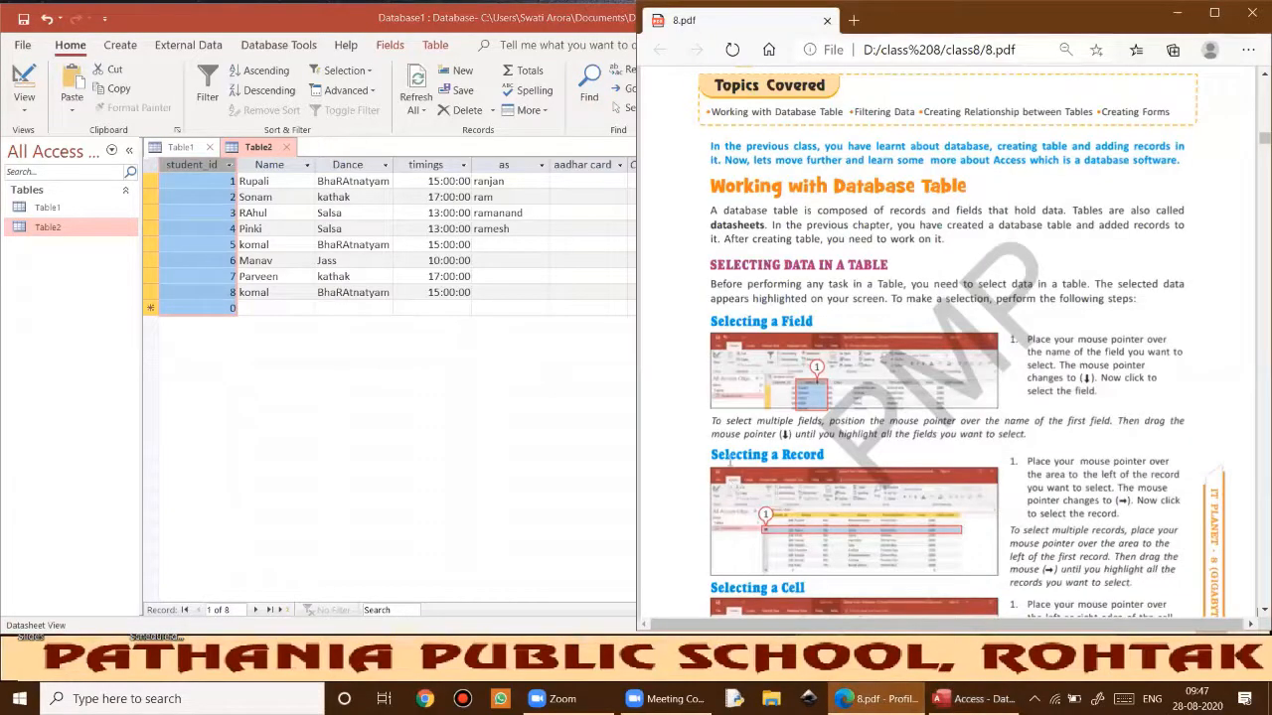
scroll(800, 254, down, 1)
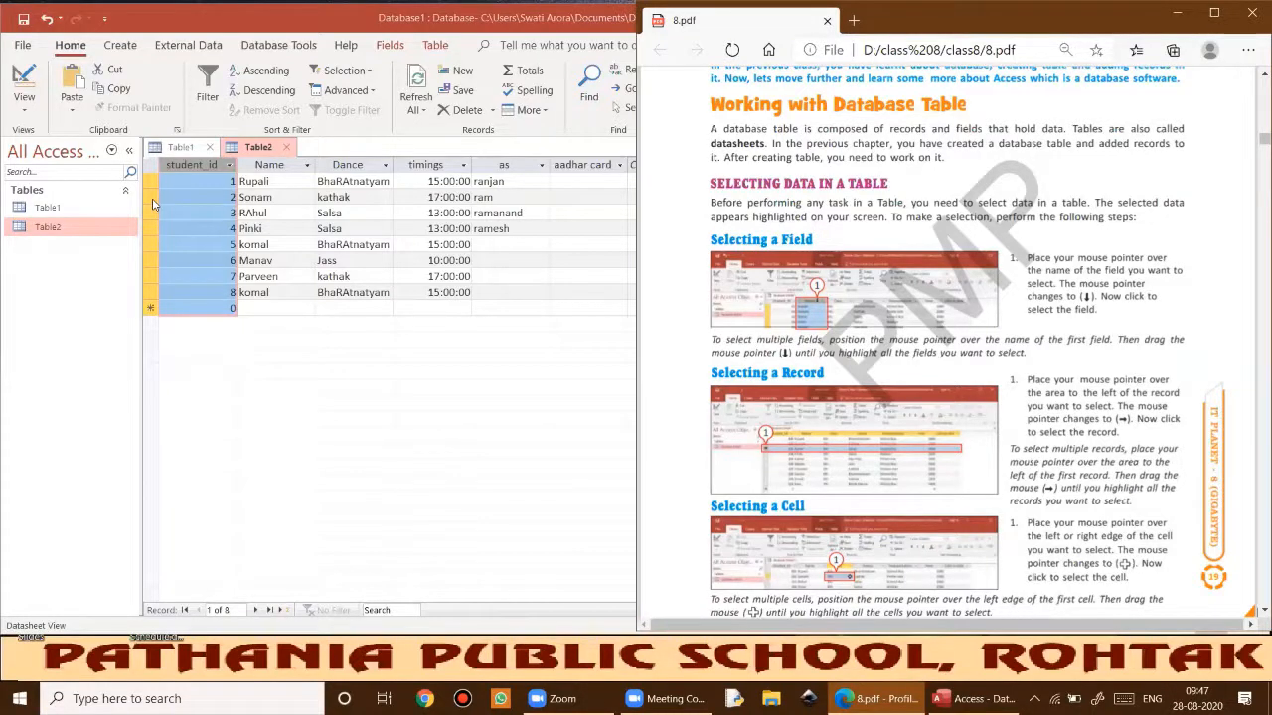
click(318, 232)
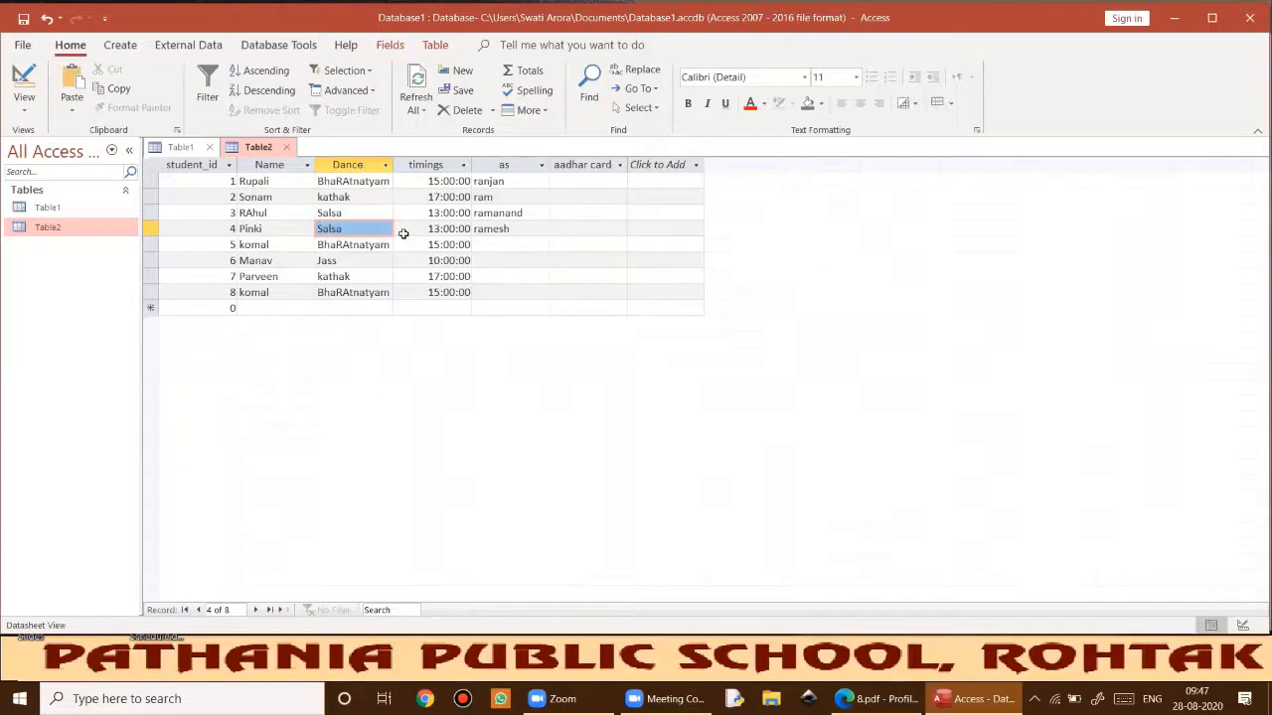
Try cells in the timings field of the first four records and select the entire timings cell of the third record.
click(410, 227)
click(413, 212)
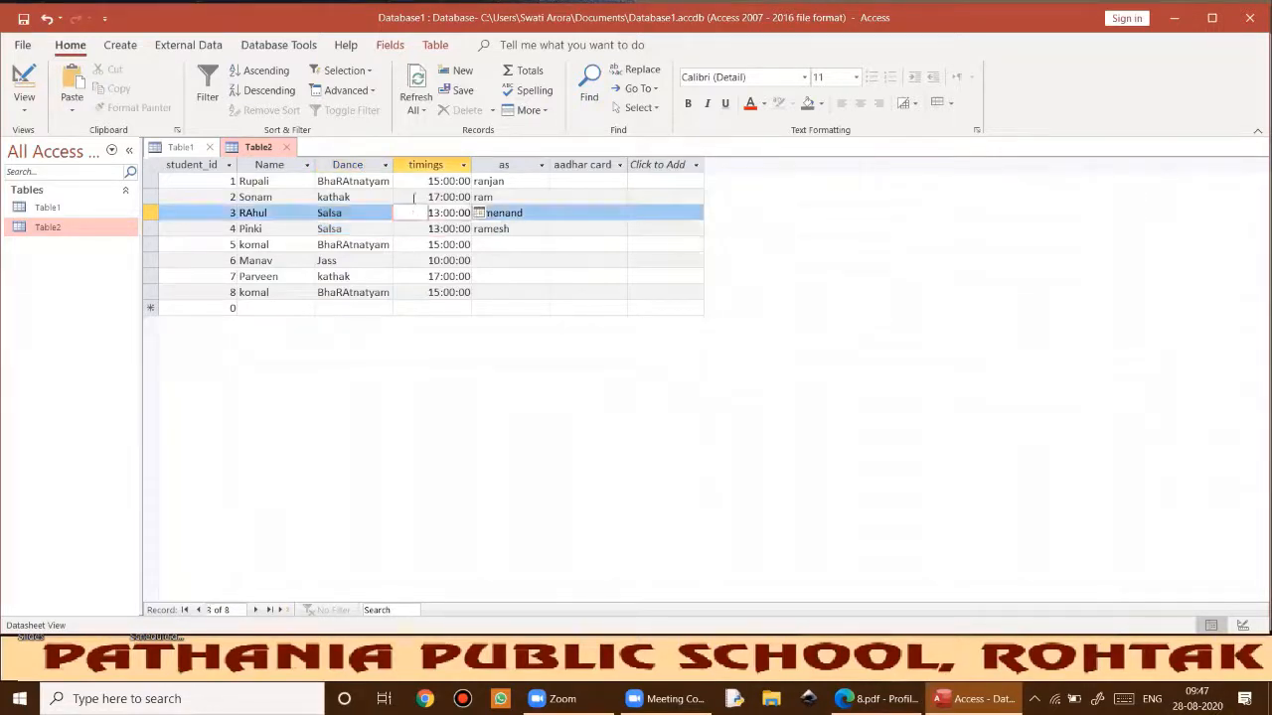
click(413, 195)
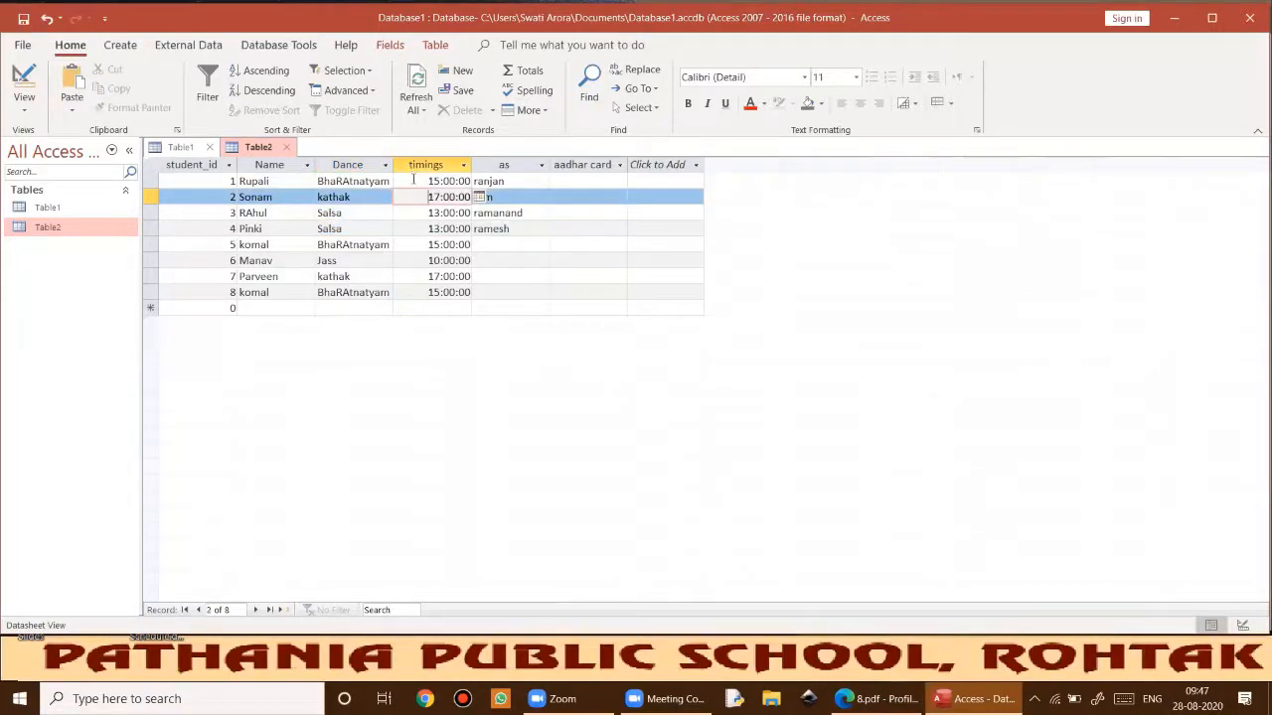
click(413, 180)
click(411, 212)
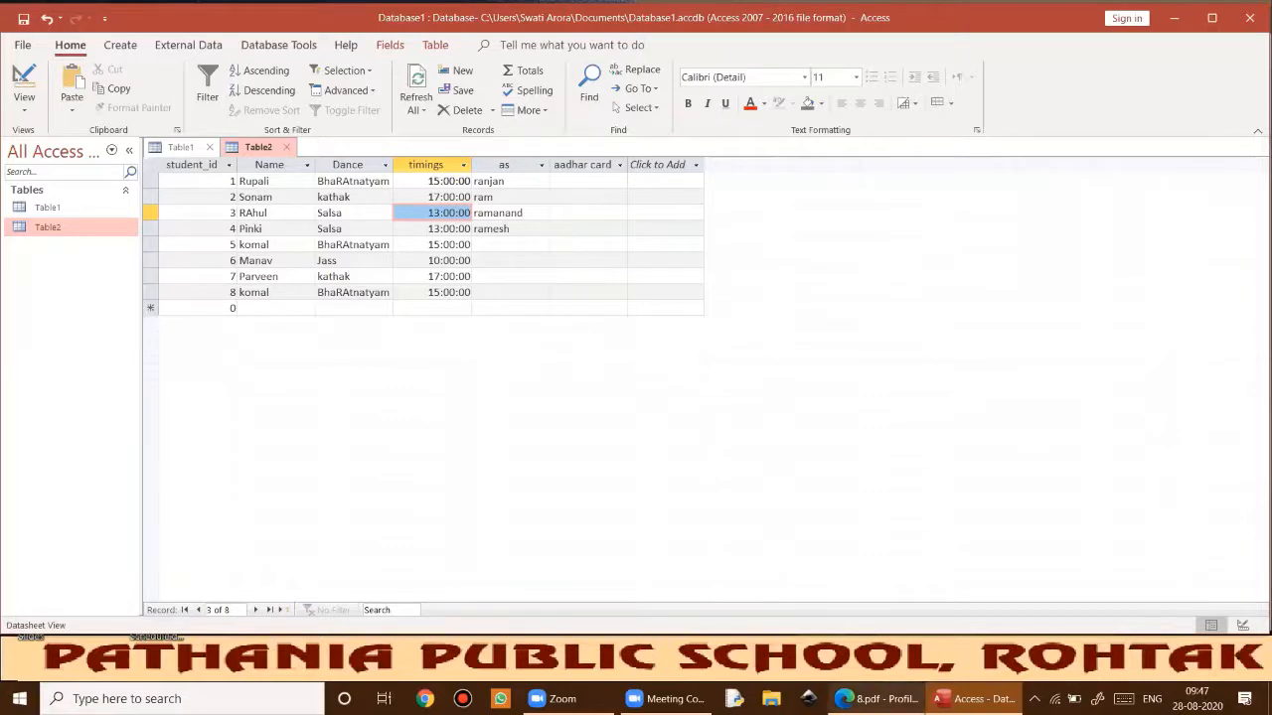
Switch to 8.pdf and read the section on using the Find and Replace feature, including the Find option steps.
click(874, 698)
scroll(794, 353, down, 3)
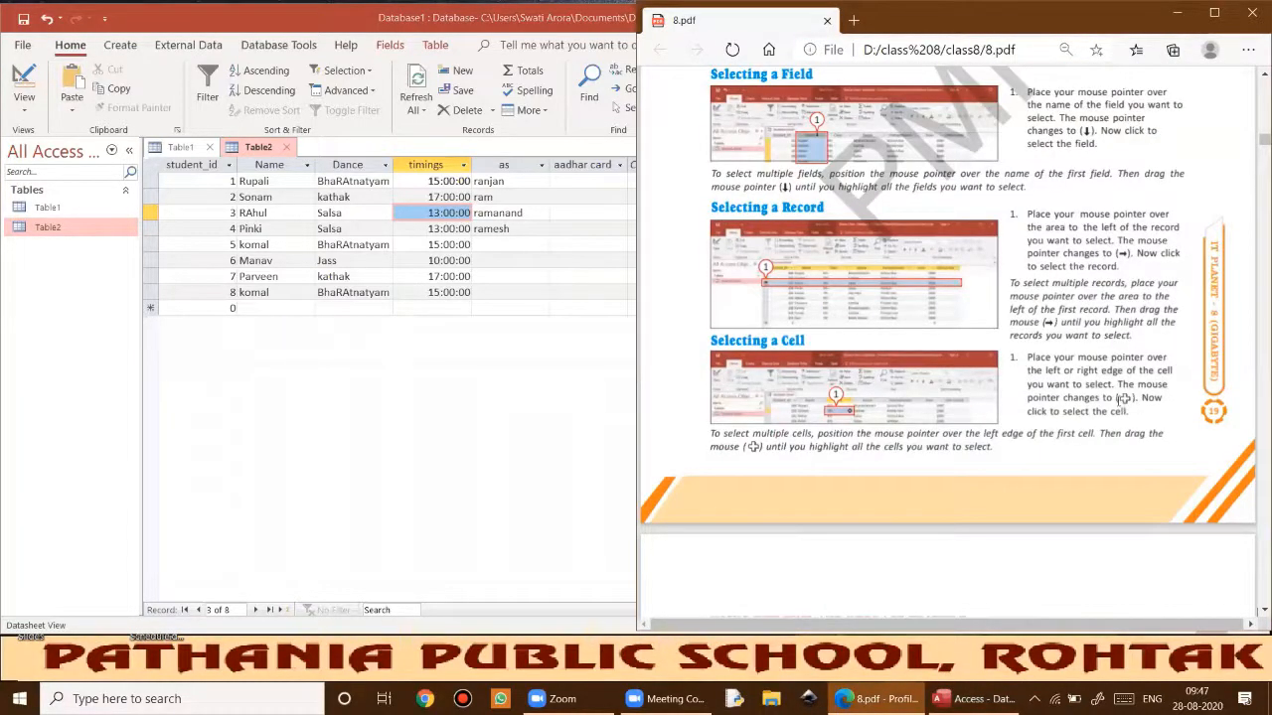
scroll(966, 438, down, 5)
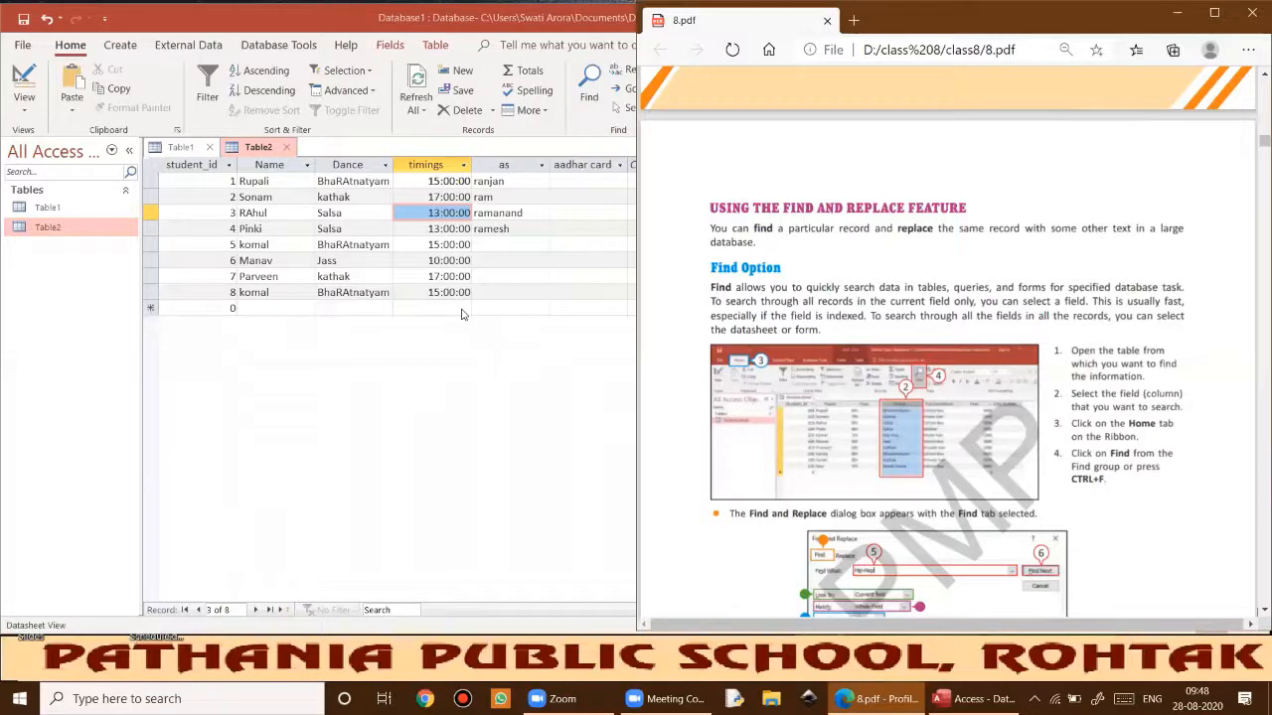
scroll(749, 294, down, 1)
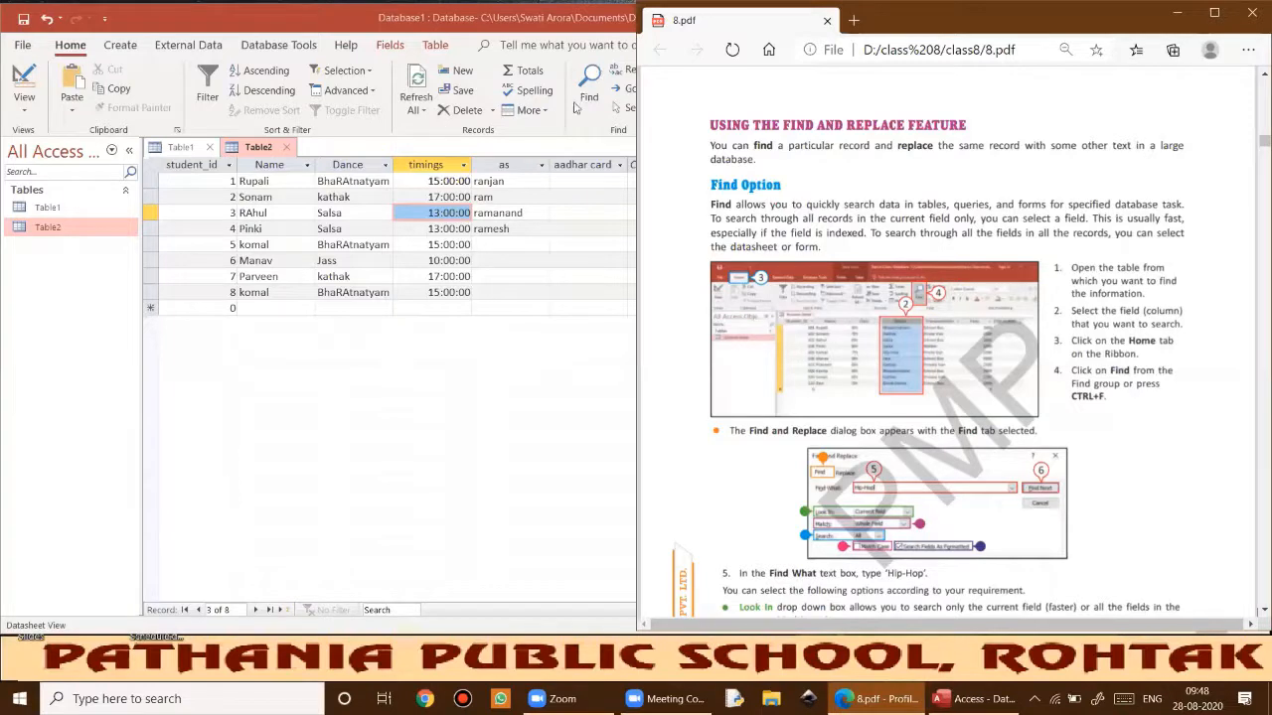
Open the Find and Replace dialog for Table2, close it, and reopen it in Find mode.
click(596, 79)
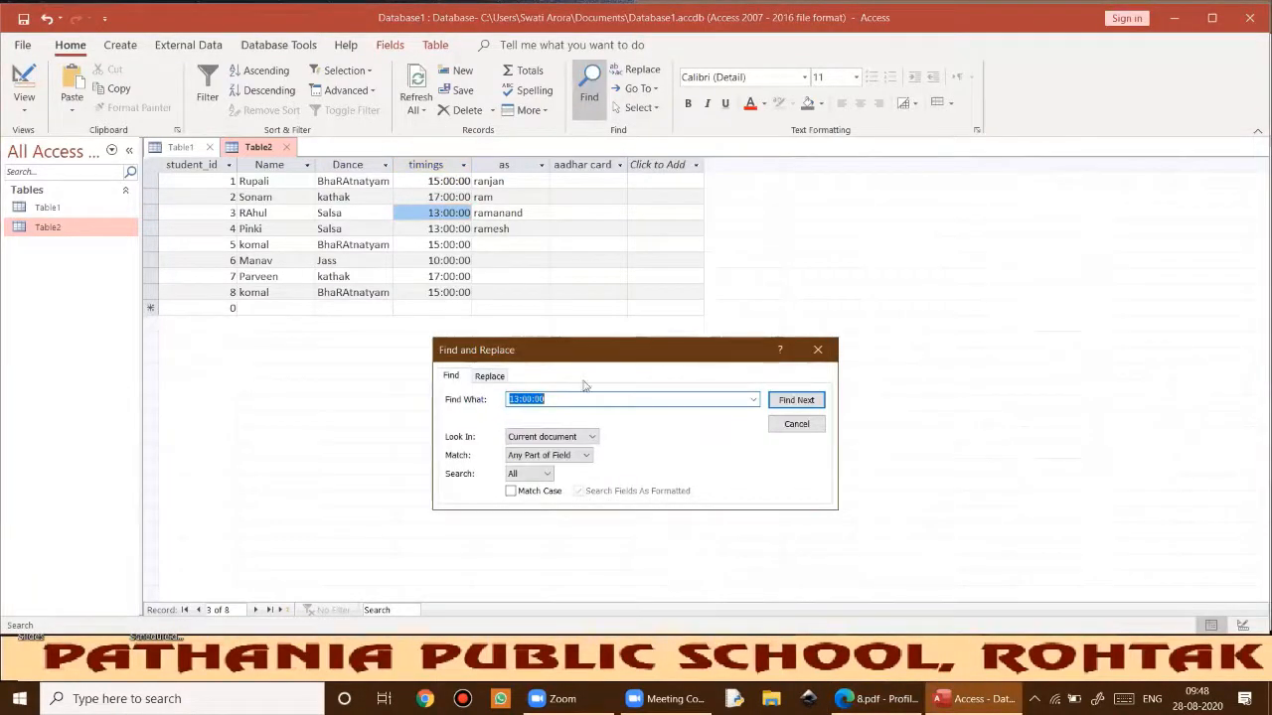
click(818, 352)
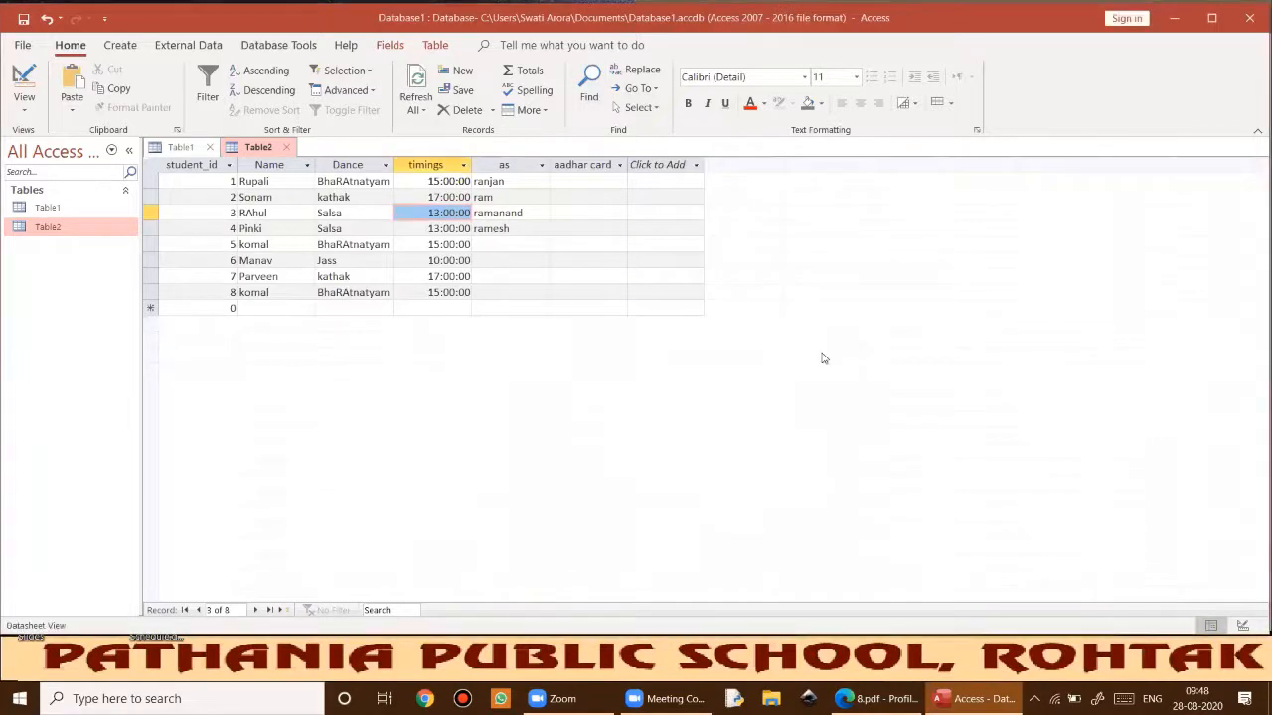
key(ctrl+f)
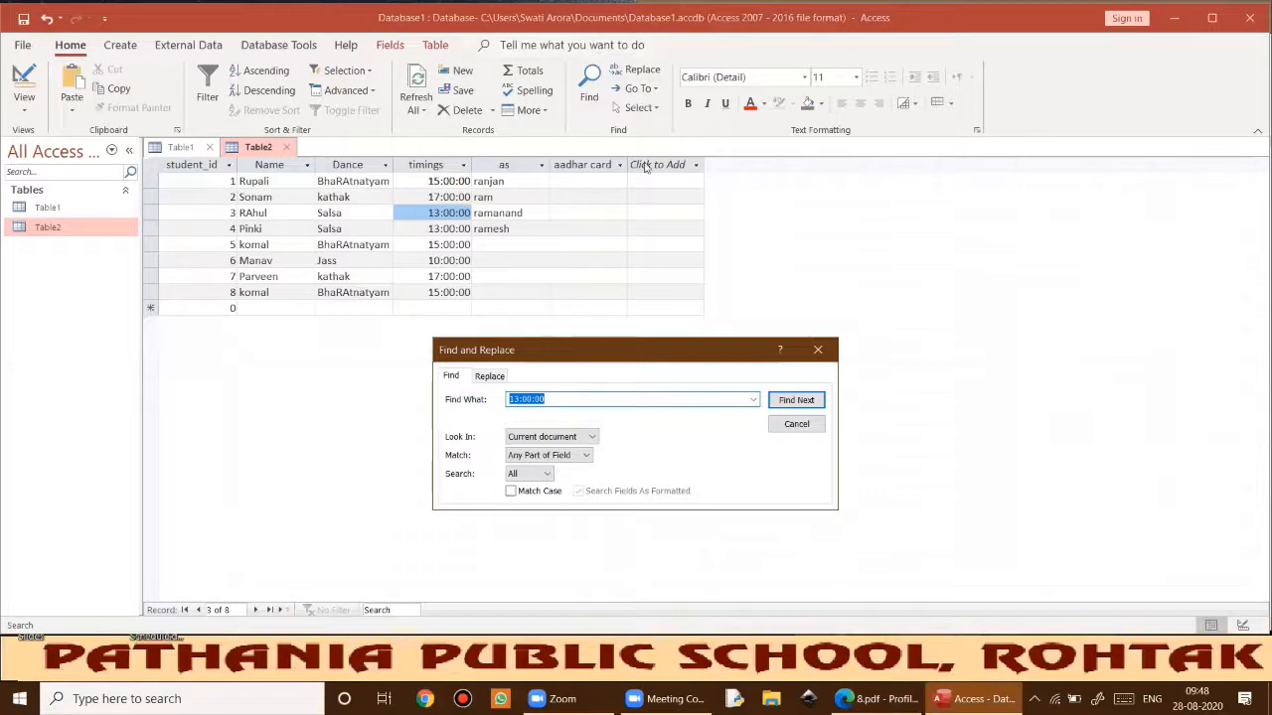
Switch the Find and Replace dialog to Replace mode and set the text to find to "ra".
click(638, 76)
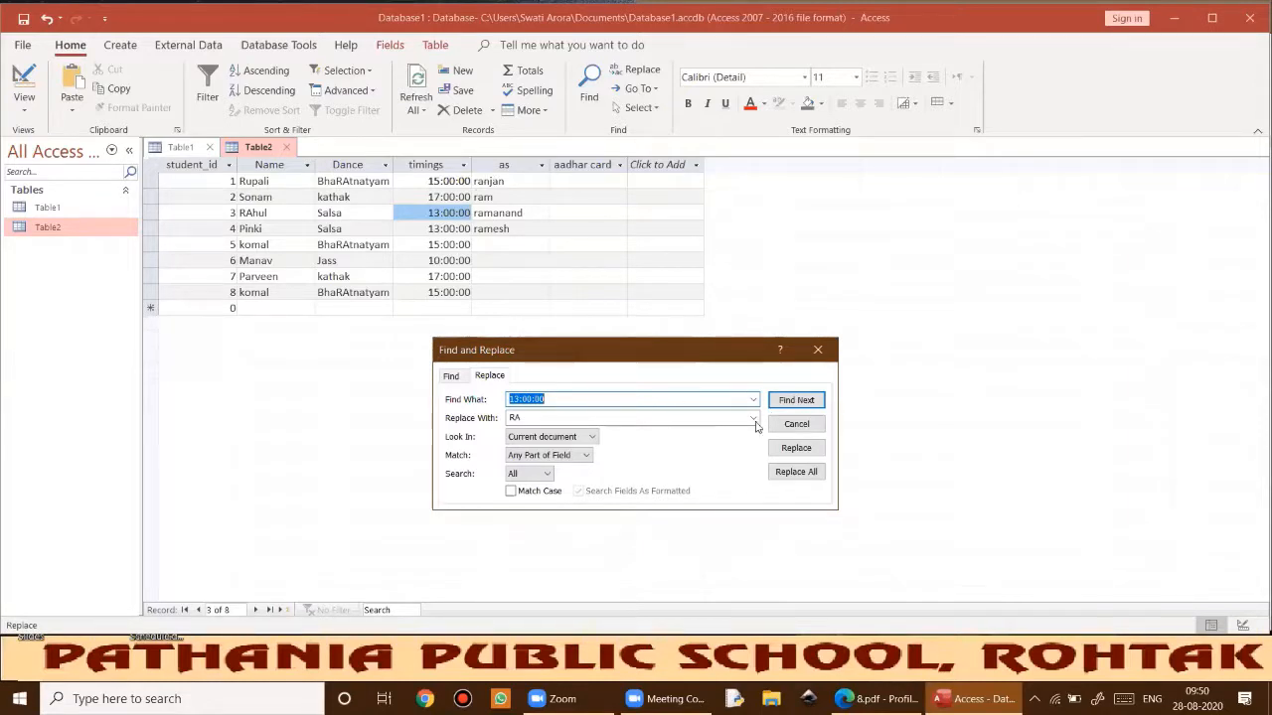
click(559, 398)
click(494, 395)
key(BackSpace)
text(ra)
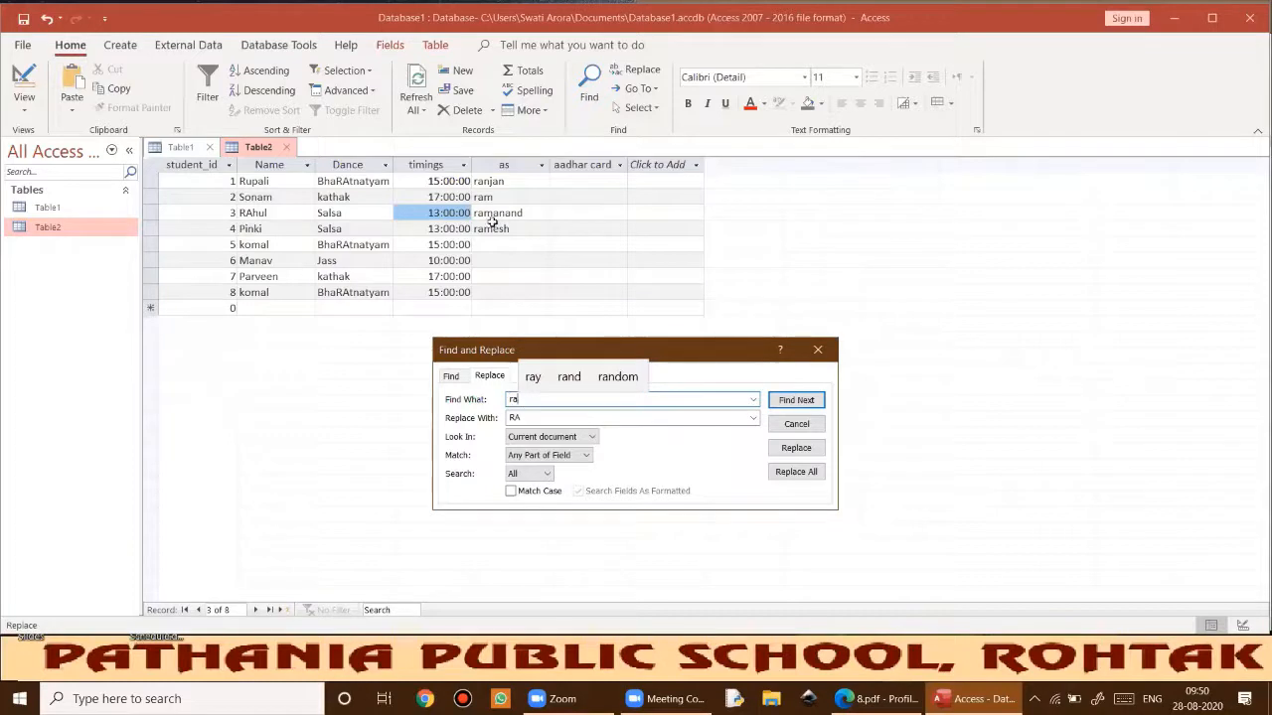
double_click(514, 399)
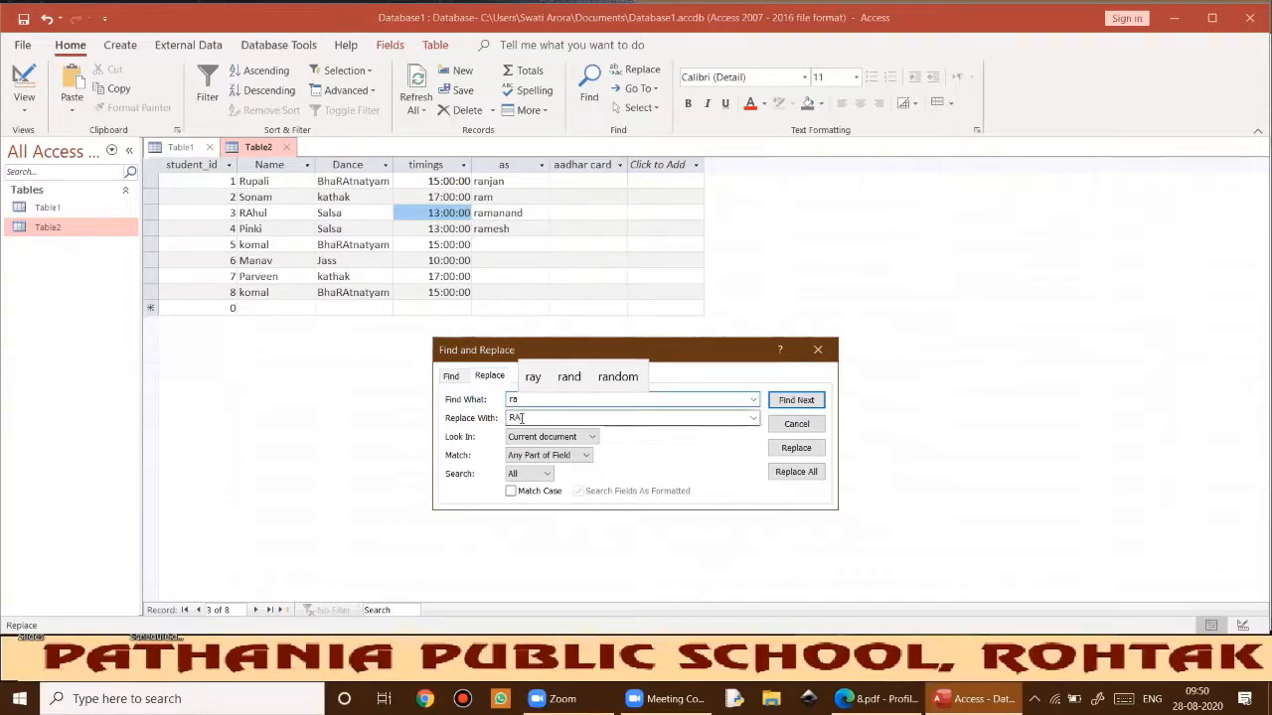
Set the replacement options to look in the current document, match any part of the field, and search all records.
click(592, 437)
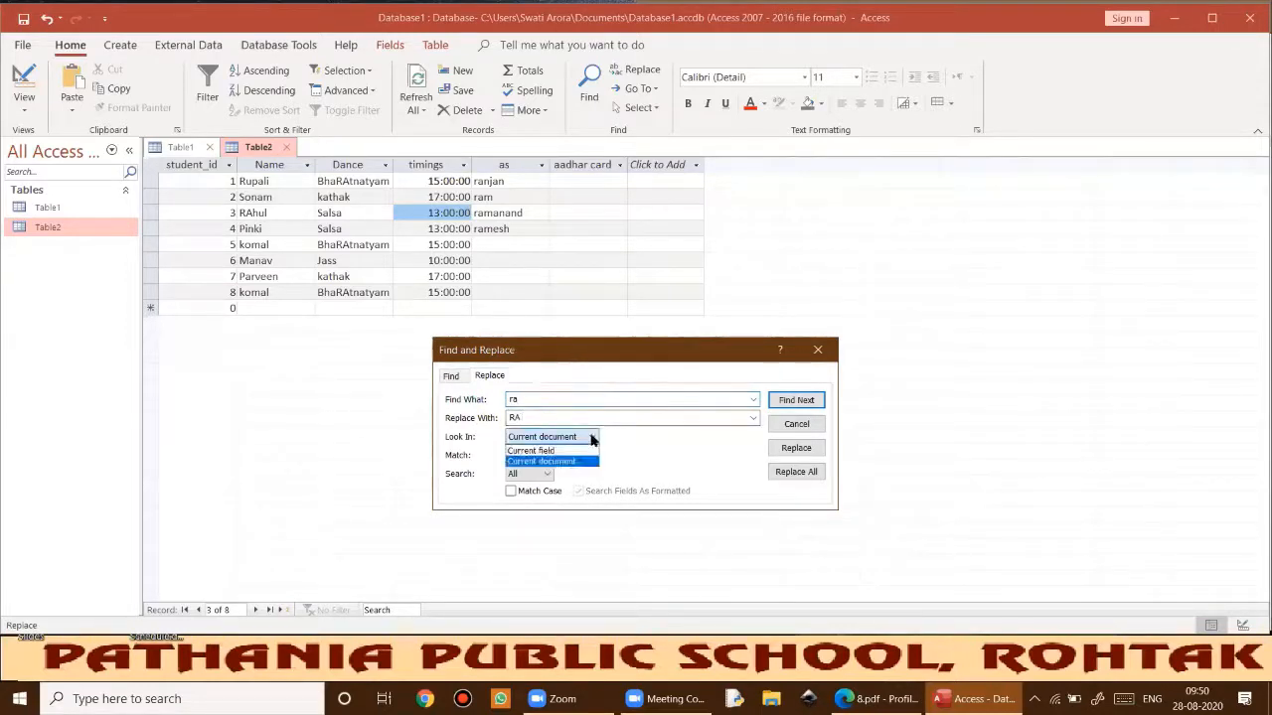
click(549, 463)
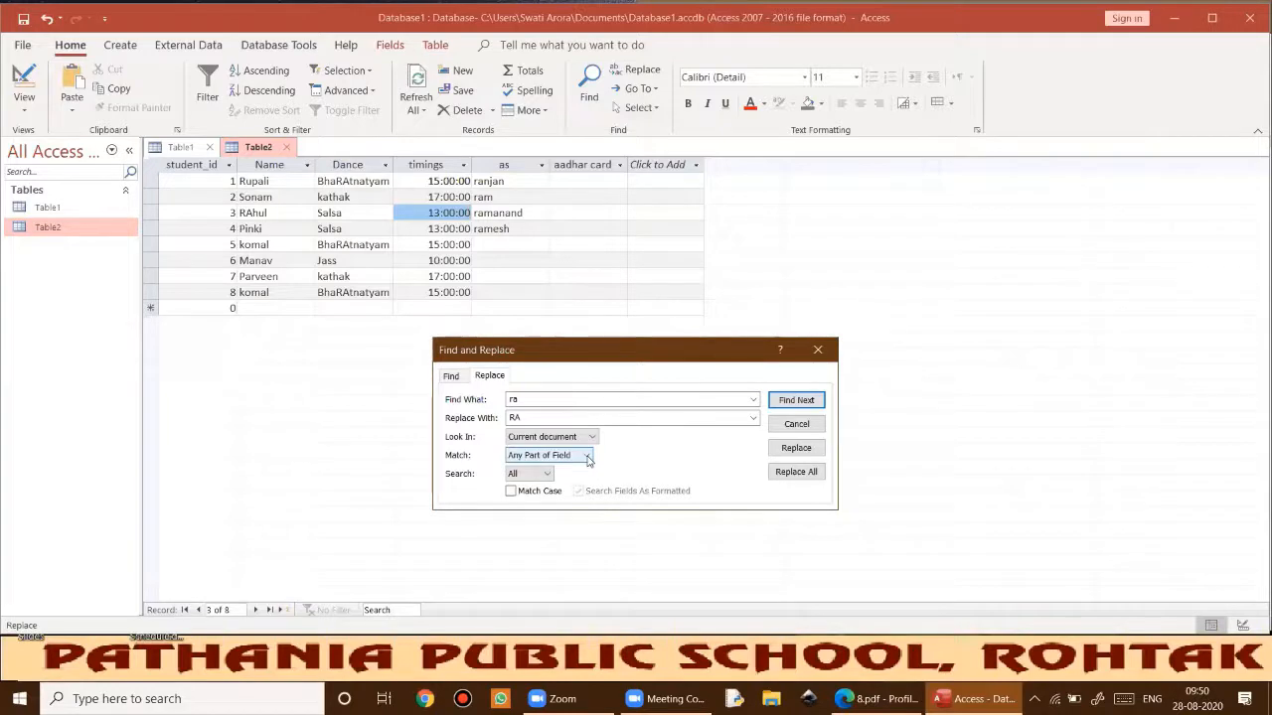
click(587, 457)
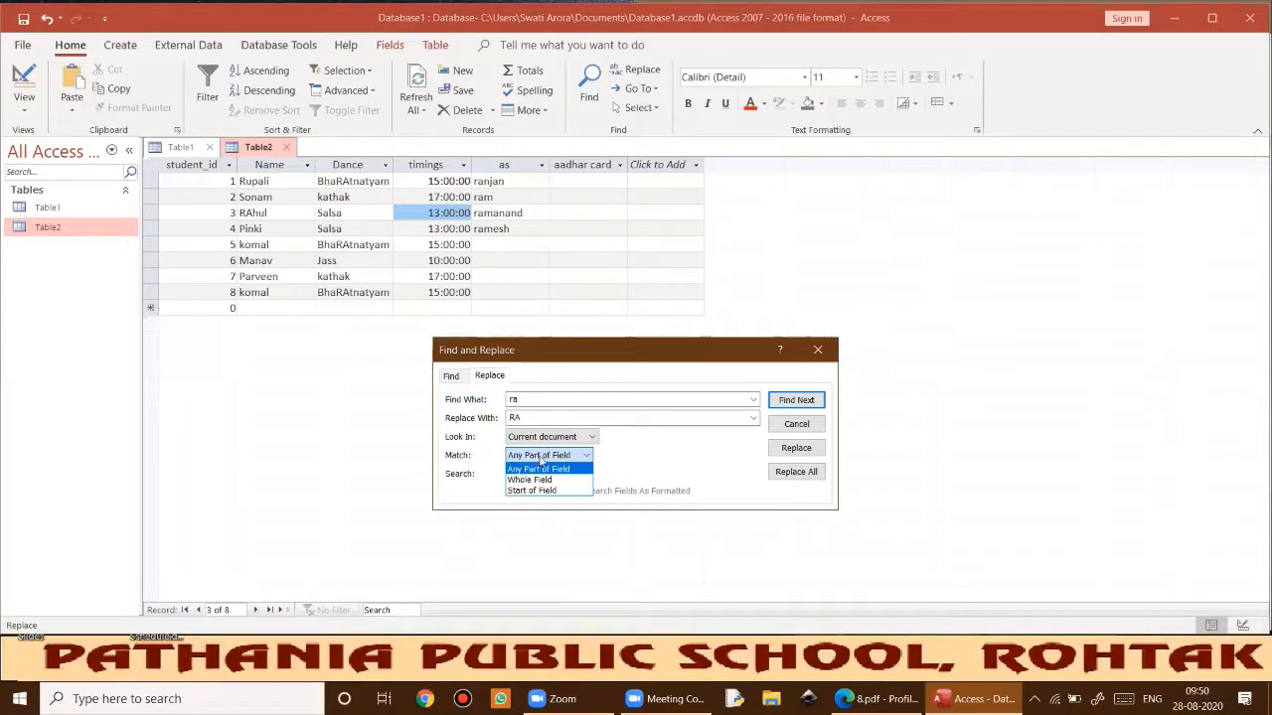
click(542, 470)
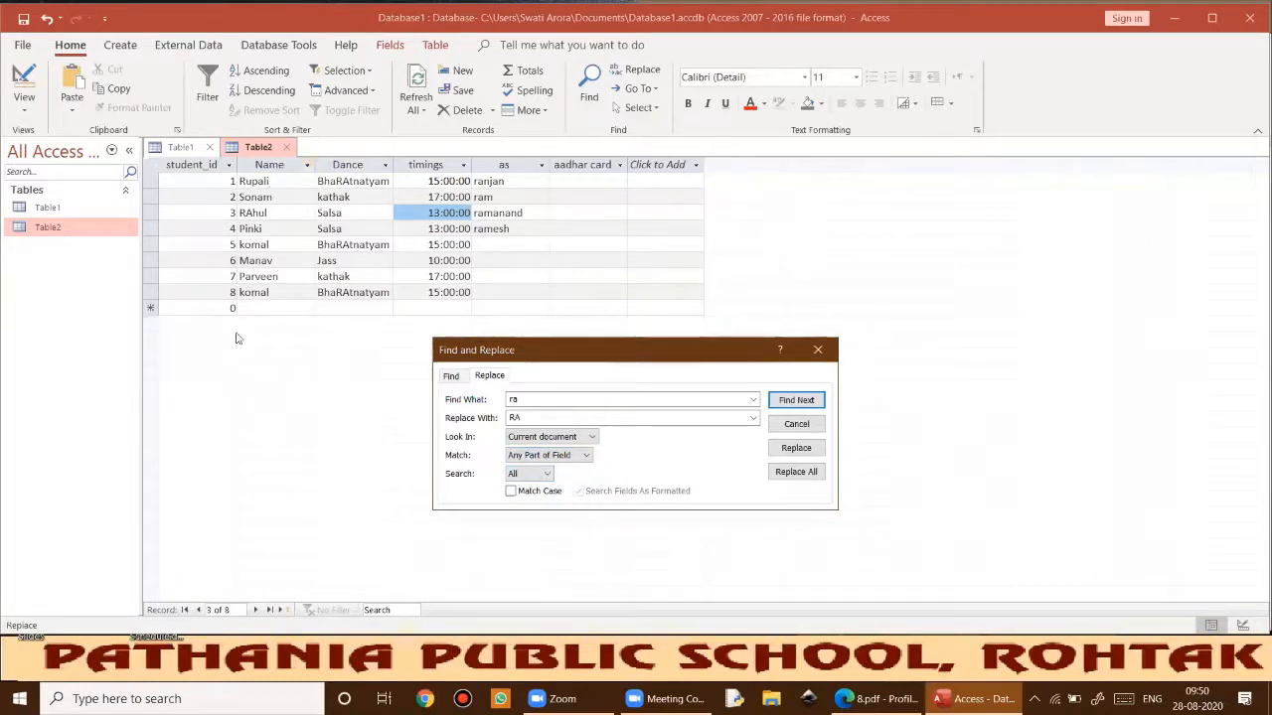
click(548, 474)
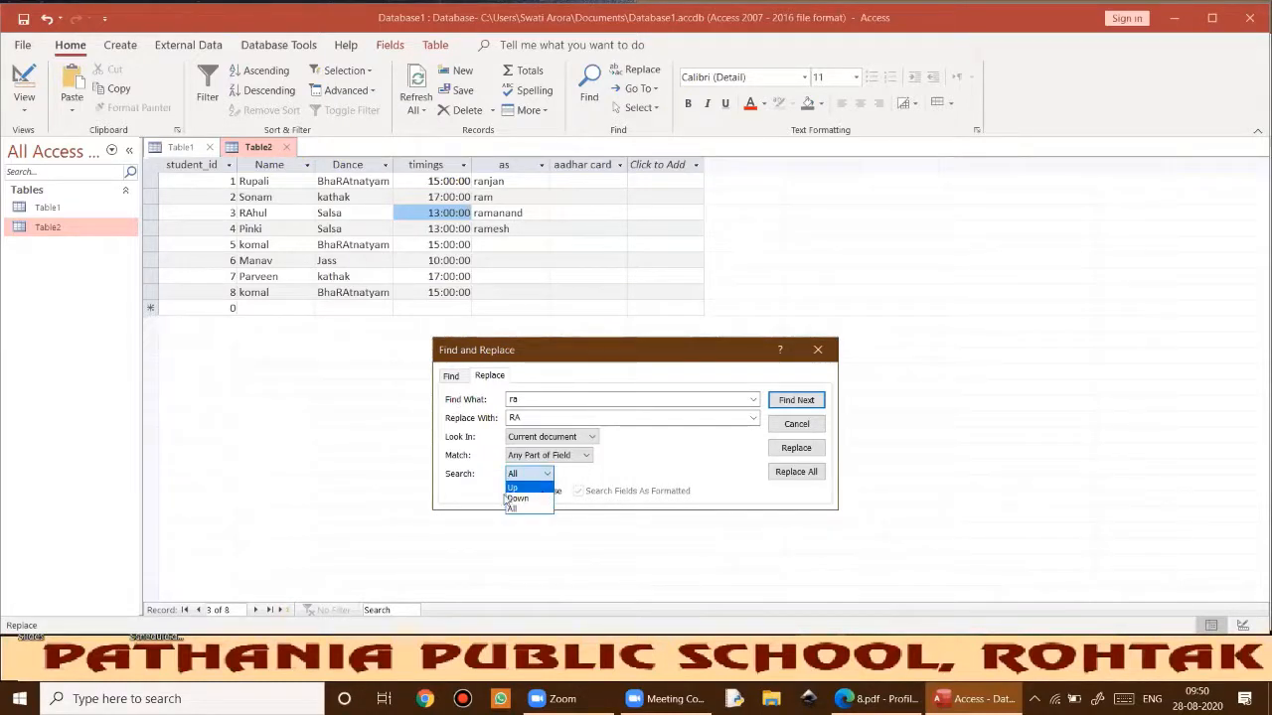
click(518, 510)
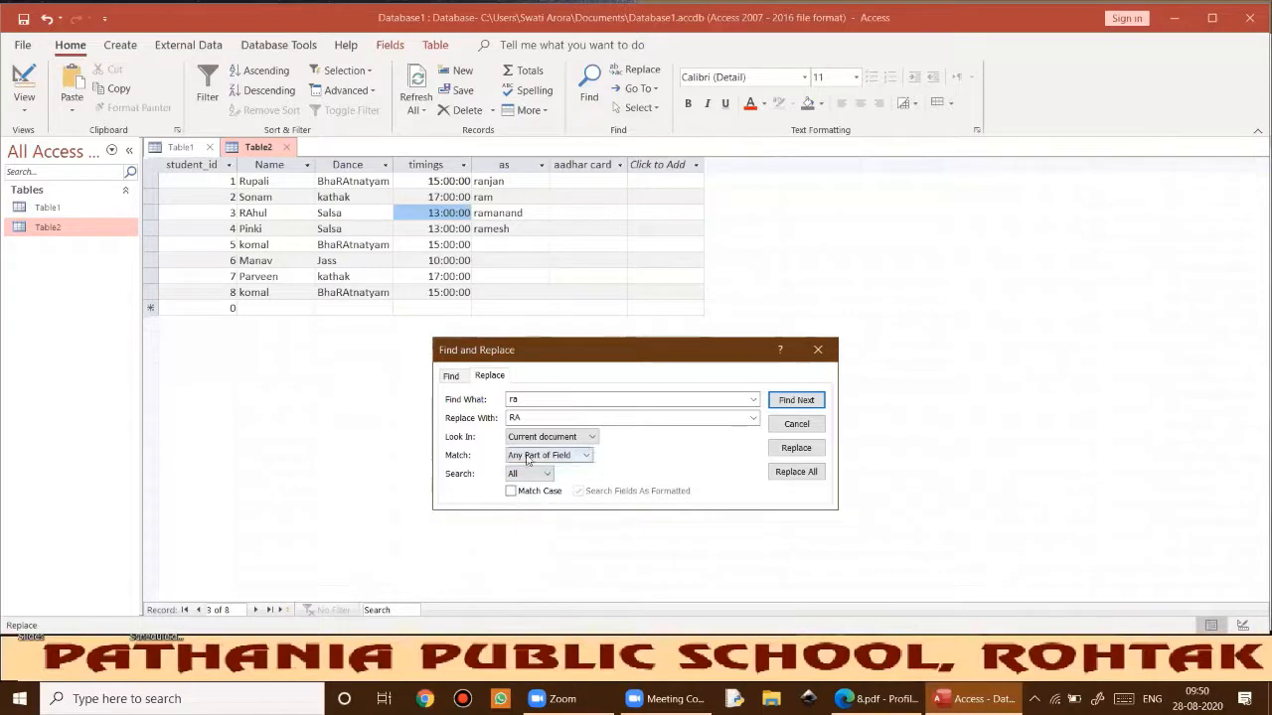
Find each occurrence of "ra" in Table2 one after another until the search is finished, and dismiss the closing message.
click(794, 401)
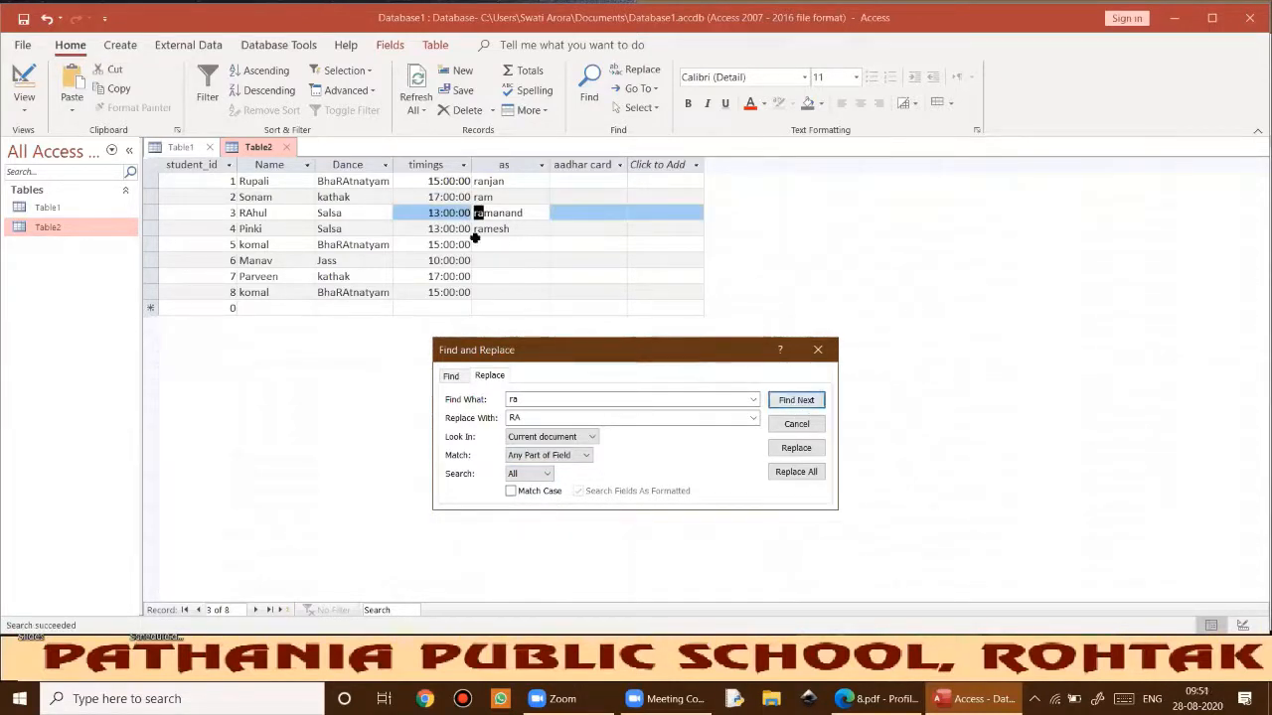
click(794, 401)
click(793, 401)
click(794, 401)
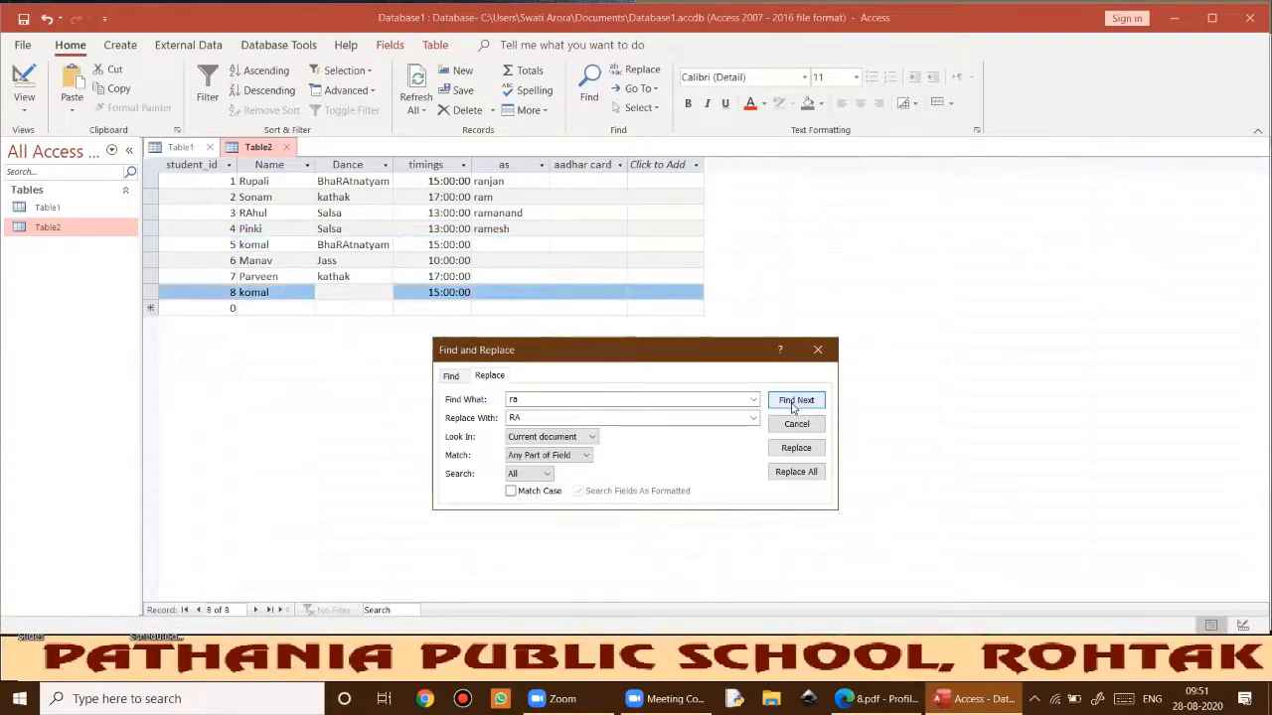
click(794, 402)
click(792, 403)
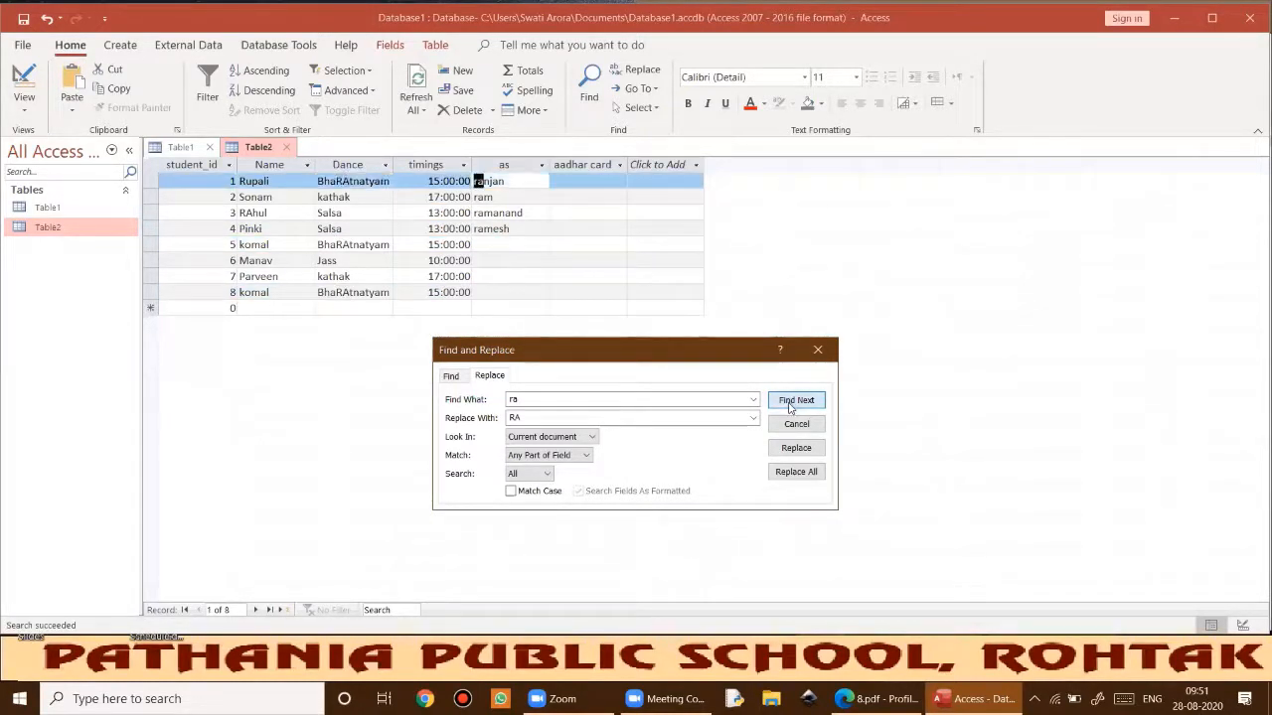
click(792, 404)
click(792, 403)
click(791, 403)
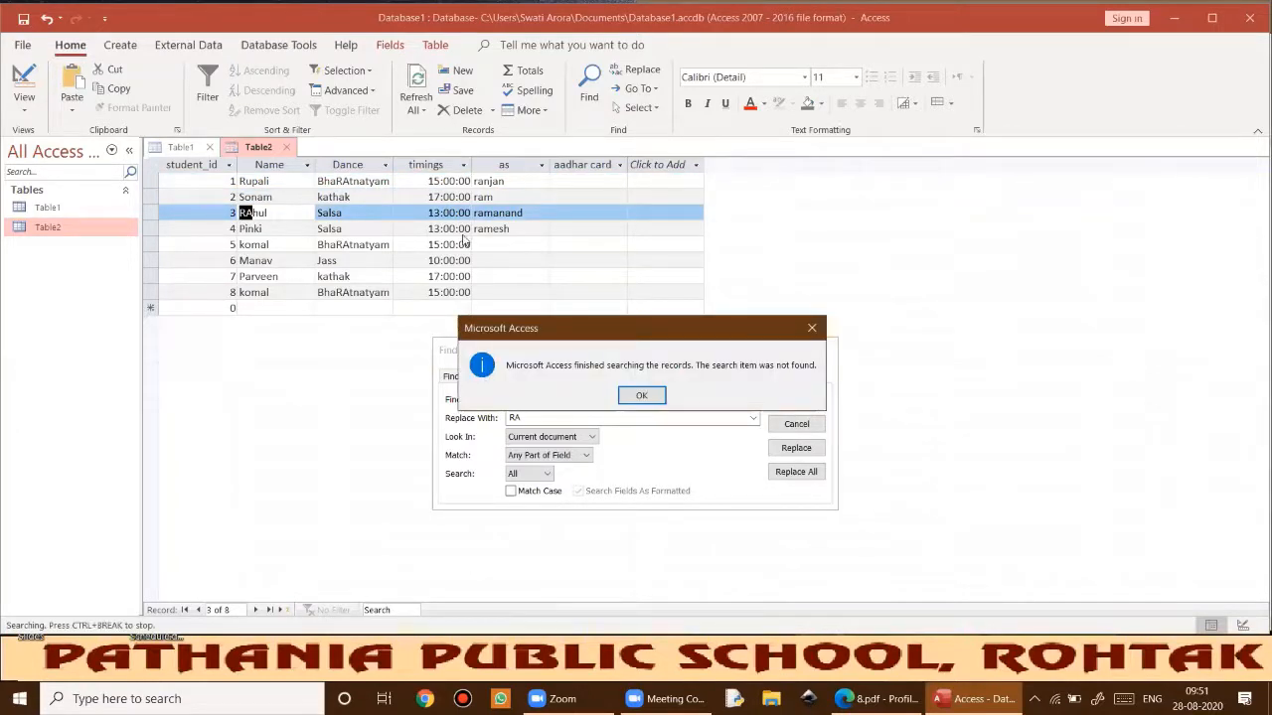
click(641, 395)
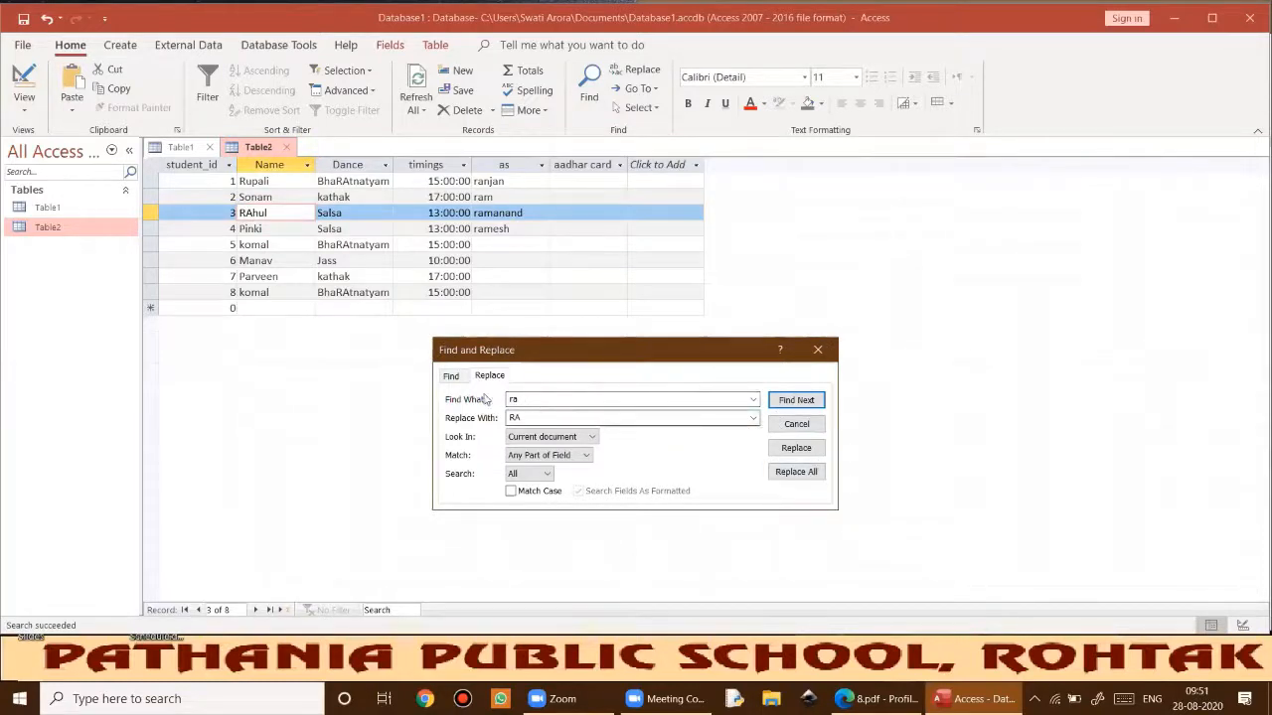
Try twice to replace the match in the third record's Name field with "RA".
click(795, 450)
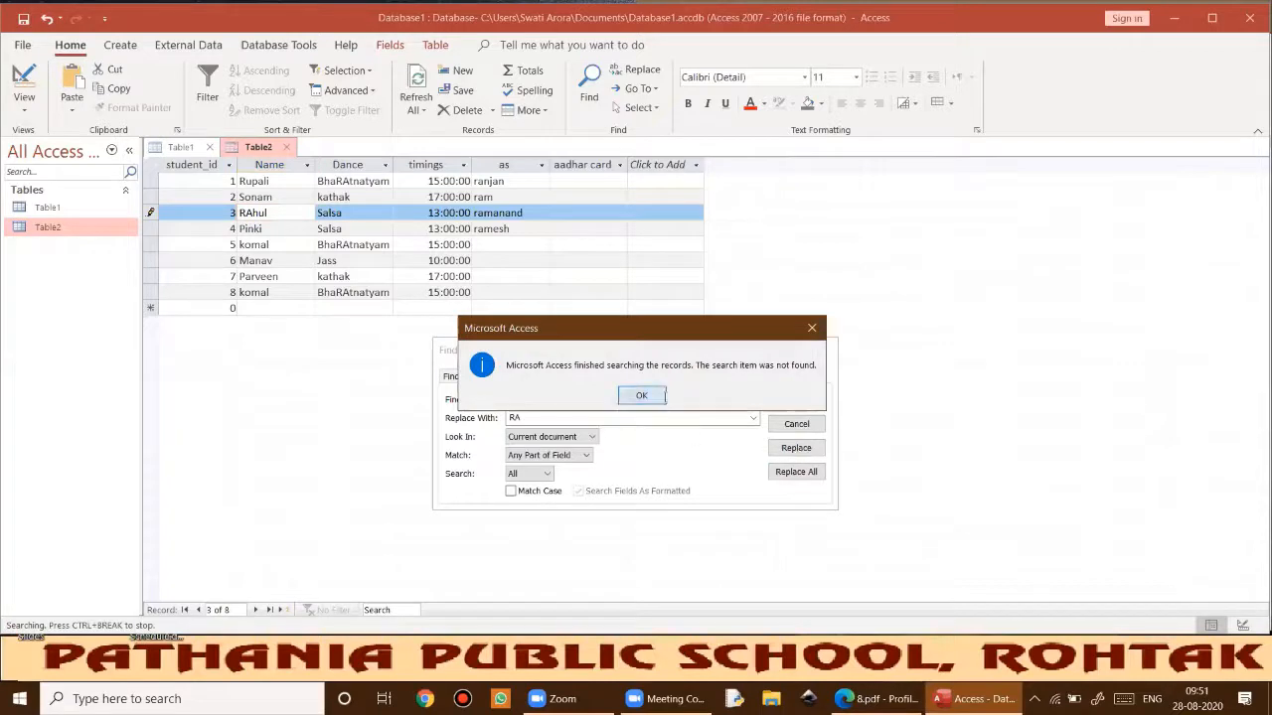
click(639, 398)
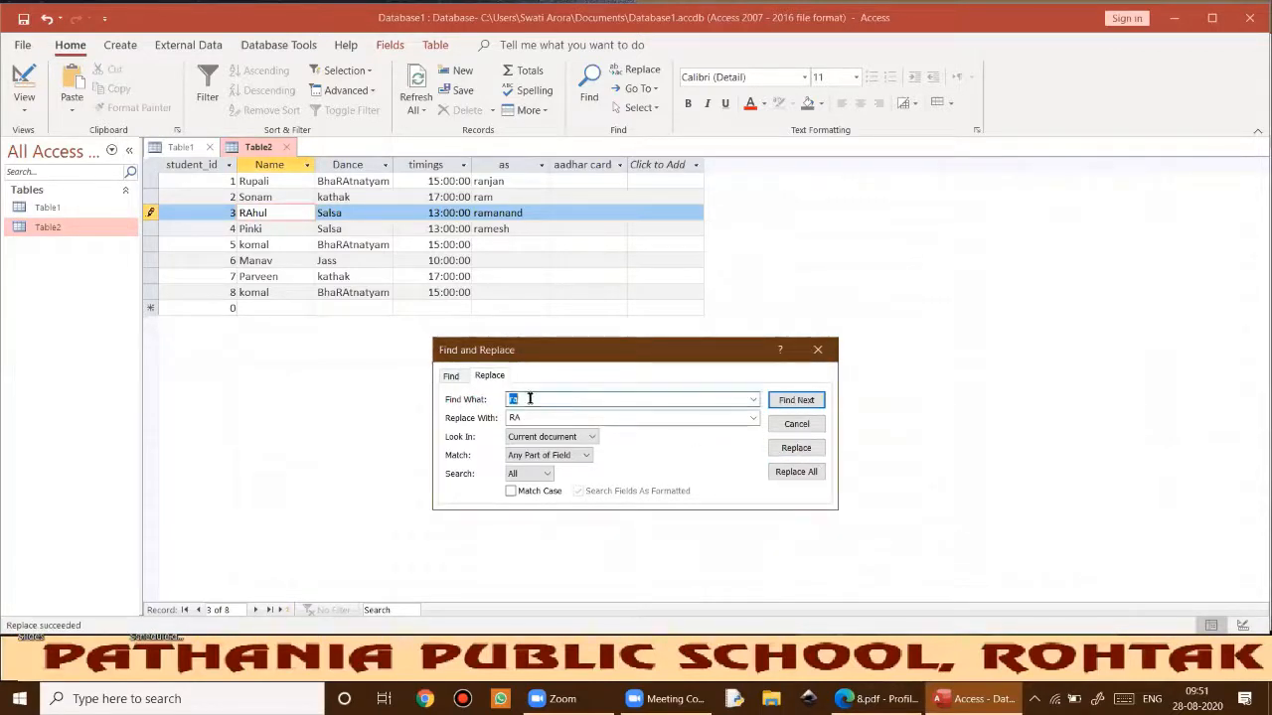
click(795, 449)
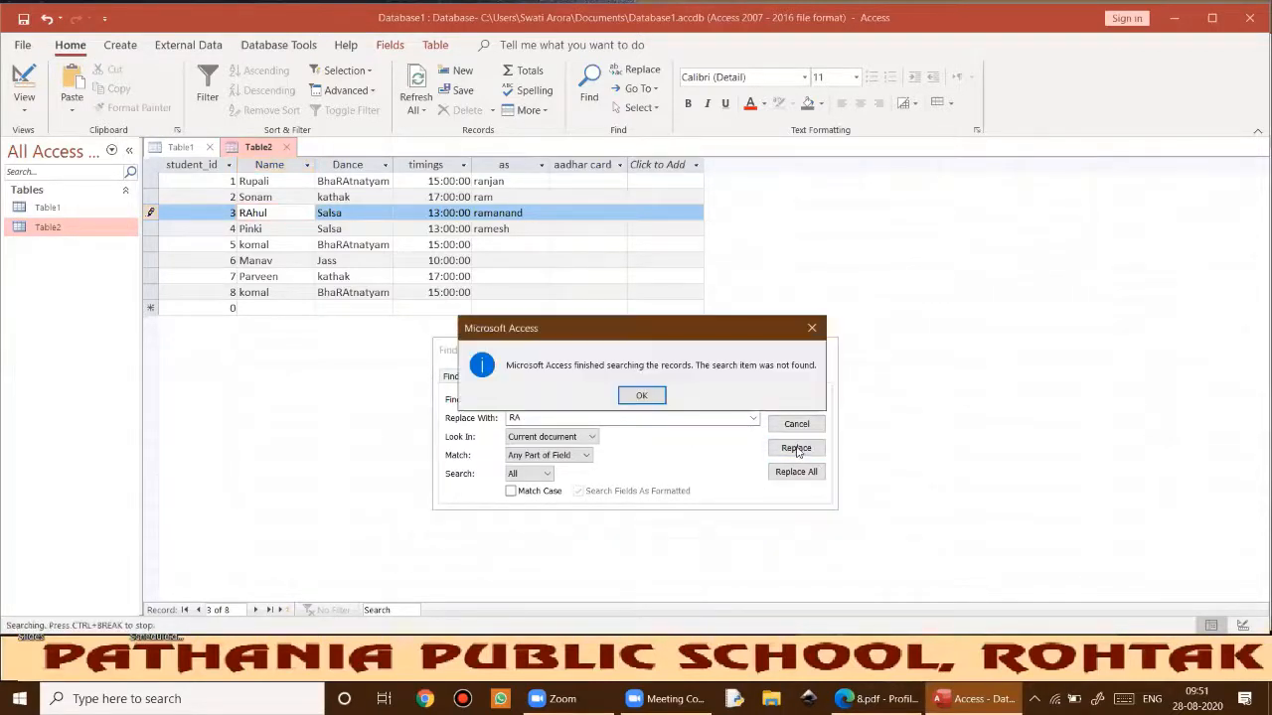
click(642, 395)
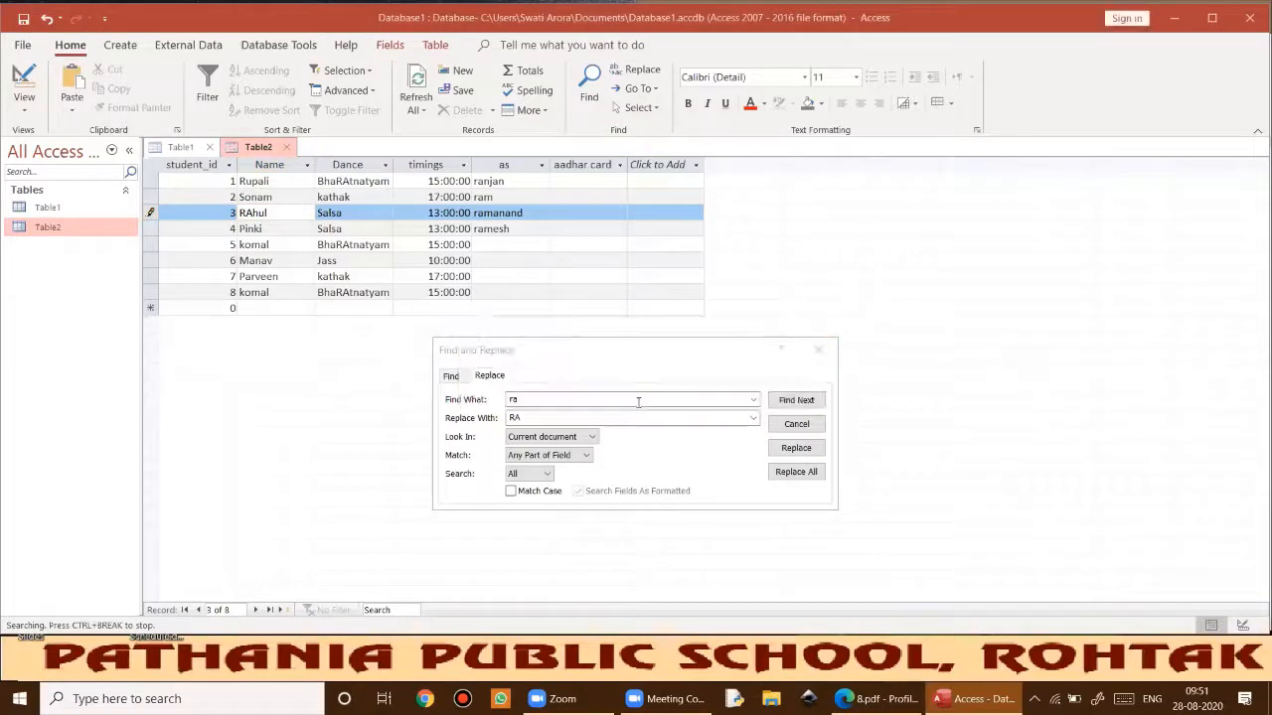
Keep matching any part of the field, replace the "ra" matches throughout Table2 with "RA" one by one, and close the dialog.
click(586, 455)
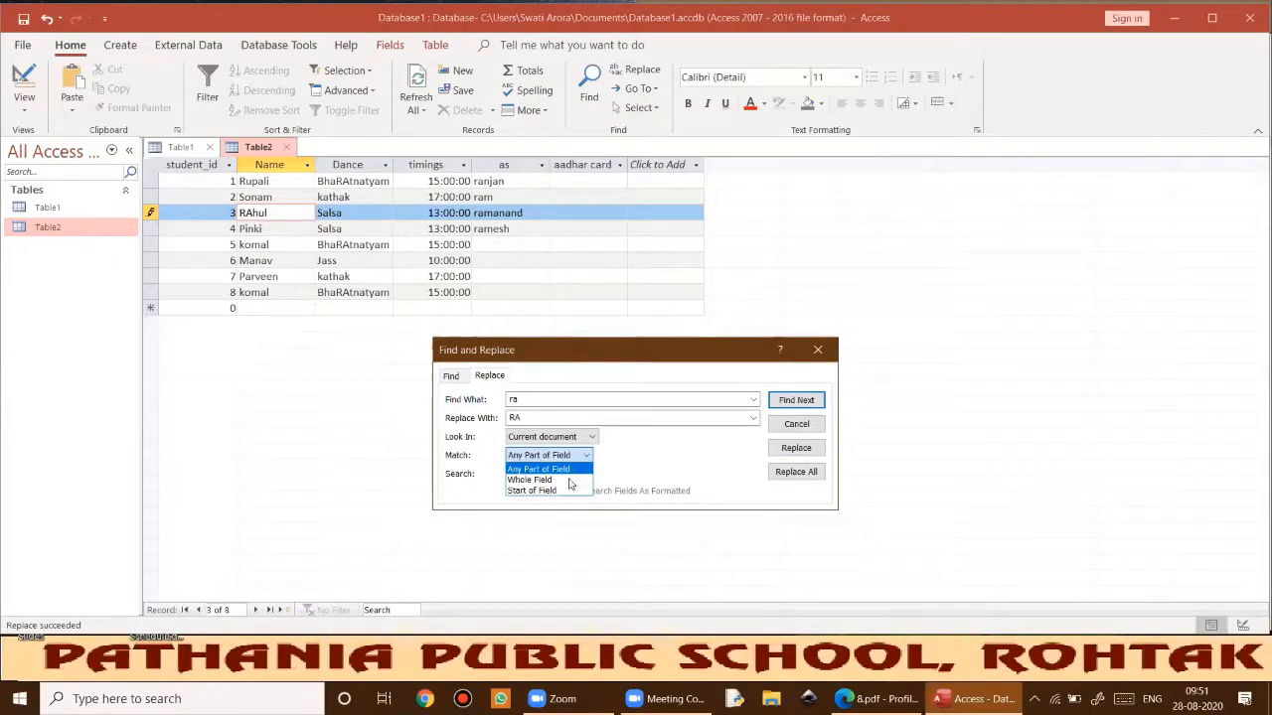
click(565, 468)
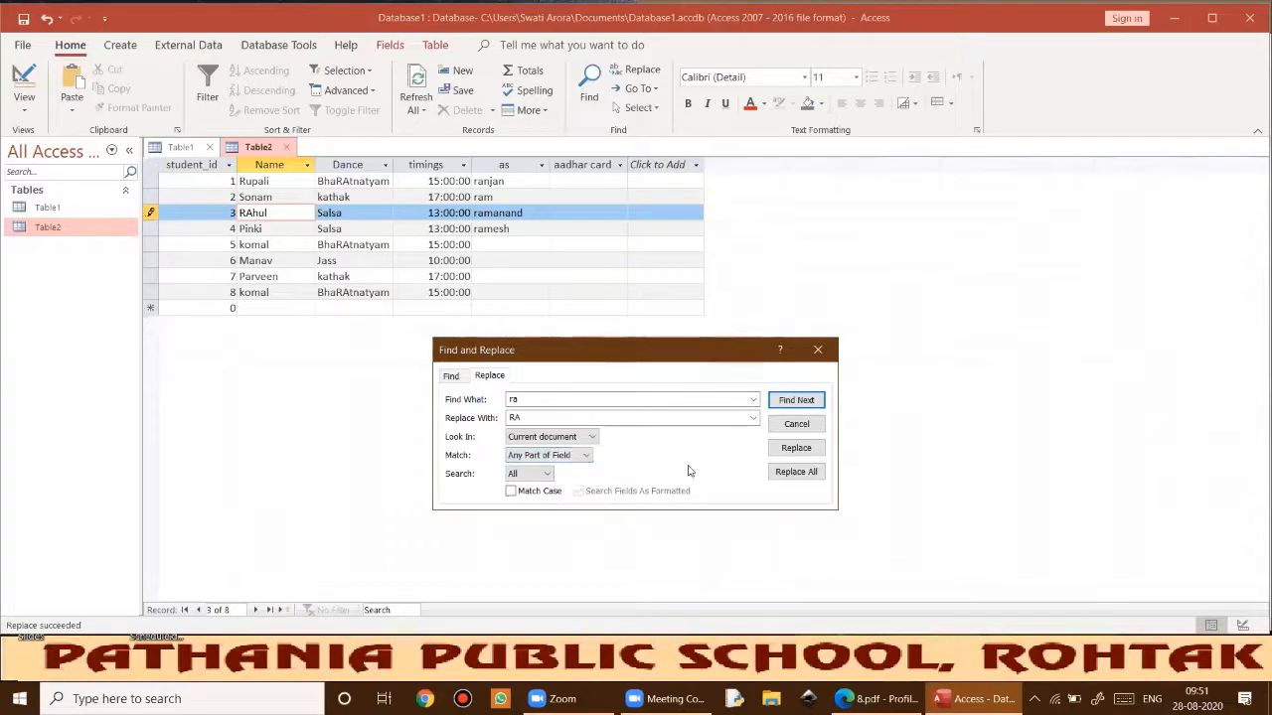
click(794, 449)
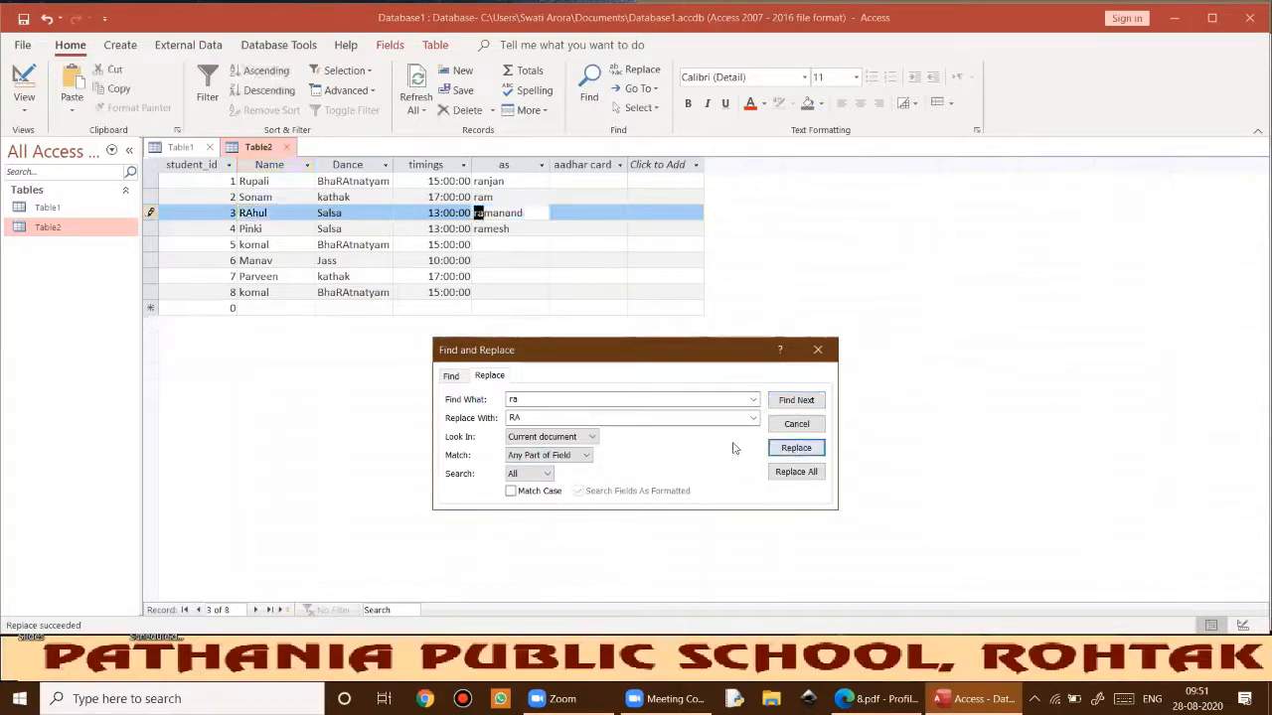
click(785, 449)
click(785, 449)
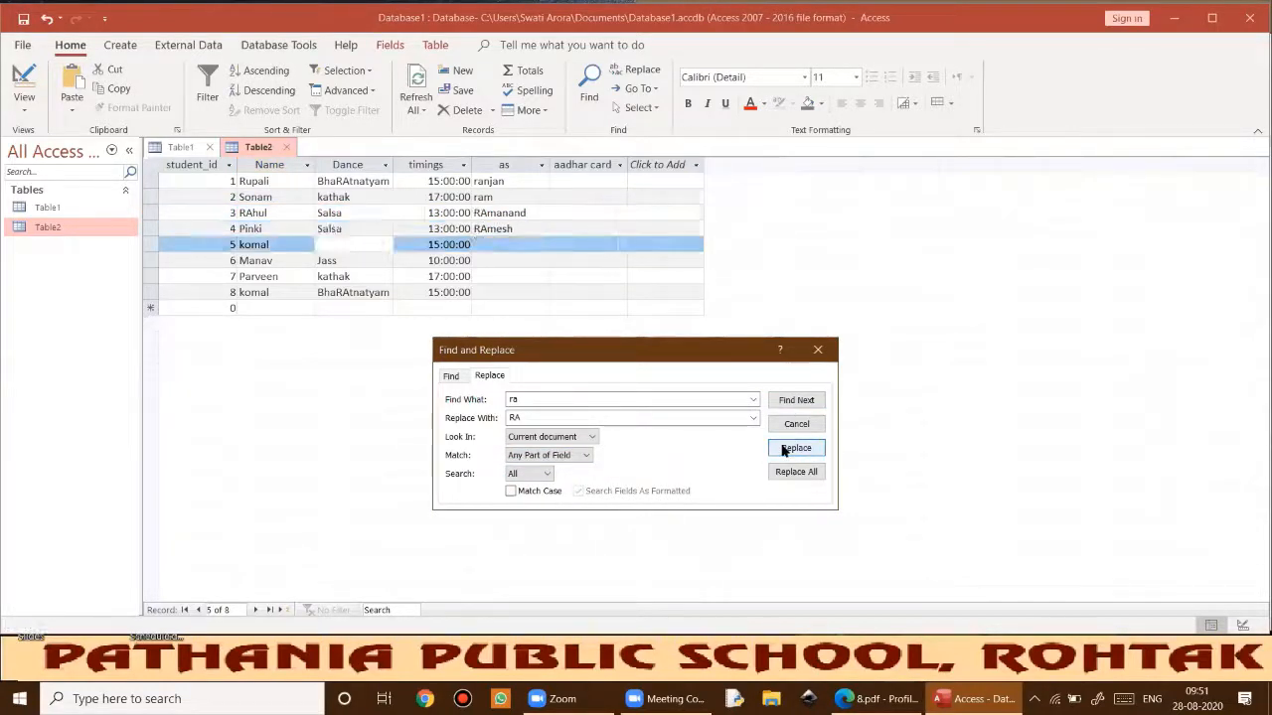
click(784, 449)
click(783, 449)
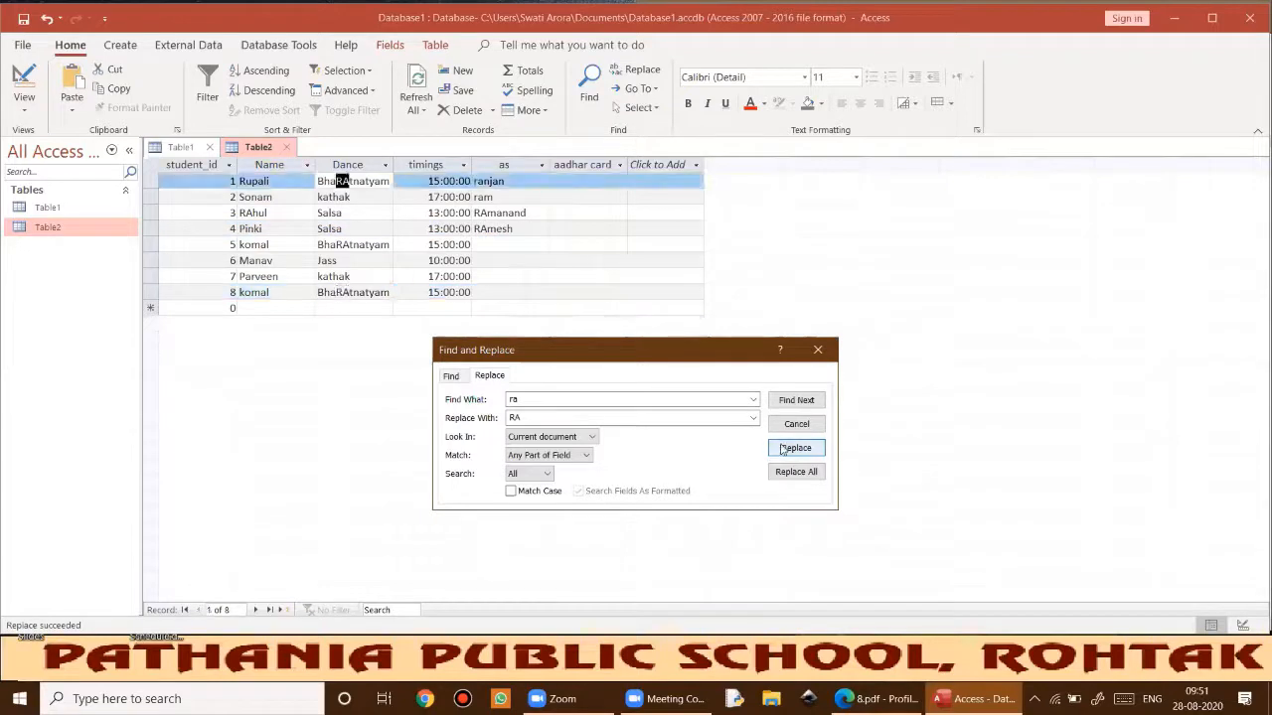
click(782, 449)
click(783, 449)
click(783, 449)
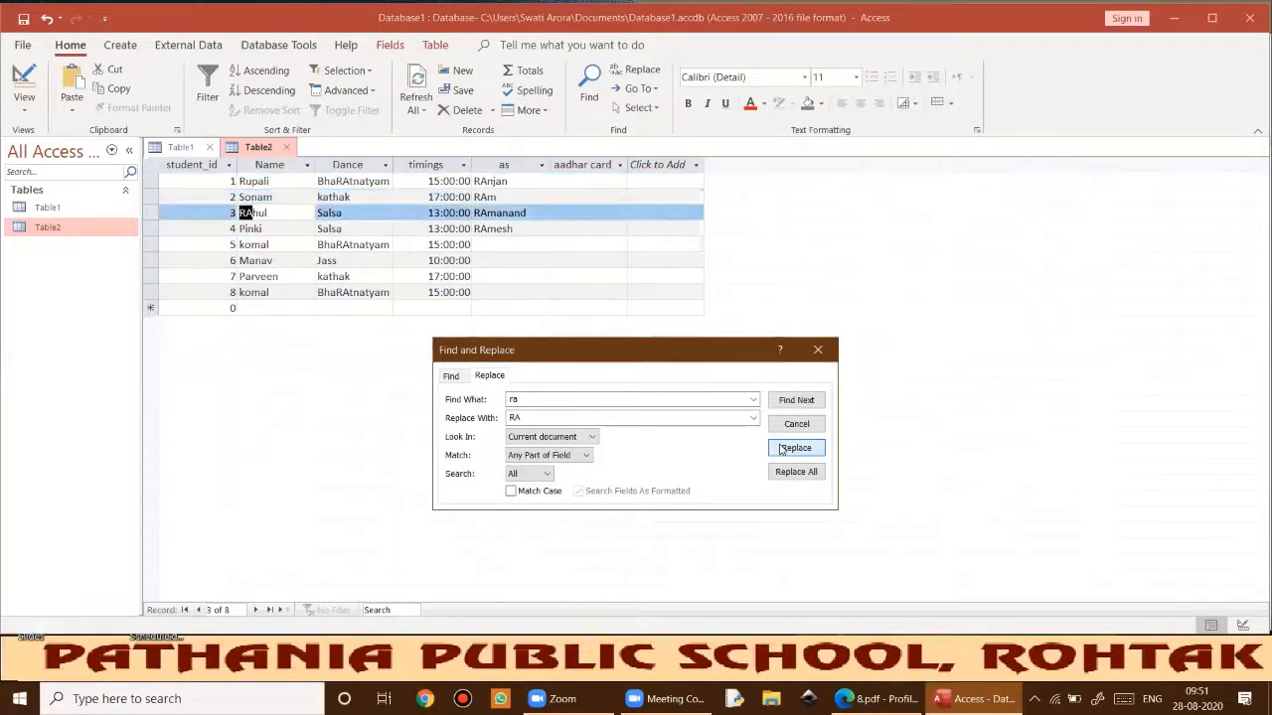
click(782, 449)
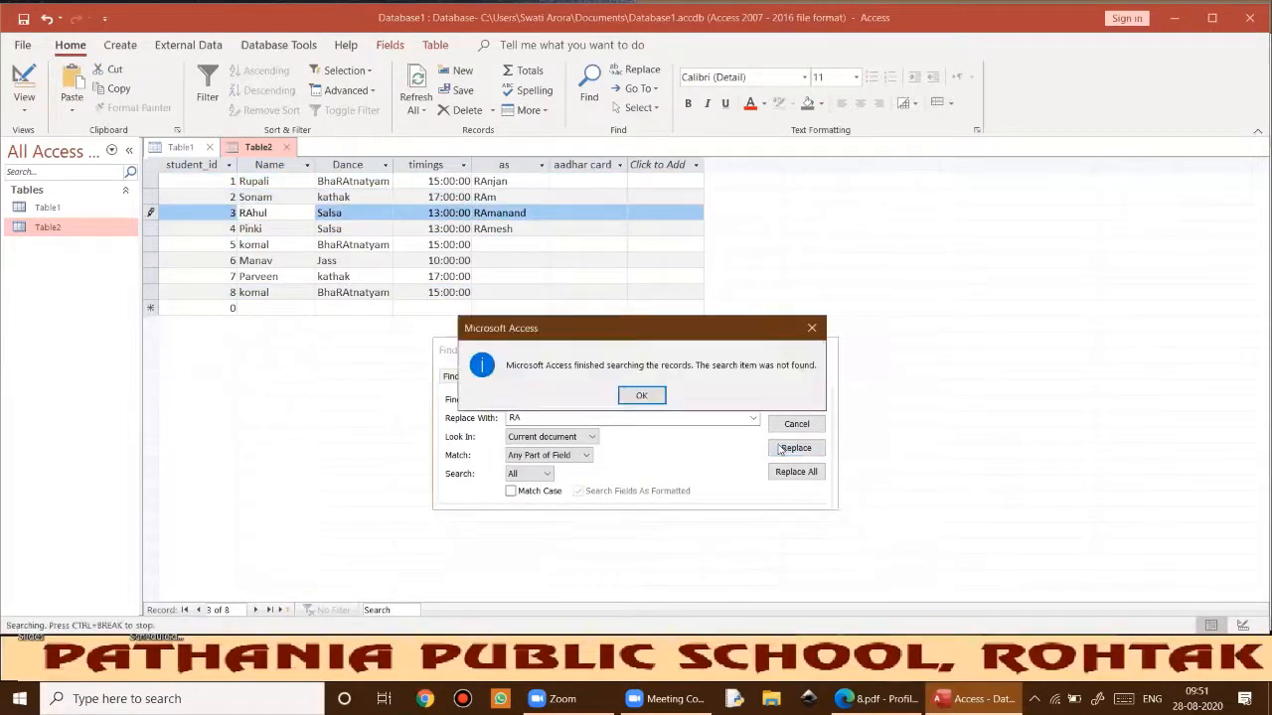
click(641, 396)
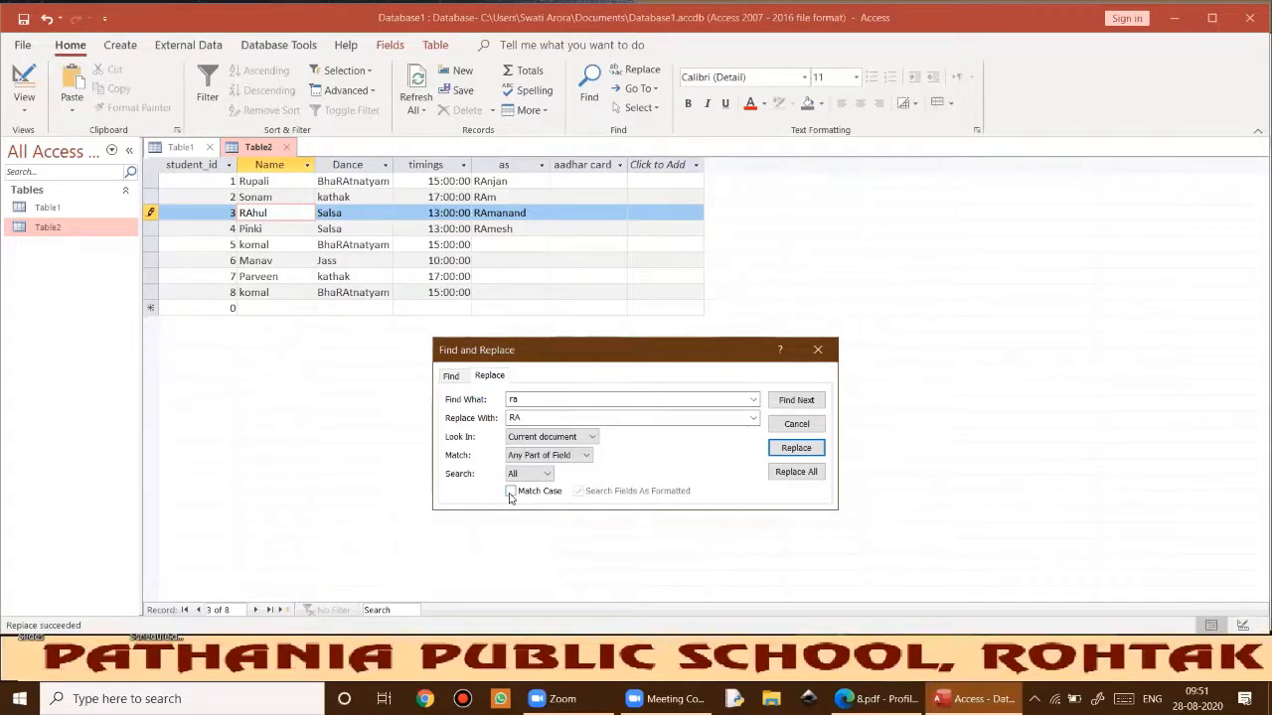
click(819, 351)
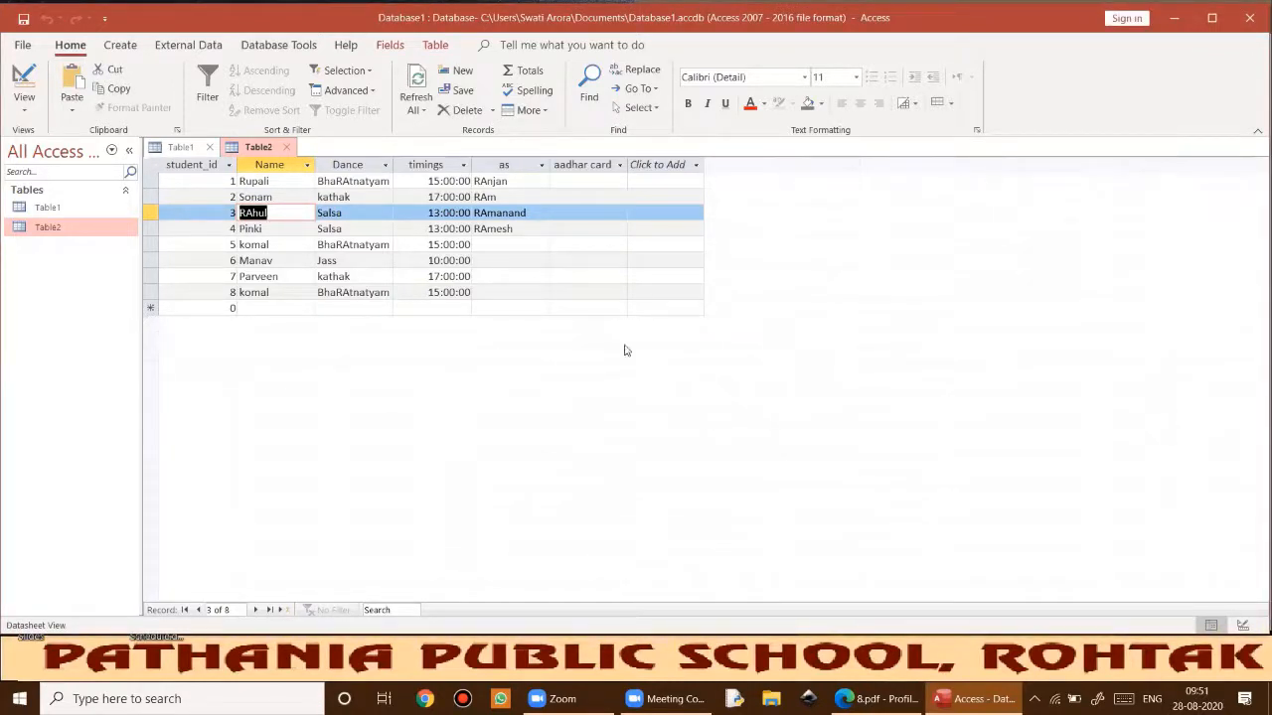
Reopen Find and Replace in Replace mode, and set the text to find to "RA" and the replacement to "ra".
key(ctrl+h)
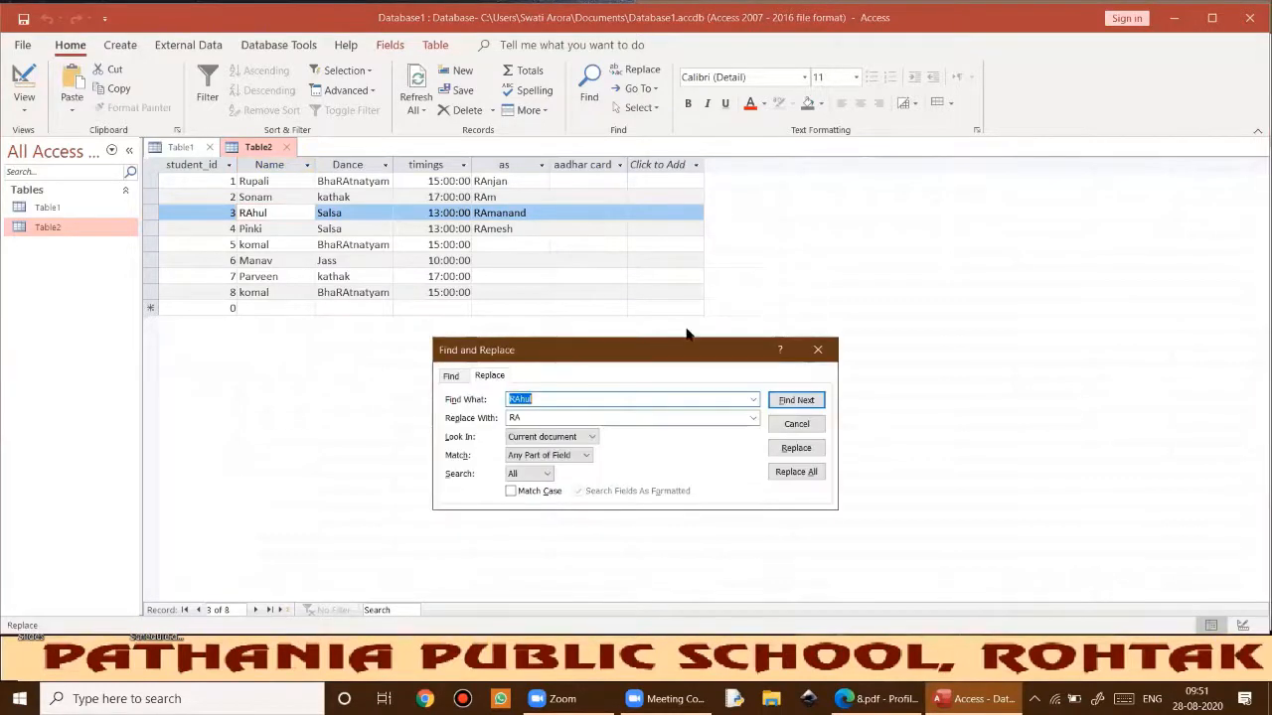
click(542, 399)
double_click(517, 423)
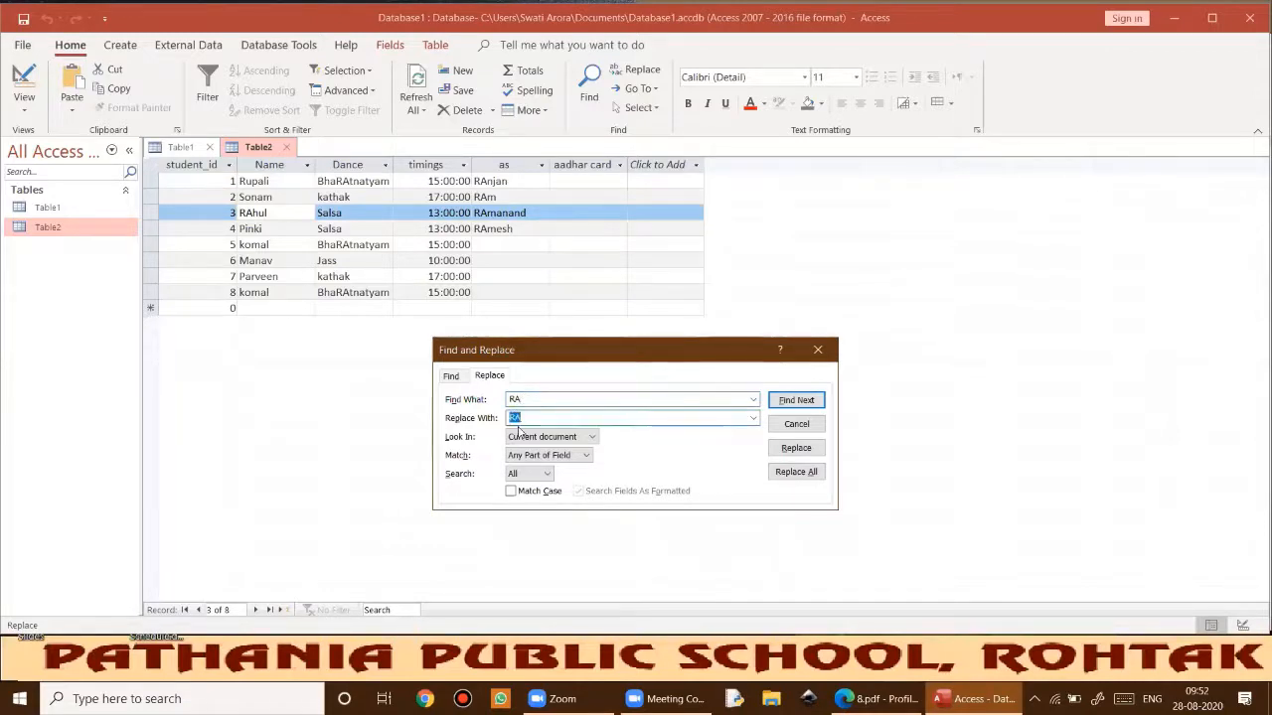
key(BackSpace)
text(ra)
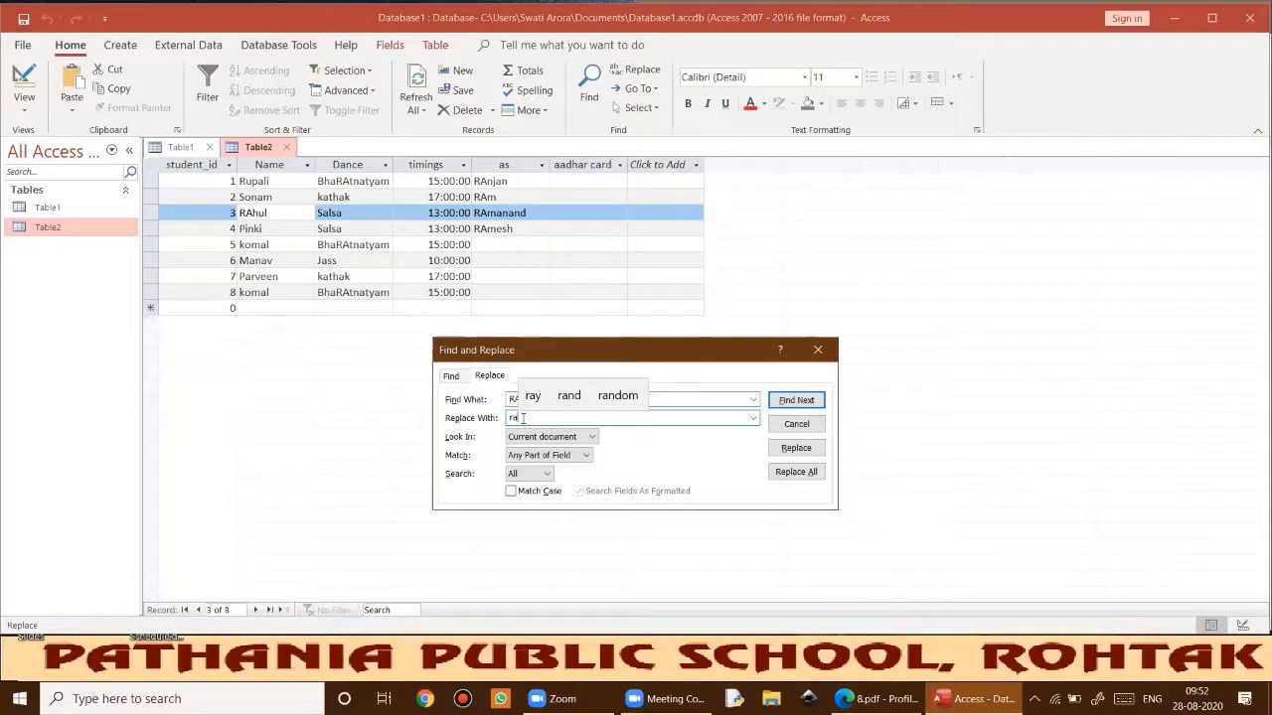
Replace the "RA" matches with "ra" one by one from the third through the eighth record, and close the dialog.
click(801, 452)
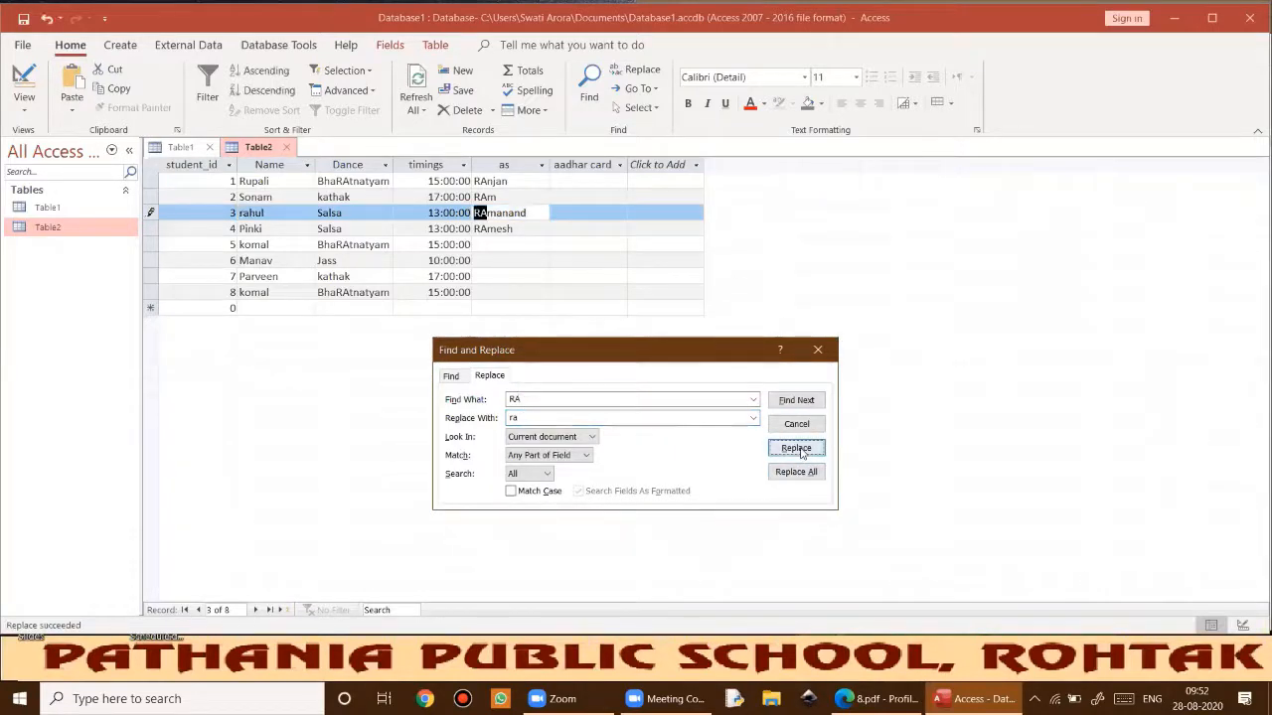
click(801, 452)
click(799, 451)
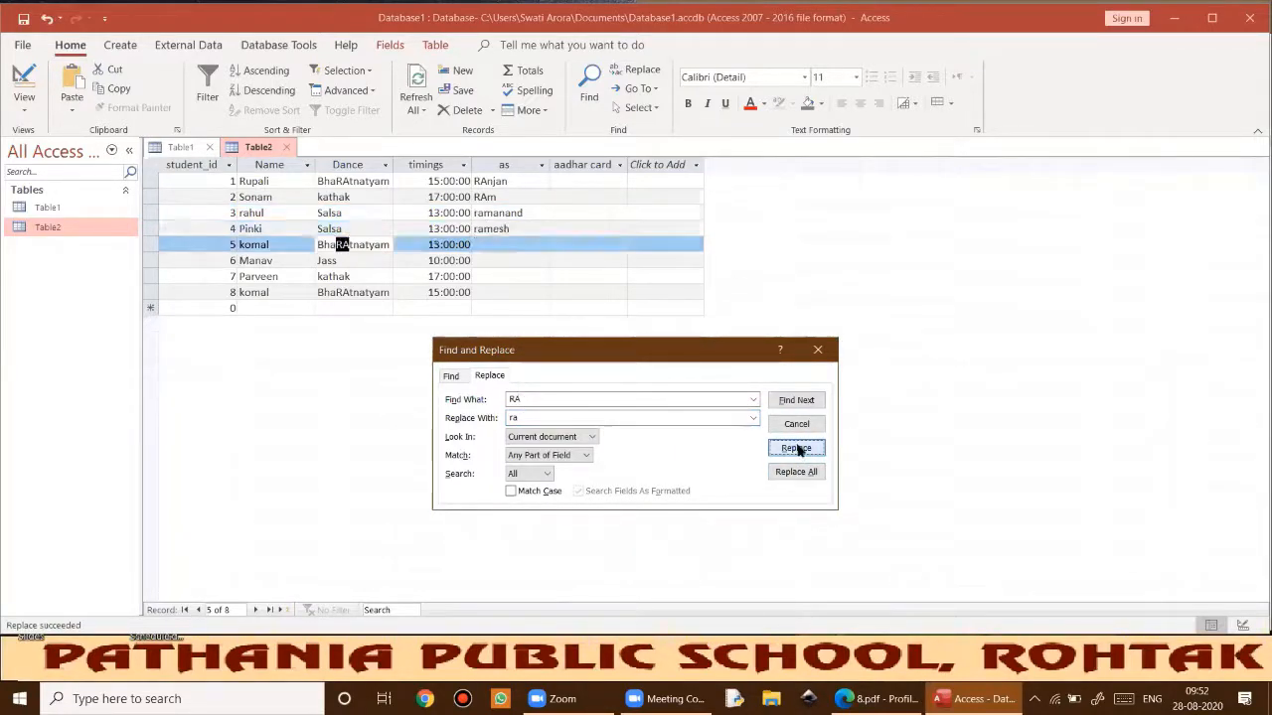
click(800, 451)
click(797, 451)
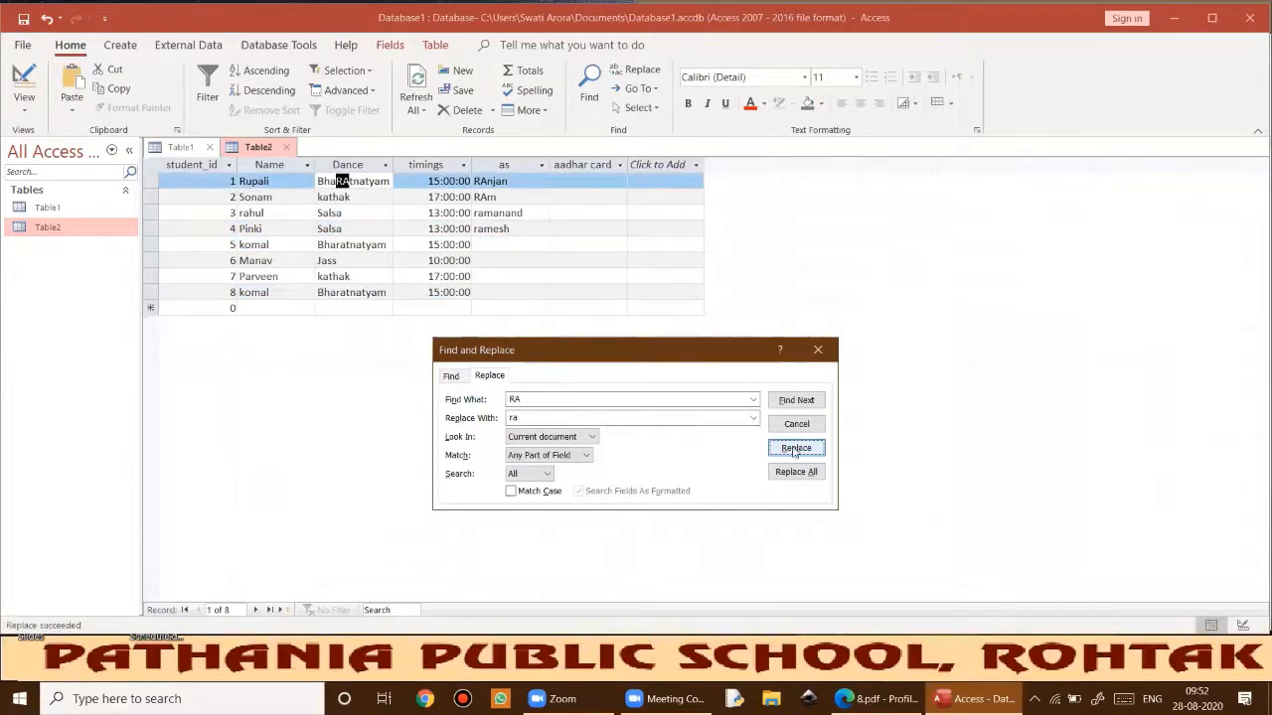
click(817, 349)
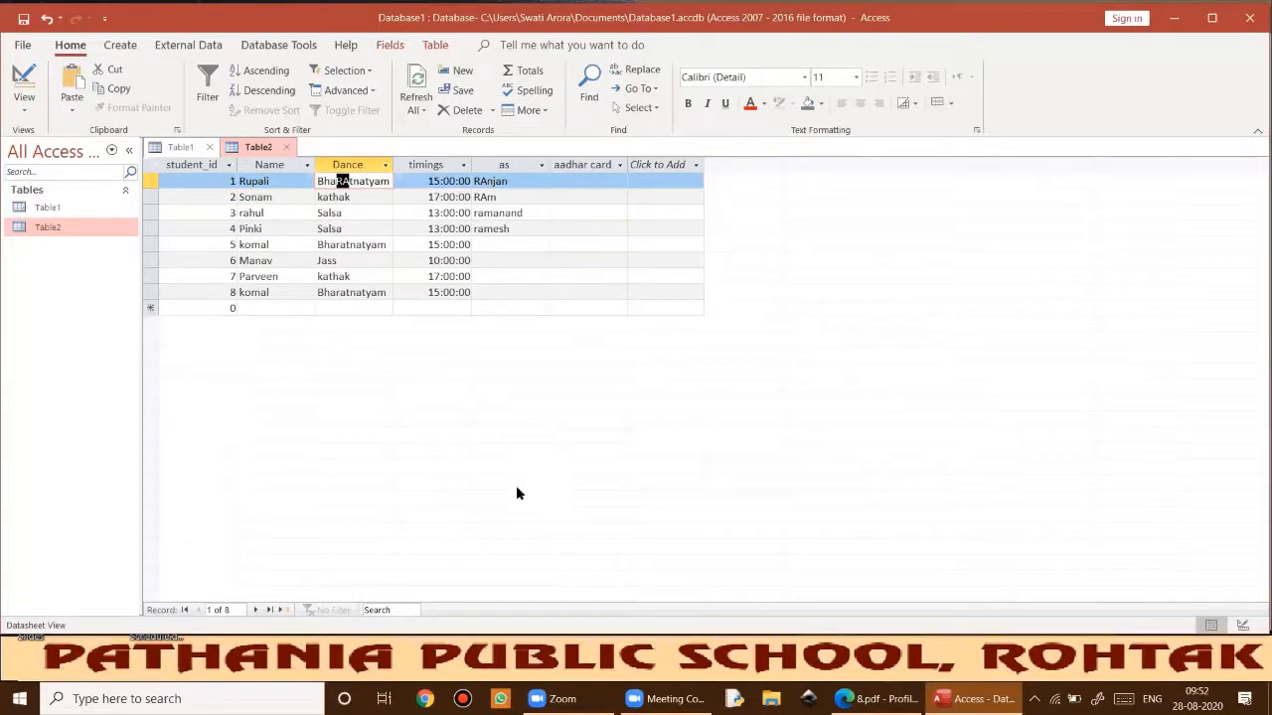
Reopen Find and Replace, turn on Match Case, and set the replacement for "RA" to "ra".
key(ctrl+h)
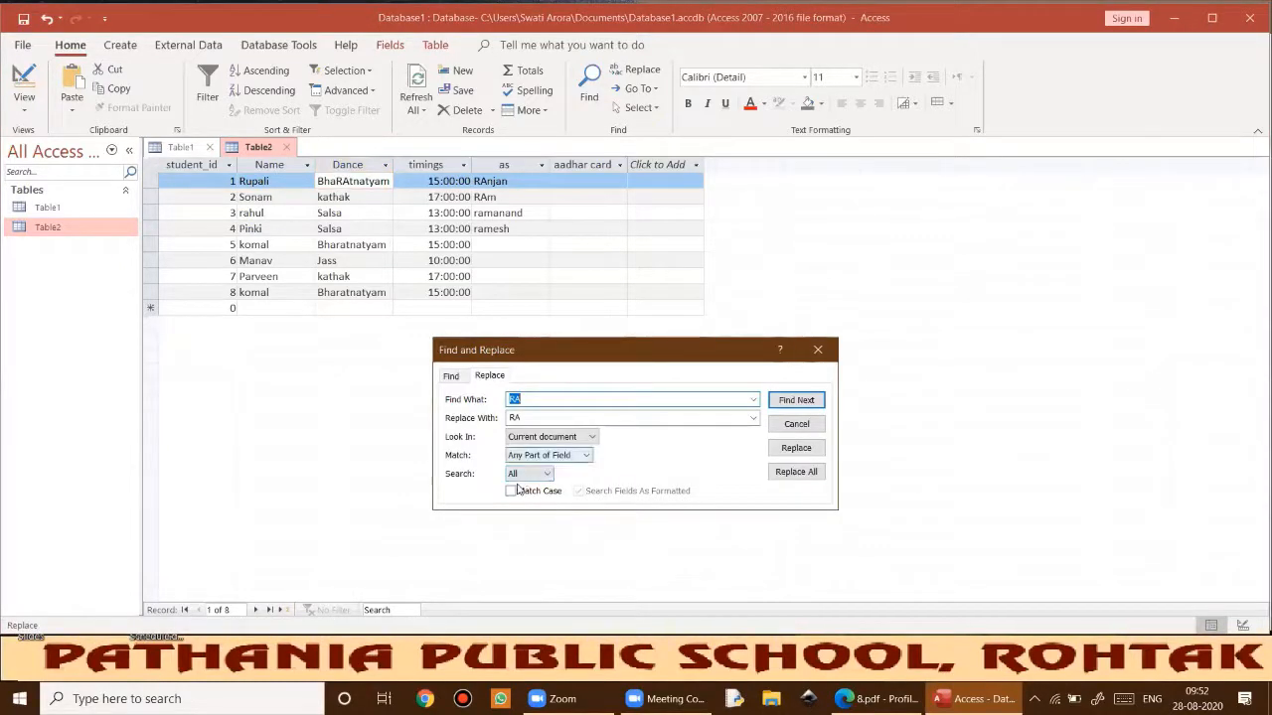
click(511, 491)
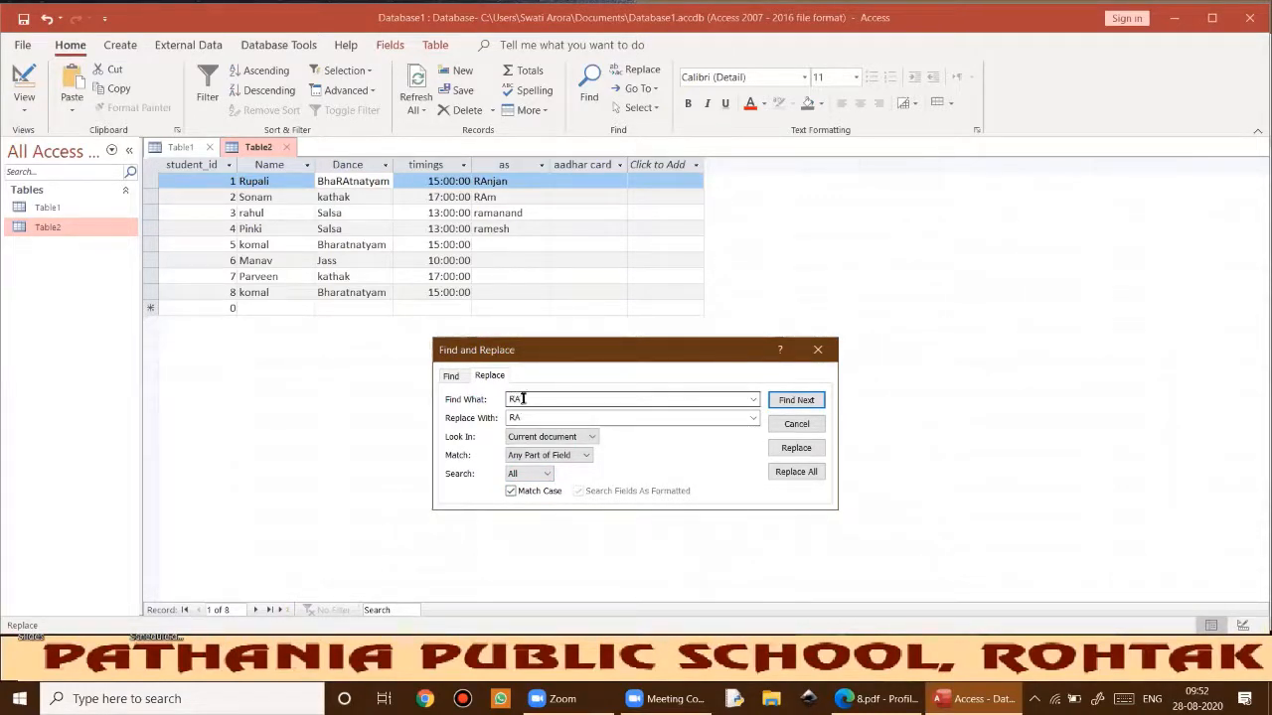
key(Tab)
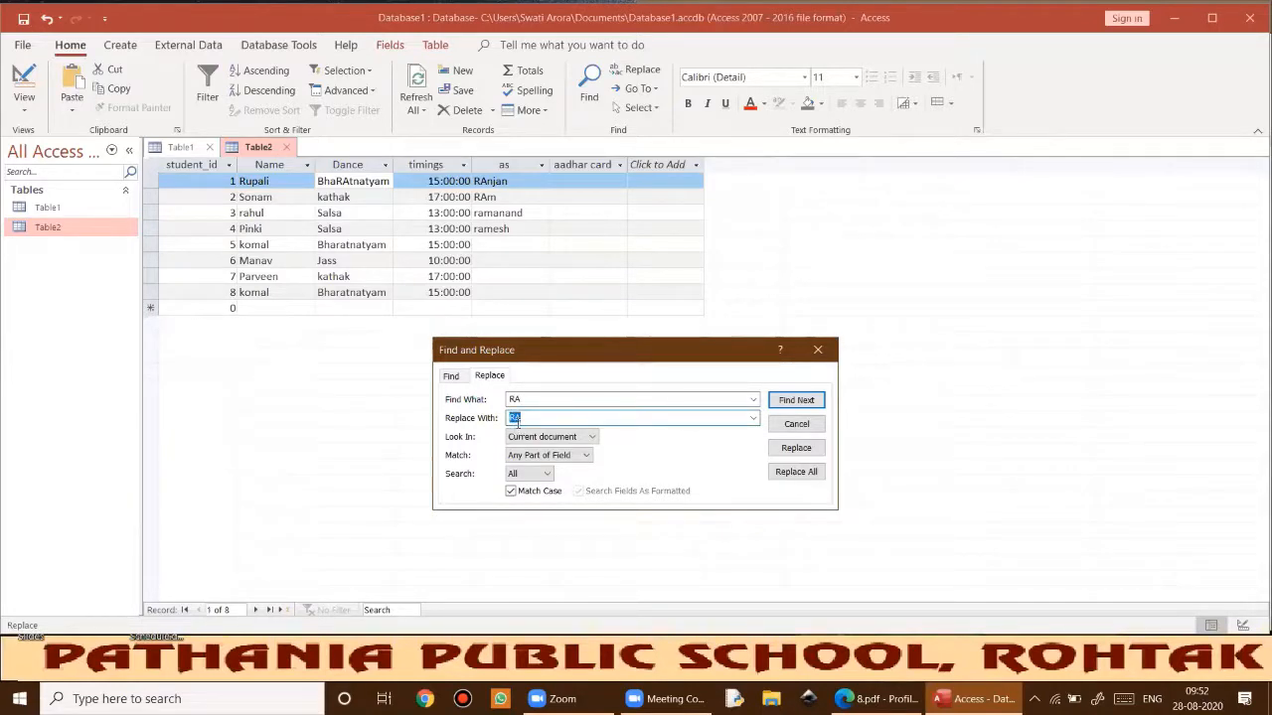
text(ra)
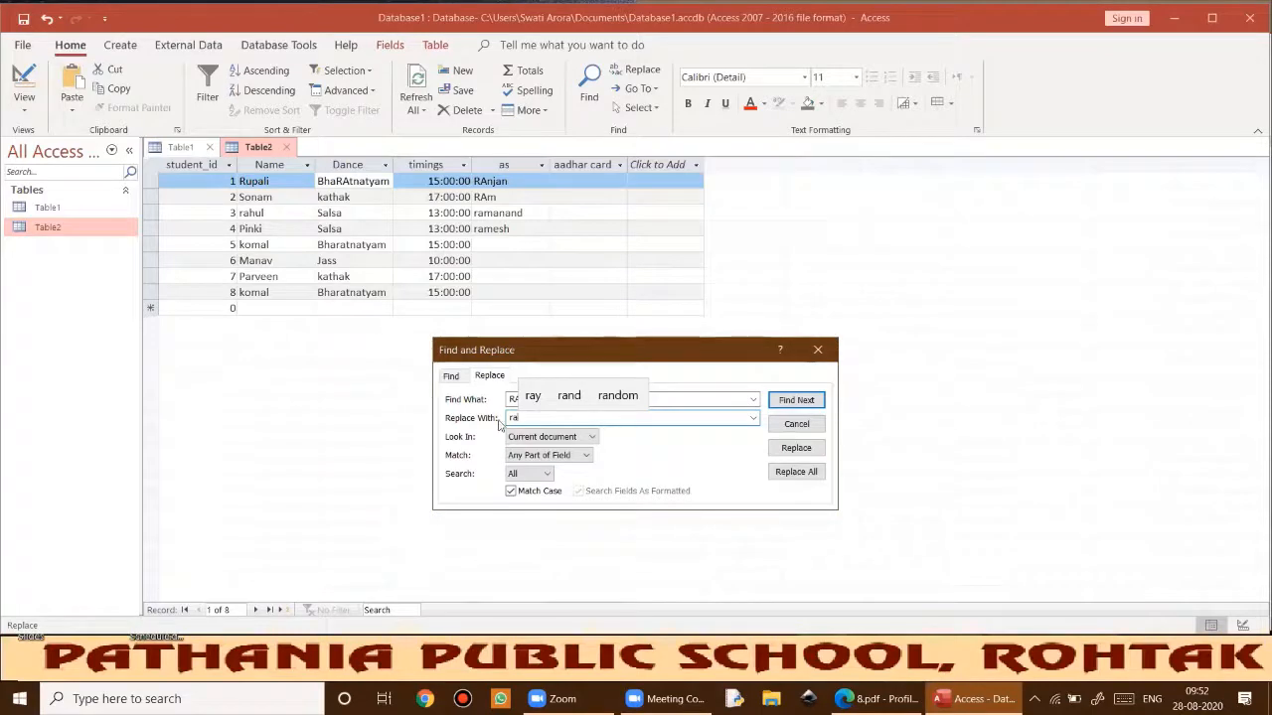
Find the first case-matched "RA" in Table2 and set the replacement text to "rA".
key(Return)
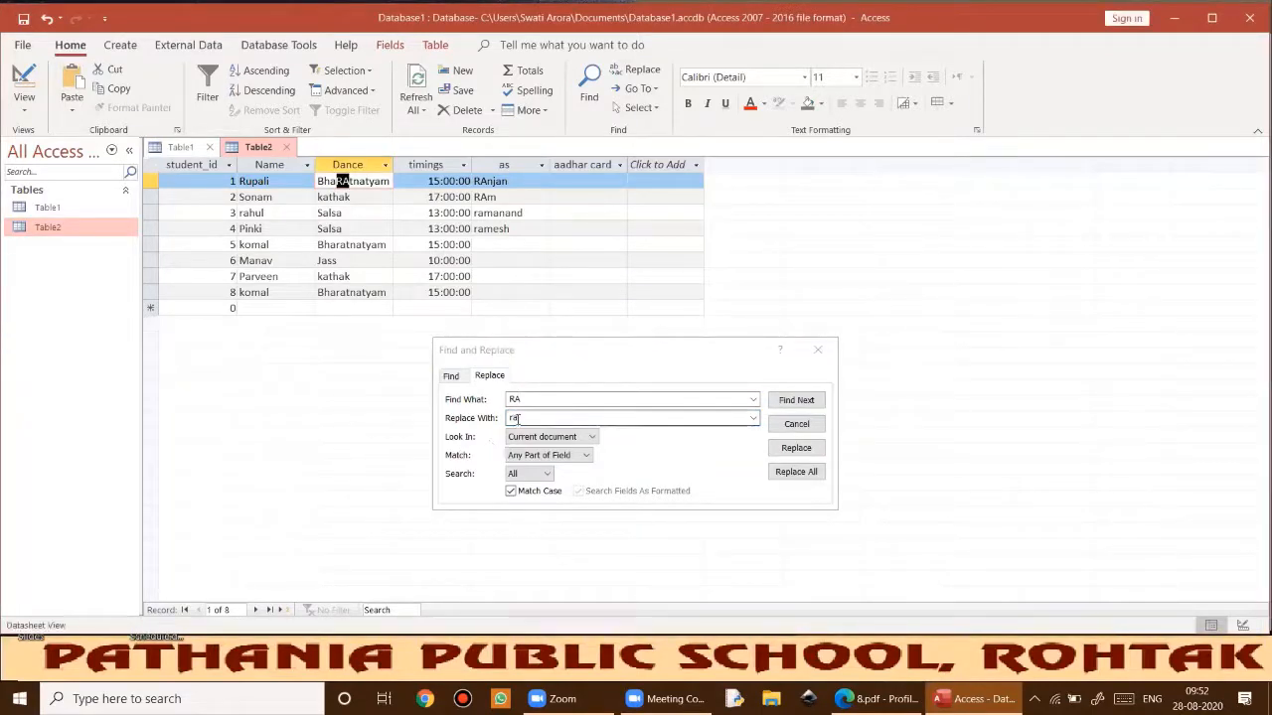
click(516, 417)
text(r)
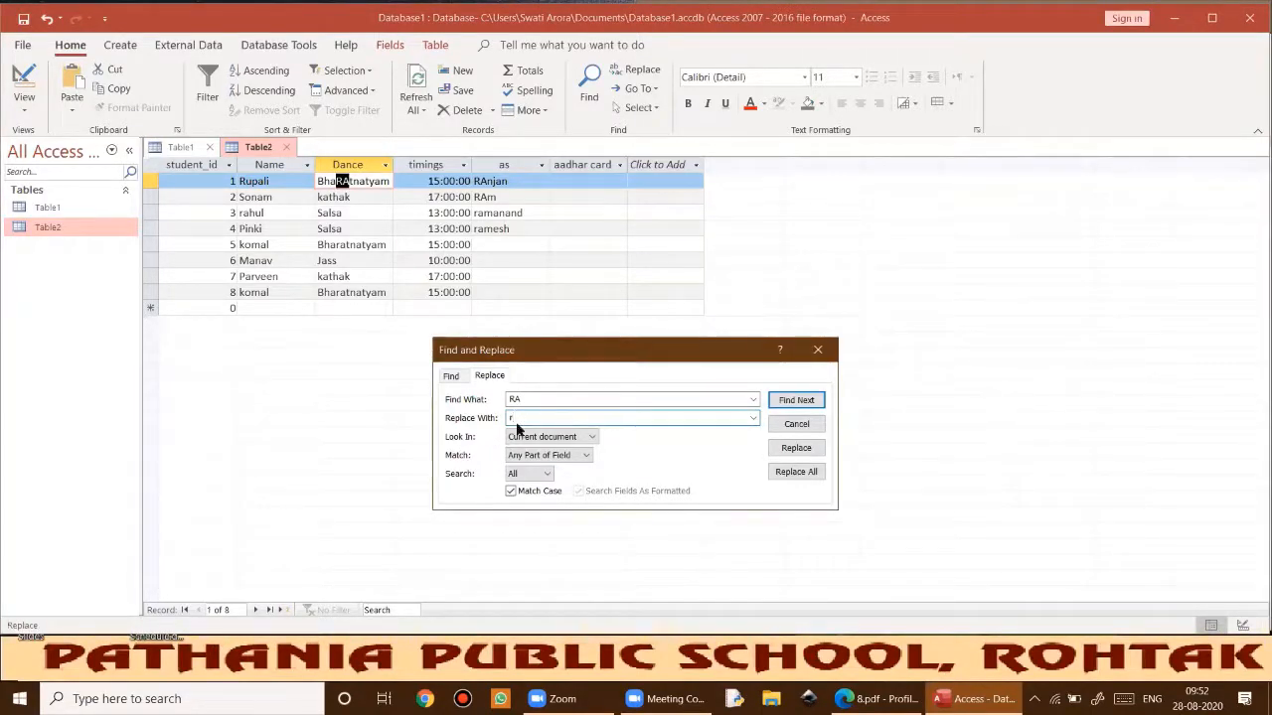
text(A)
click(757, 291)
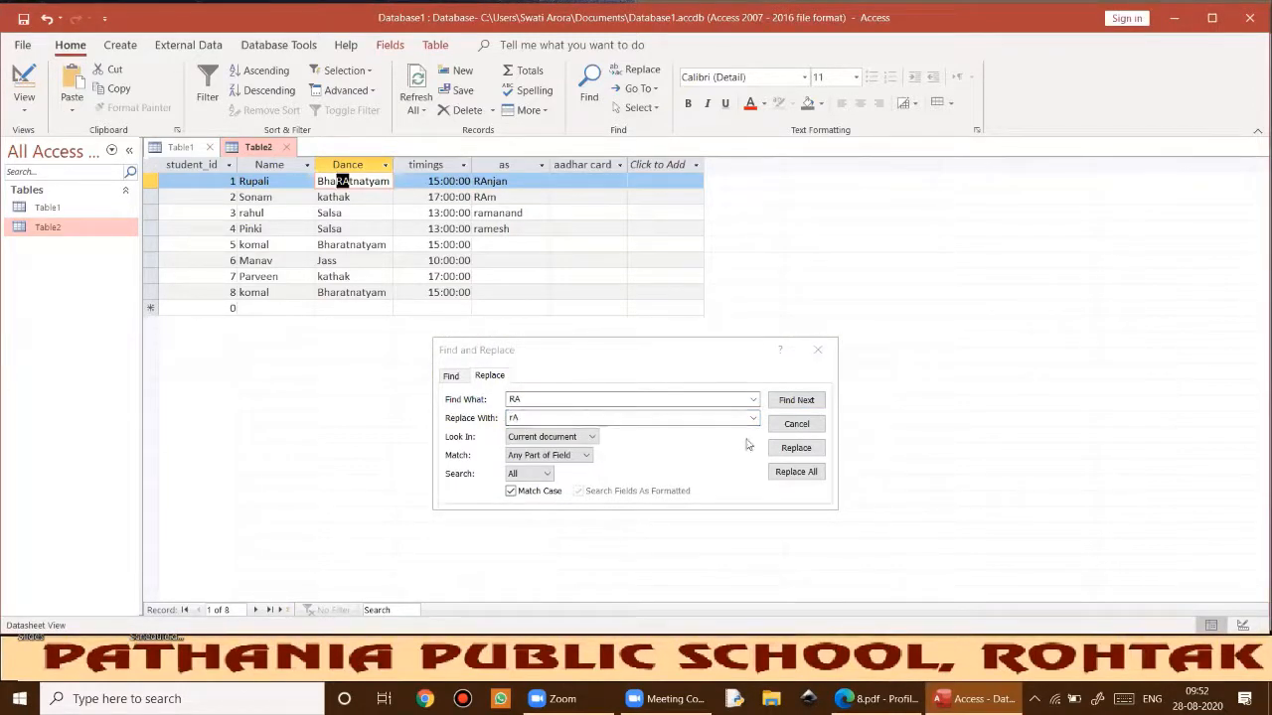
Replace the case-matched "RA" occurrences with "rA" one by one in the first two records, and dismiss the message.
click(795, 448)
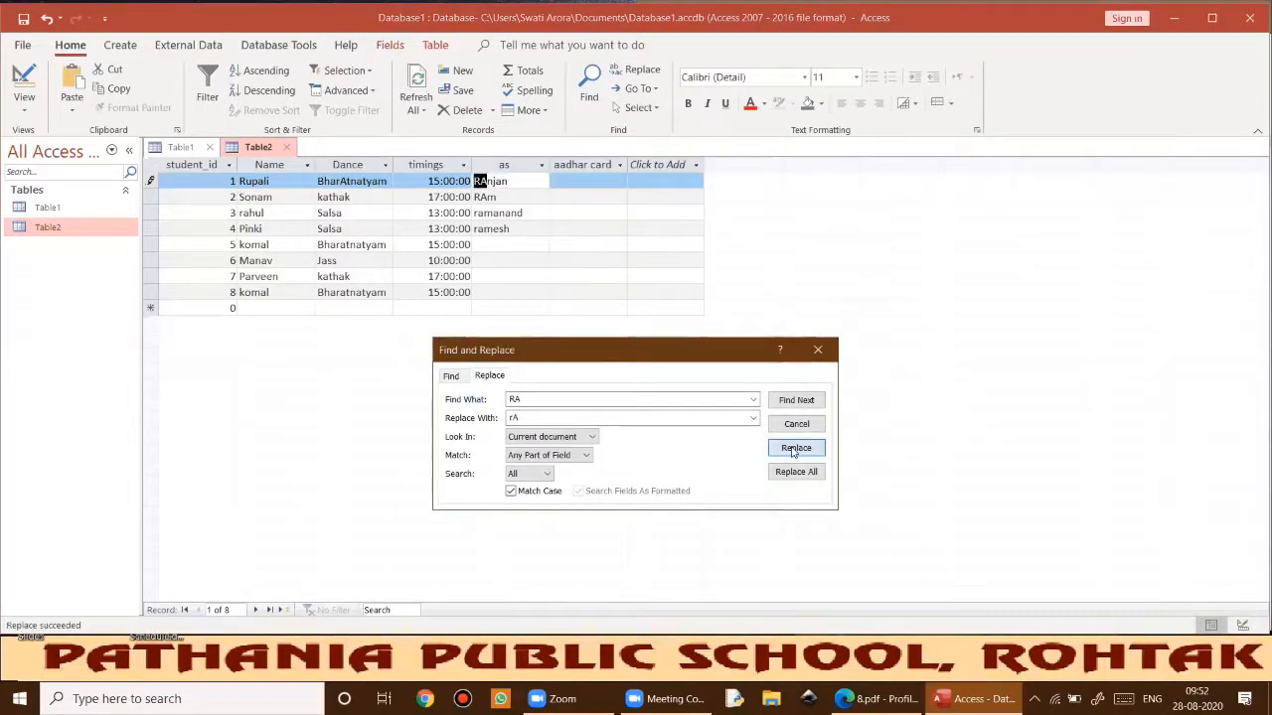
click(796, 449)
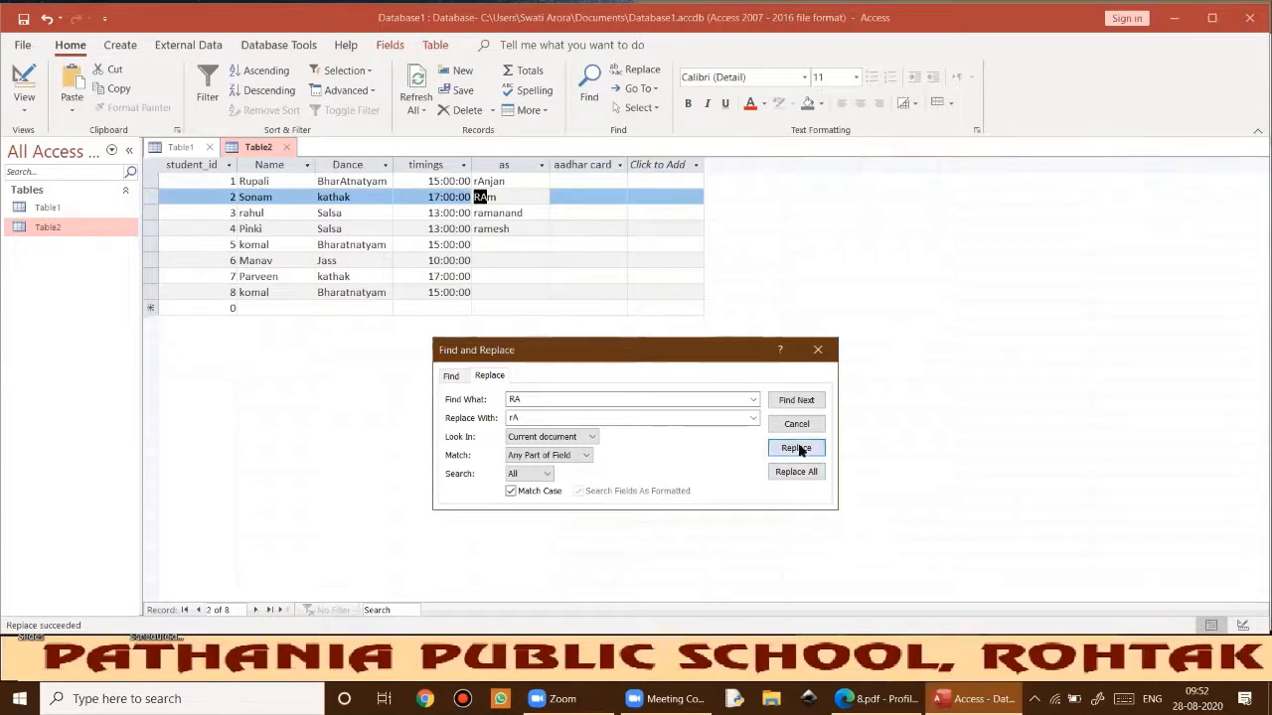
click(800, 450)
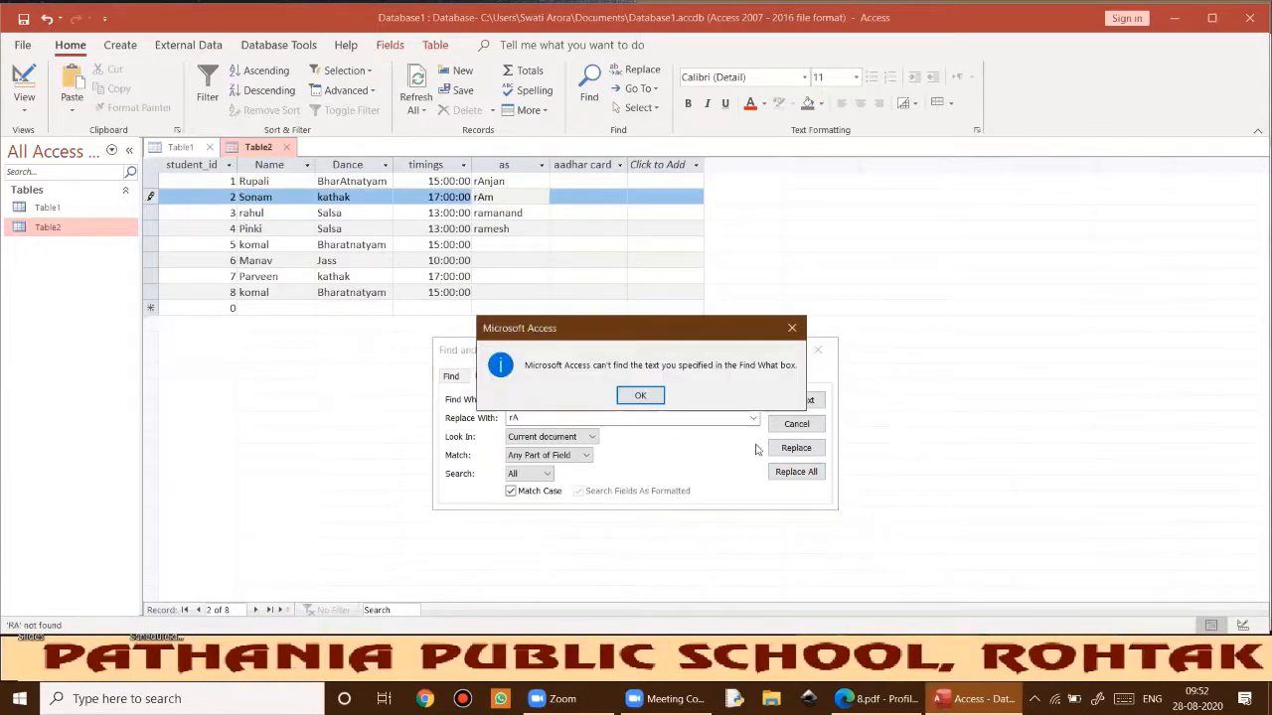
click(641, 396)
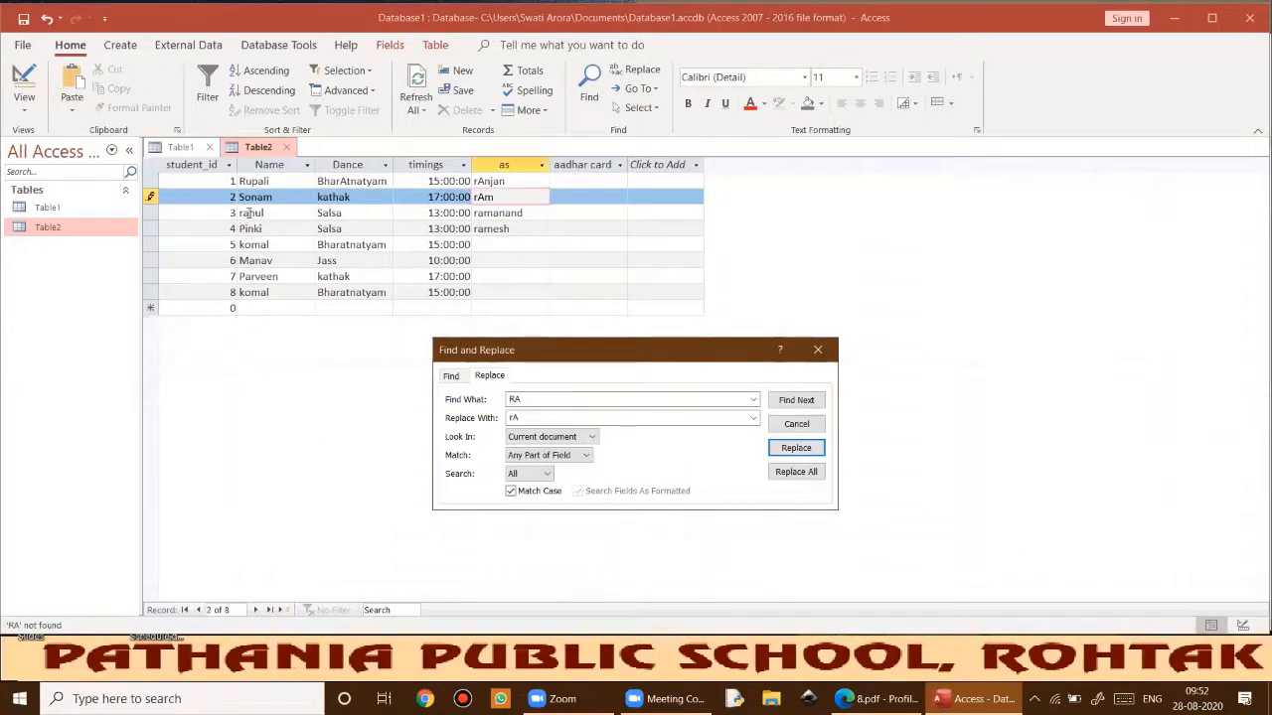
Highlight the letters to compare in the third record's Name and the first record's Dance, and close Find and Replace.
click(242, 212)
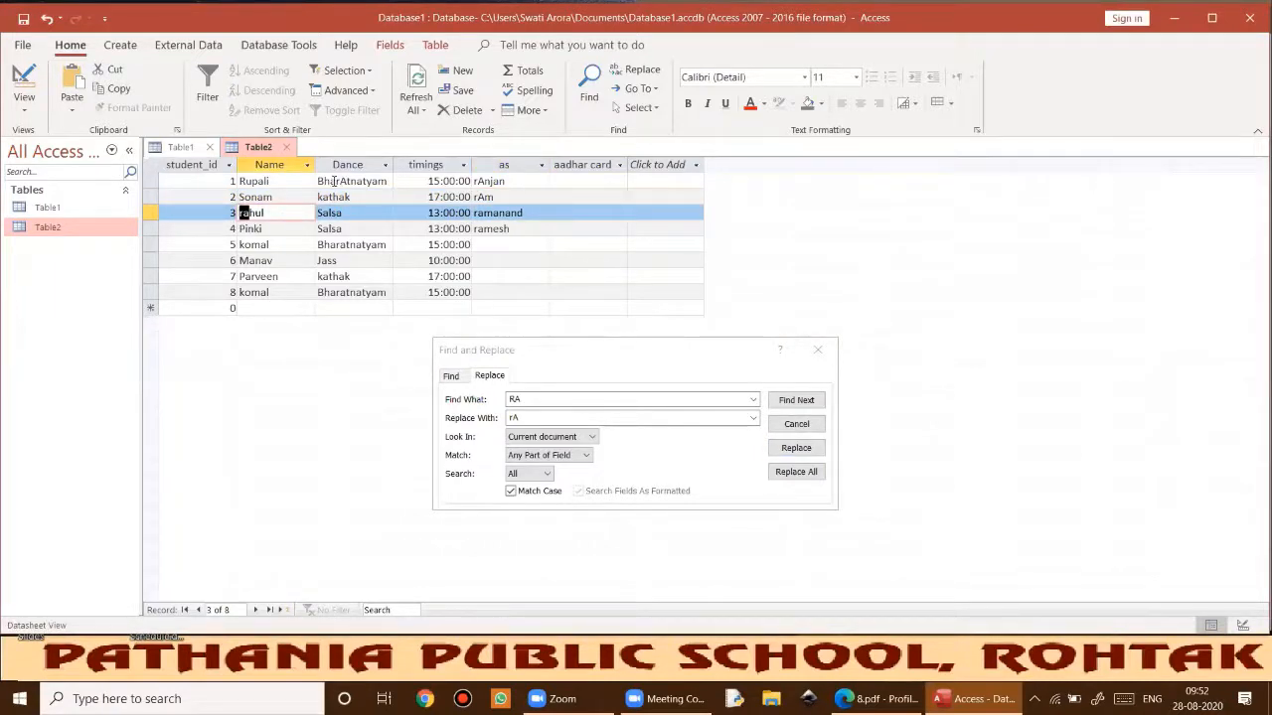
click(339, 182)
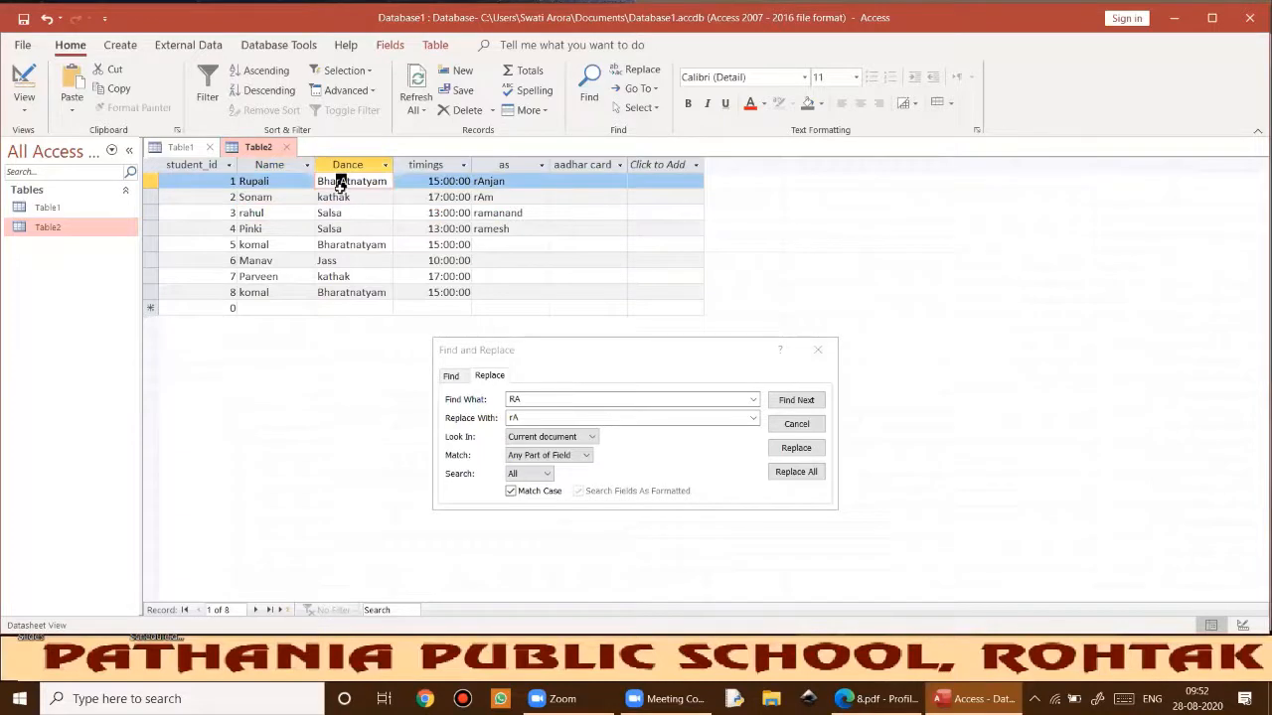
double_click(511, 418)
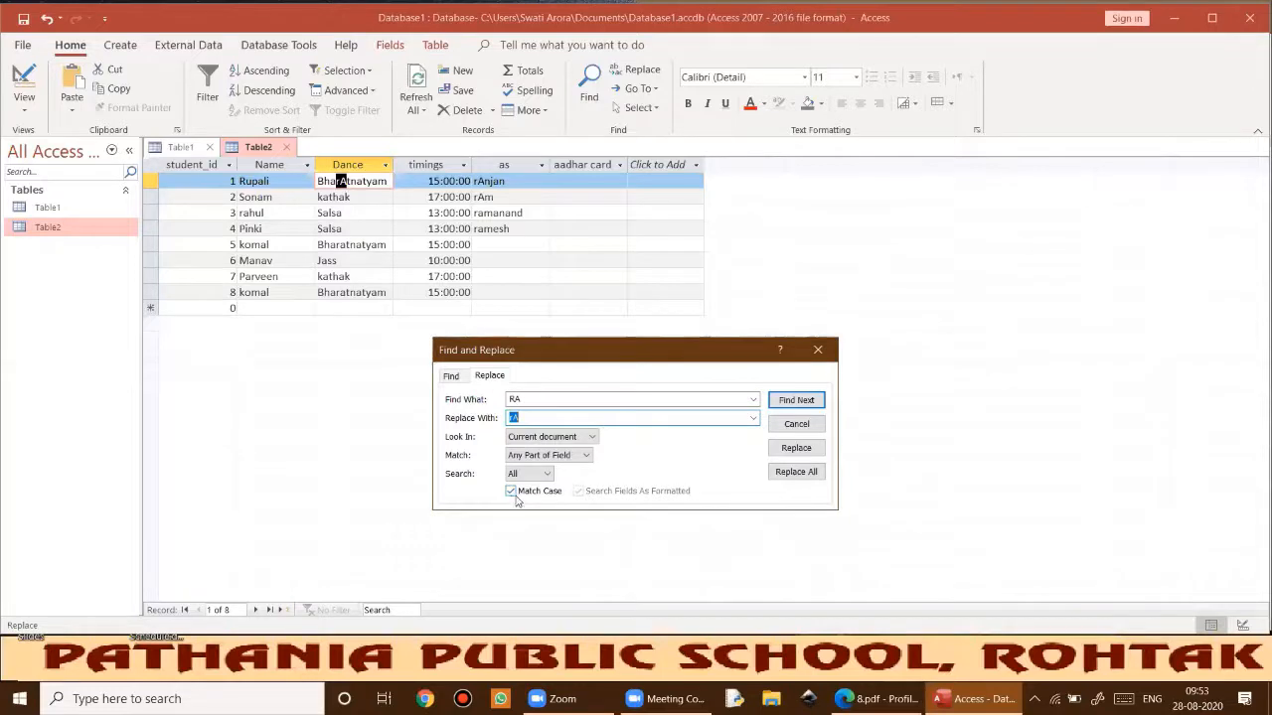
click(823, 354)
Switch to 8.pdf in the browser and read from the Find and Replace options through the Changing Table View section.
click(879, 698)
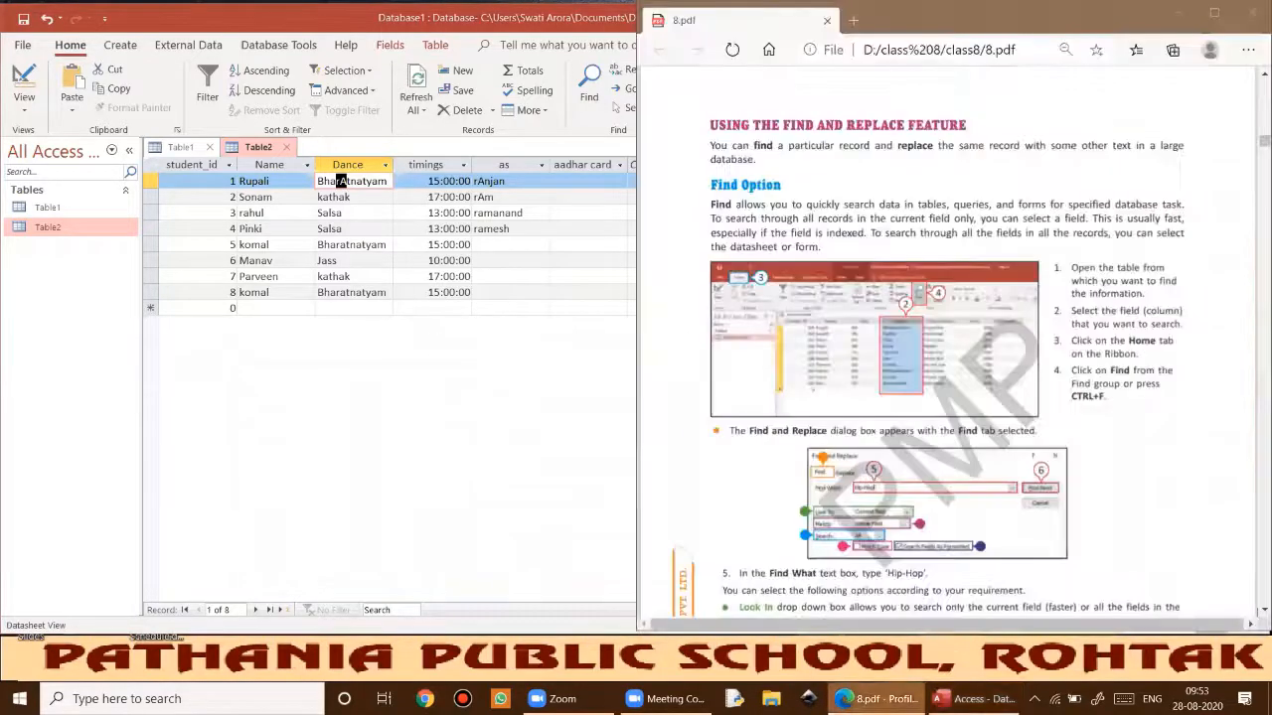
scroll(894, 328, down, 3)
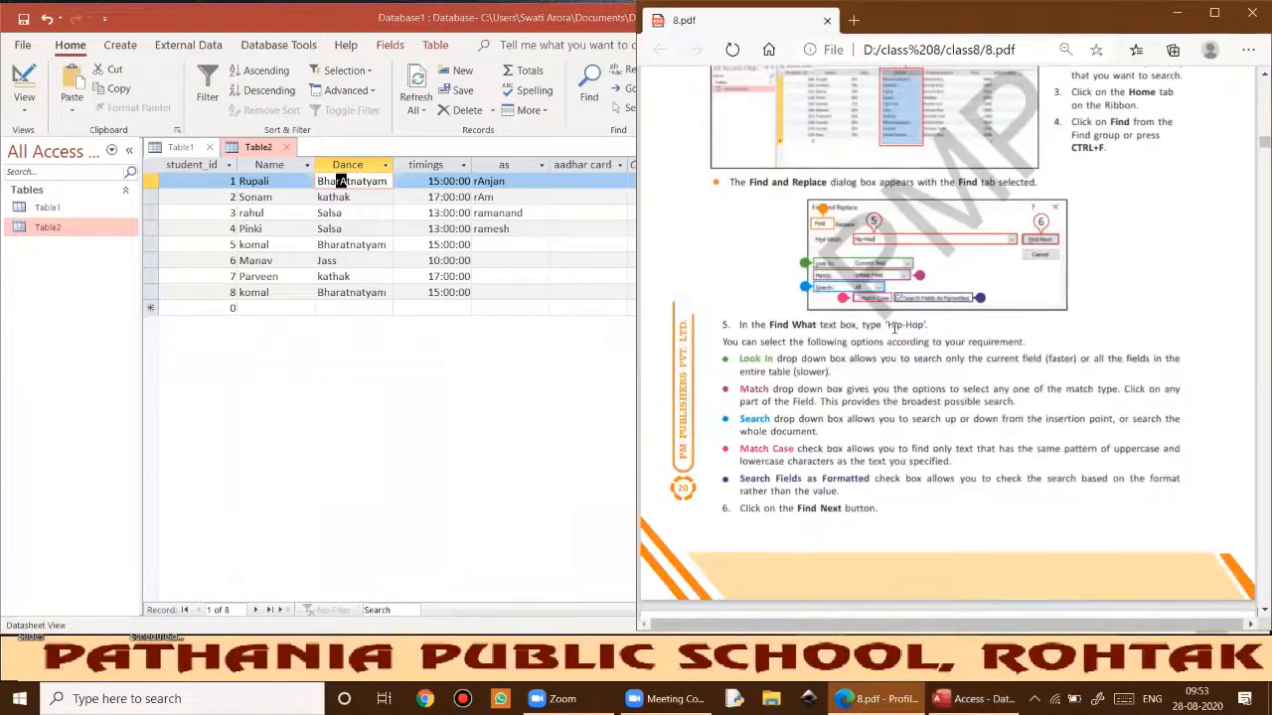
scroll(894, 328, down, 3)
scroll(896, 318, down, 5)
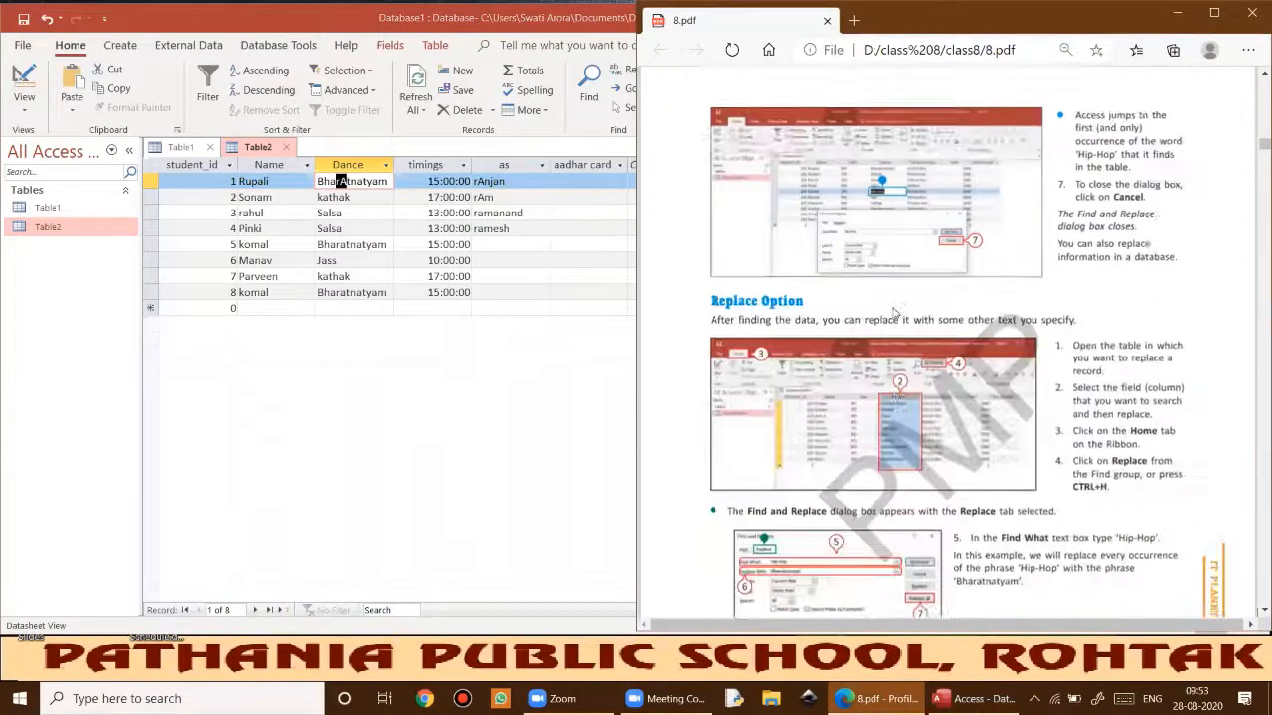
scroll(894, 310, down, 1)
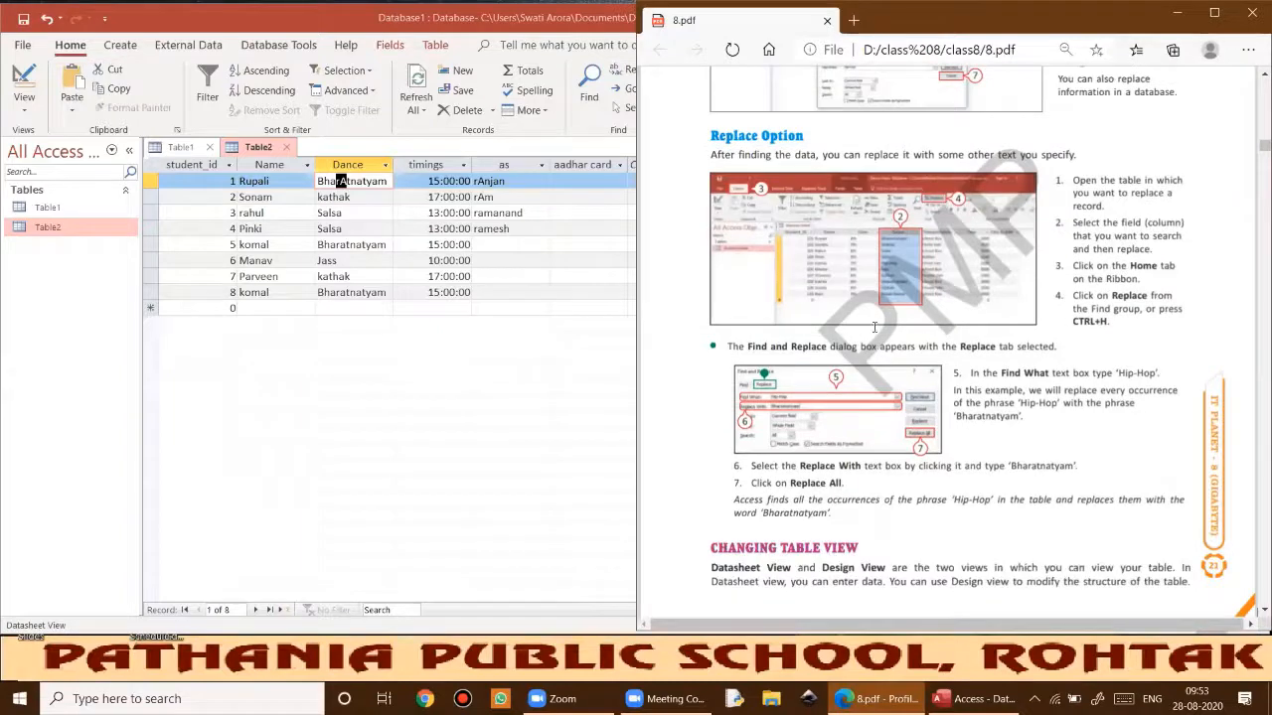
scroll(874, 330, down, 3)
scroll(860, 217, down, 2)
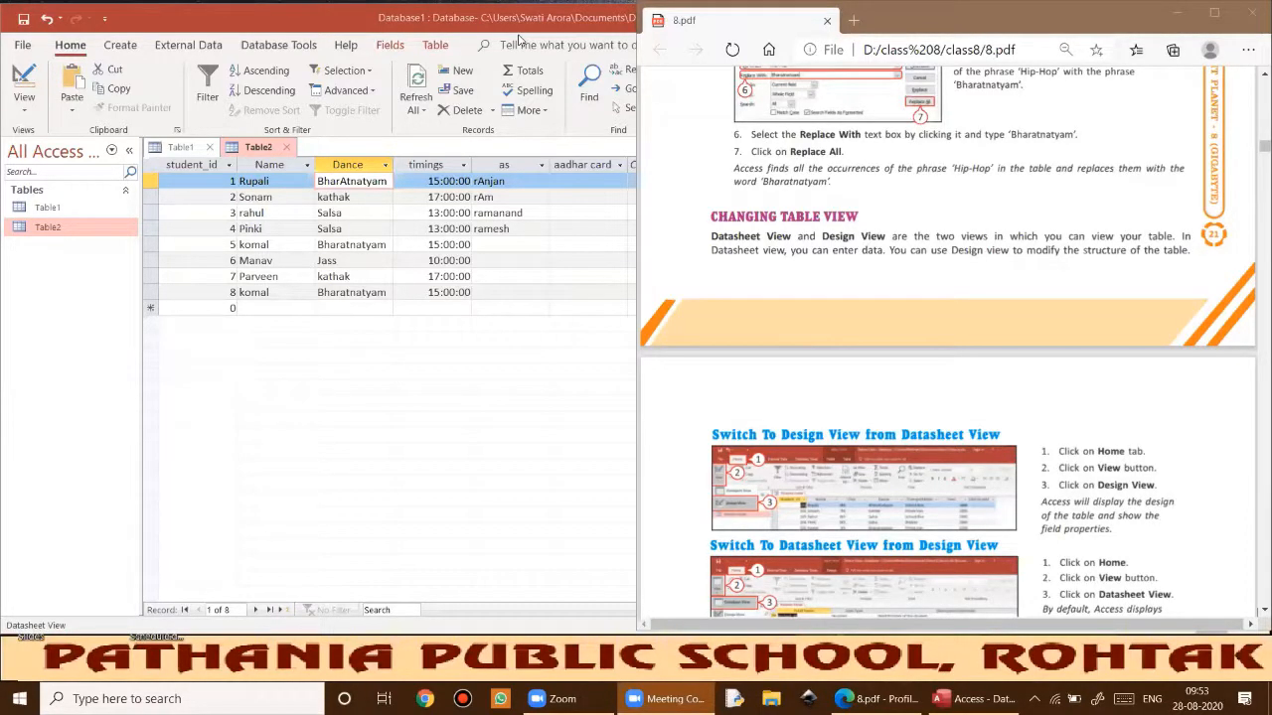
Return to the maximized Access window and display Table2 in Design View.
double_click(518, 25)
click(24, 104)
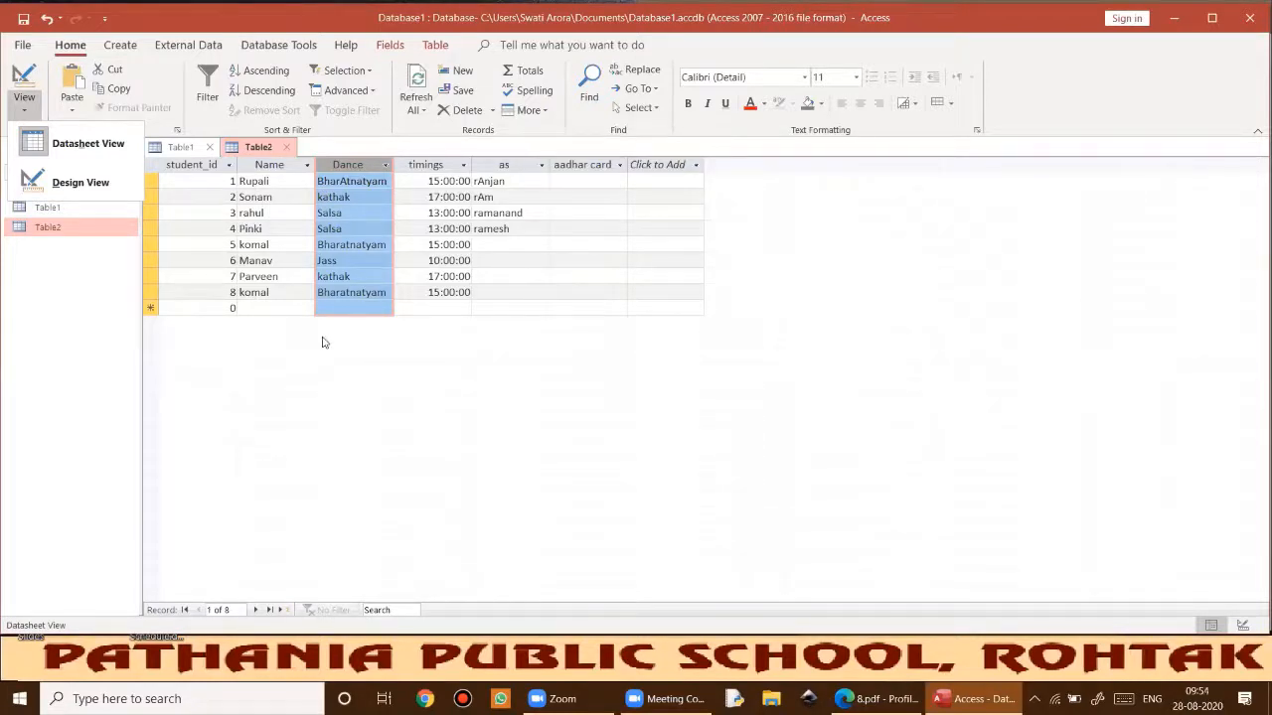
click(81, 183)
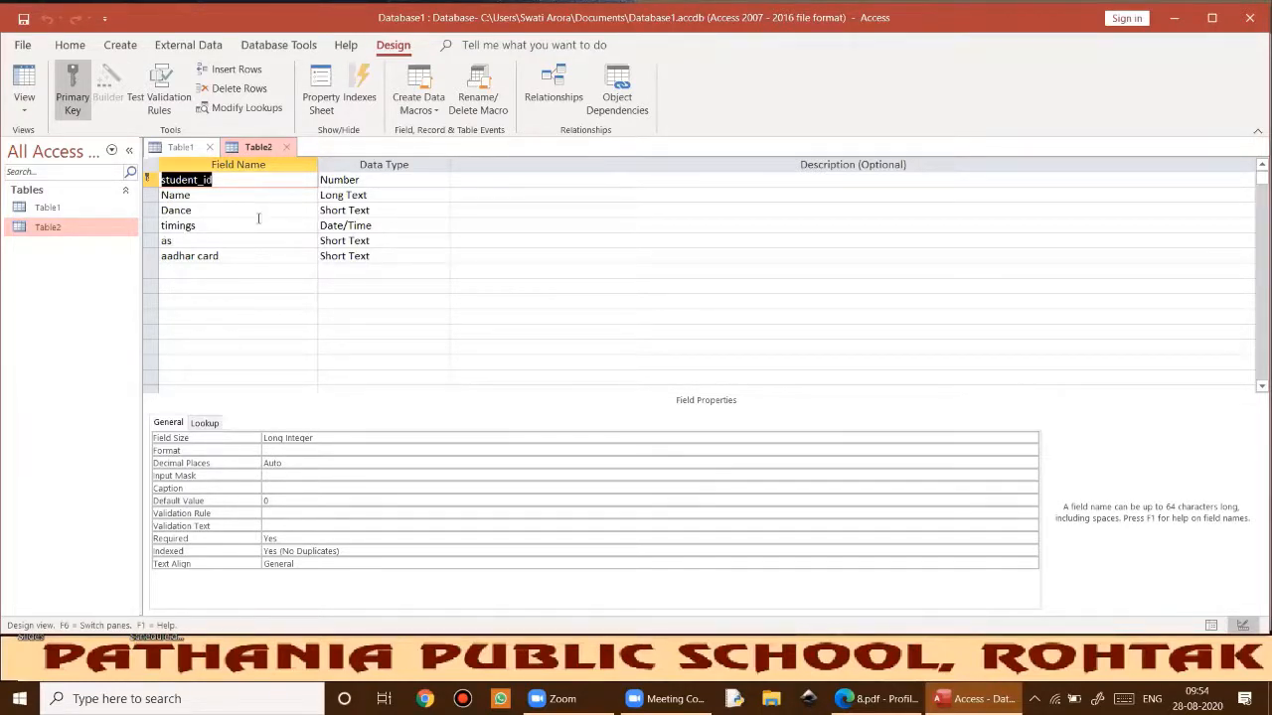
Review the data types available for the student_id field and keep Number.
click(417, 181)
click(442, 181)
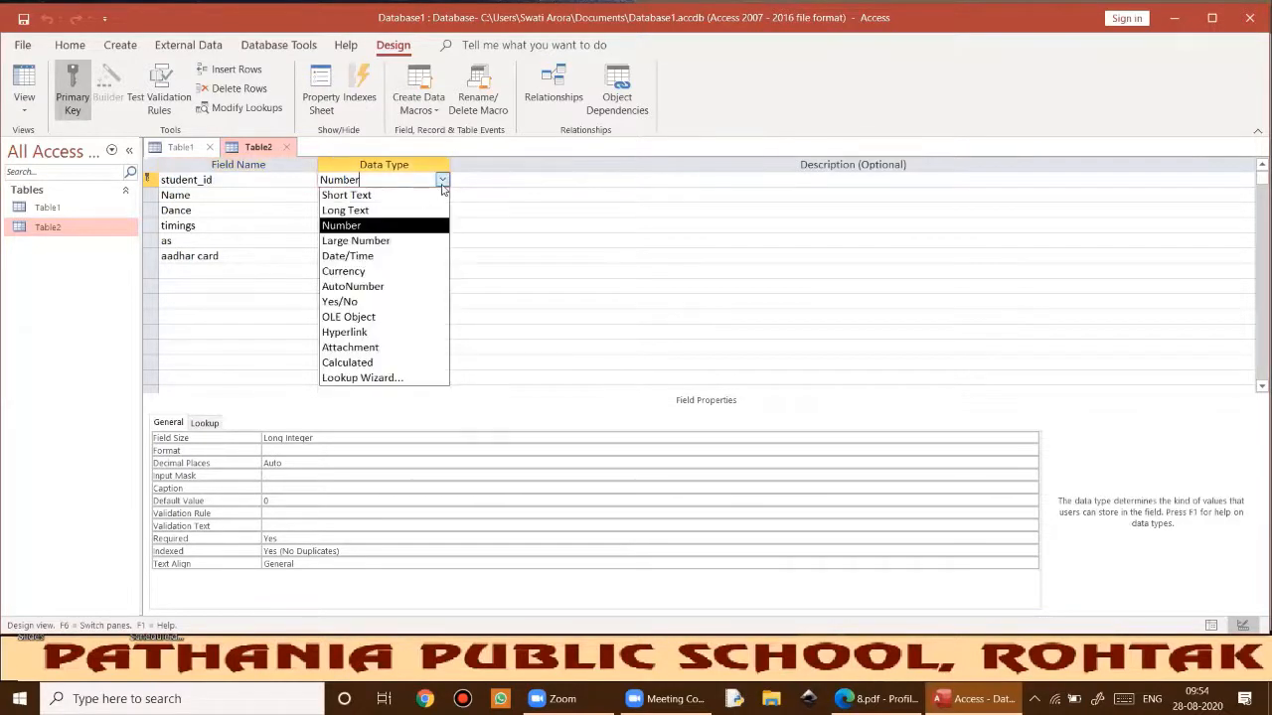
click(376, 224)
Try to change the Name field's data type to Short Text, dismissing the relationship message each time.
click(192, 197)
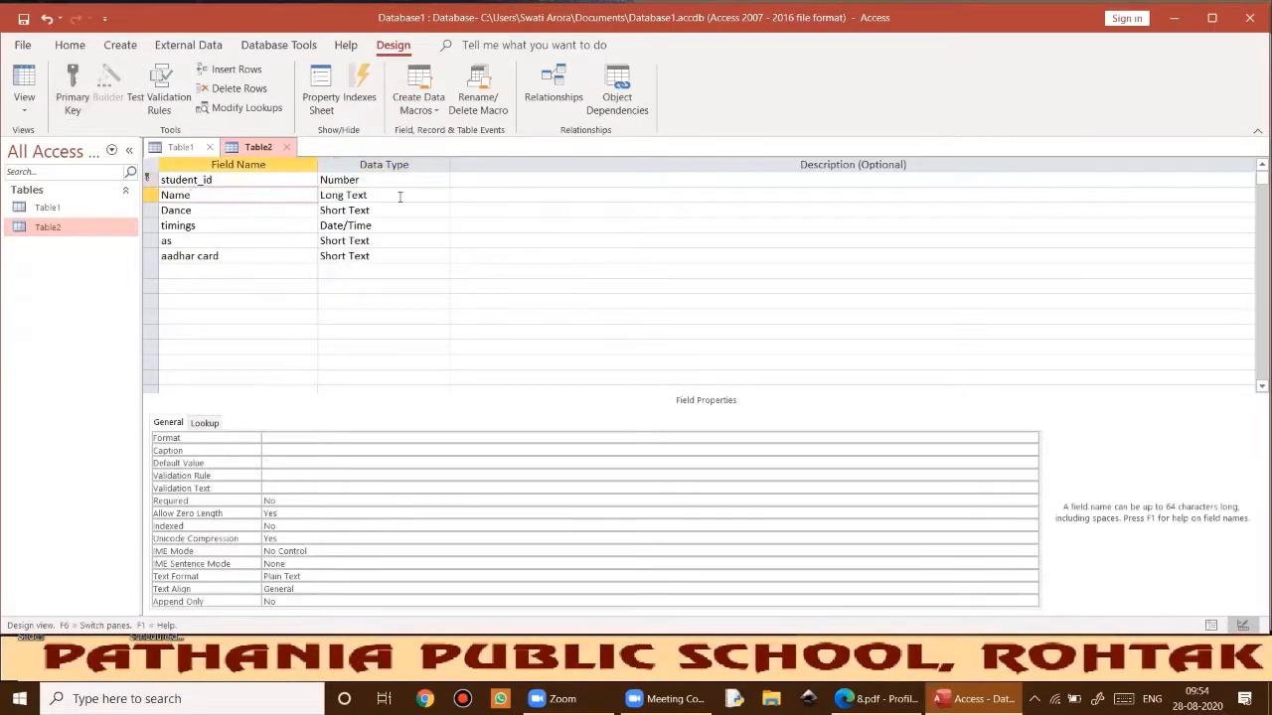
click(443, 196)
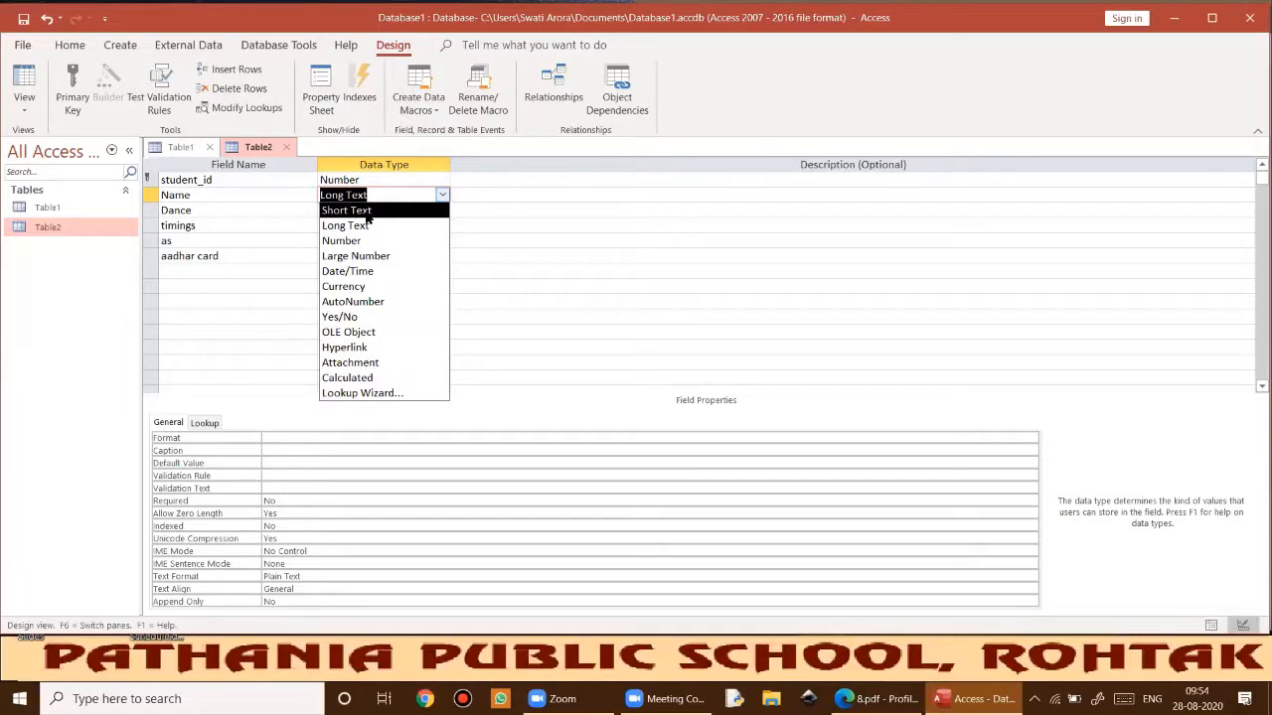
click(365, 211)
click(639, 398)
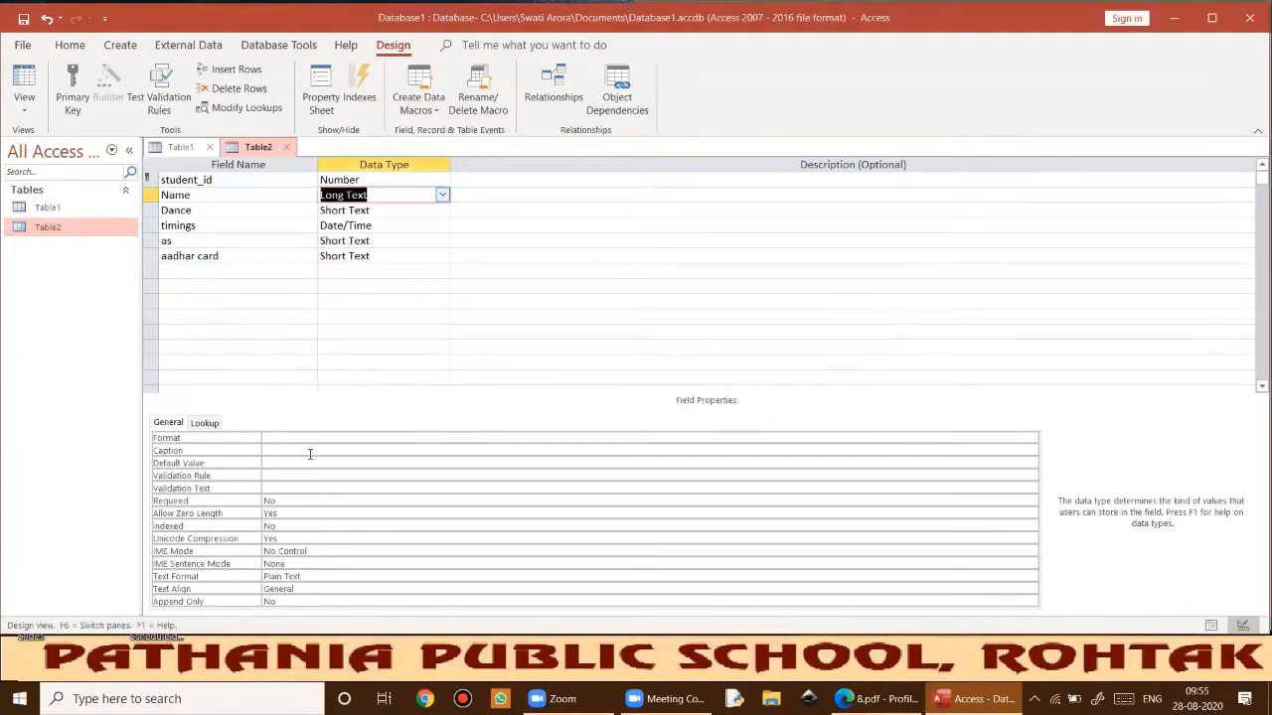
click(442, 197)
click(367, 210)
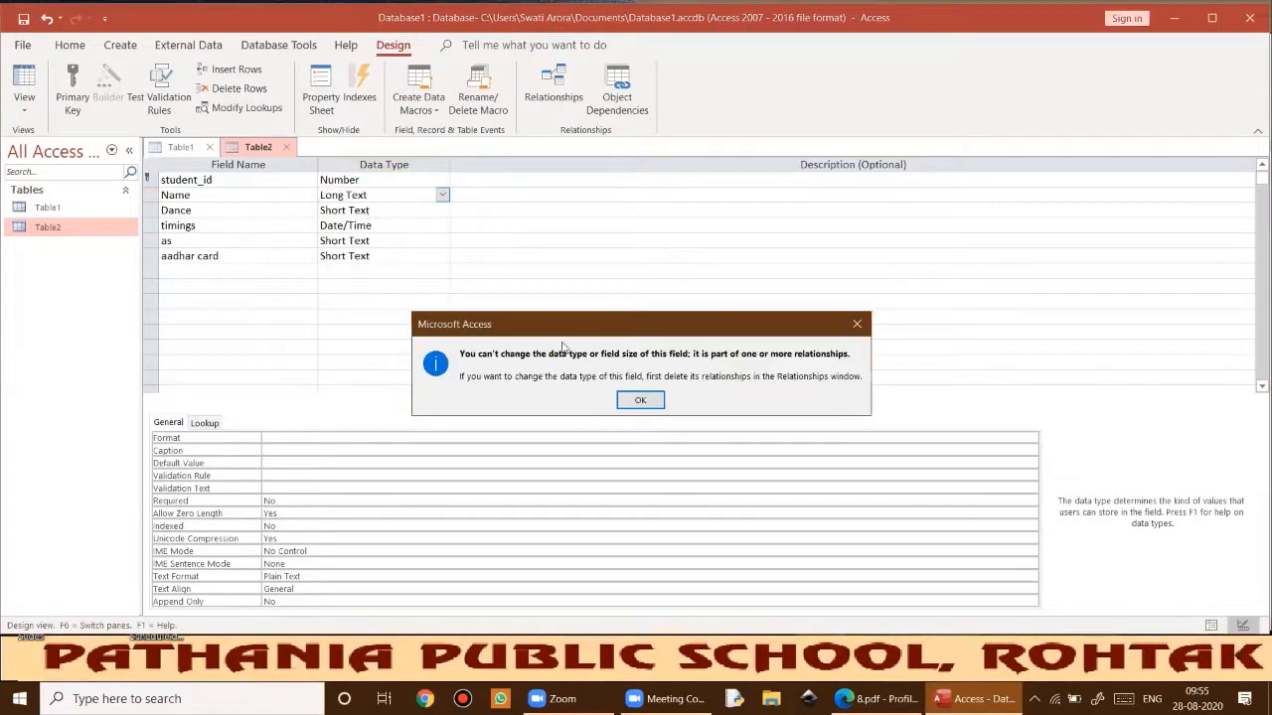
click(638, 400)
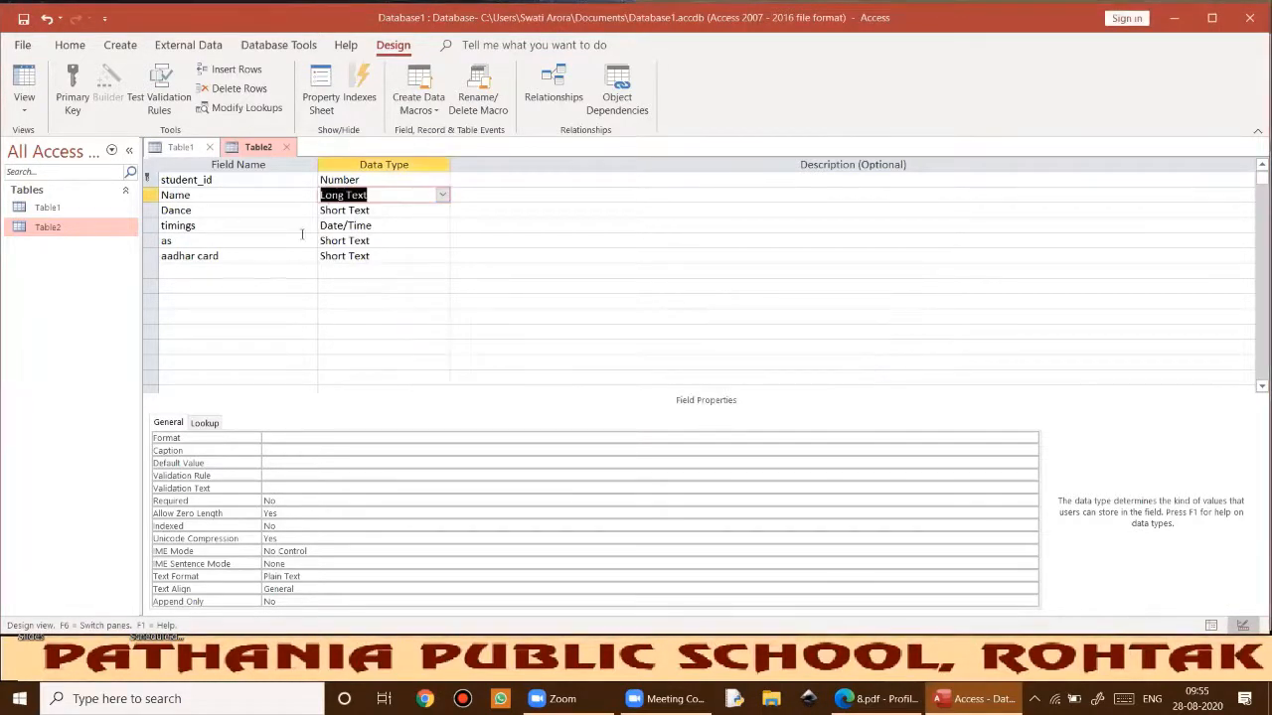
click(213, 198)
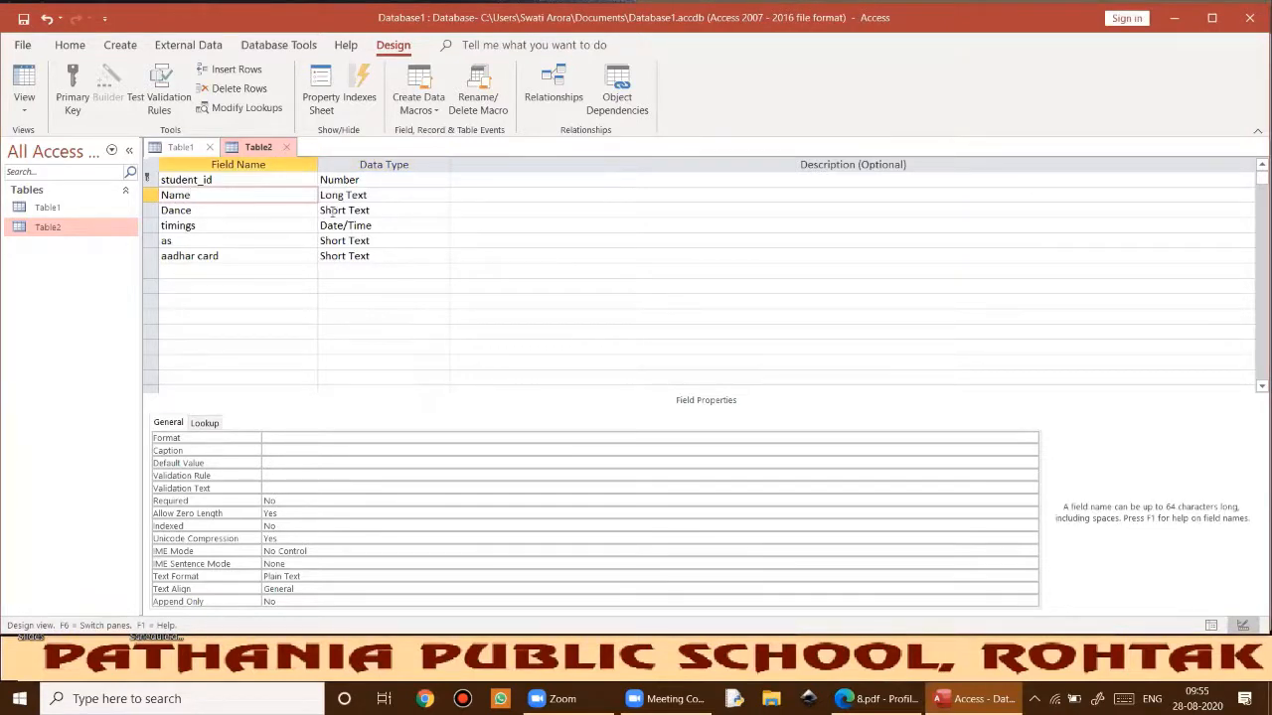
Add a field named "gender" below aadhar card with the Short Text data type, and select its Field Size value.
click(197, 270)
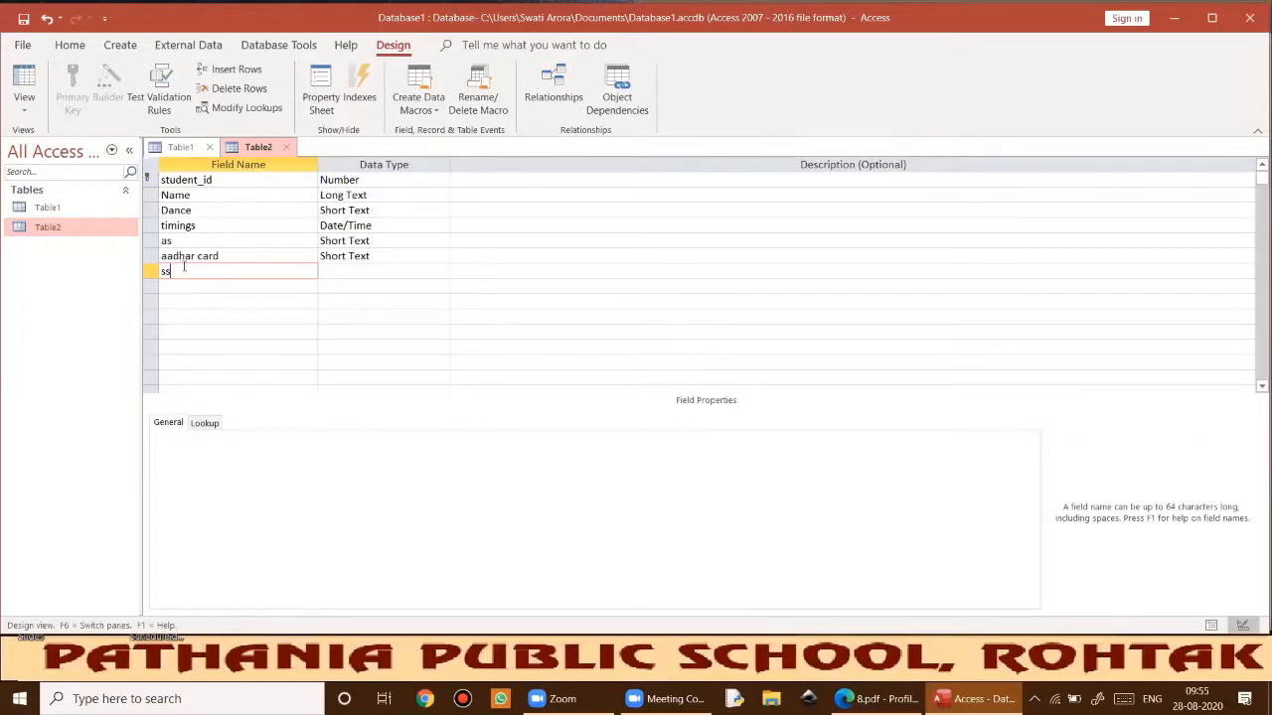
key(BackSpace)
key(BackSpace)
text(gender)
click(342, 275)
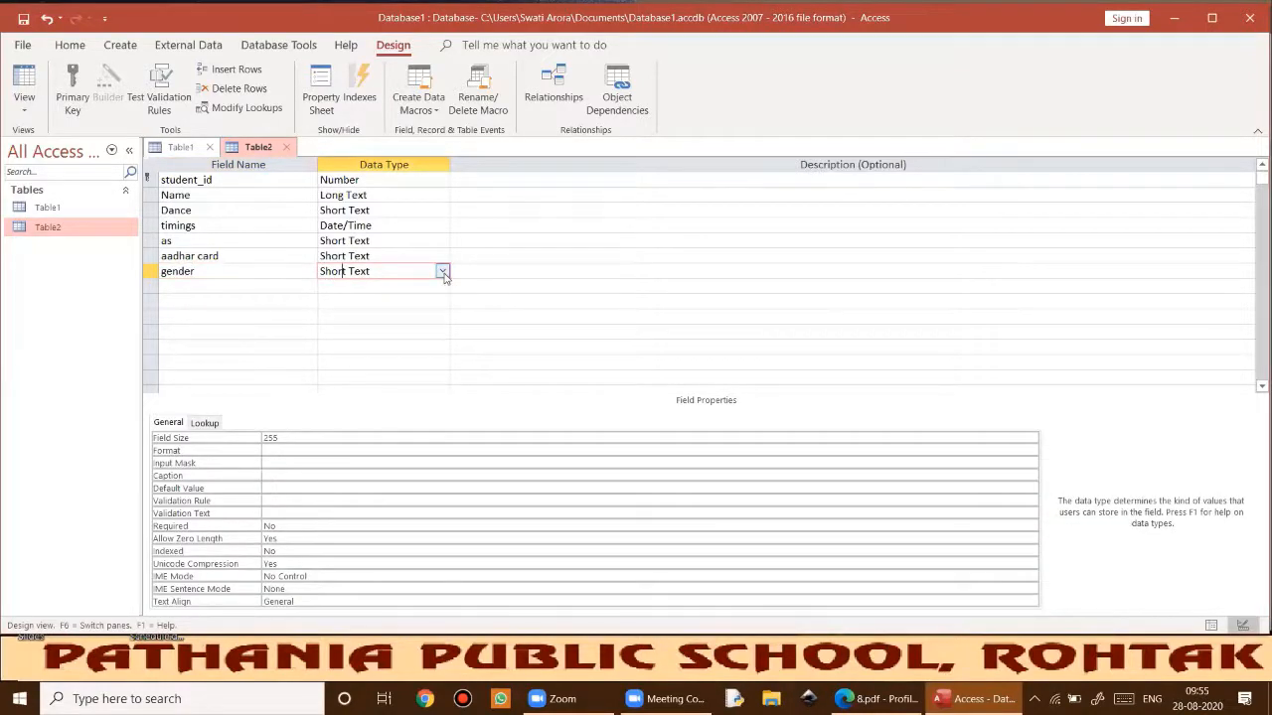
click(291, 437)
double_click(271, 437)
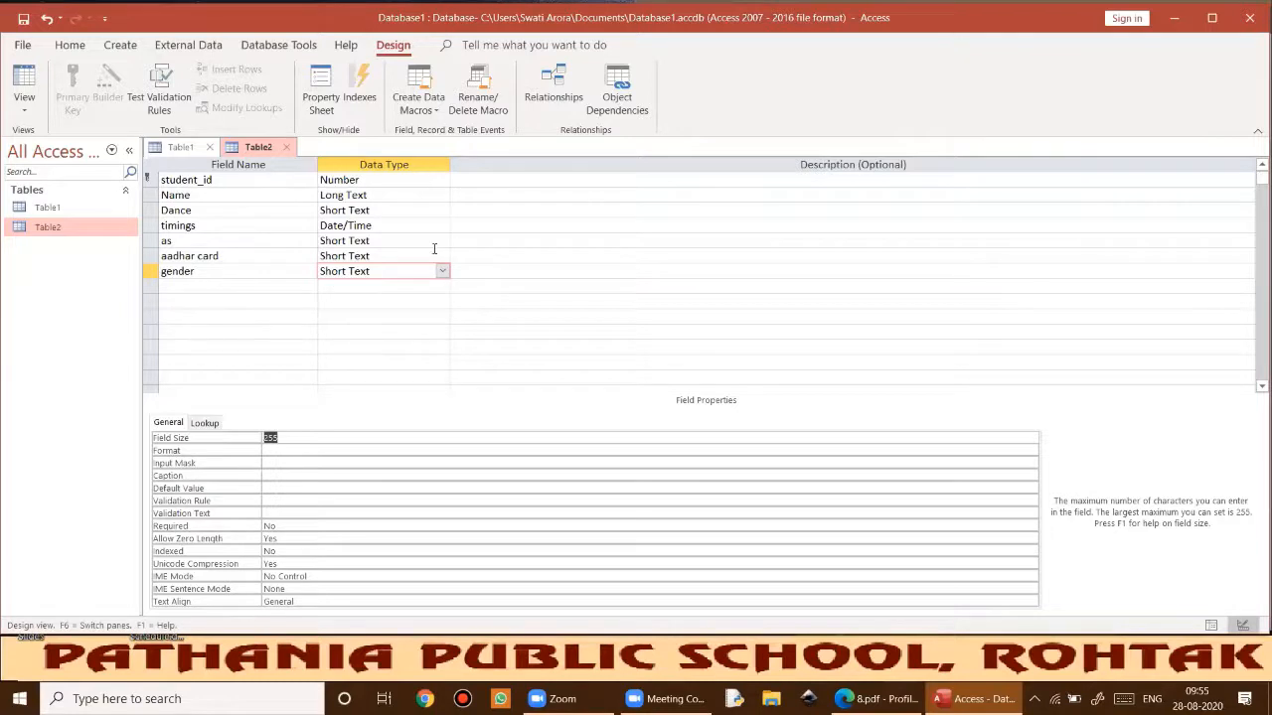
Enter the description "plz write m or f" for the gender field.
click(500, 273)
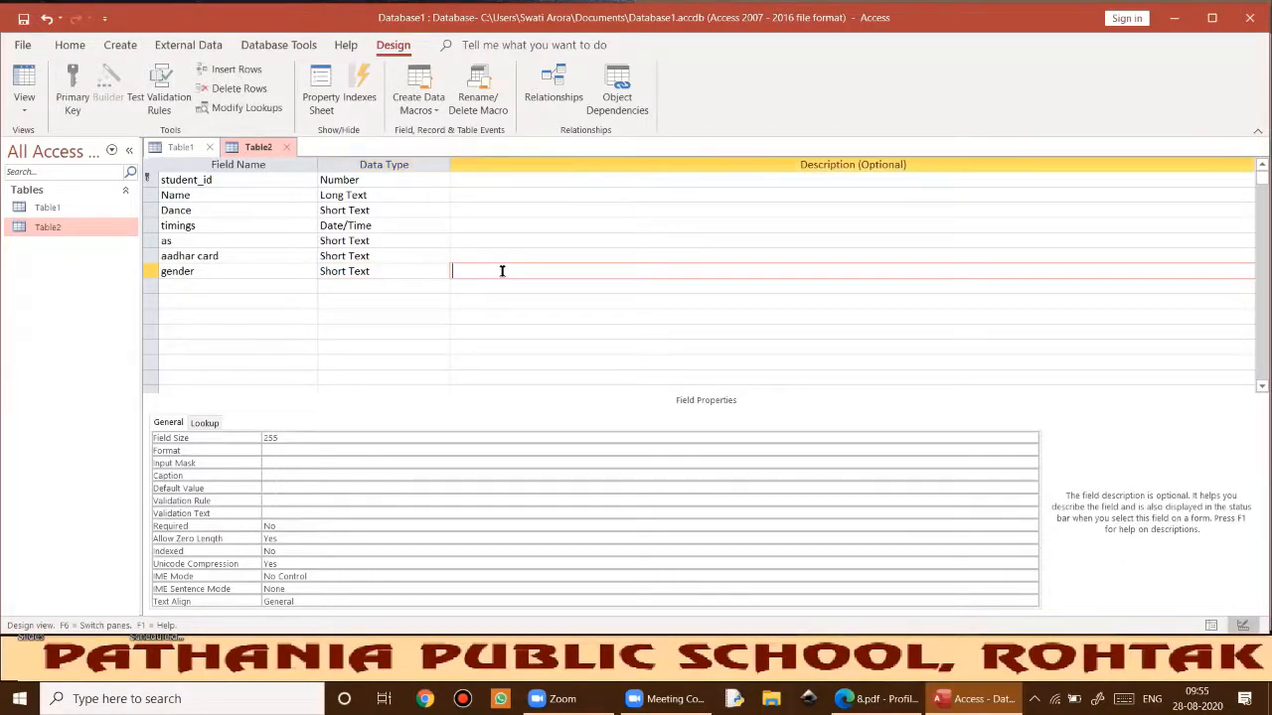
text(plz)
text(write m or f)
key(Down)
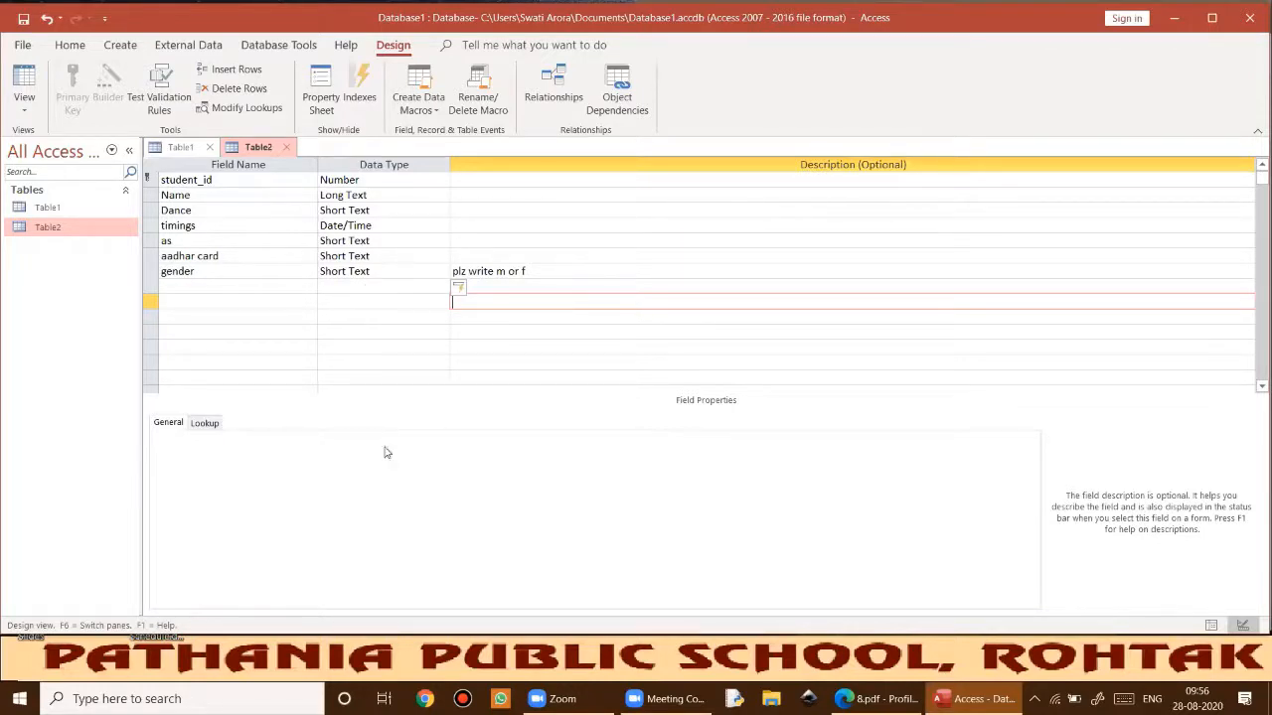
click(347, 269)
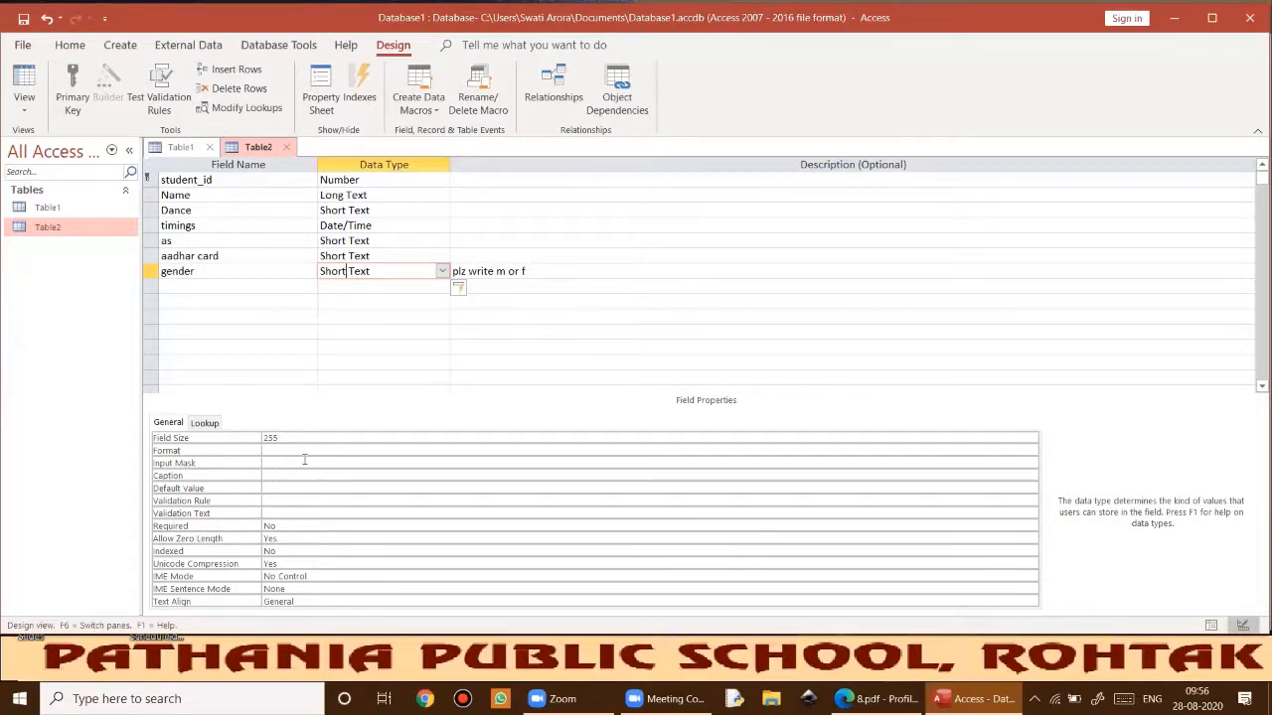
Switch Table2 to Datasheet View, saving the design changes.
click(25, 104)
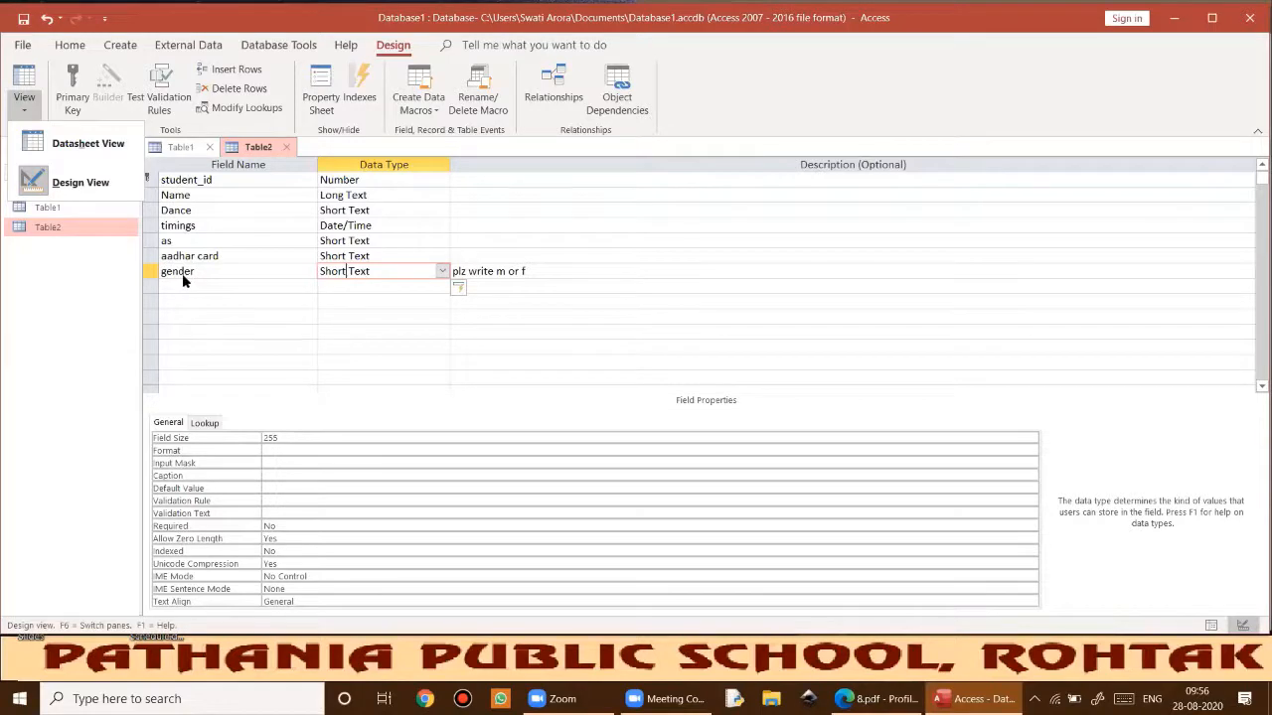
click(59, 144)
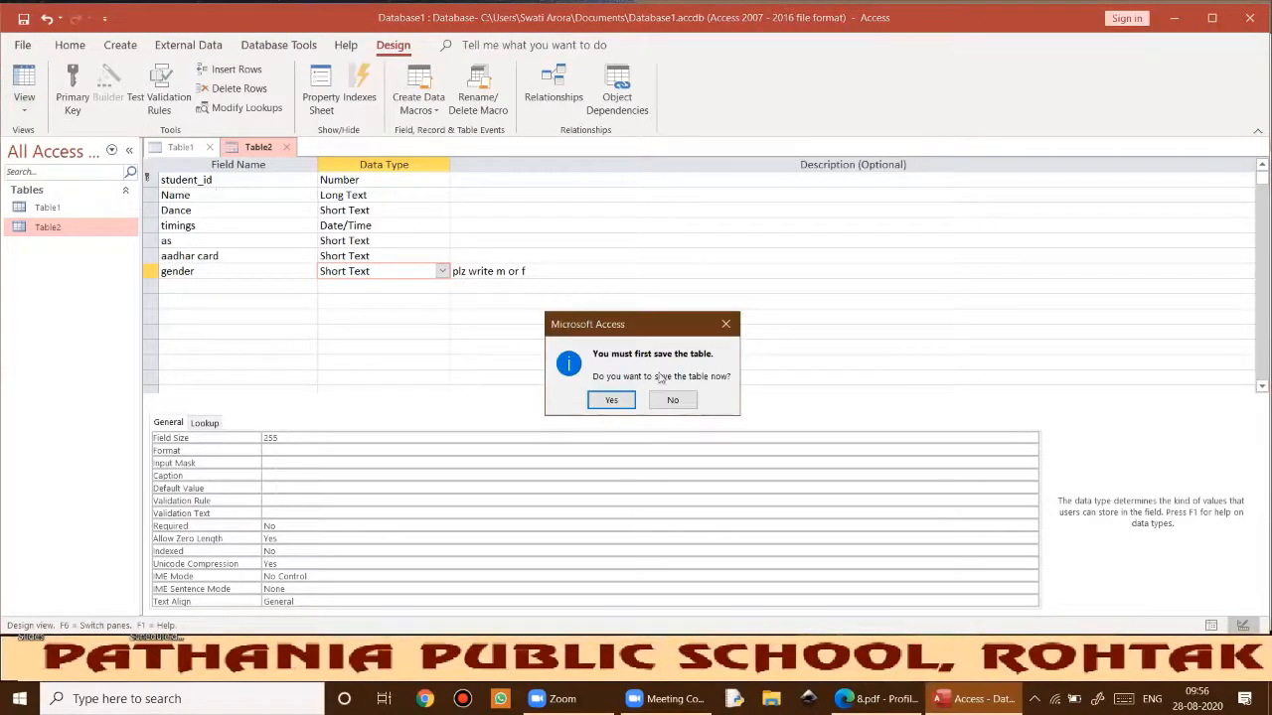
click(610, 399)
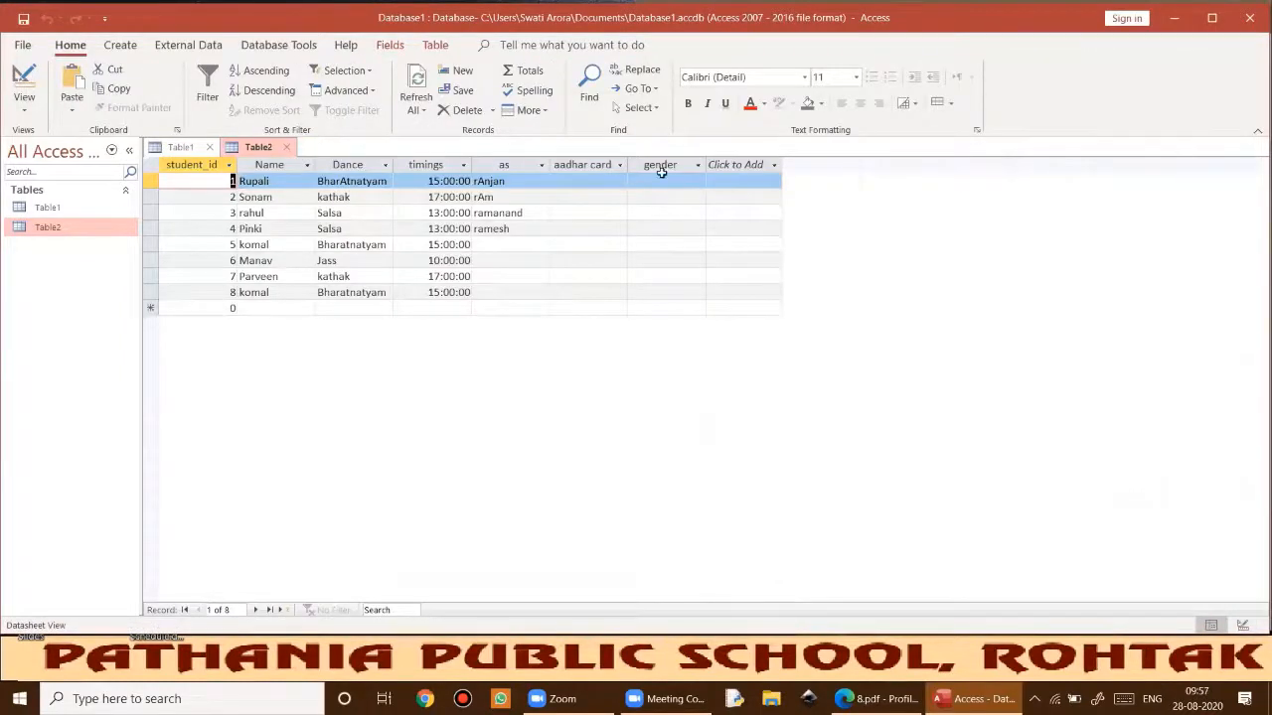
Add a Short Text field named "sss" after the gender field in Table2.
click(735, 169)
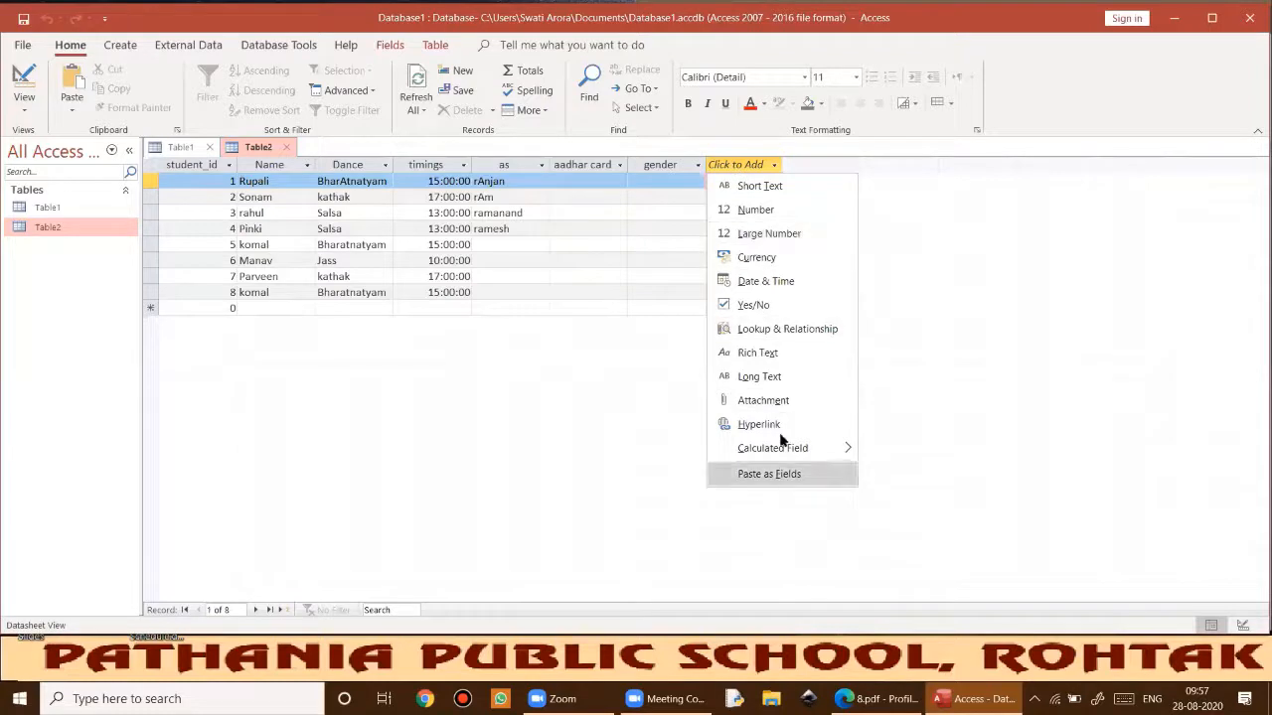
click(768, 187)
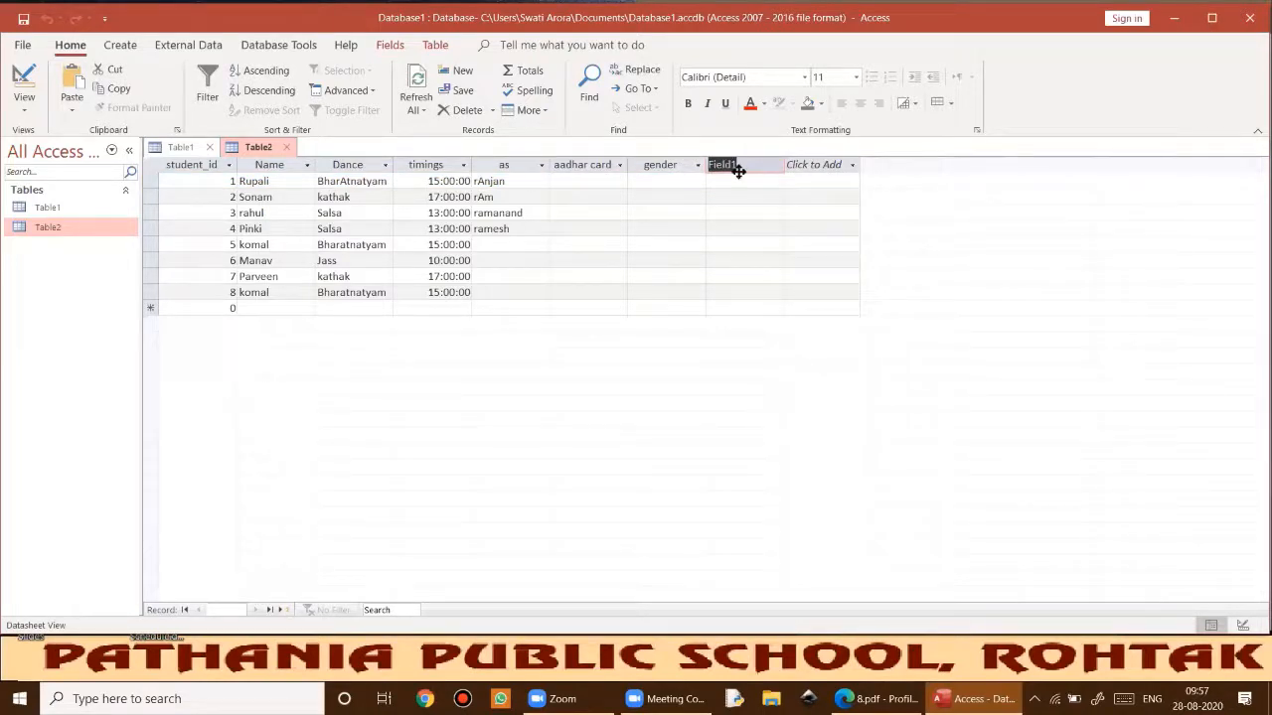
text(sss)
Permanently delete the gender field from Table2.
click(670, 169)
right_click(669, 169)
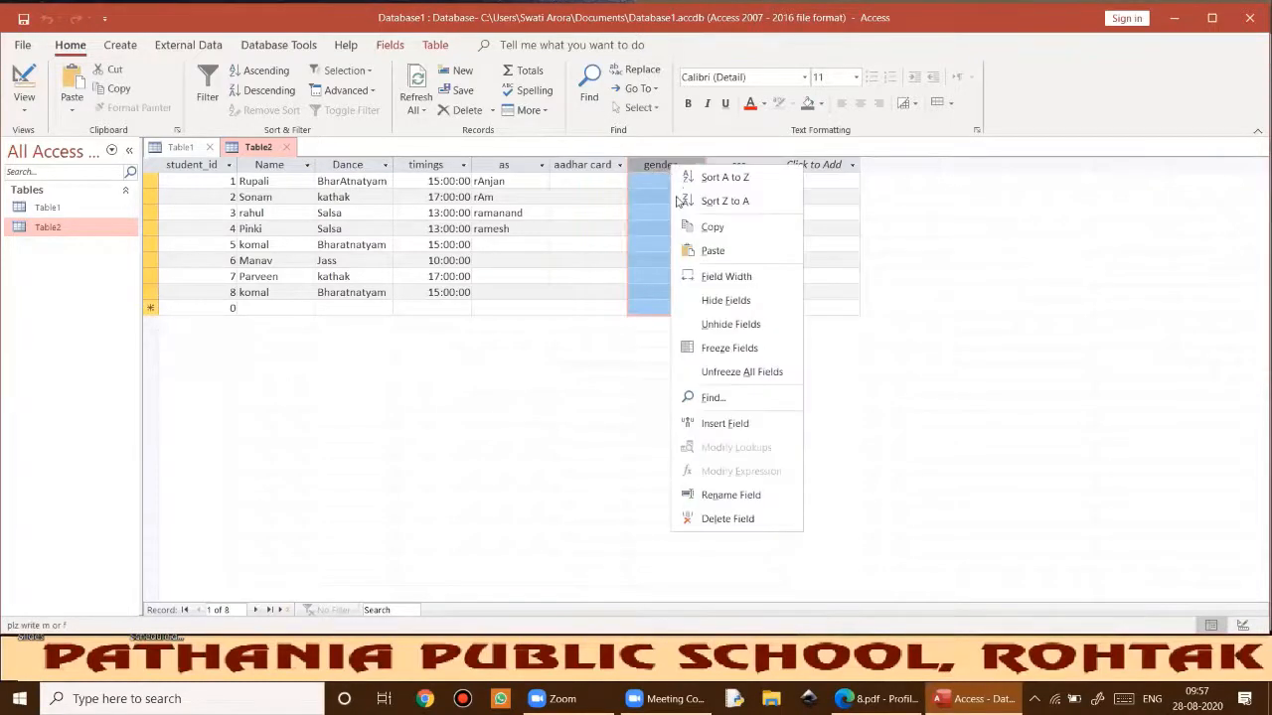
click(725, 523)
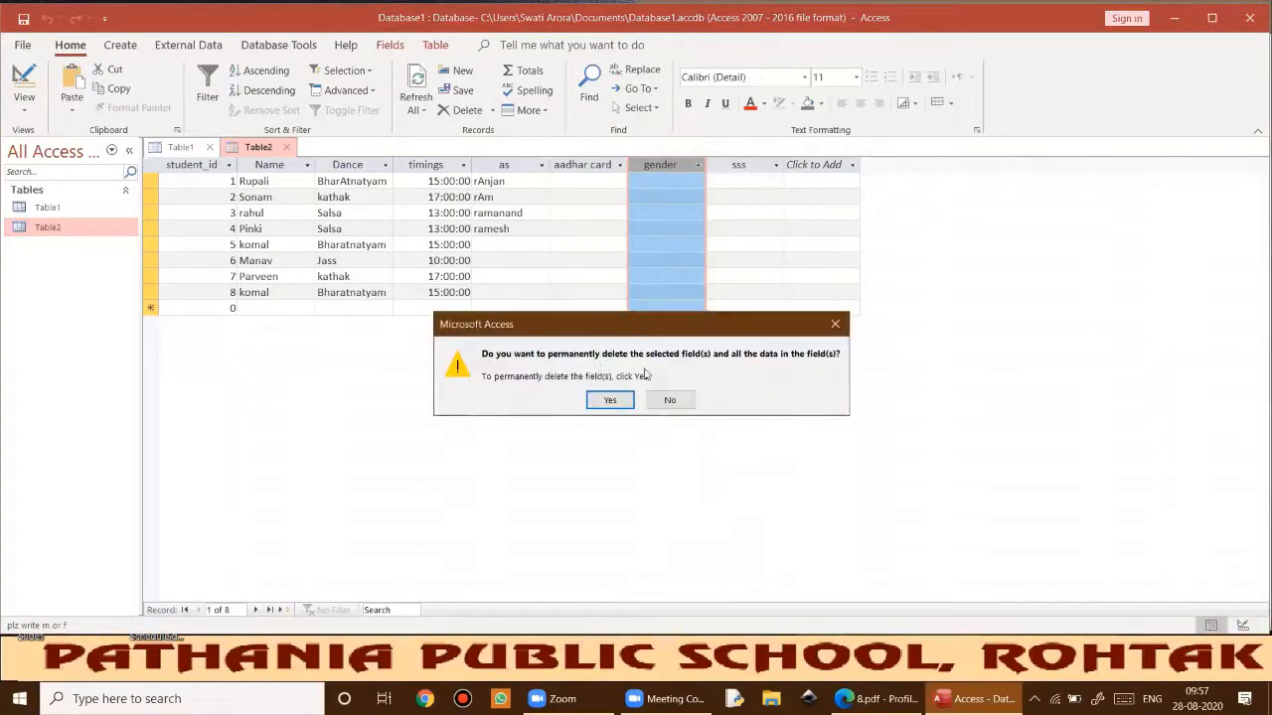
click(610, 400)
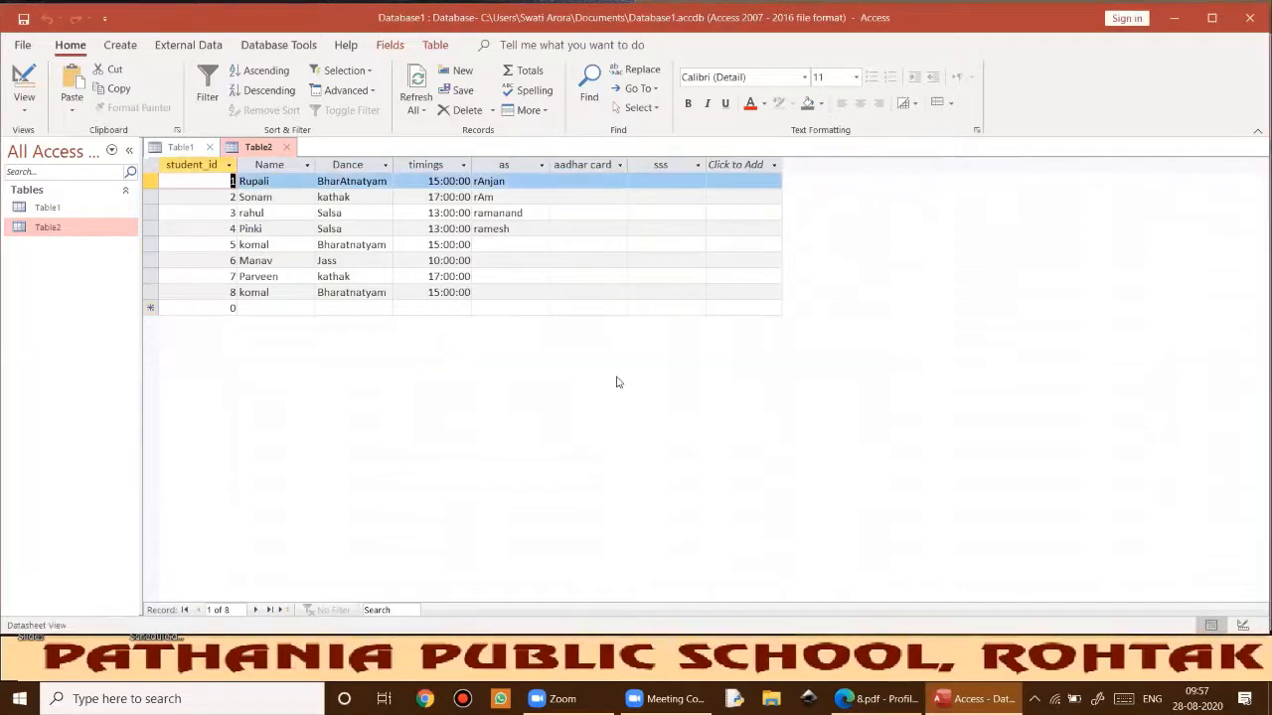
Delete the "sss" field from Table2, confirming the permanent removal.
right_click(659, 169)
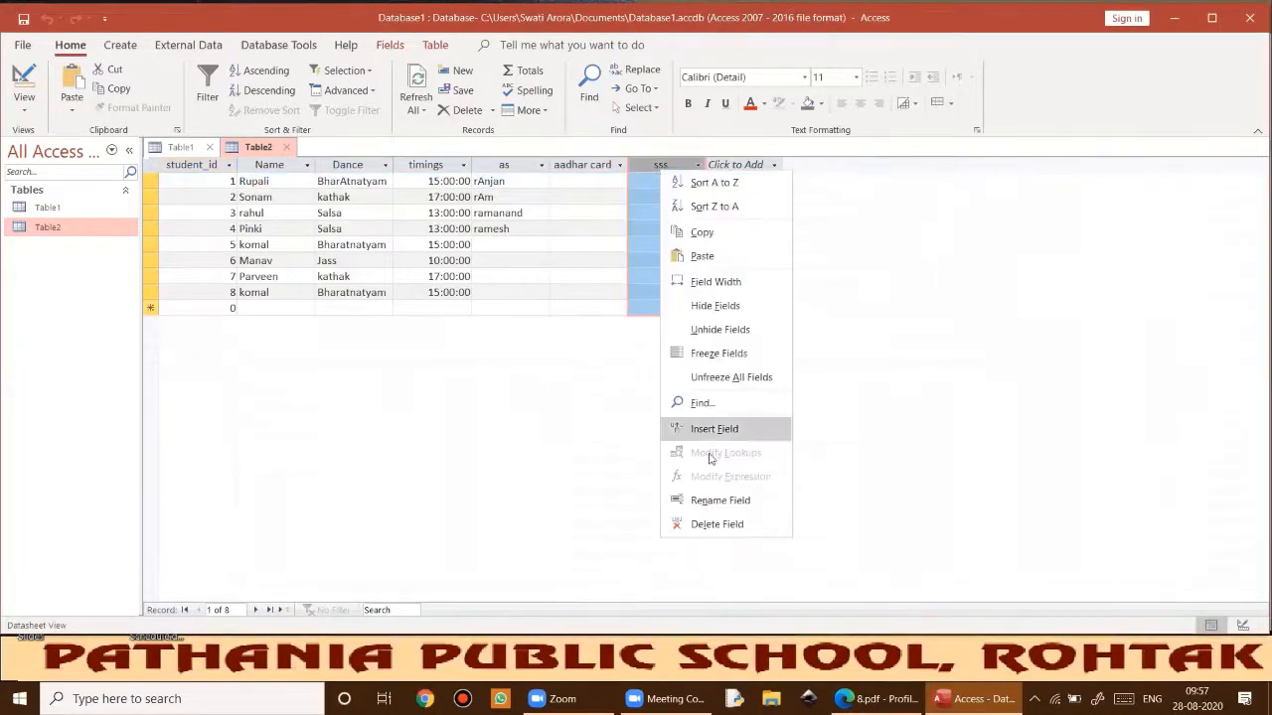
click(732, 525)
click(609, 400)
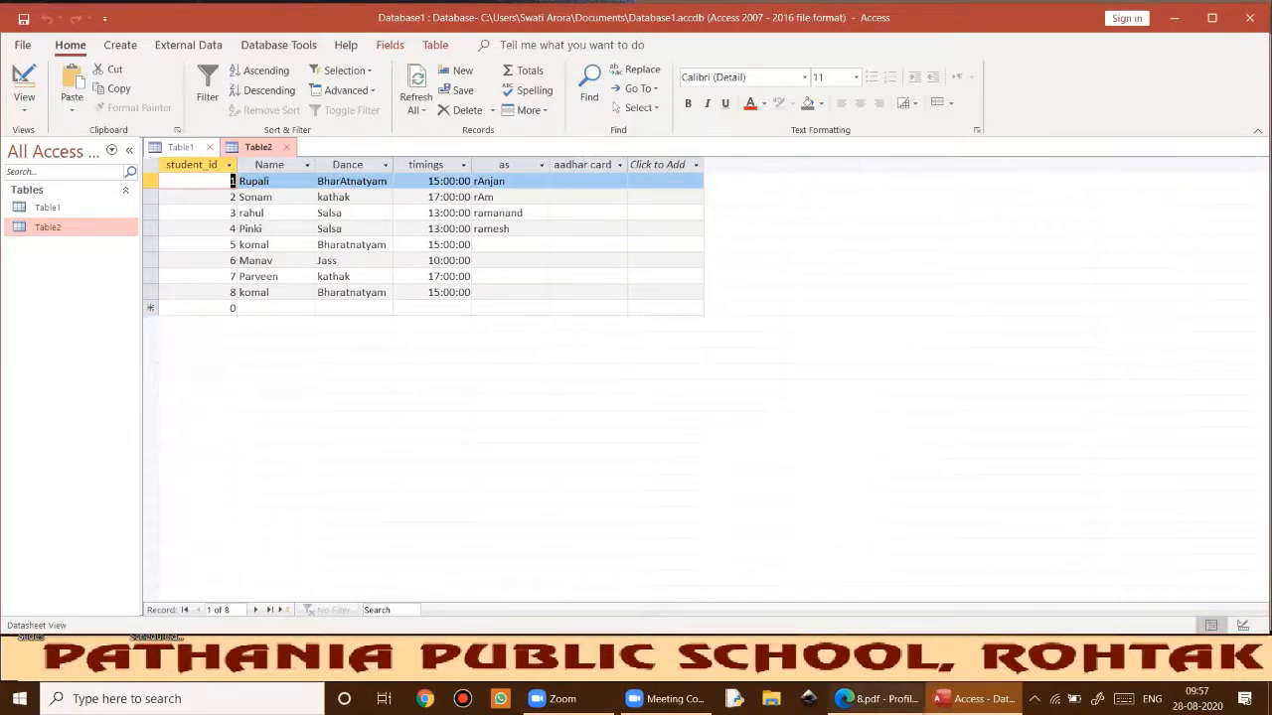
View Table2 in Design View with the aadhar card field's data type selected, and return to Datasheet View.
click(874, 698)
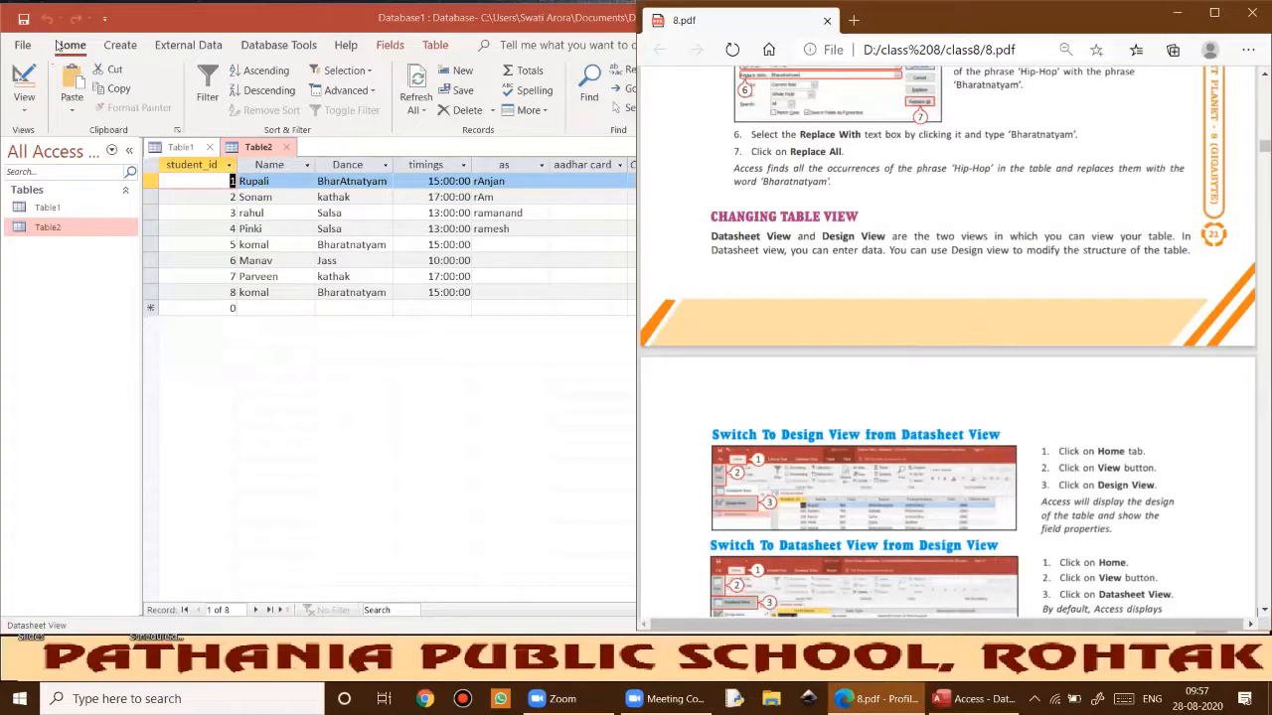
click(26, 112)
click(26, 113)
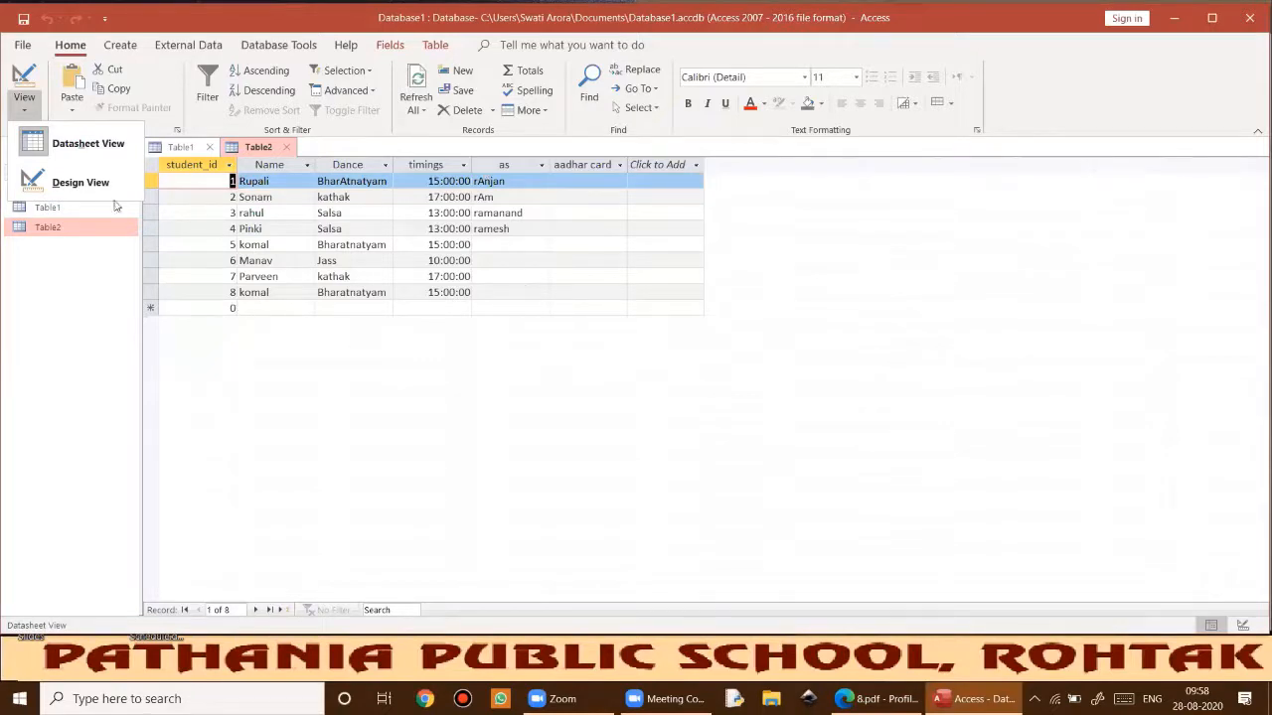
click(78, 186)
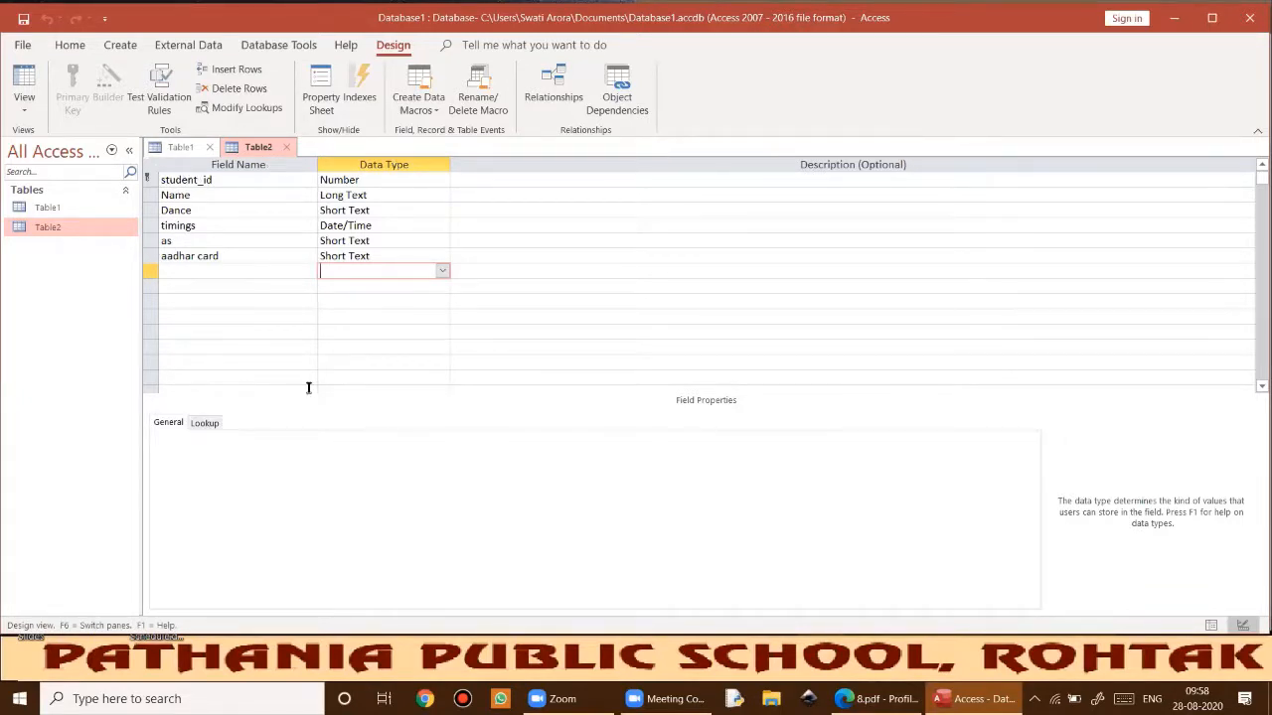
click(334, 255)
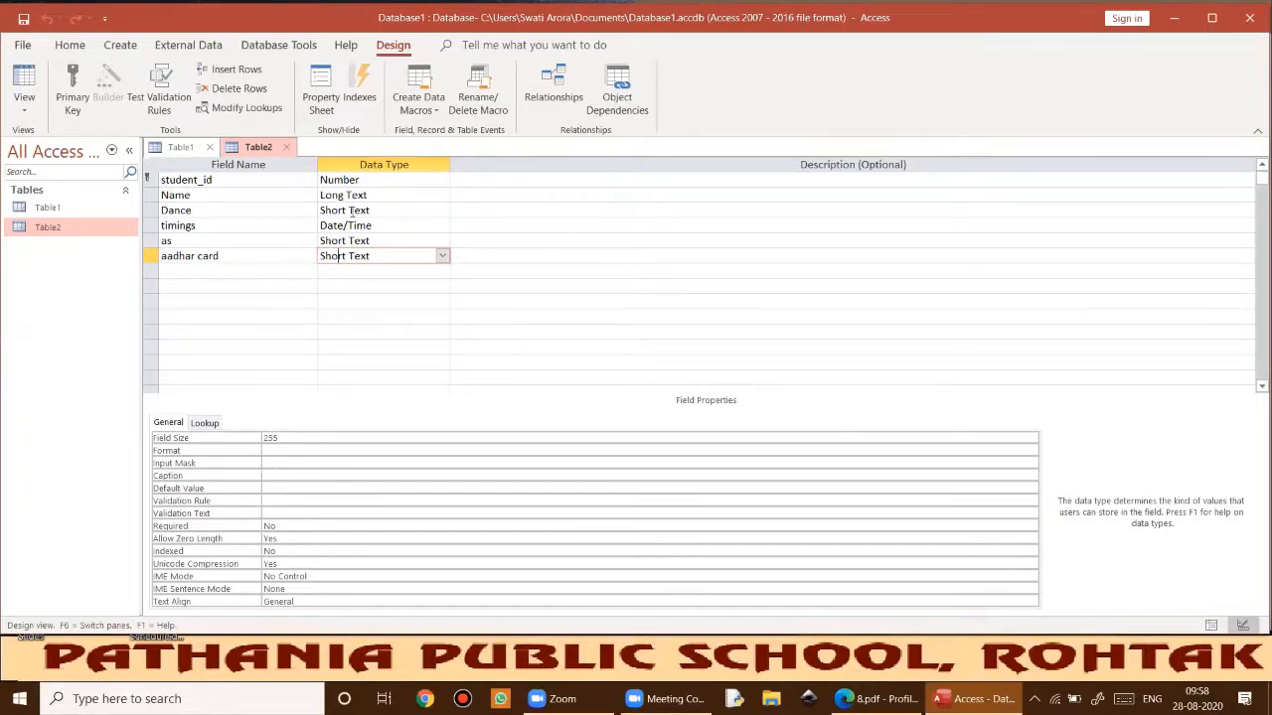
click(24, 107)
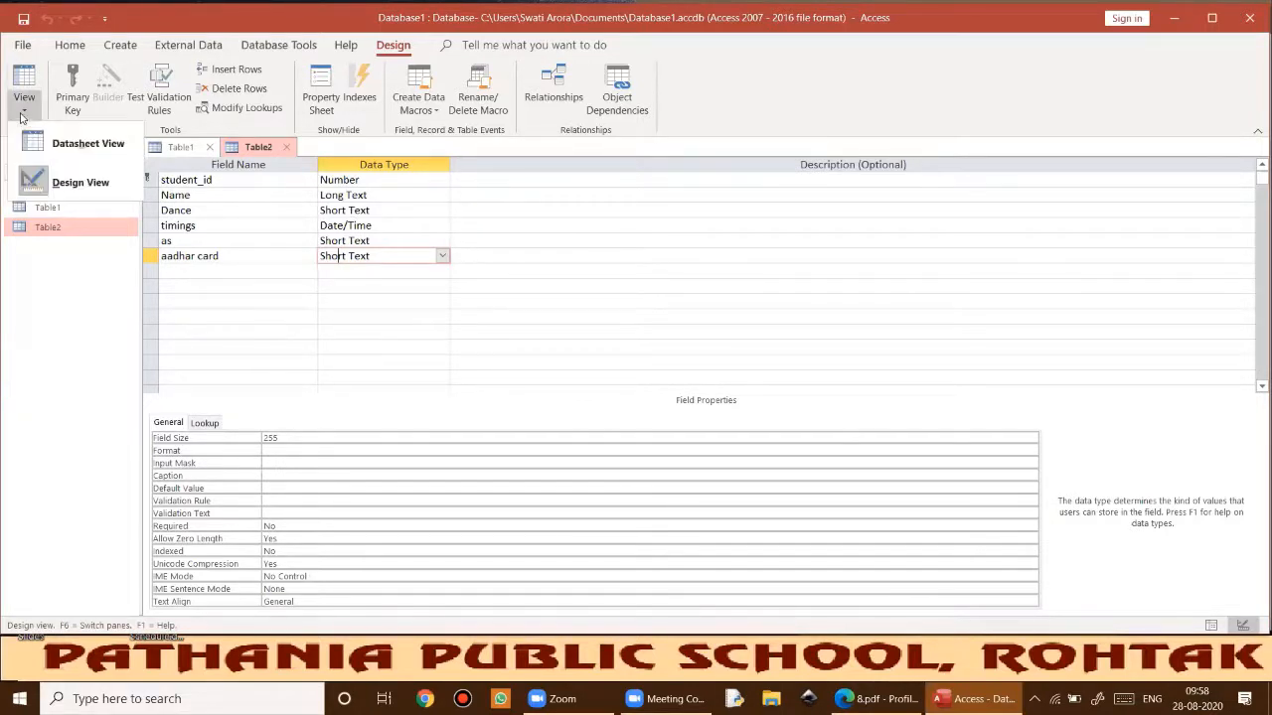
click(89, 145)
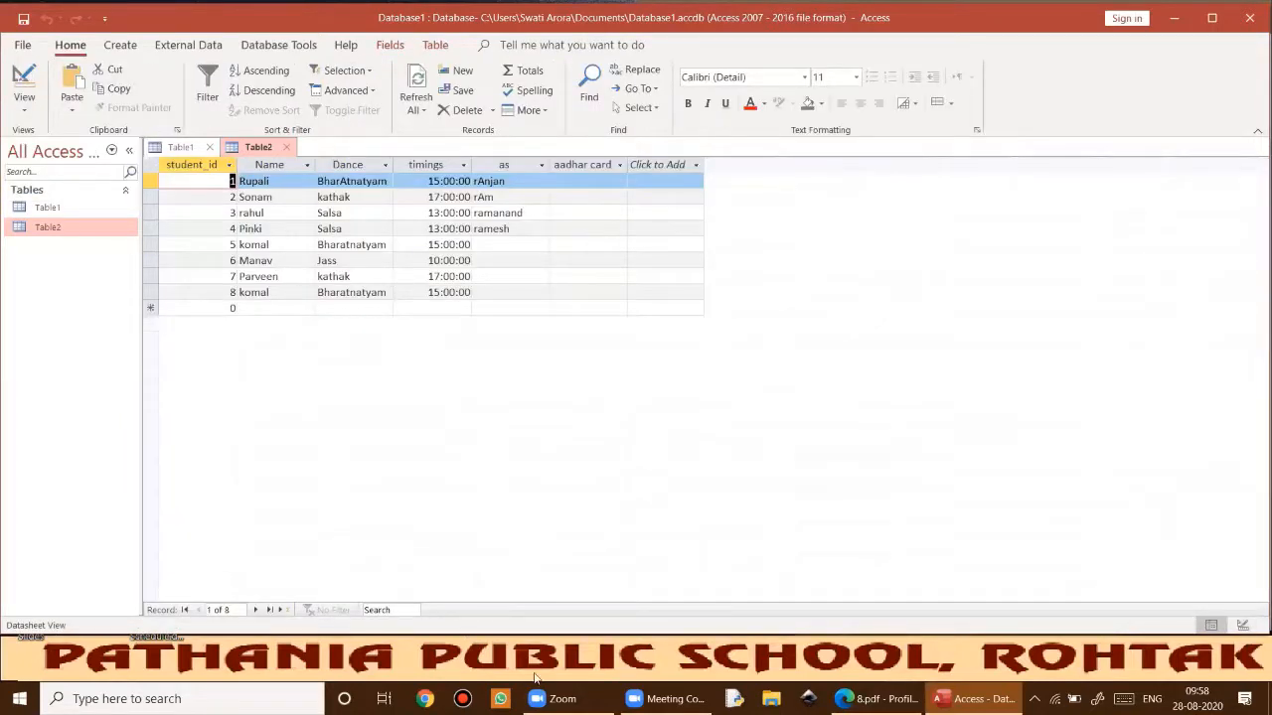
Read the instructions on renaming, adding and deleting fields in 8.pdf, comparing them with the aadhar card field's options in Access.
click(875, 698)
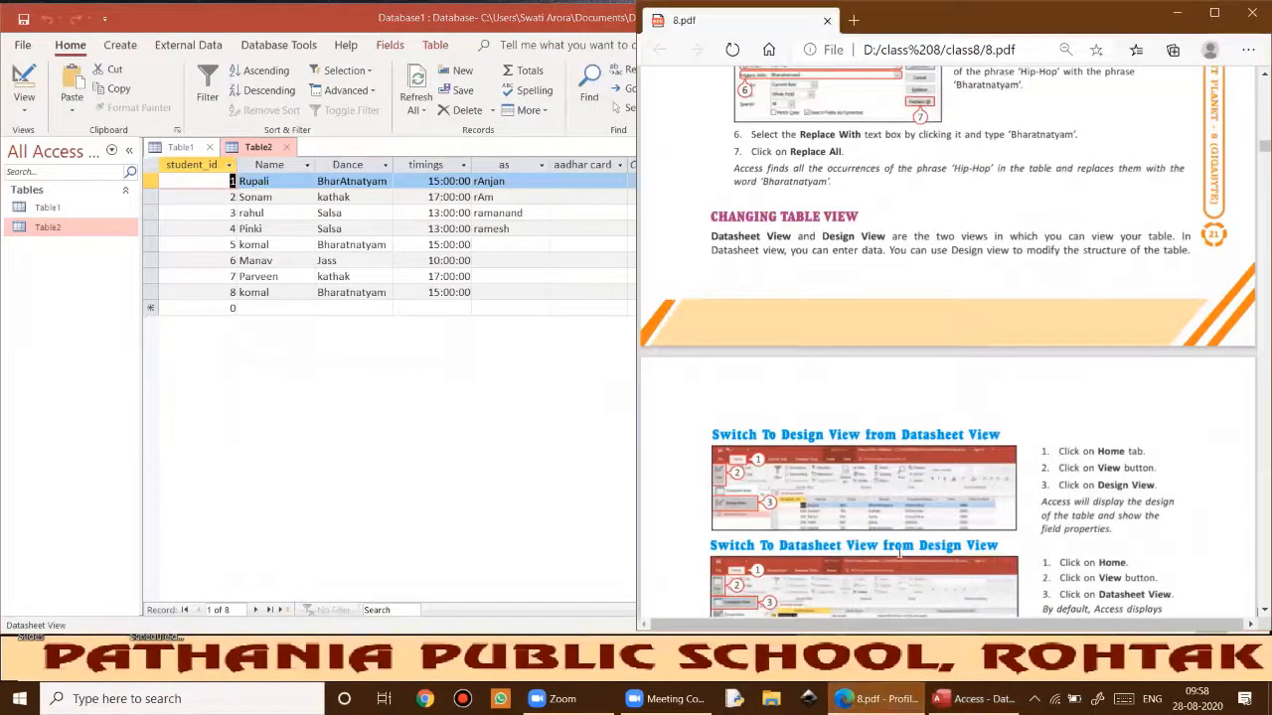
scroll(899, 549, down, 3)
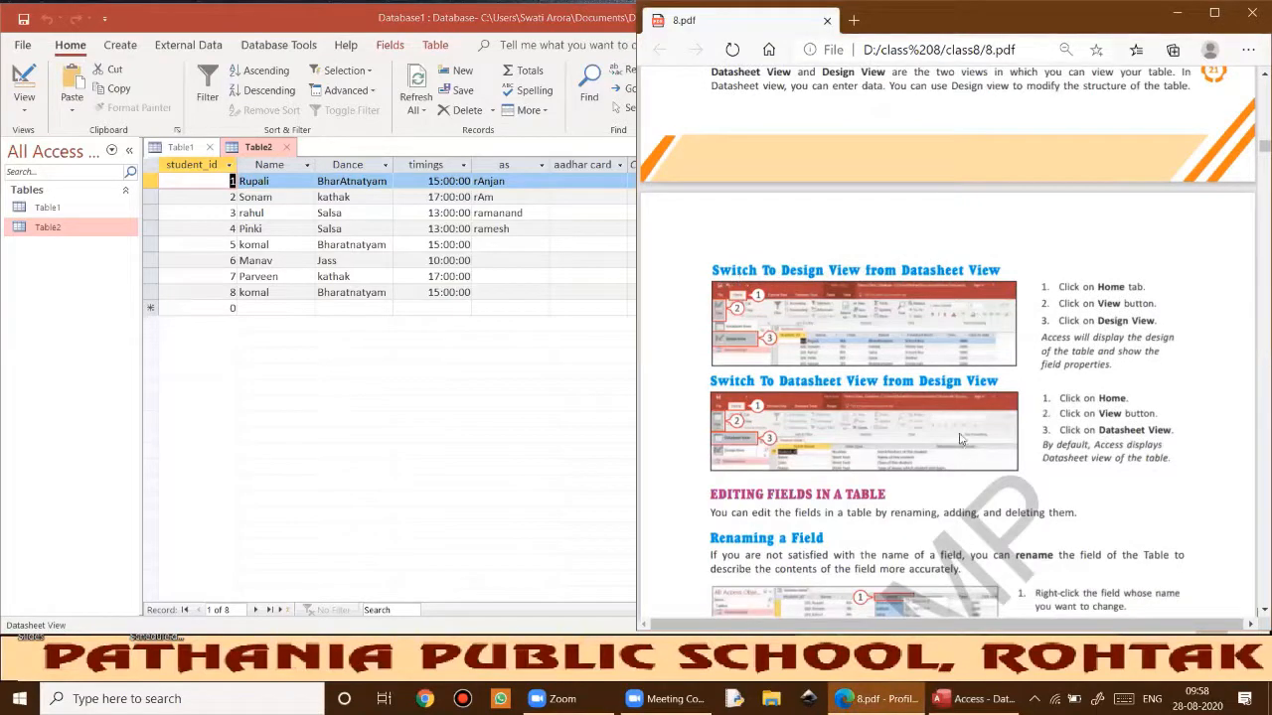
scroll(960, 438, down, 3)
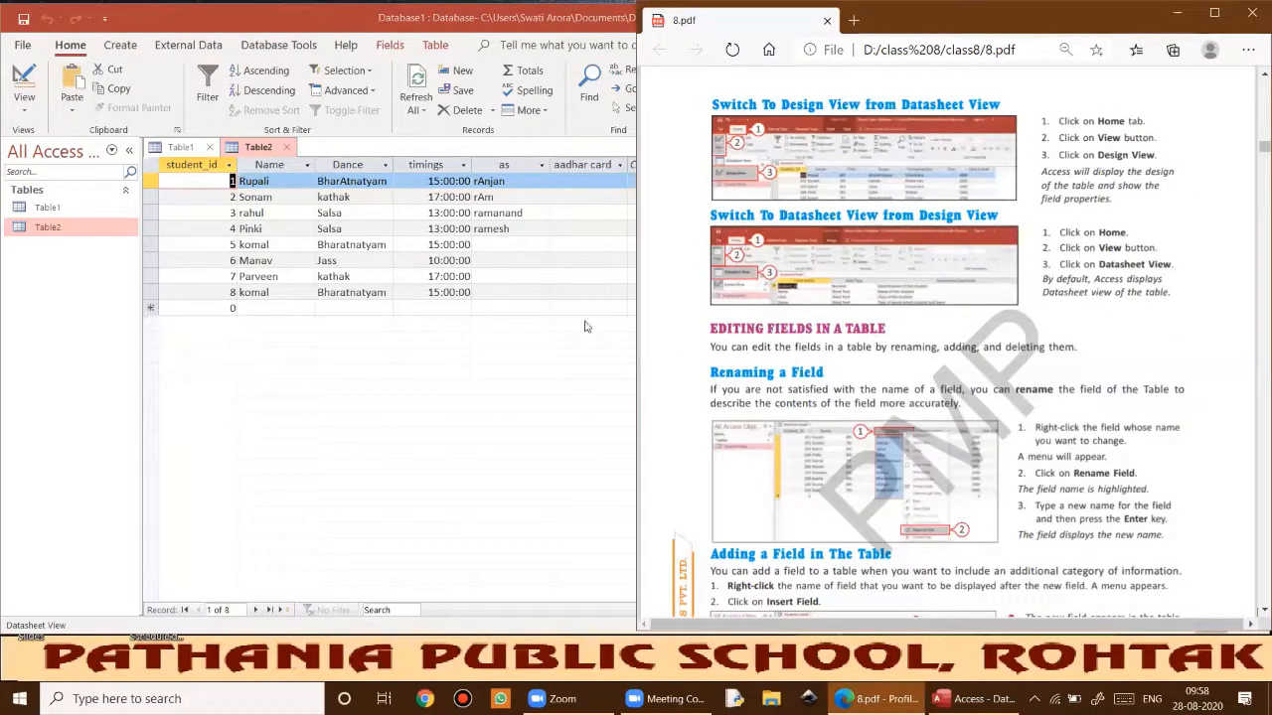
right_click(583, 164)
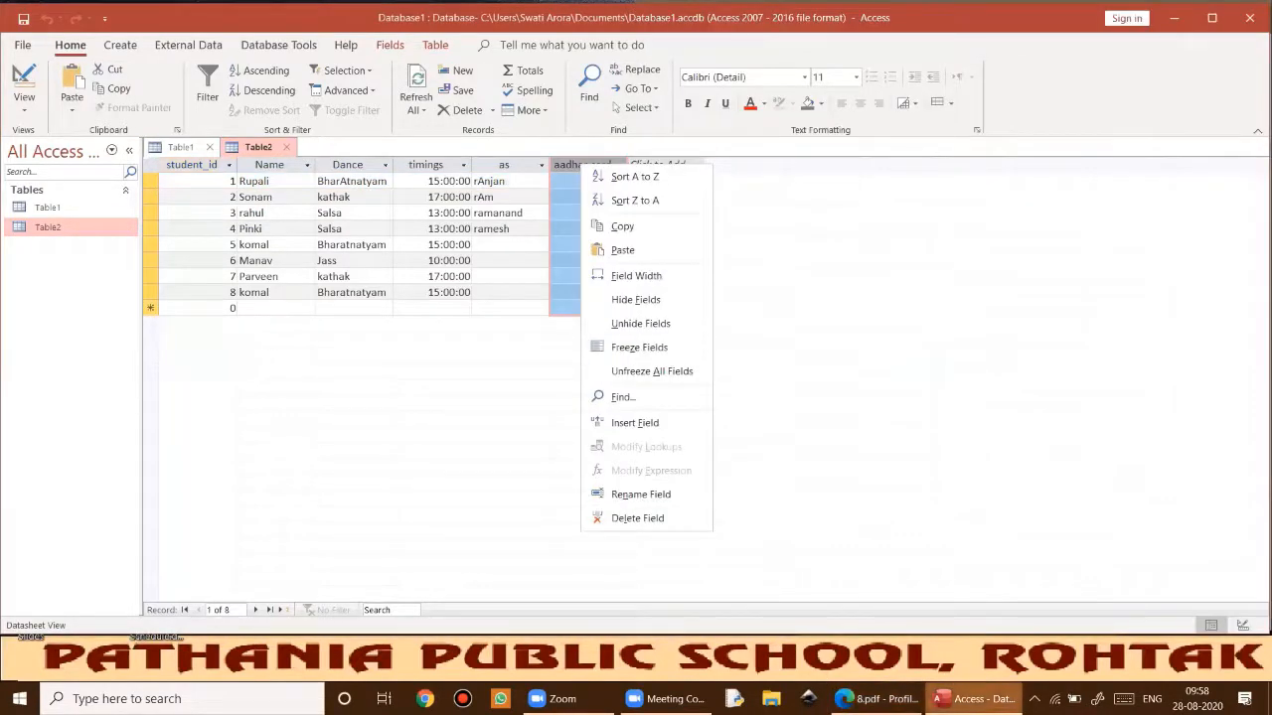
click(865, 699)
scroll(812, 442, down, 3)
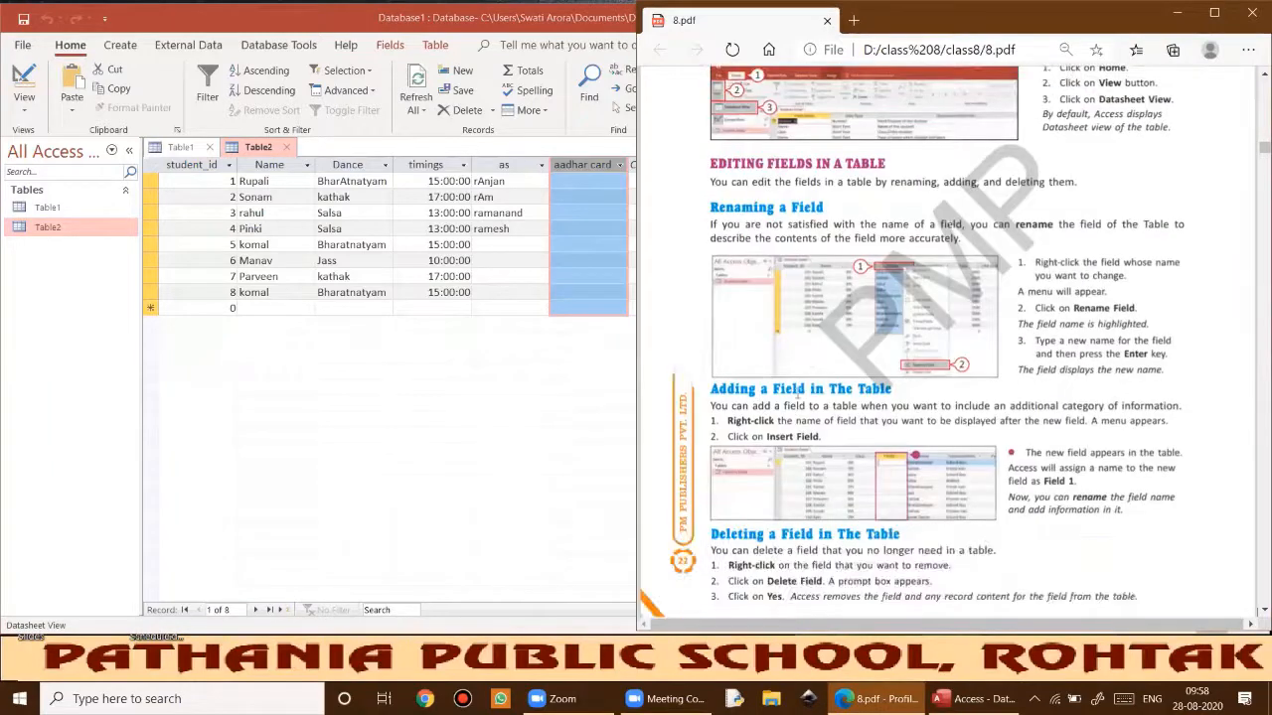
click(556, 452)
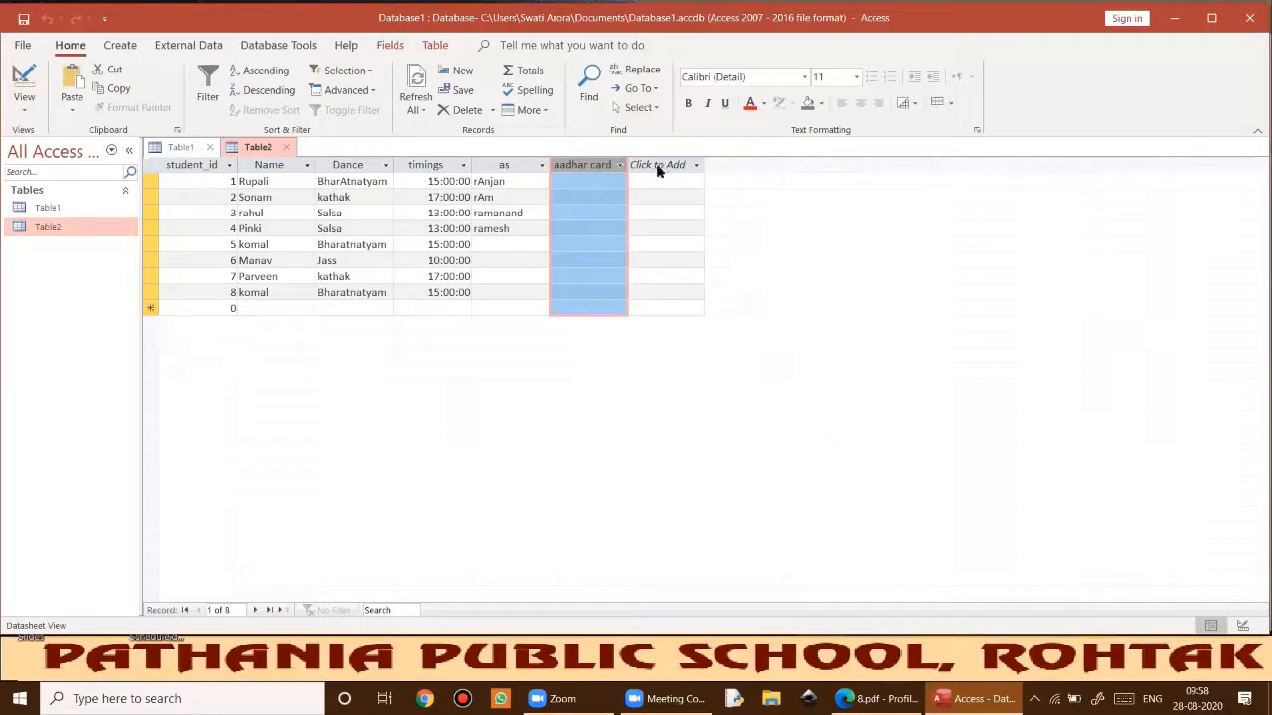
Insert a new field before aadhar card in Table2 and open its name for editing.
right_click(577, 166)
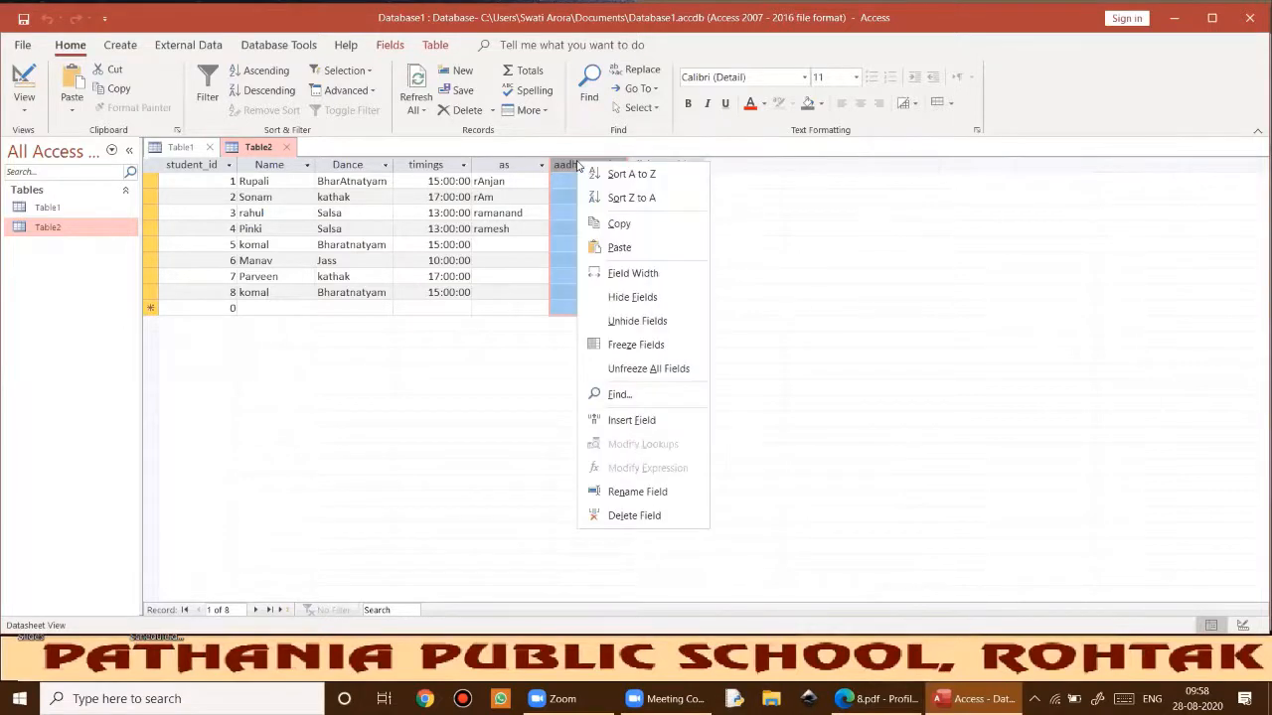
click(626, 426)
click(604, 180)
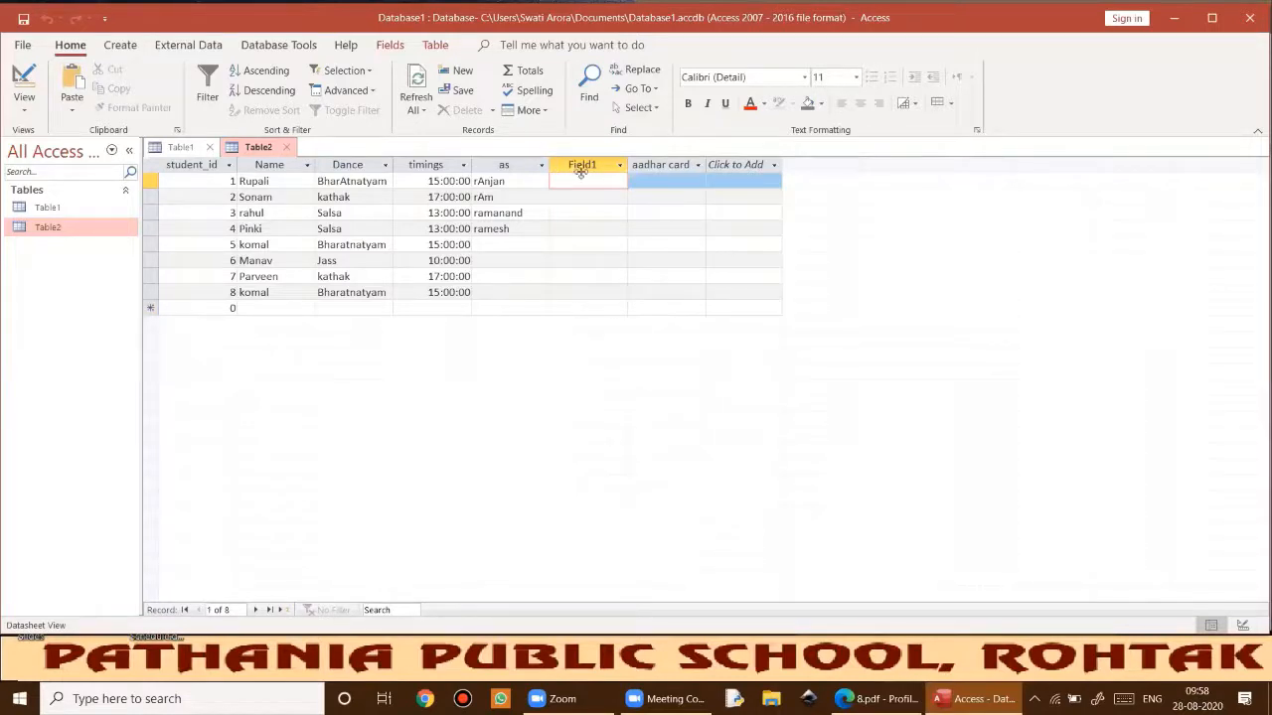
click(583, 163)
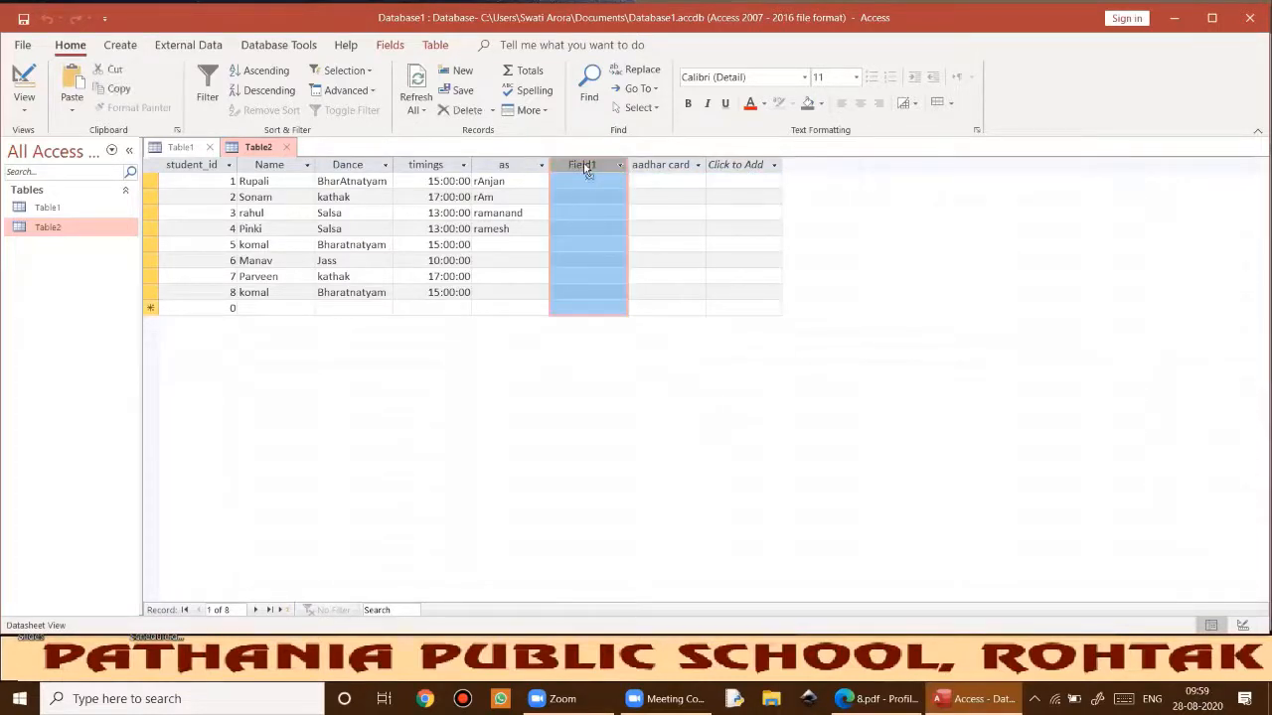
click(659, 187)
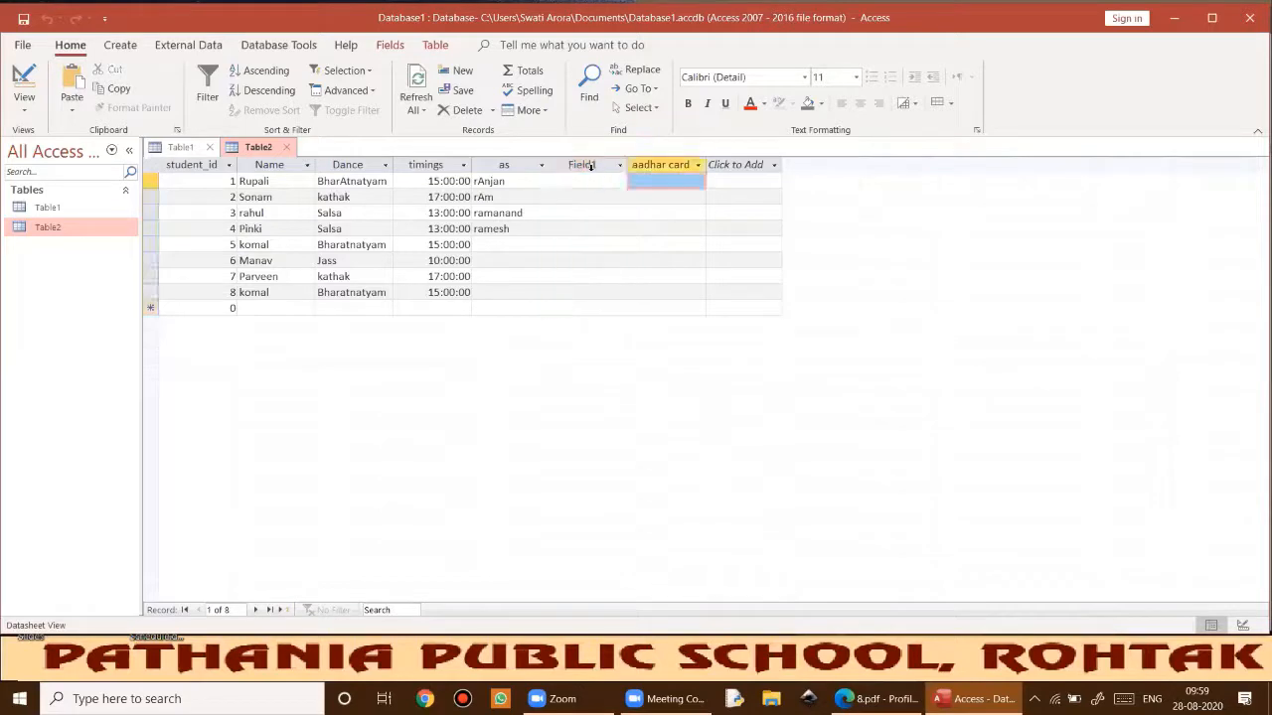
click(592, 164)
double_click(596, 164)
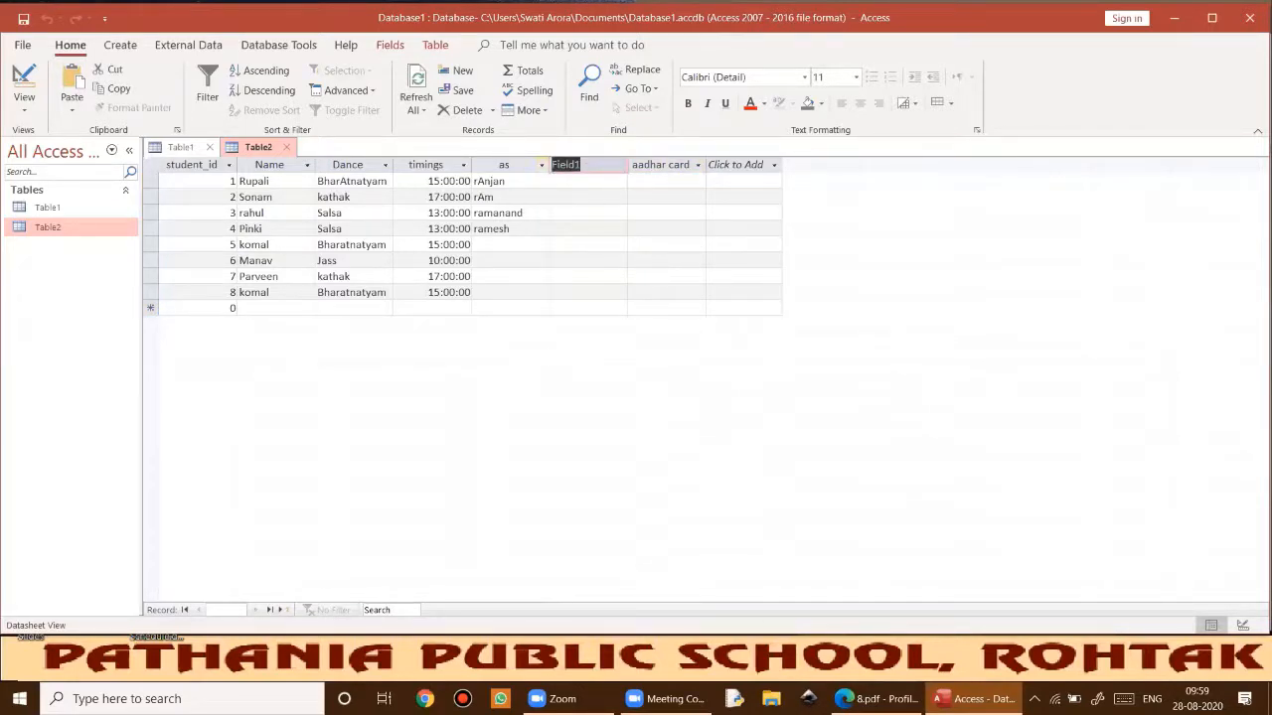
Check the field deletion steps in 8.pdf and delete the newly inserted field before aadhar card in Access.
click(874, 699)
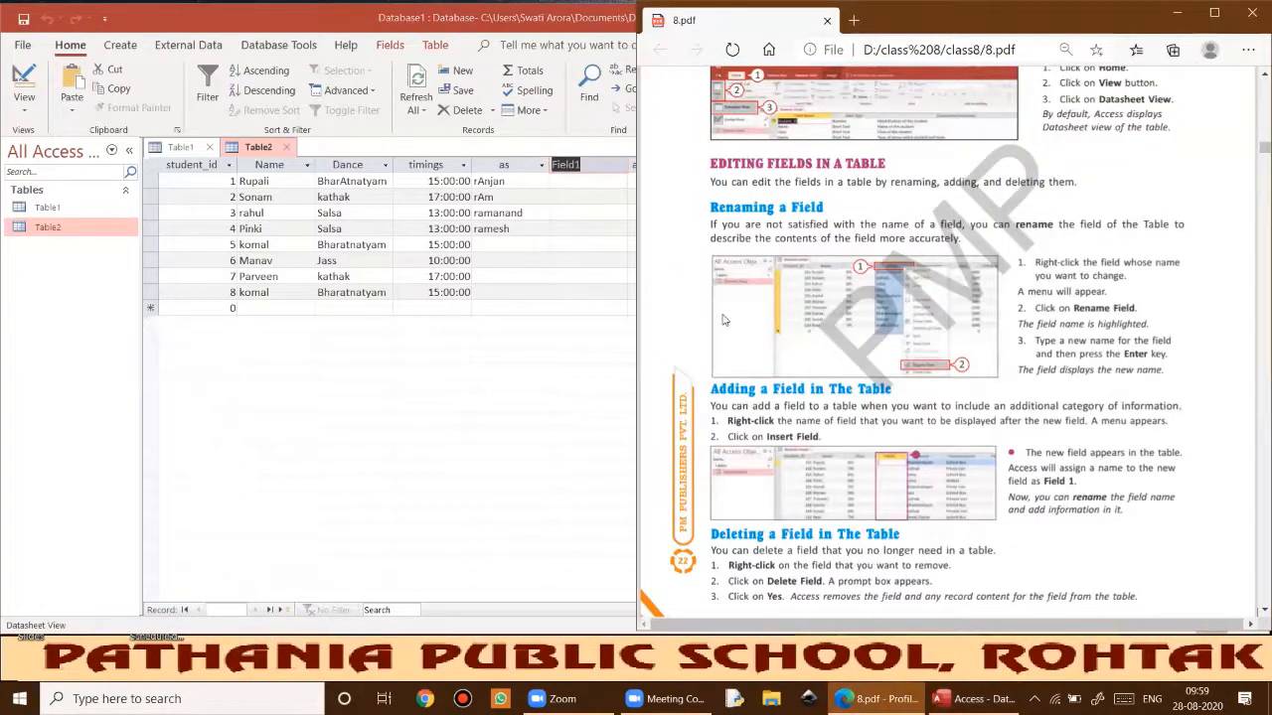
scroll(724, 320, down, 2)
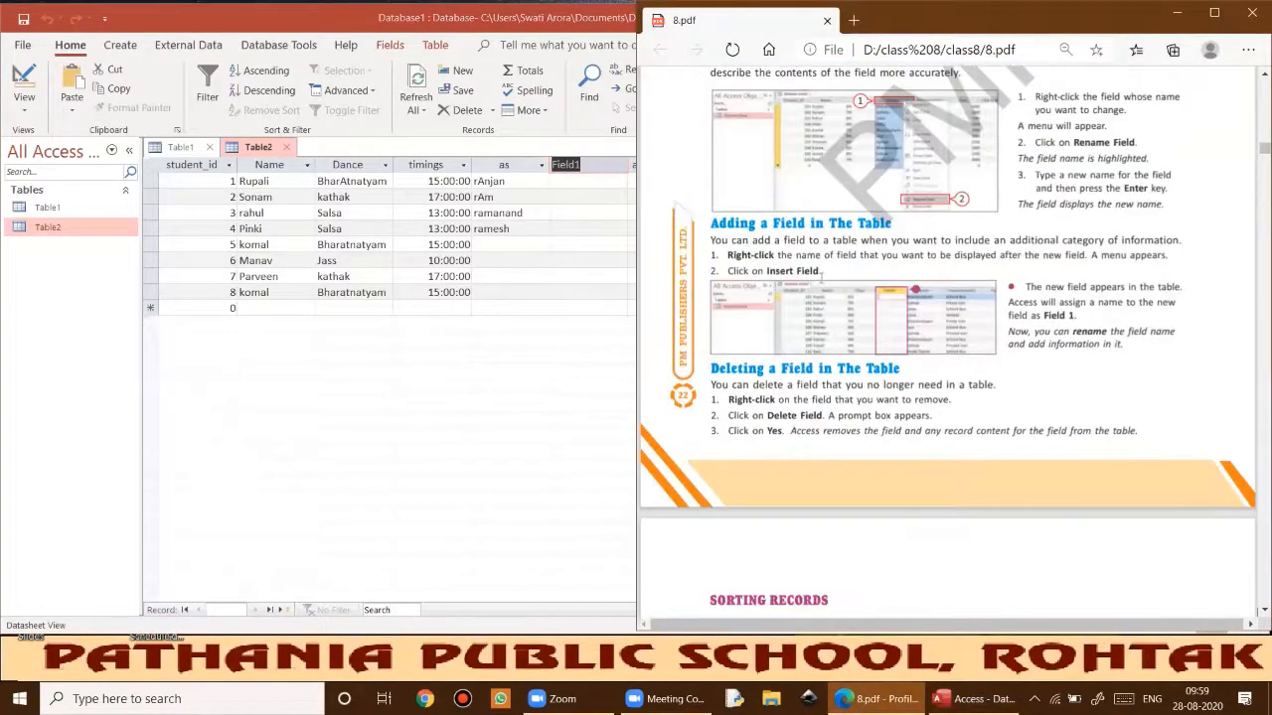
right_click(596, 167)
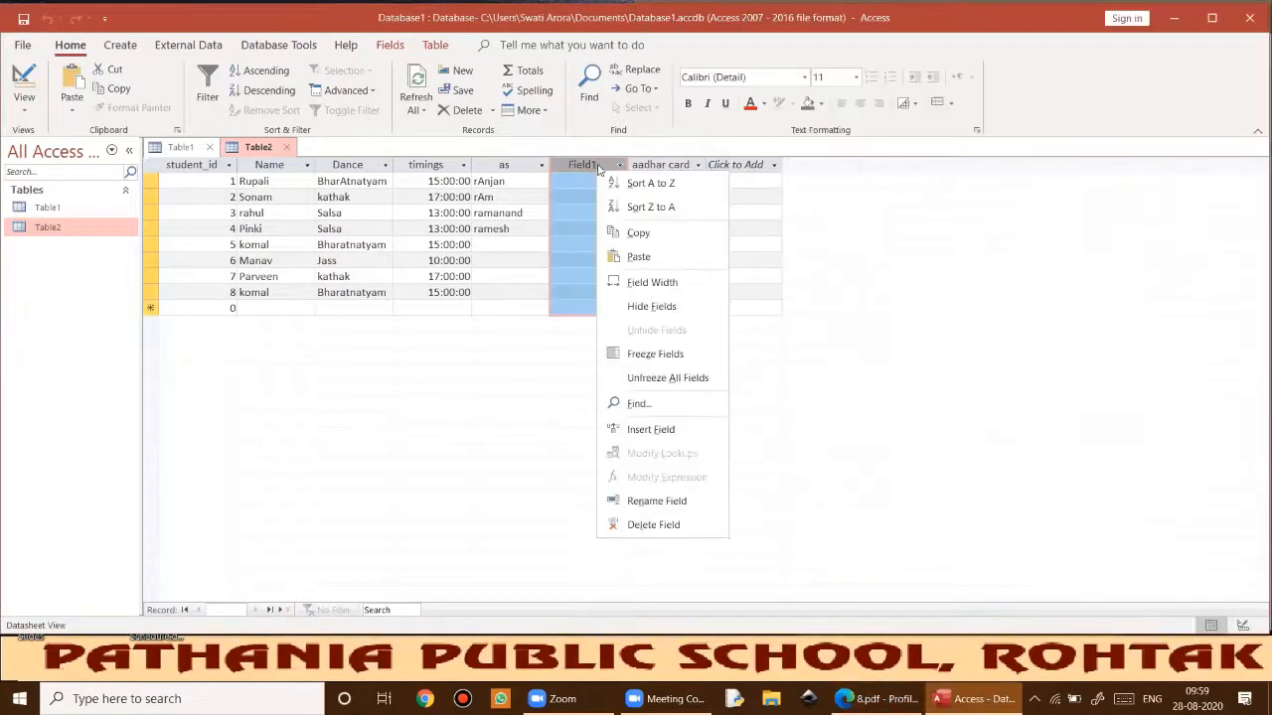
click(641, 525)
click(608, 401)
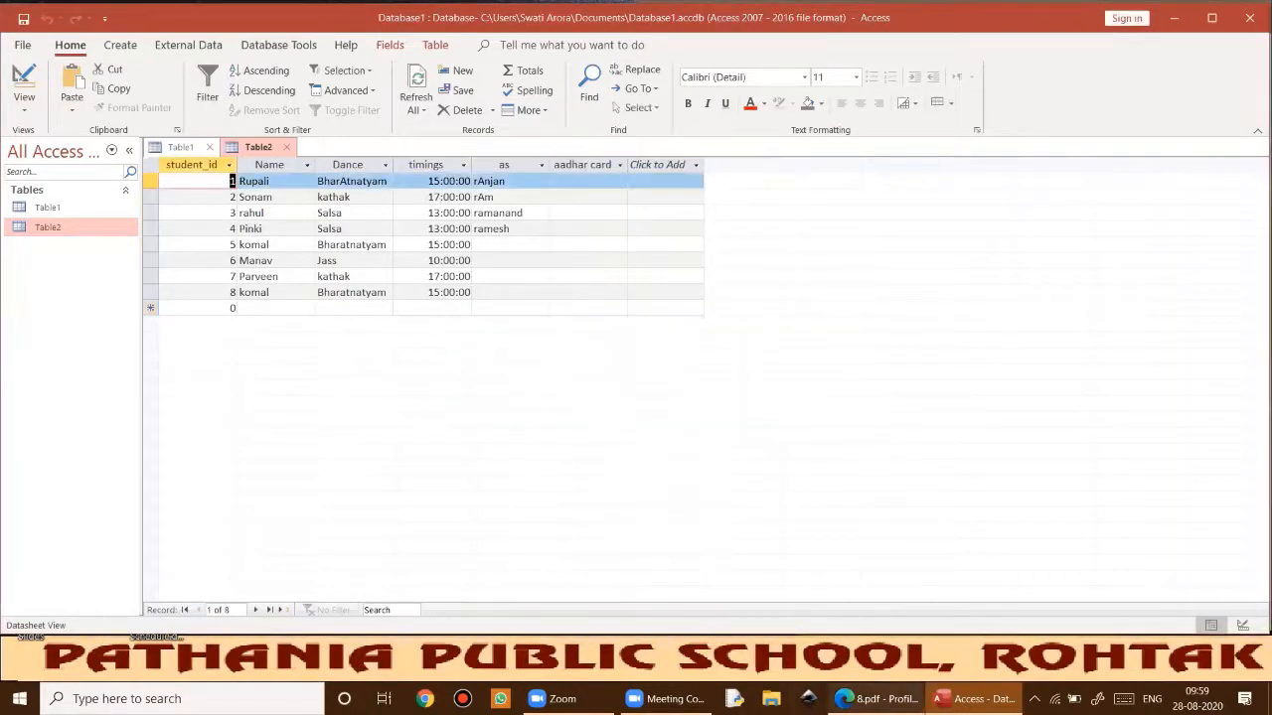
Consult Sorting Records in 8.pdf, and in Access sort Table2 by student_id in descending order and clear the sort.
click(874, 698)
scroll(823, 460, down, 5)
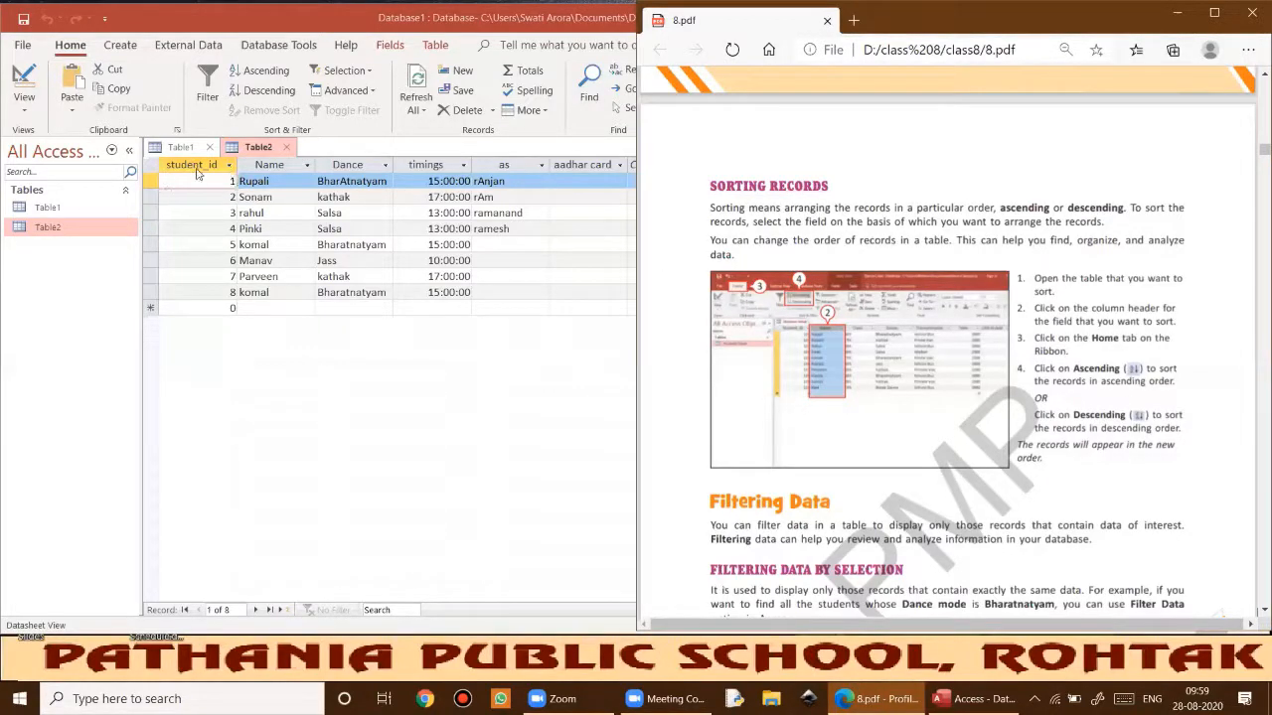
click(197, 165)
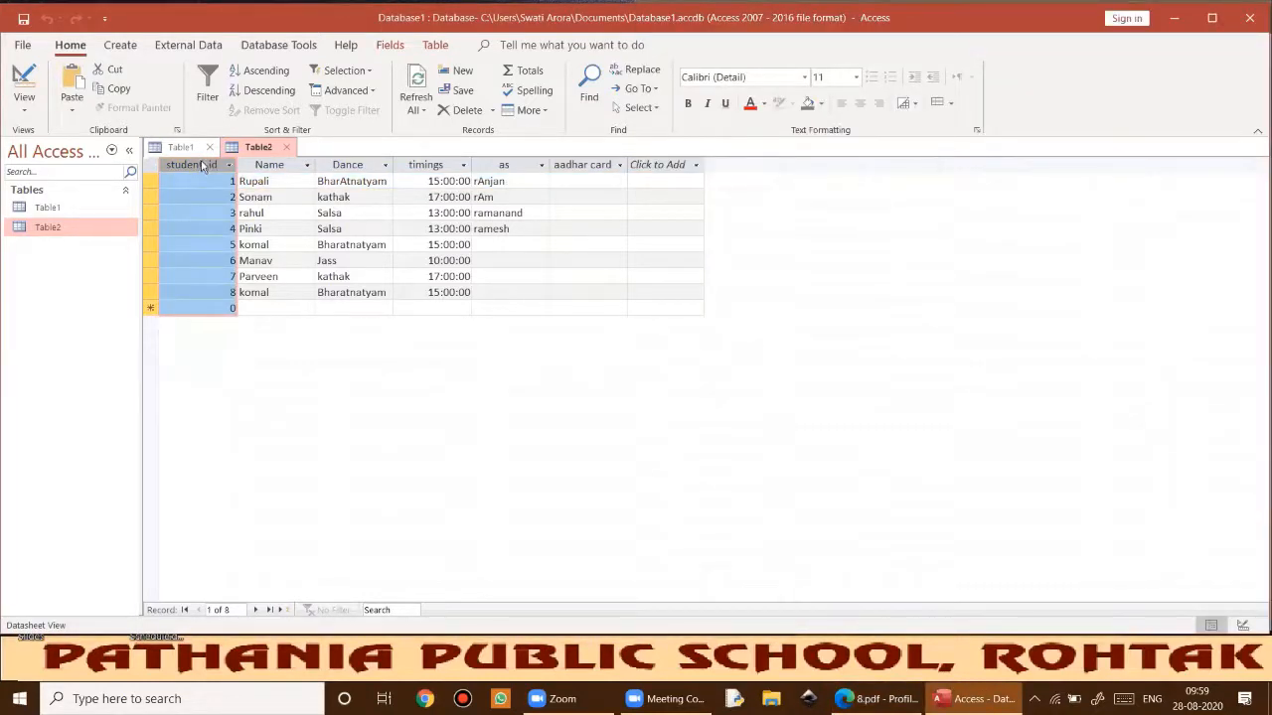
click(271, 164)
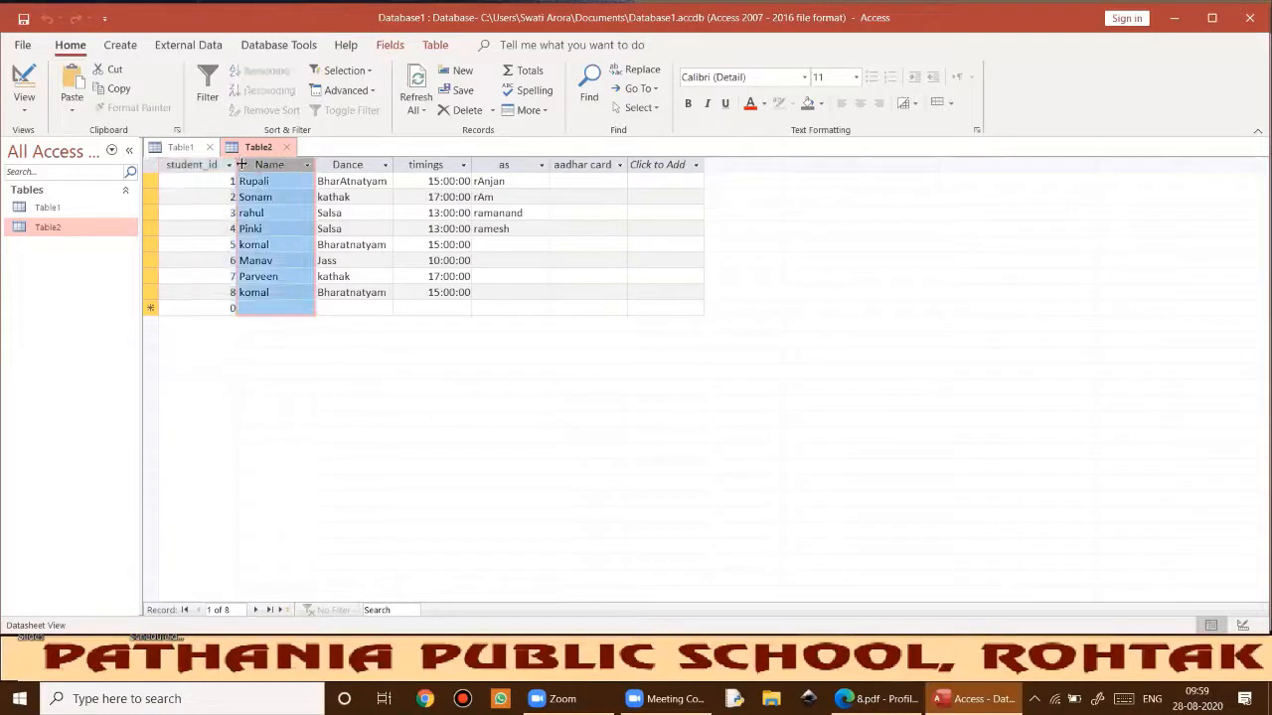
click(203, 166)
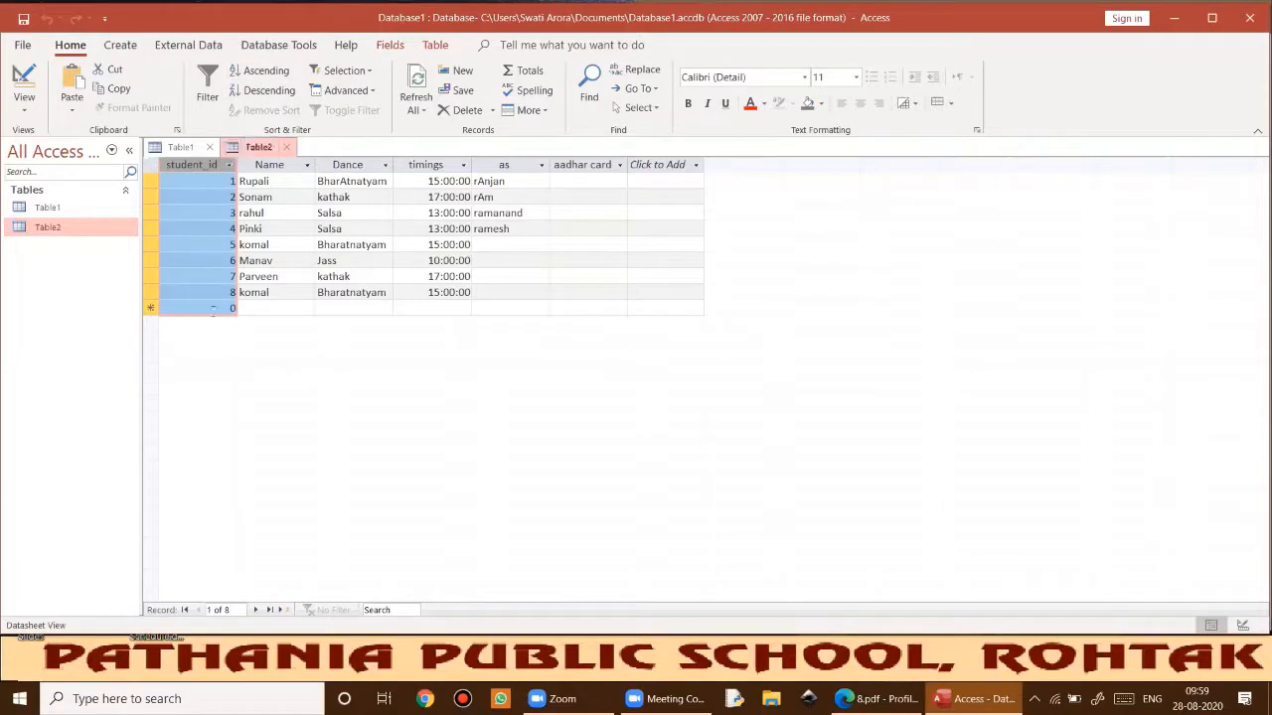
click(265, 92)
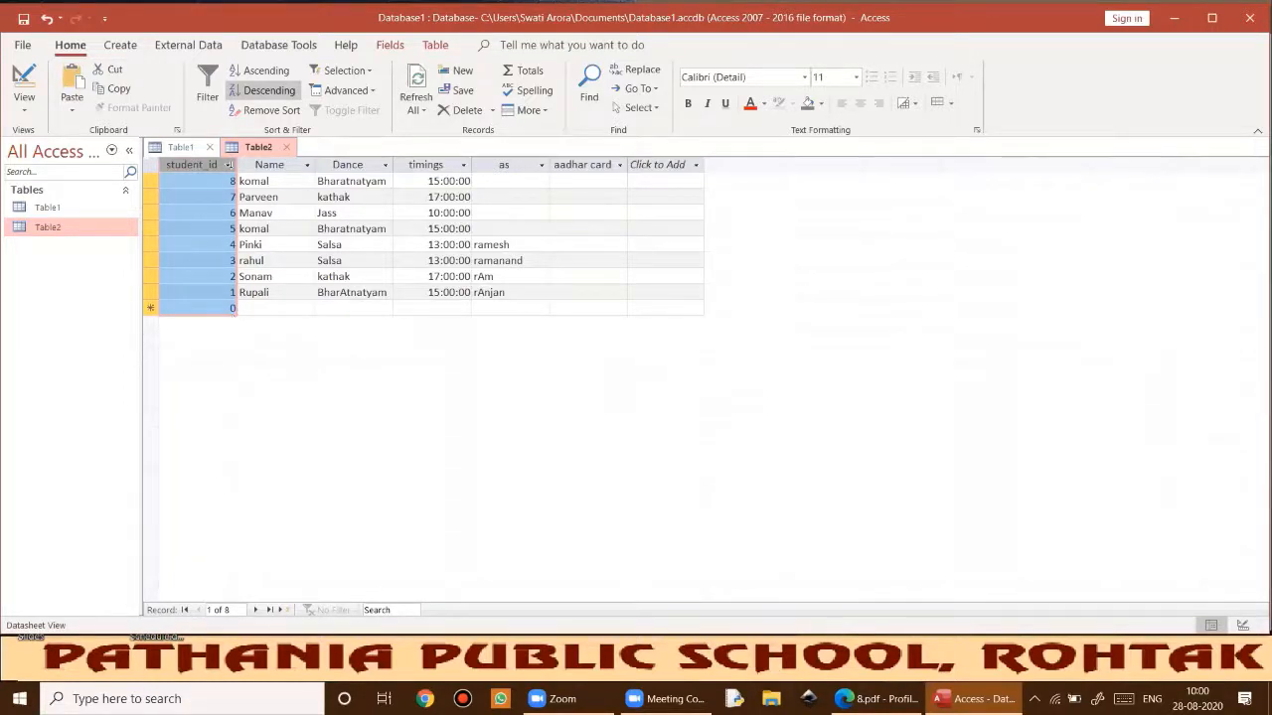
click(266, 110)
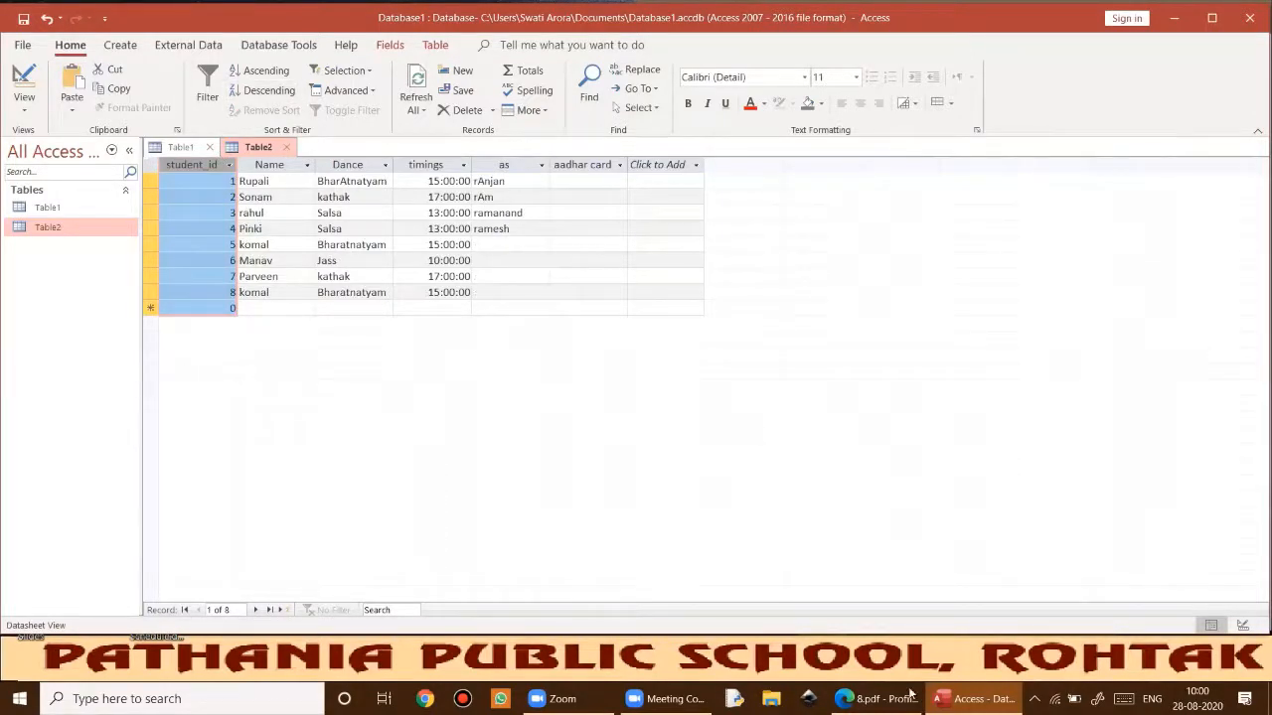
Switch to 8.pdf and bring the Filtering Data section into view below Sorting Records.
click(874, 699)
scroll(869, 497, down, 3)
scroll(910, 485, up, 2)
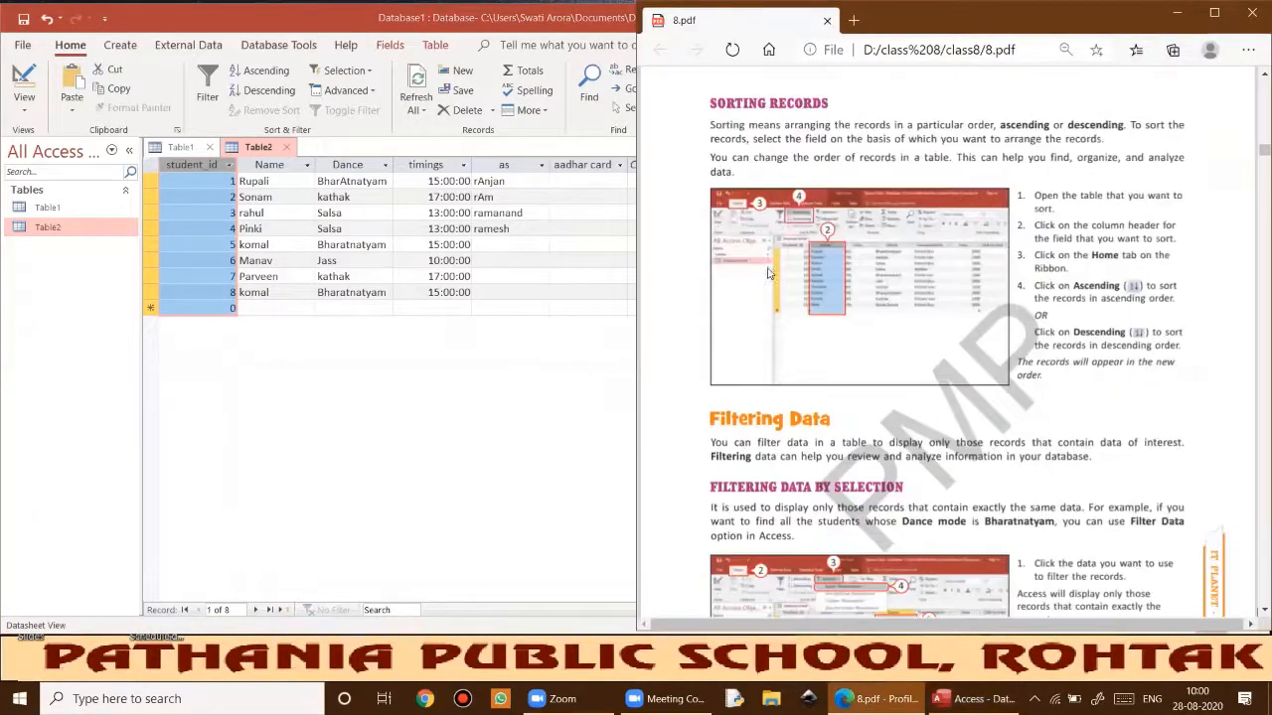
Read Filtering Data by Selection in 8.pdf, and in Access filter Table2 to student_id equal to 1 and switch the filter off.
scroll(910, 485, down, 1)
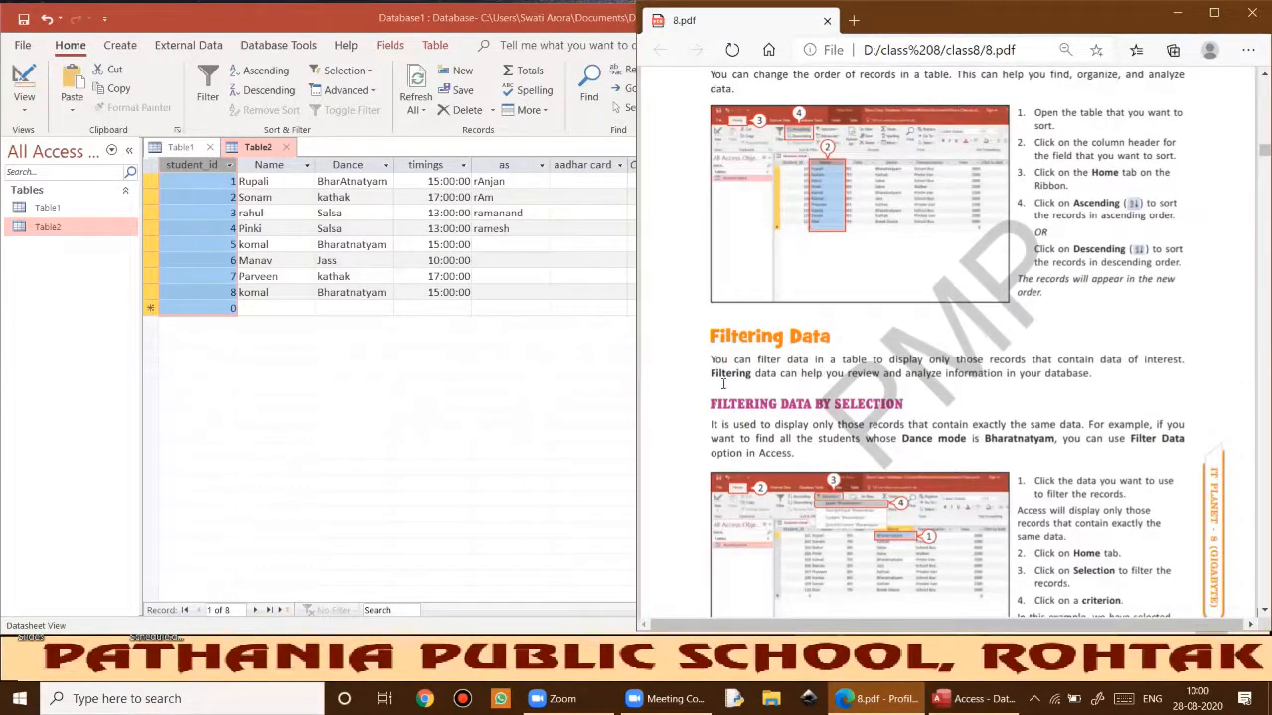
scroll(722, 383, down, 3)
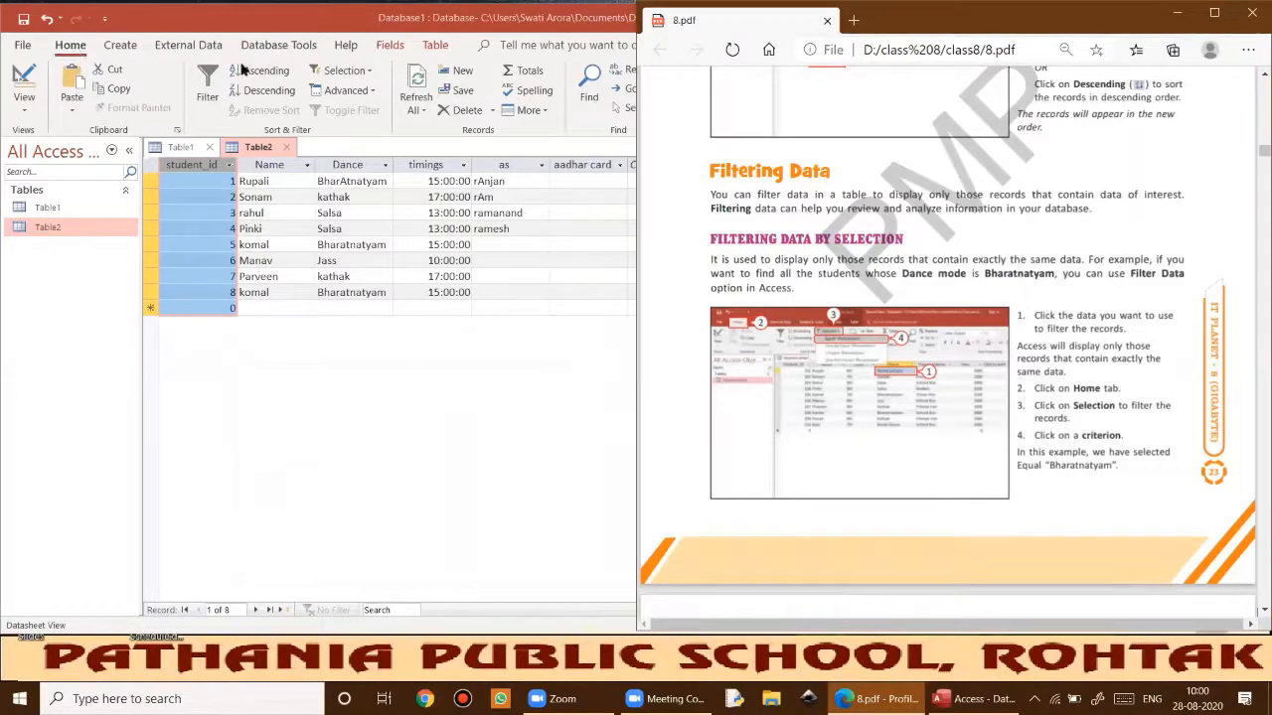
click(350, 76)
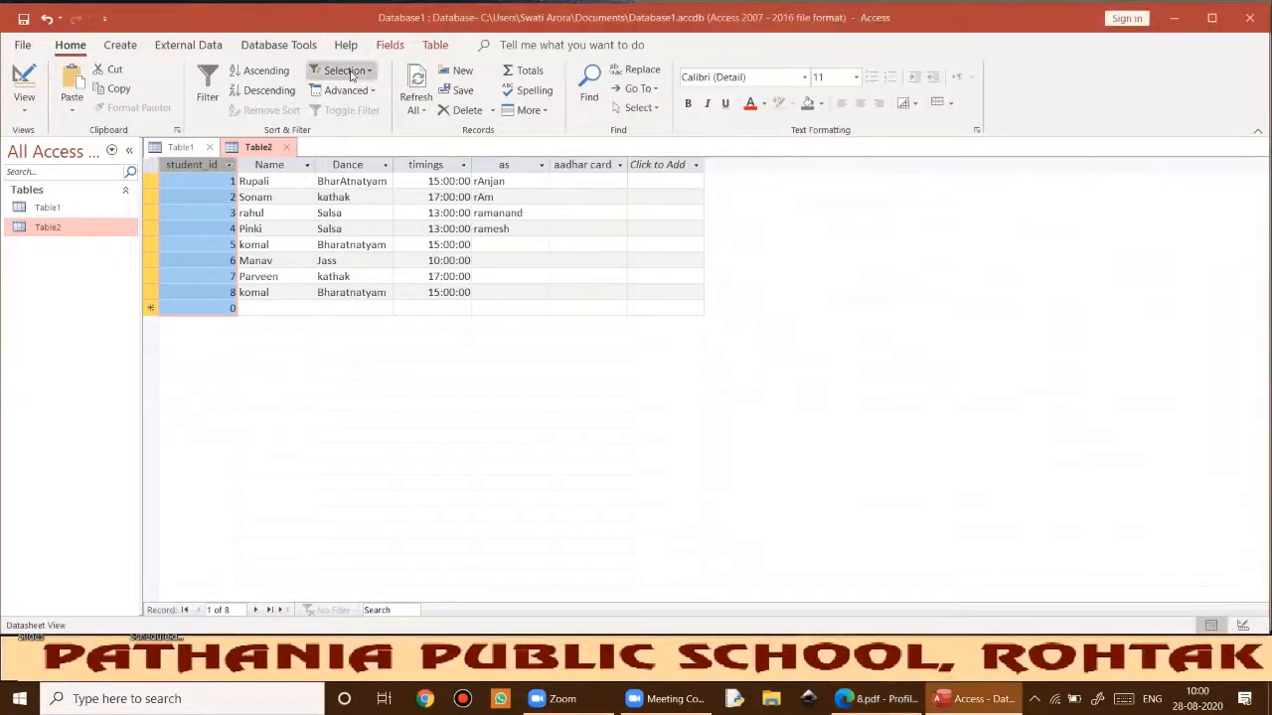
click(349, 76)
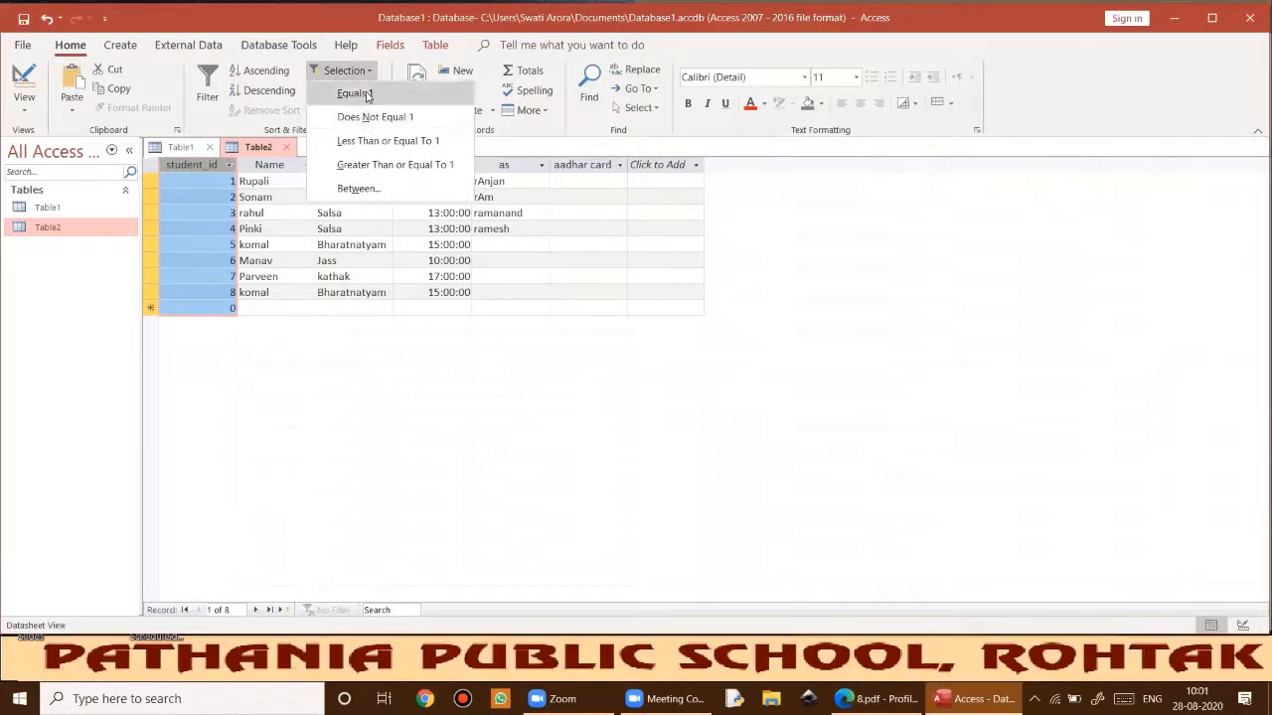
click(366, 95)
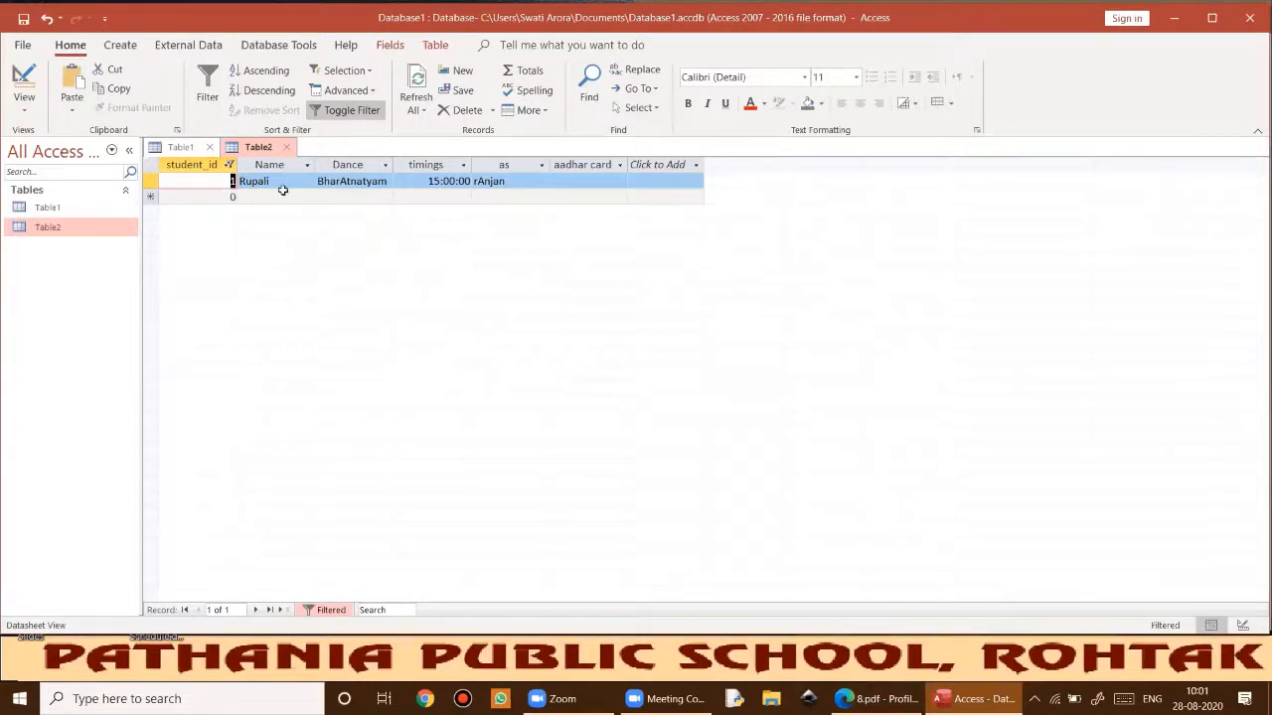
click(355, 183)
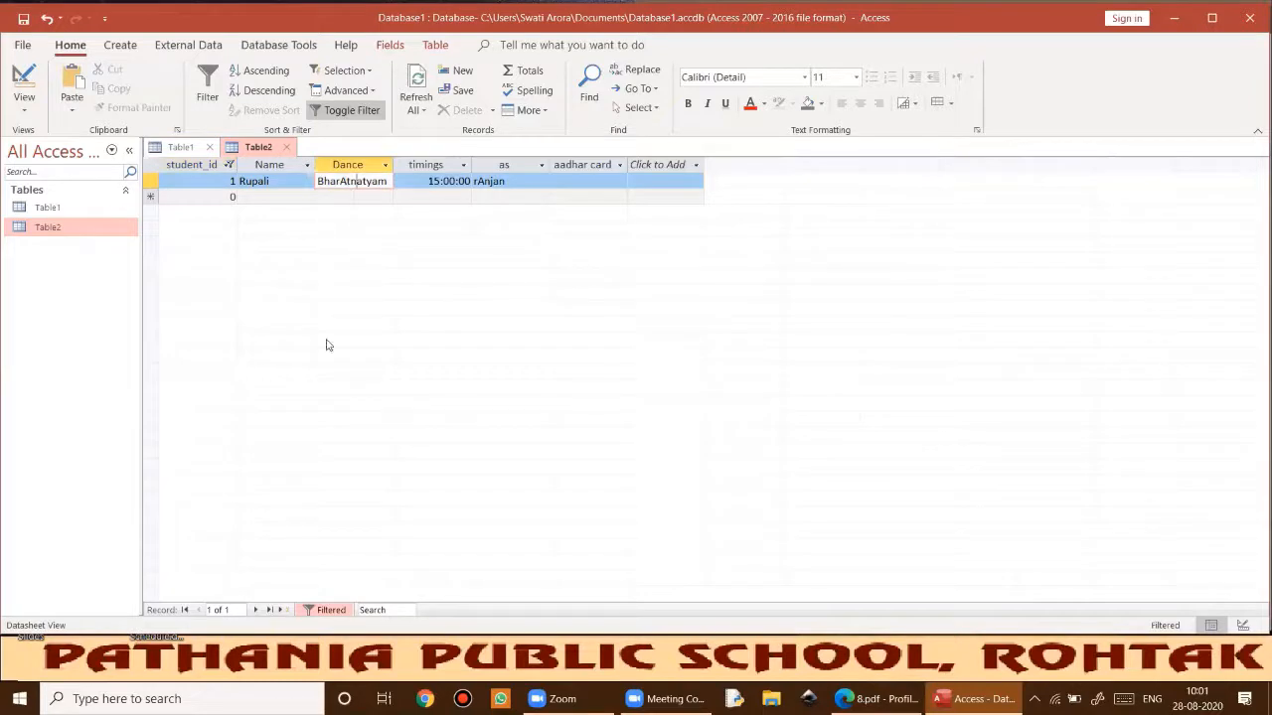
click(350, 111)
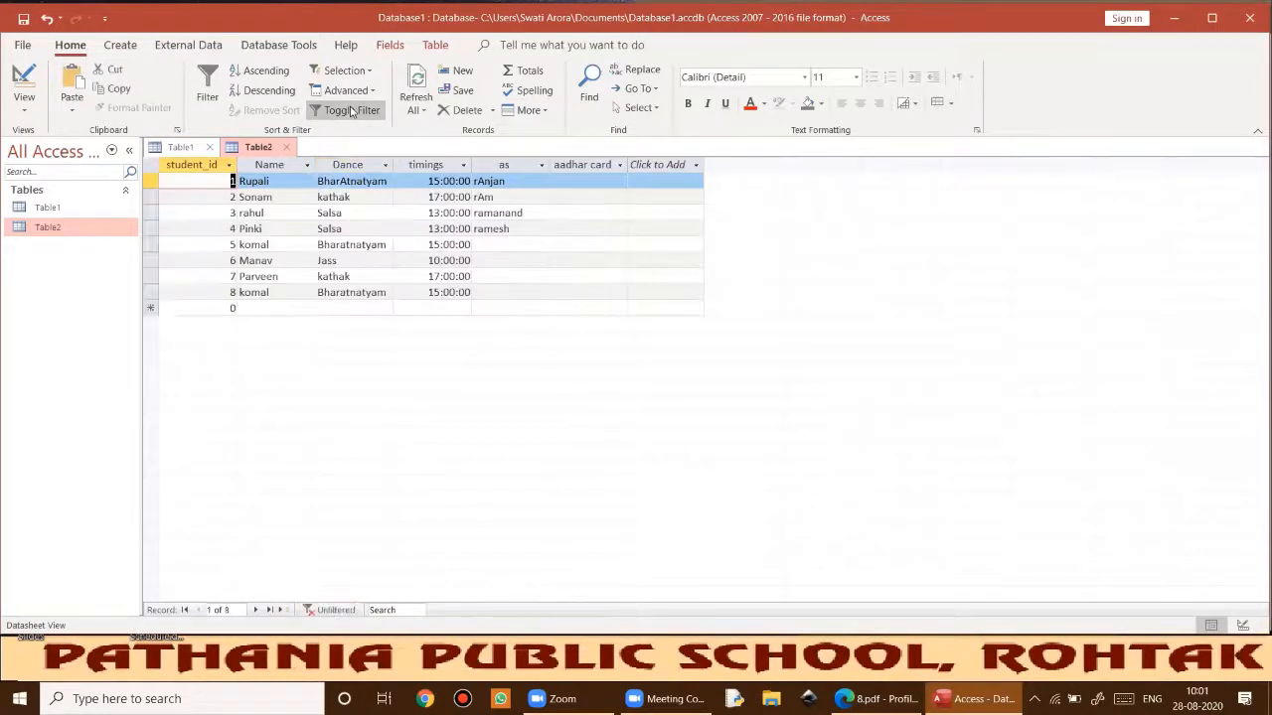
Filter Table2 by selection to records whose Dance equals BharAtnatyam, and switch the filter off.
click(350, 181)
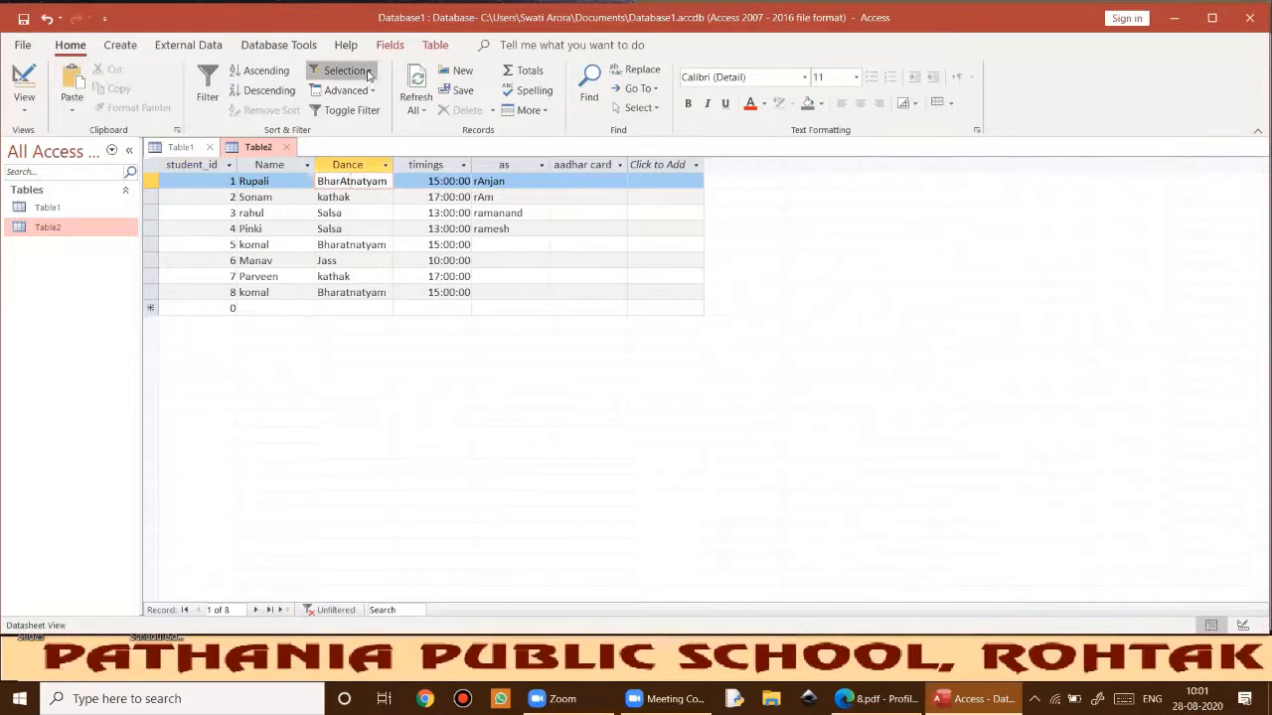
click(366, 72)
click(376, 94)
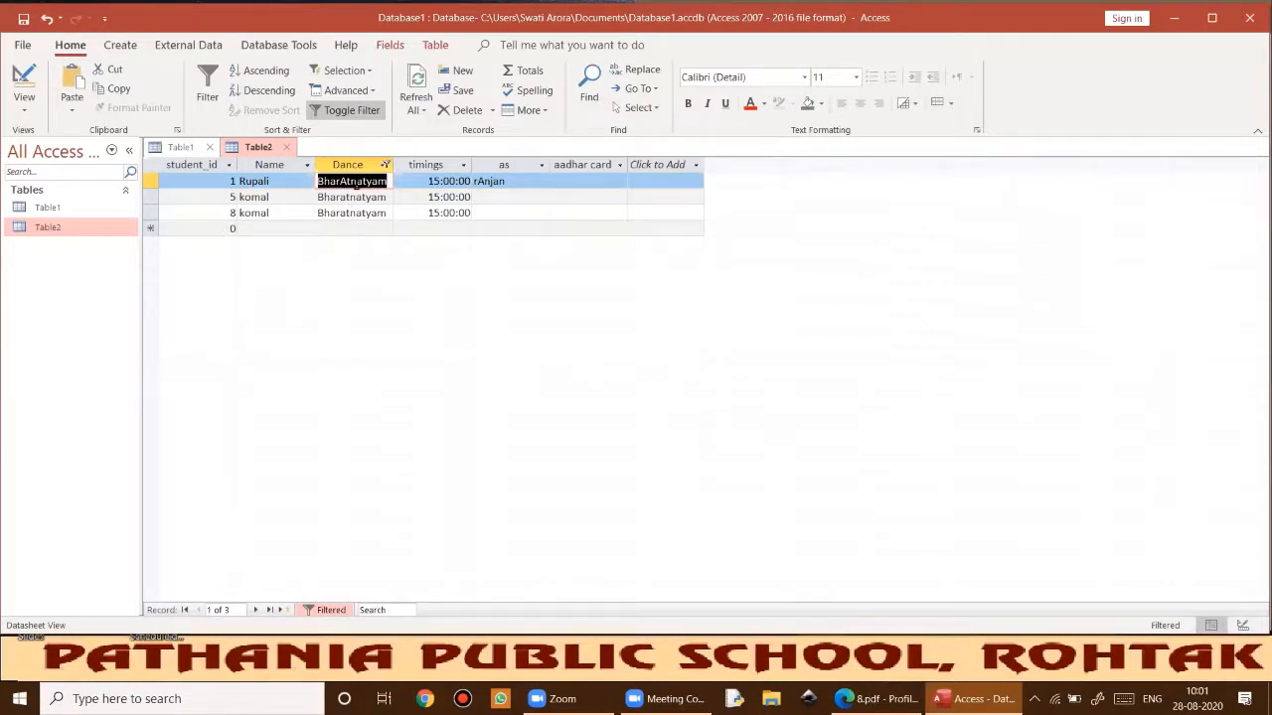
click(341, 111)
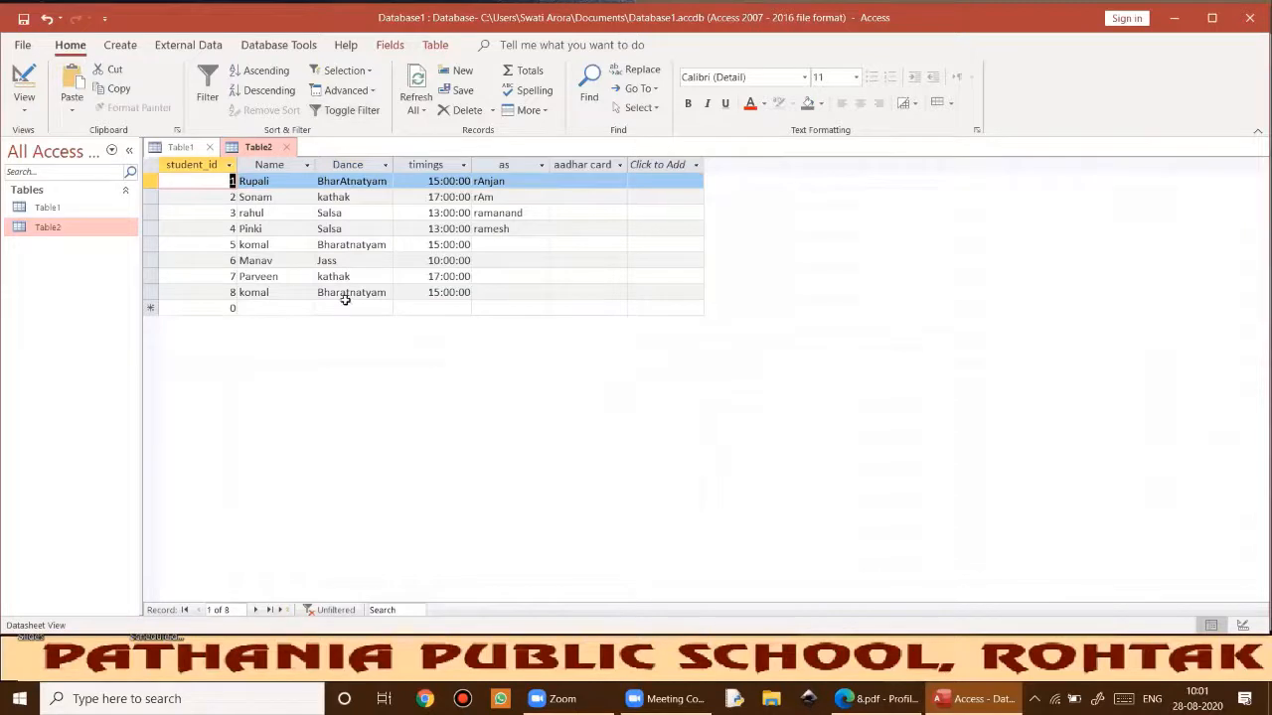
Filter Table2 by selection to records whose Dance equals kathak, and switch the filter off.
click(346, 197)
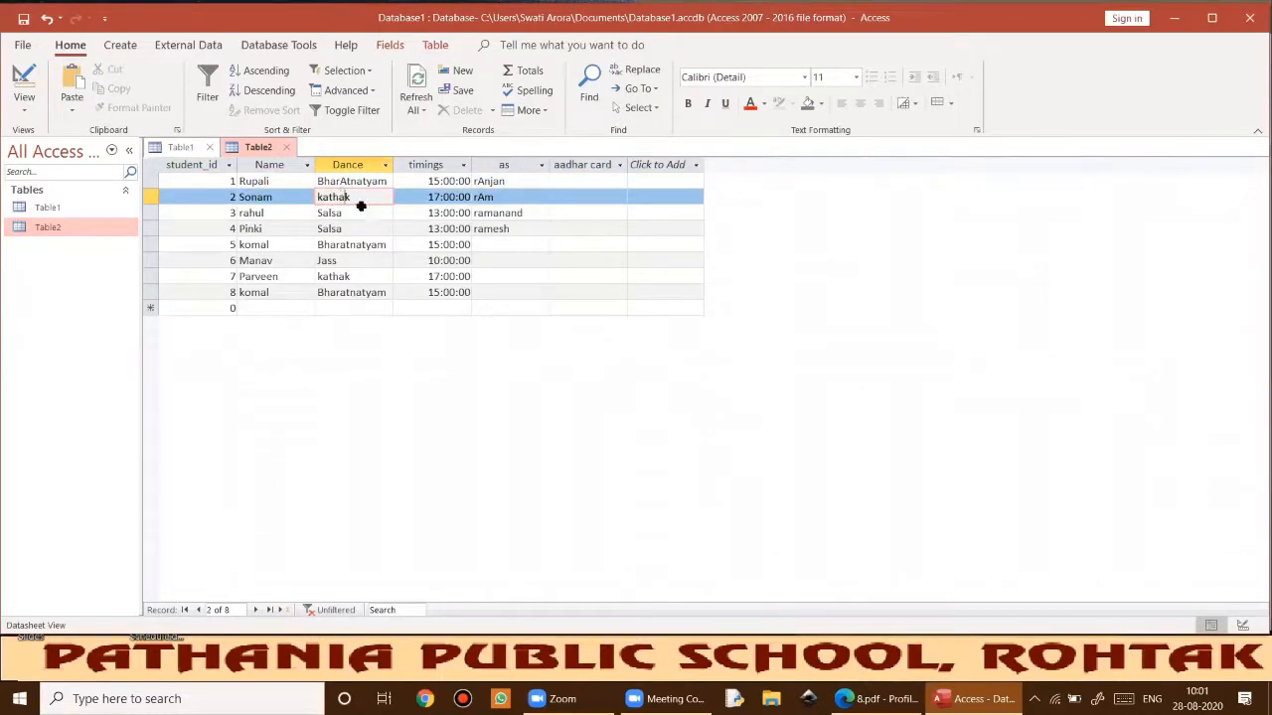
click(367, 71)
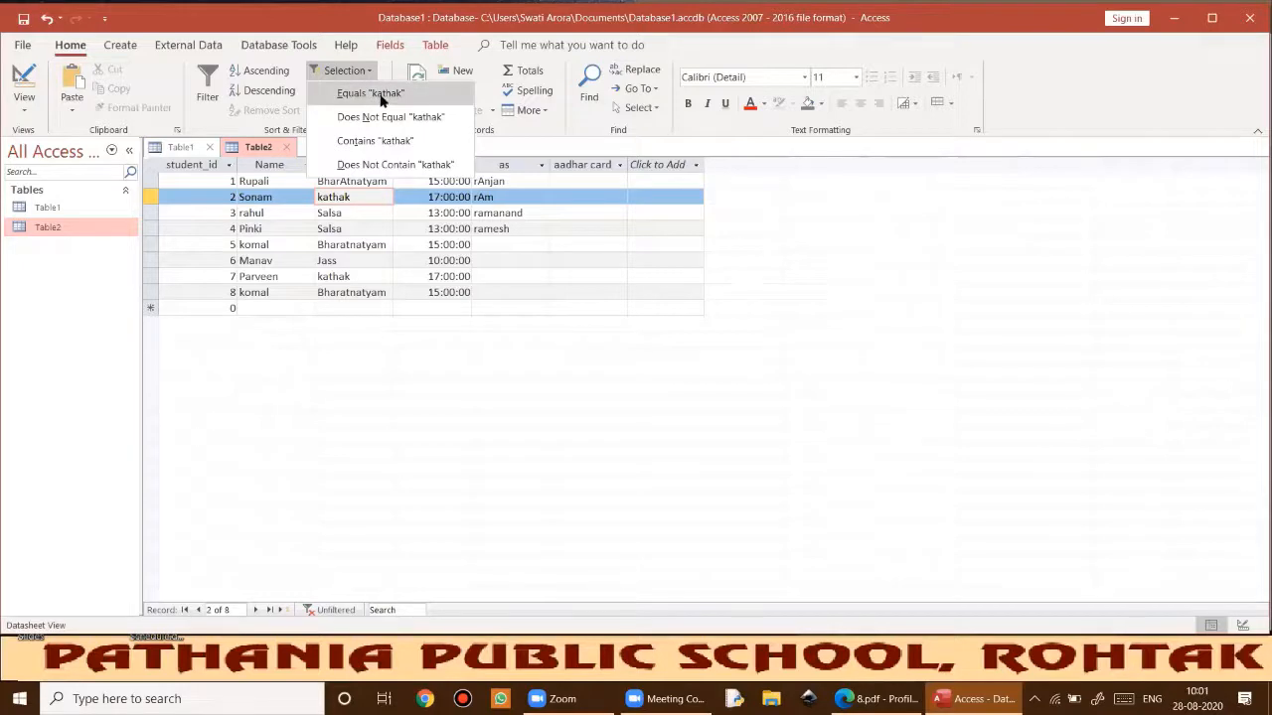
click(377, 100)
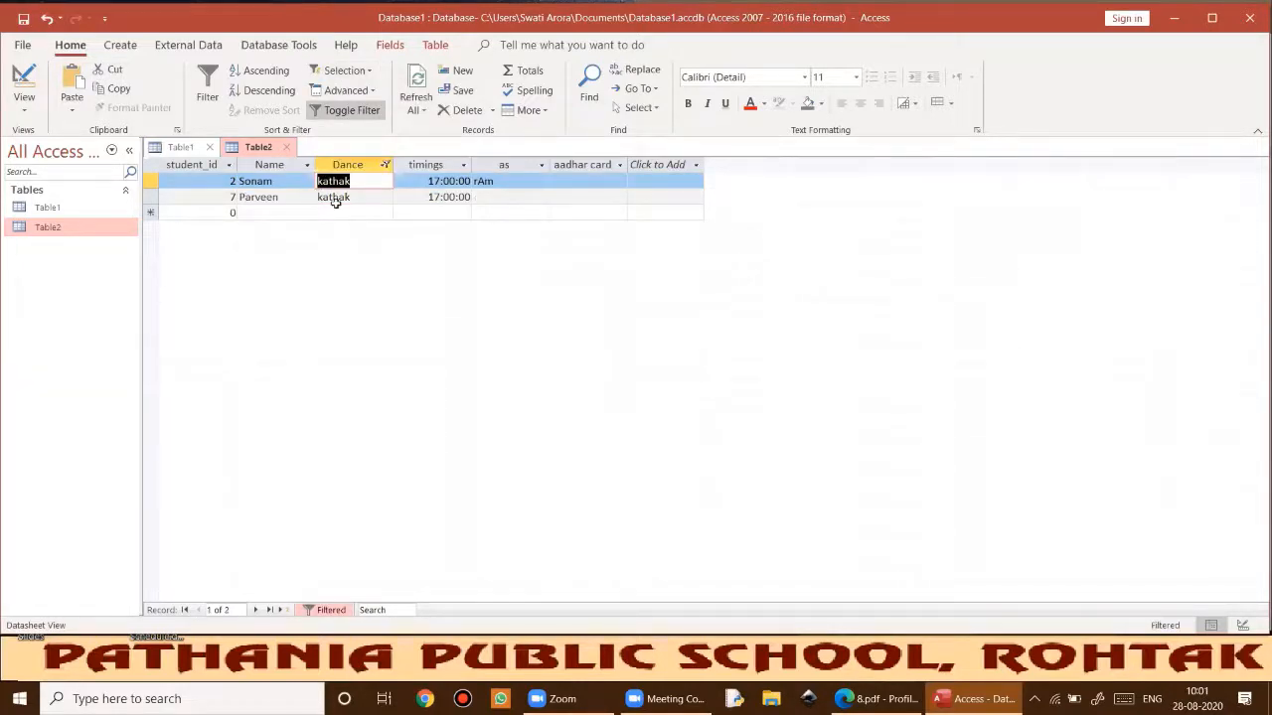
click(357, 112)
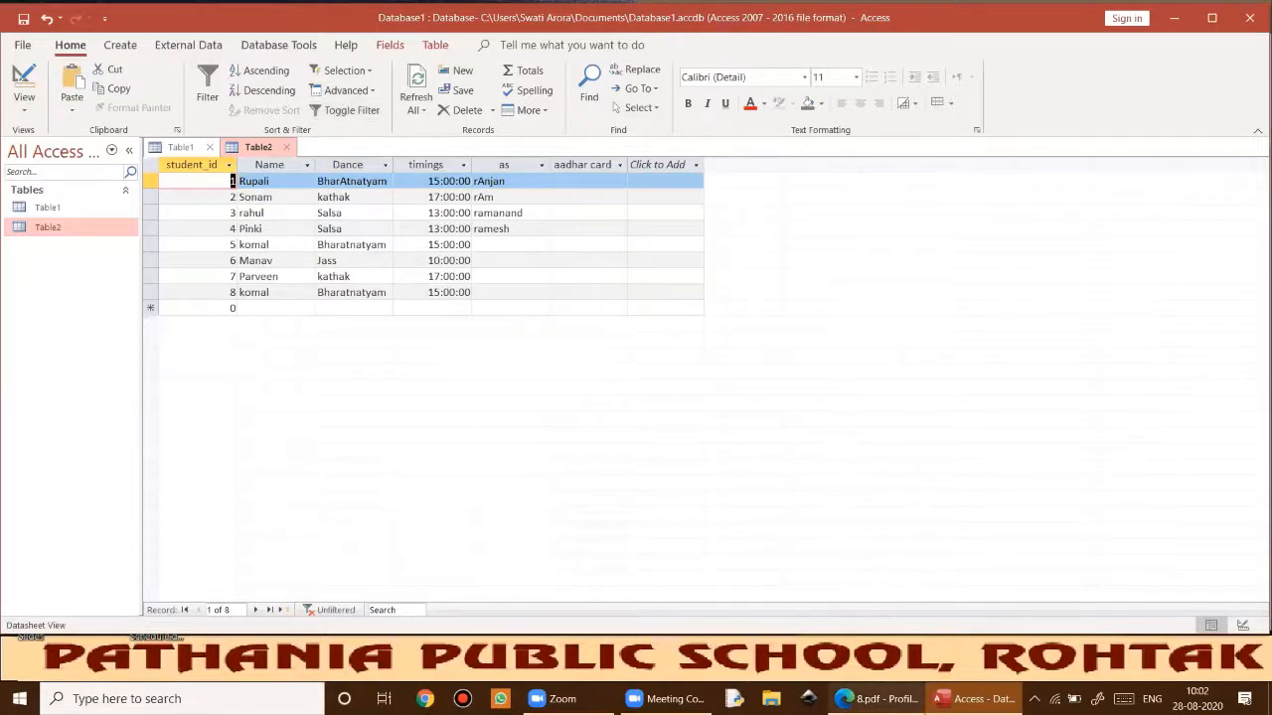
Consult the Filtering Data by Form section in 8.pdf, and in Access clear all filters from Table2.
click(875, 698)
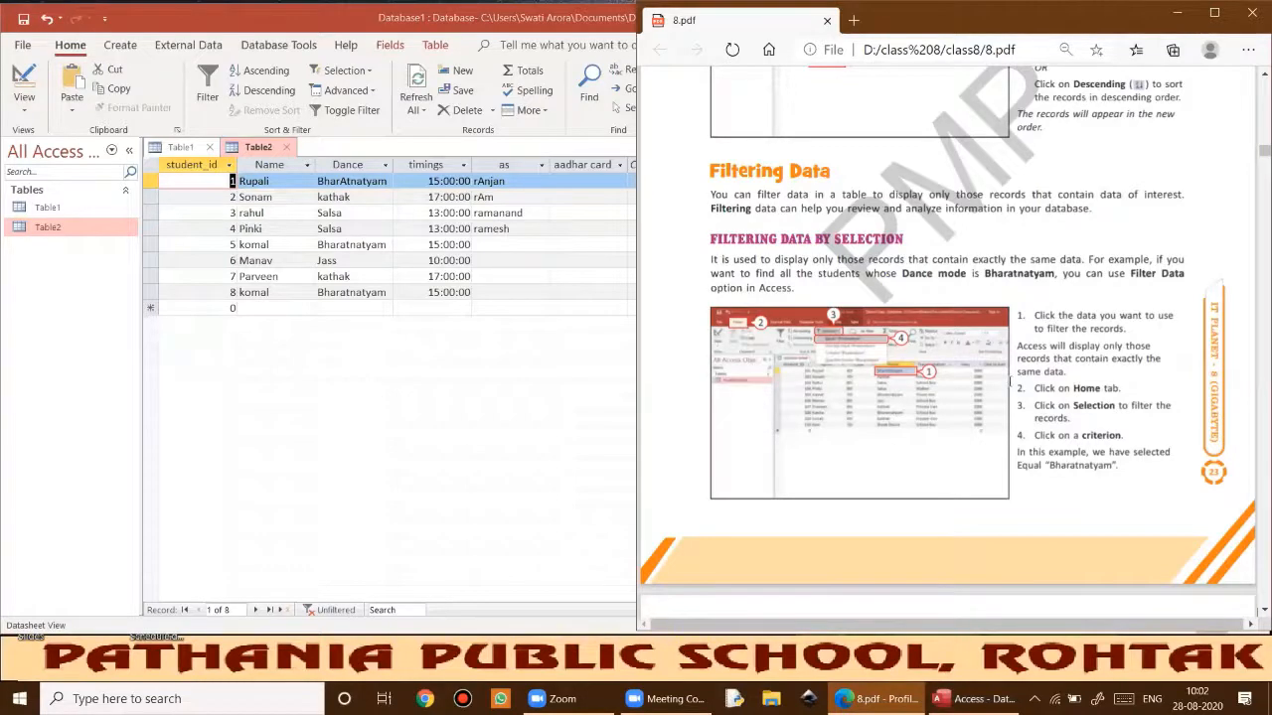
scroll(981, 385, down, 1)
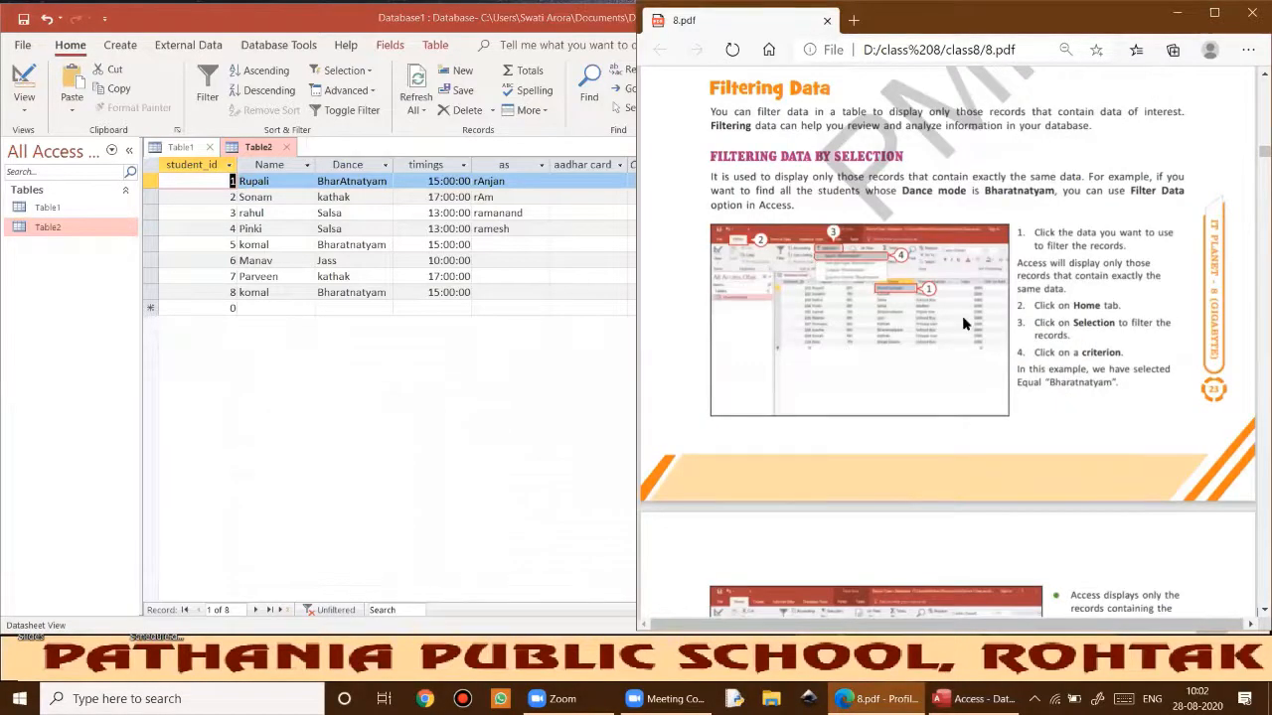
scroll(963, 323, down, 5)
scroll(1011, 273, down, 1)
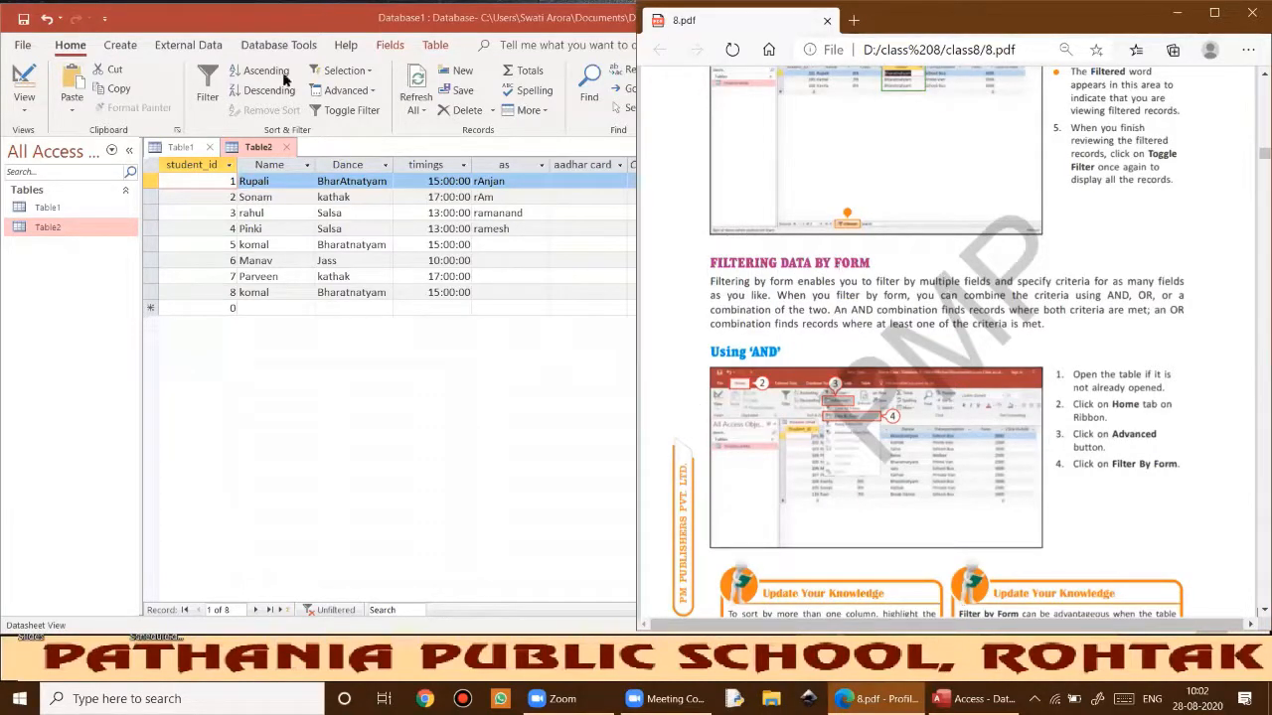
click(373, 91)
click(373, 92)
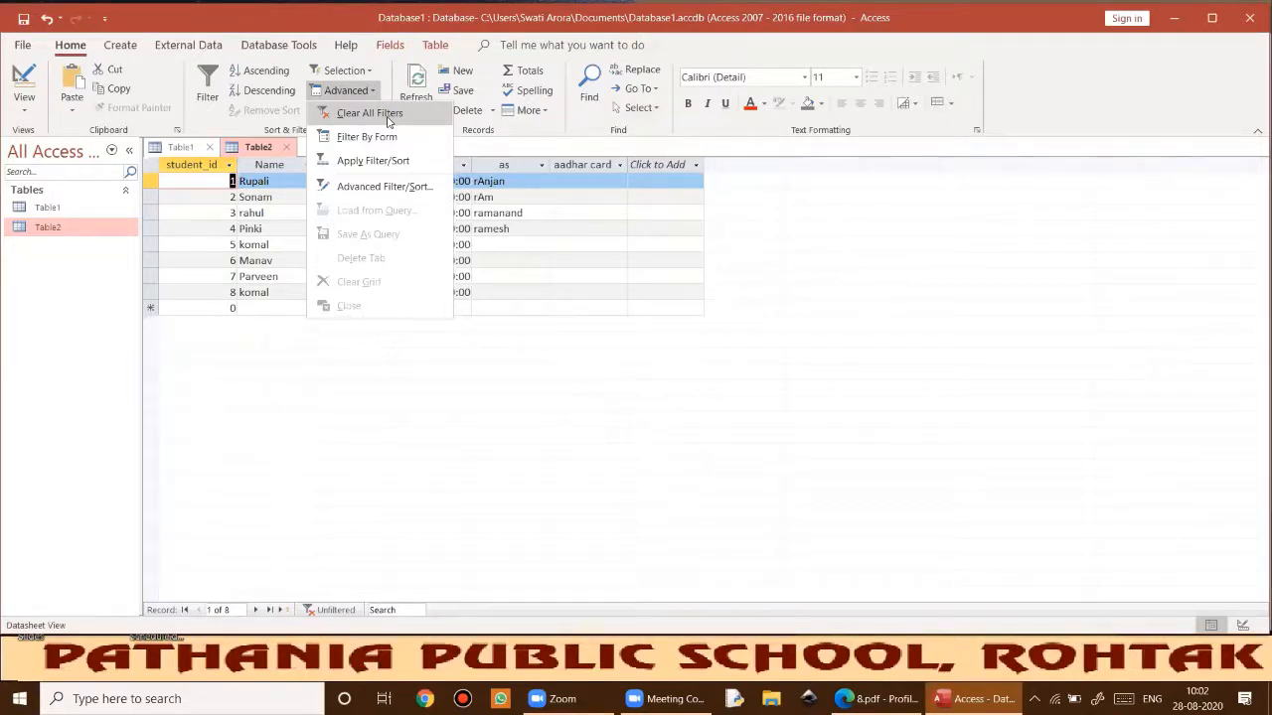
click(387, 115)
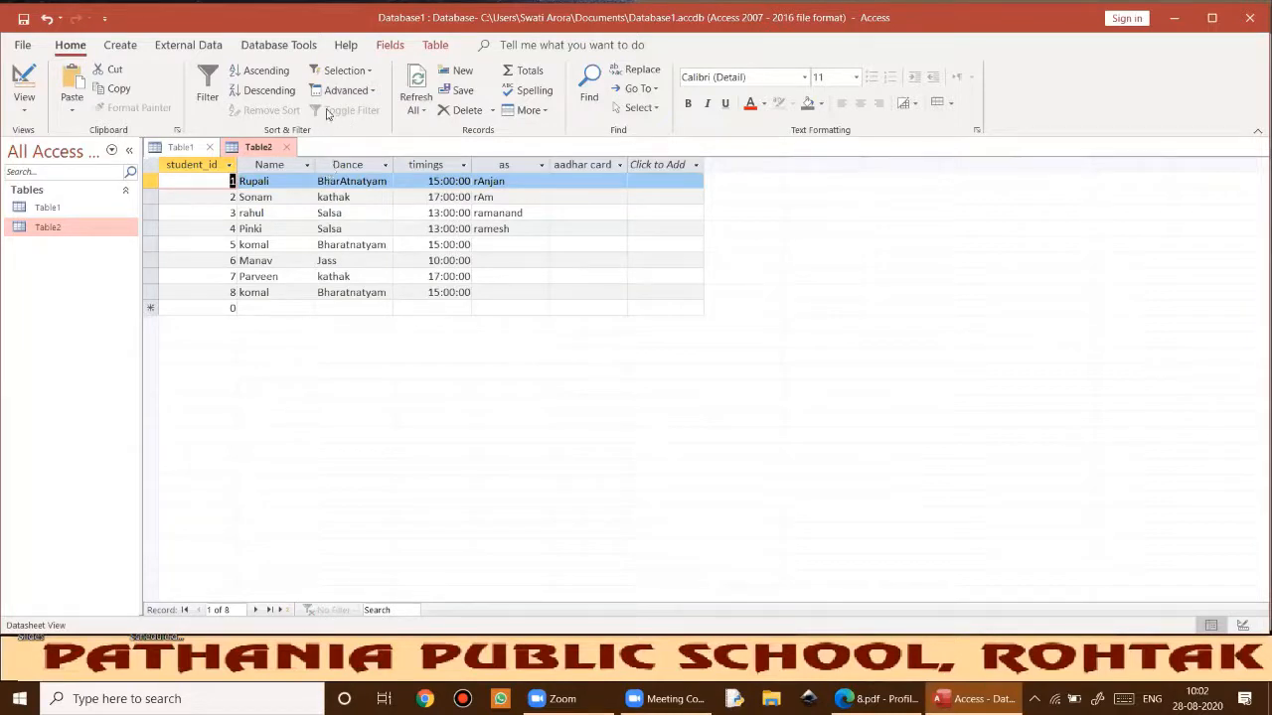
Recheck the Using 'AND' steps in 8.pdf and open Filter By Form for Table2 in Access.
click(347, 90)
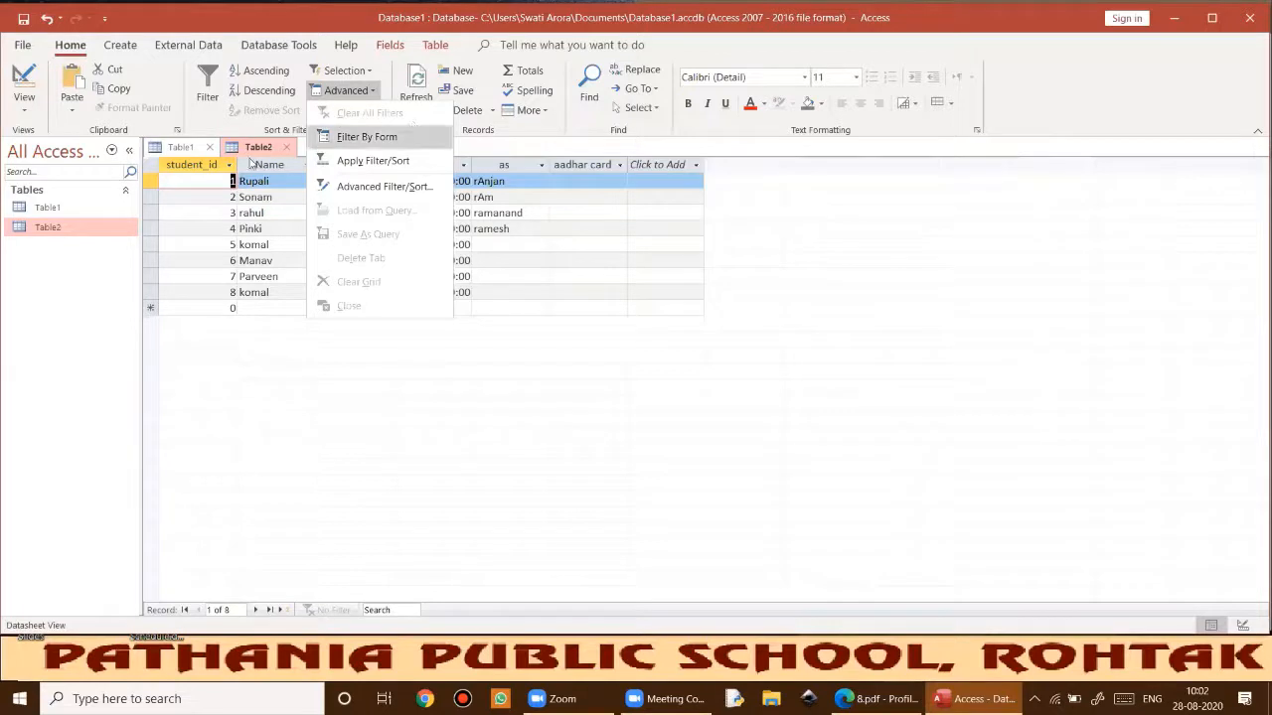
click(286, 127)
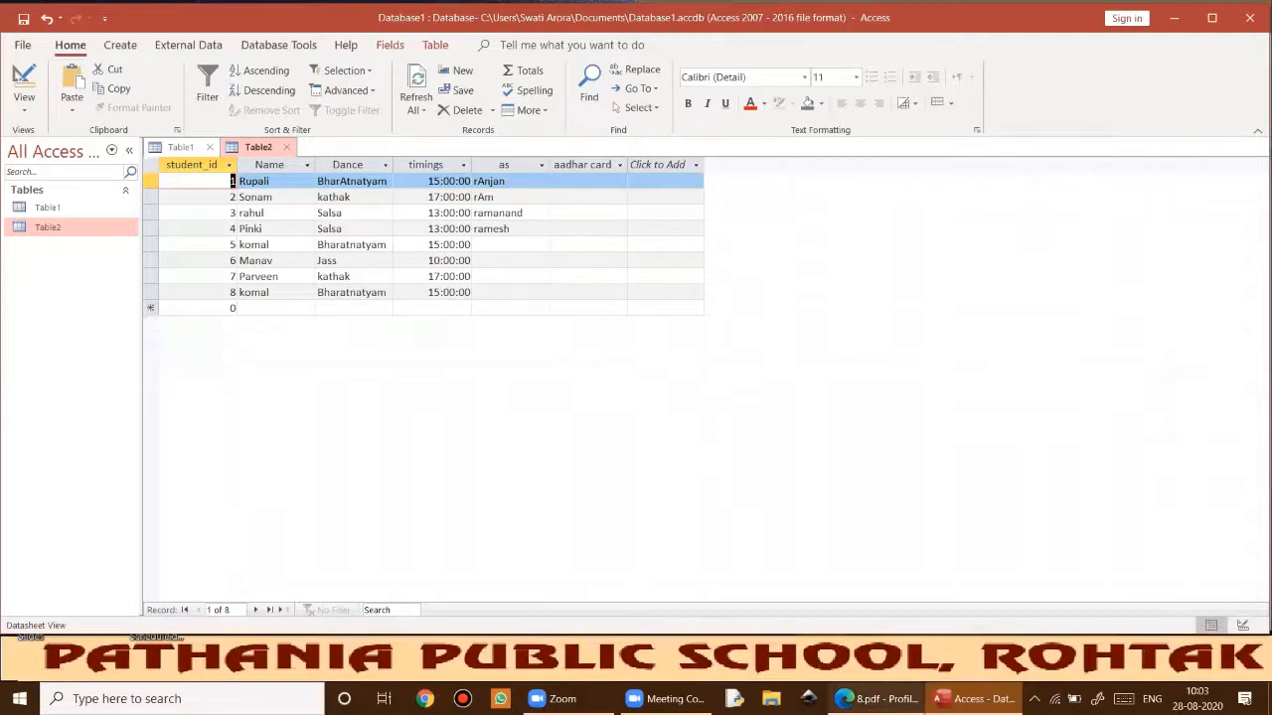
click(876, 699)
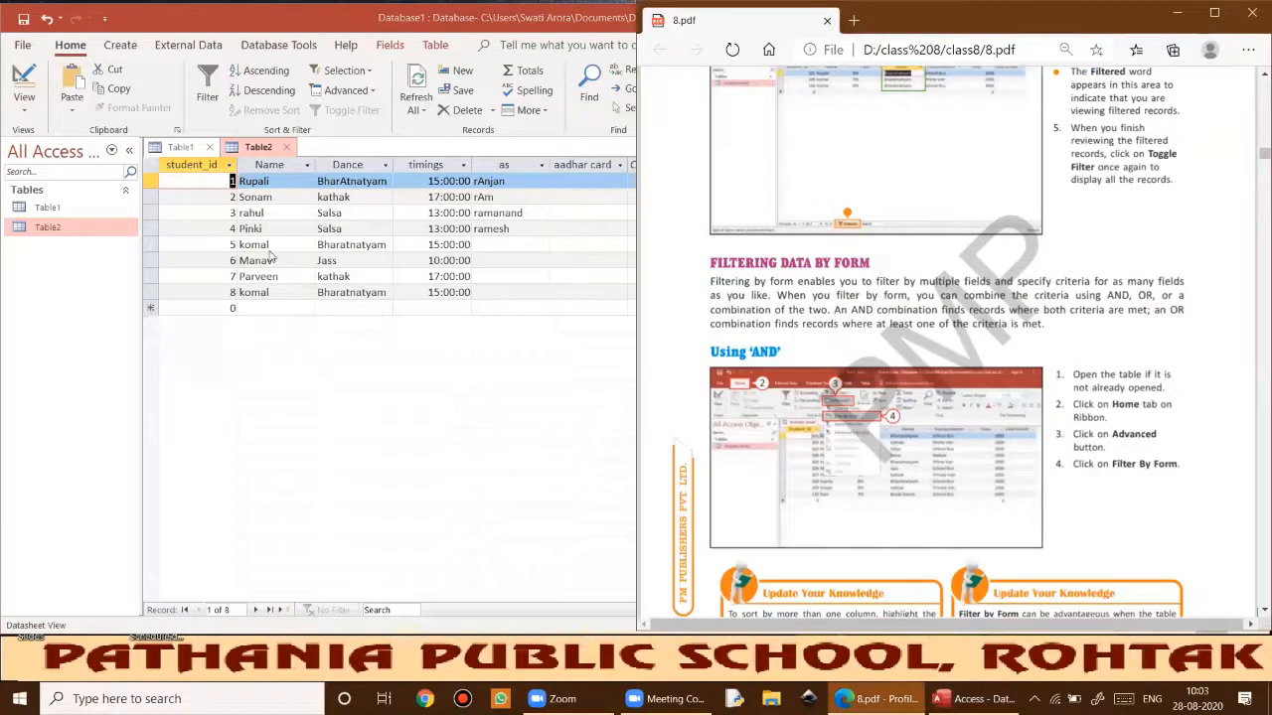
click(368, 93)
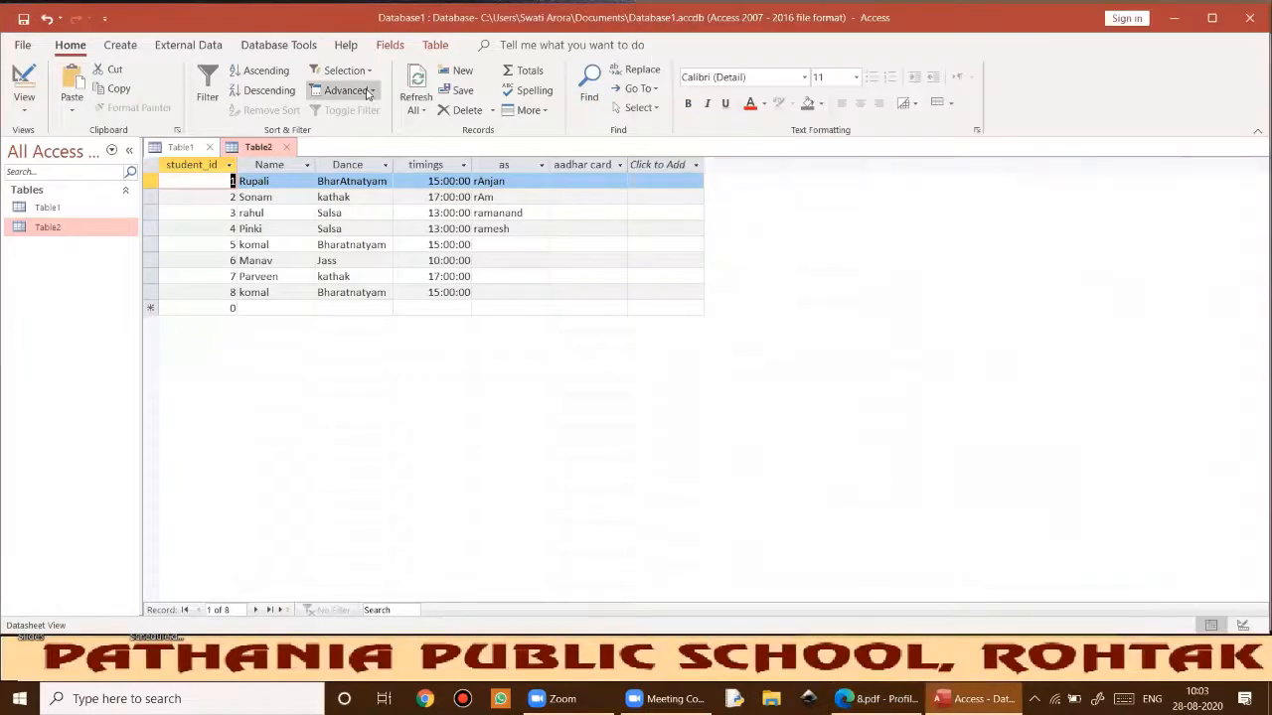
click(367, 92)
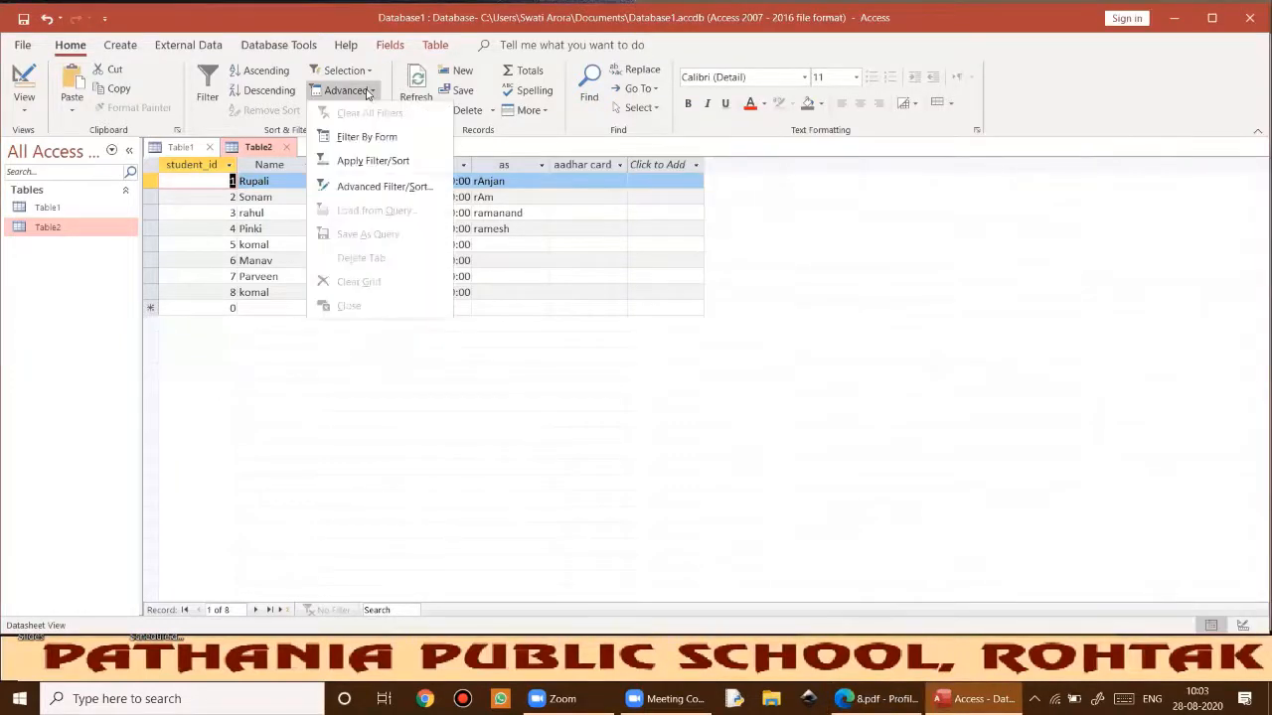
click(392, 146)
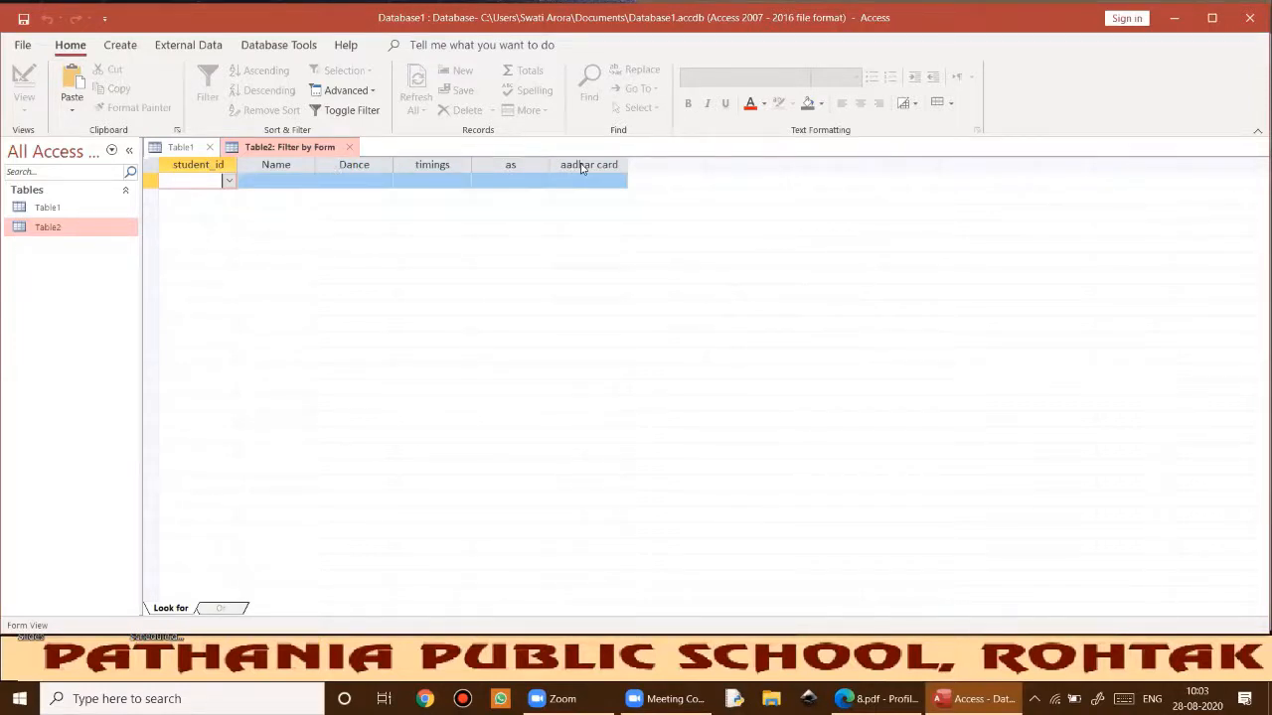
Set the filter form's Dance criterion to BharAtnatyam, with Salsa as the Or alternative.
click(243, 181)
key(Tab)
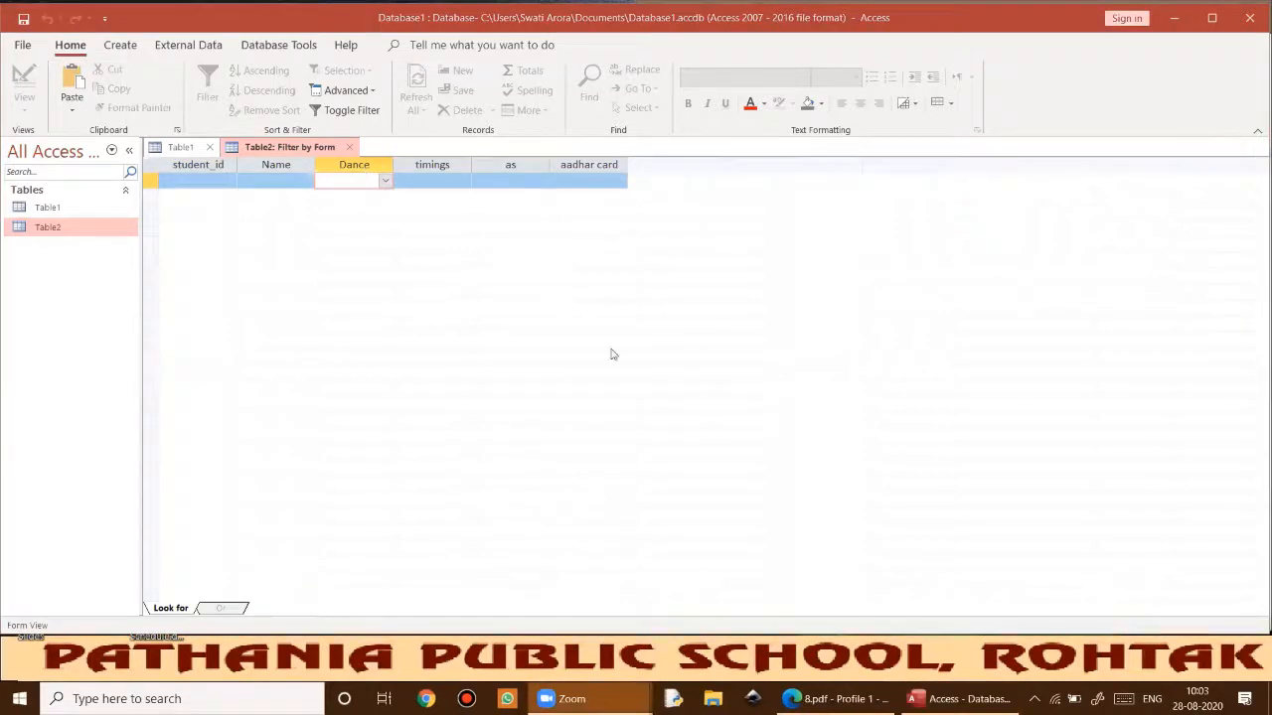
click(387, 183)
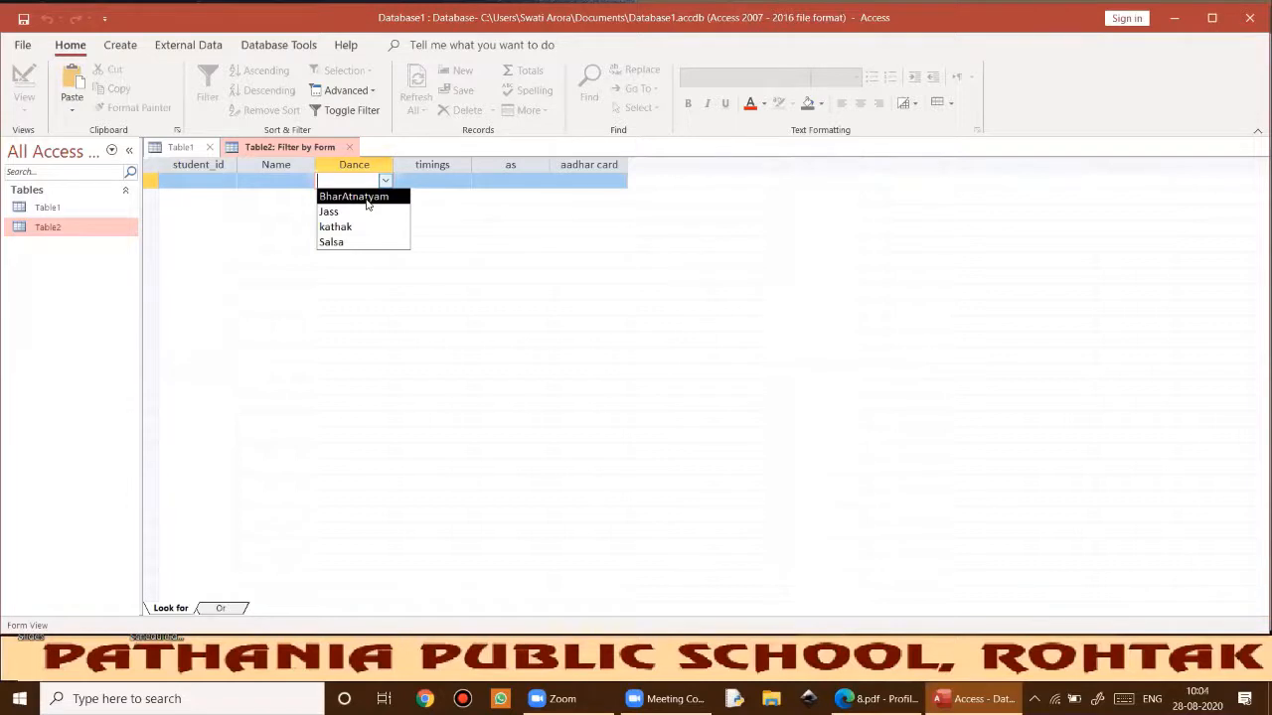
click(367, 203)
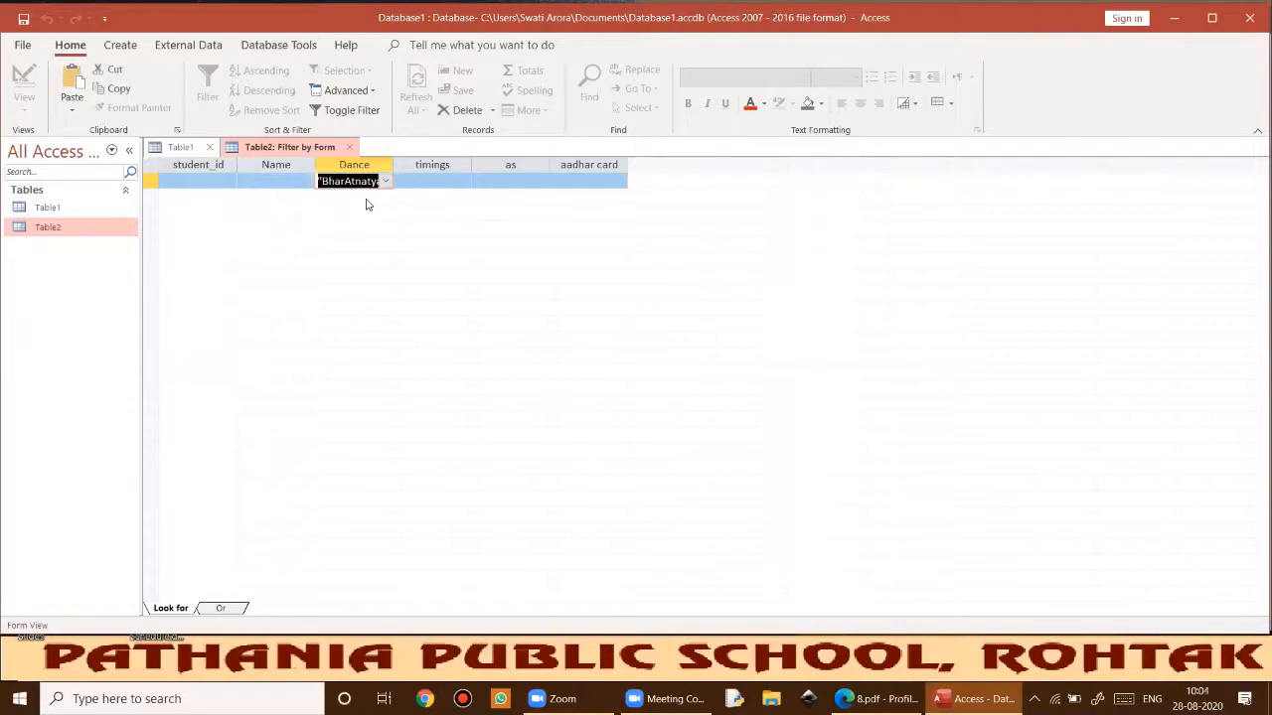
click(221, 609)
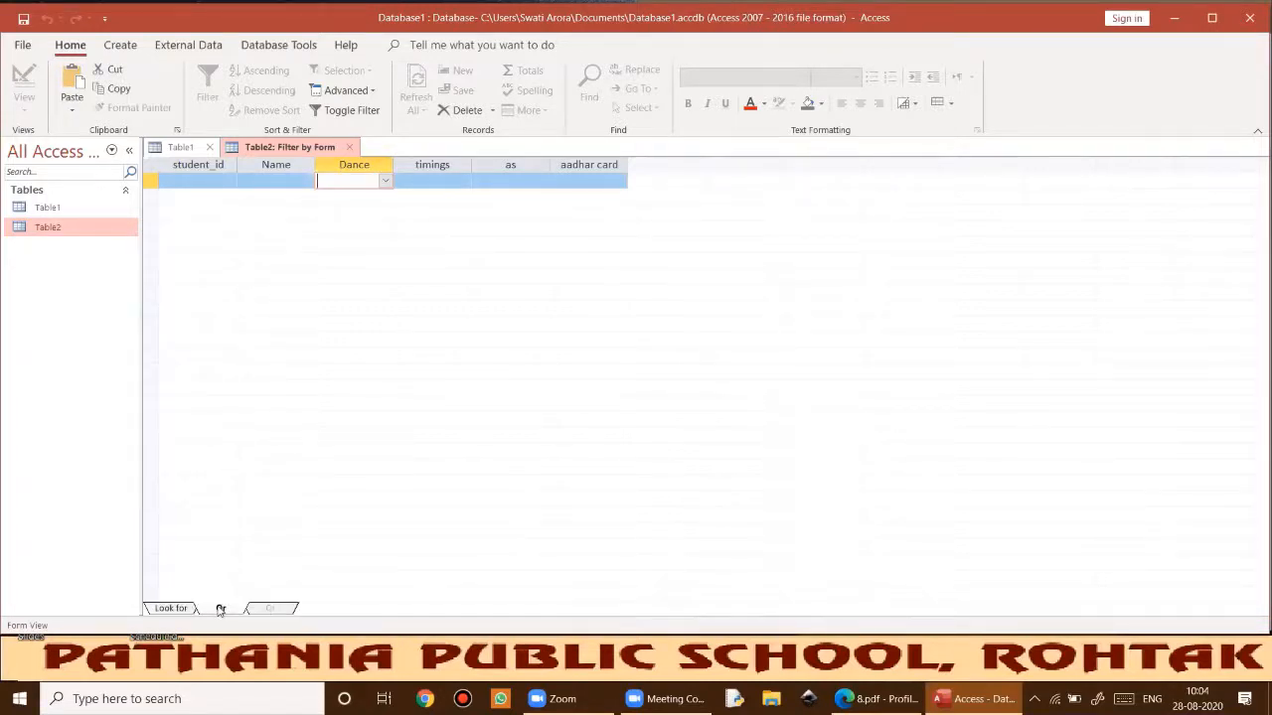
click(385, 181)
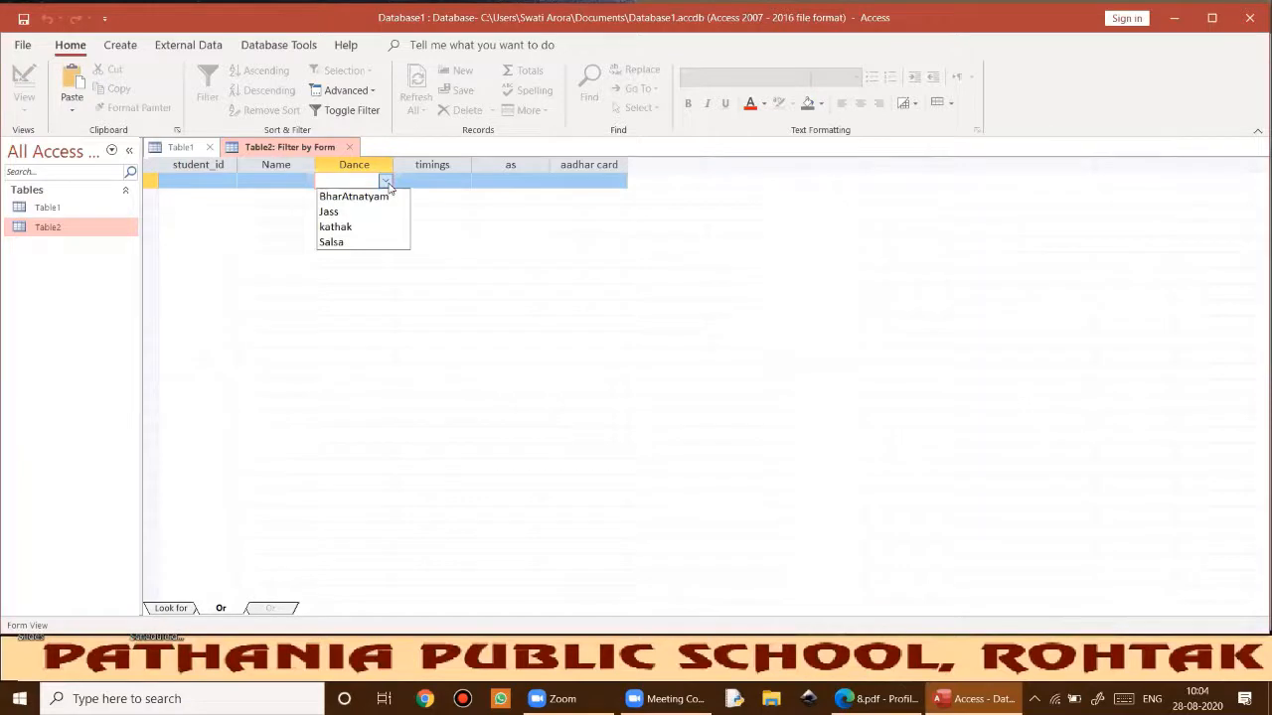
click(350, 242)
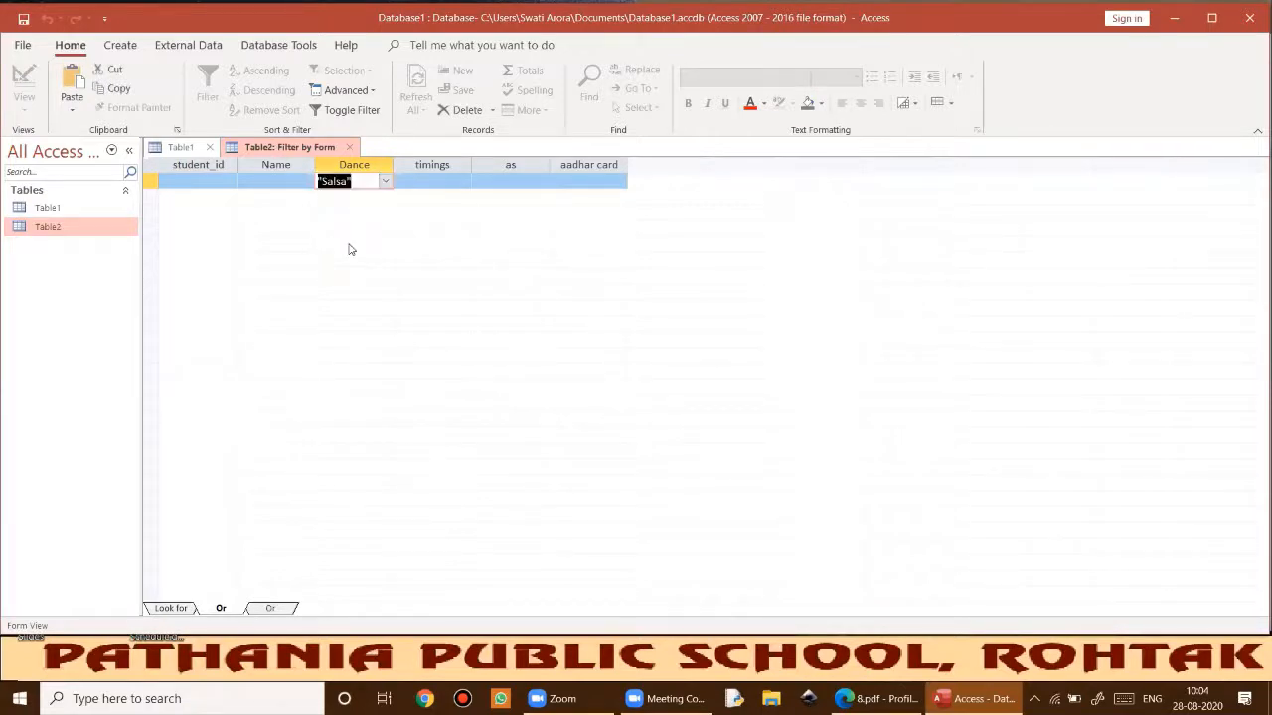
Apply the form filter to Table2, toggle it to compare the records, and clear all filters.
click(348, 113)
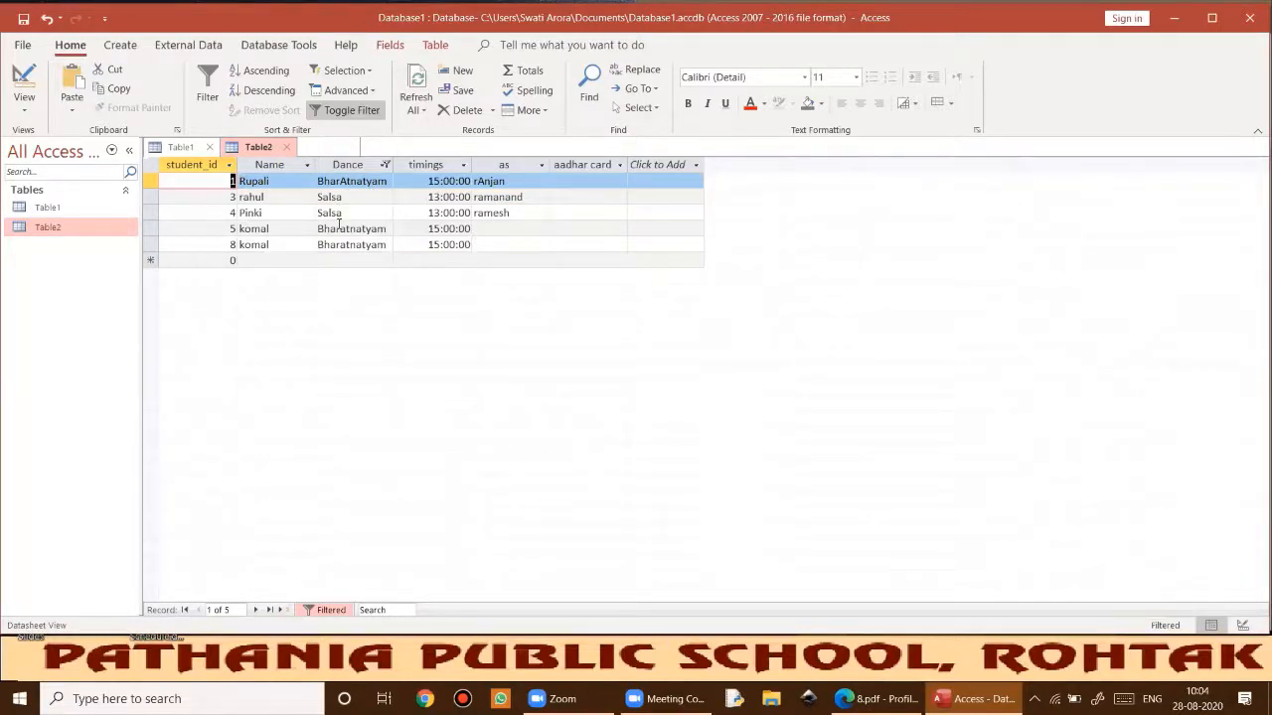
click(364, 110)
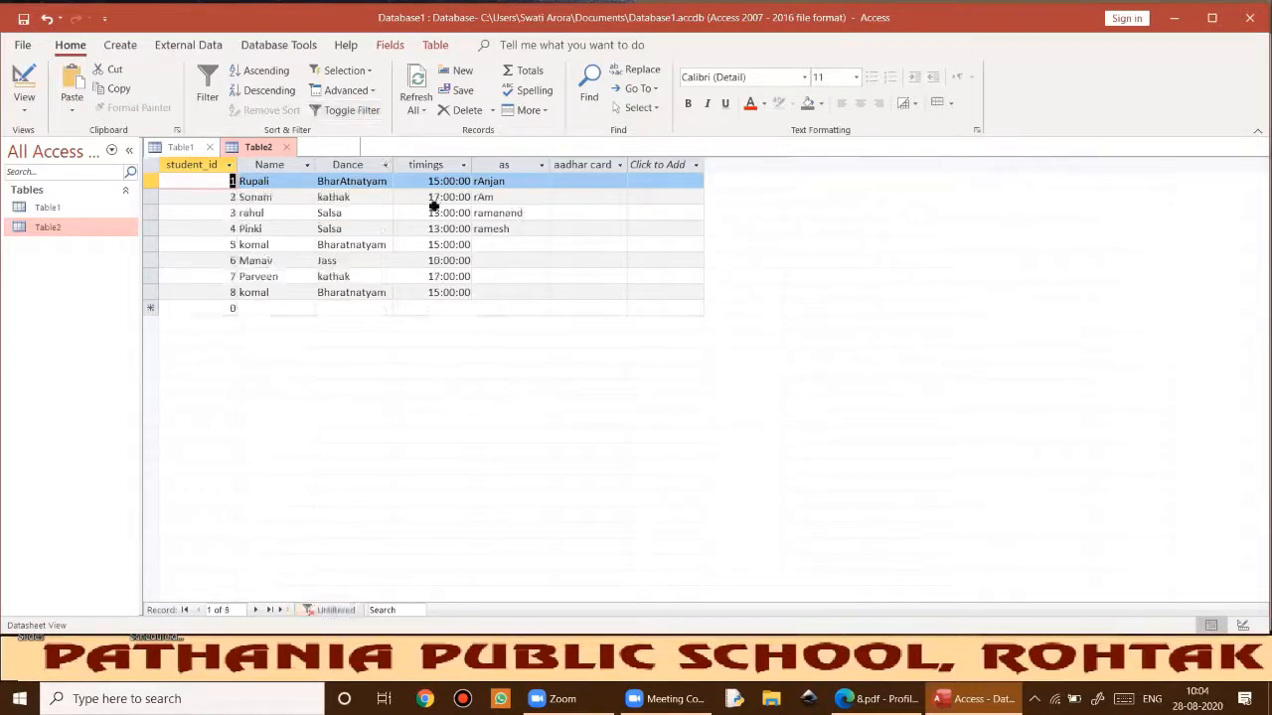
click(359, 111)
click(359, 112)
click(369, 91)
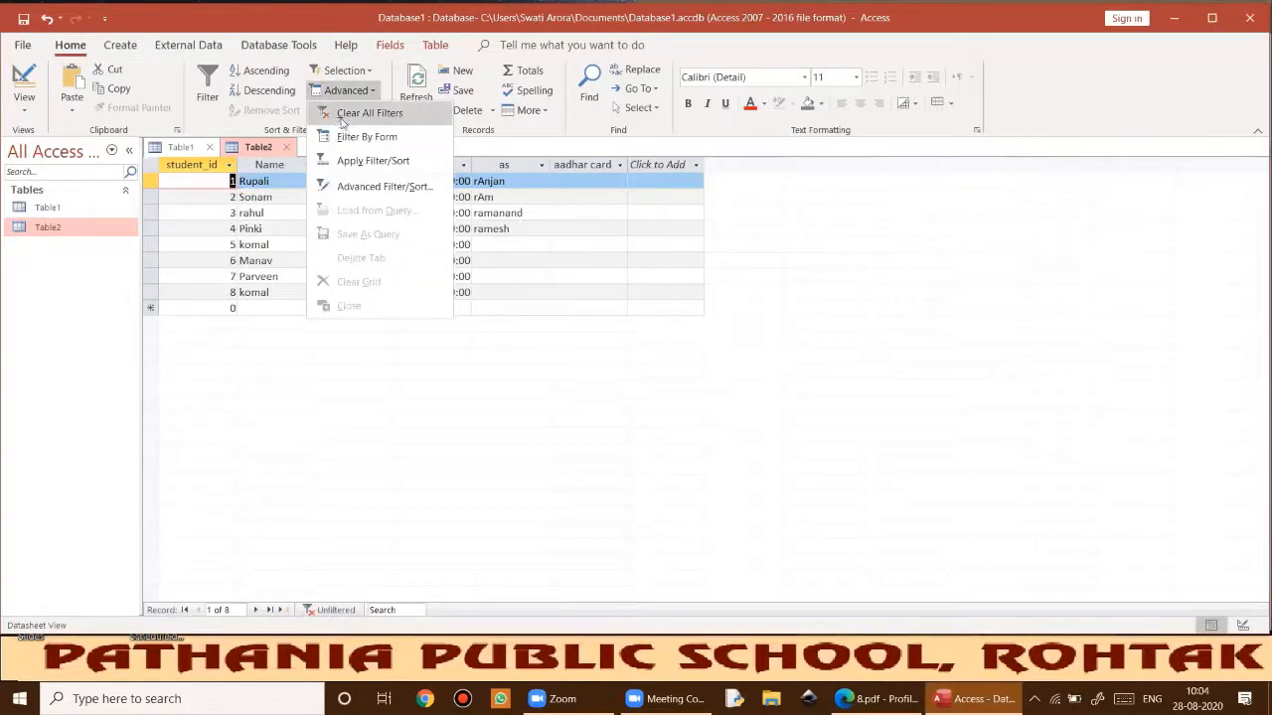
click(383, 115)
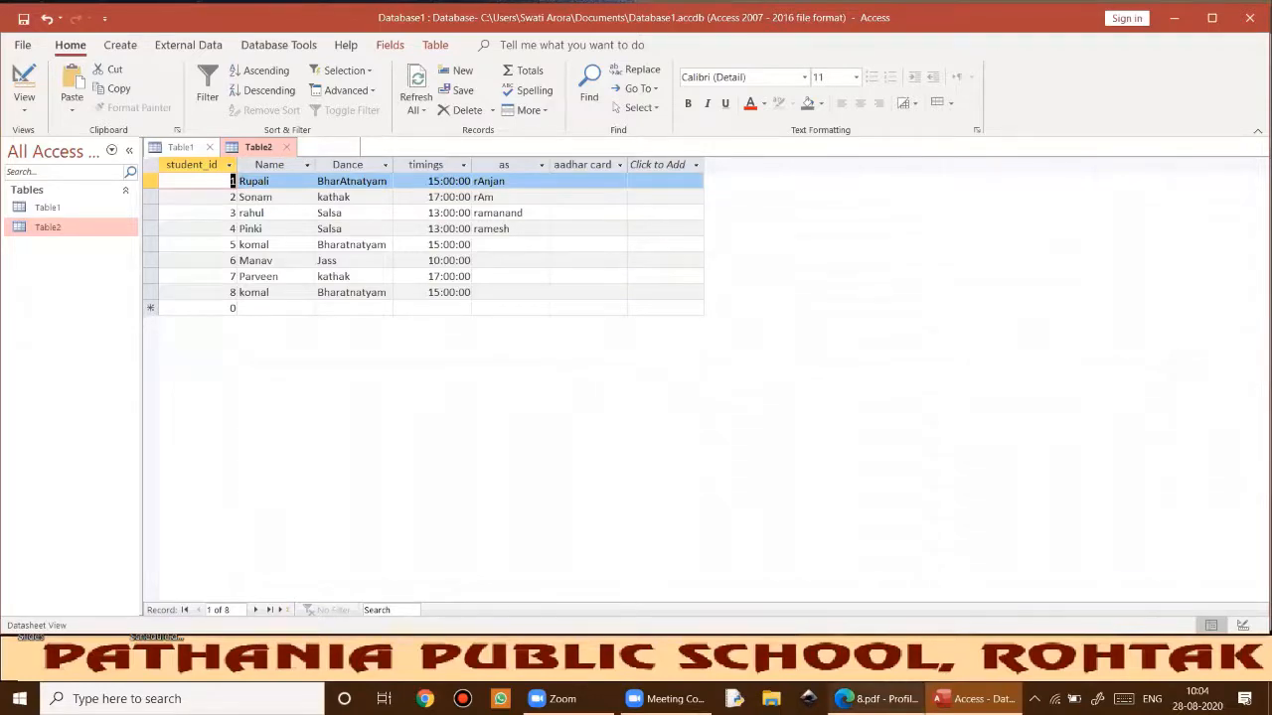
Consult the Filter By Form steps for using 'AND' in 8.pdf, through choosing the criteria and toggling the filter.
click(875, 698)
scroll(846, 393, down, 3)
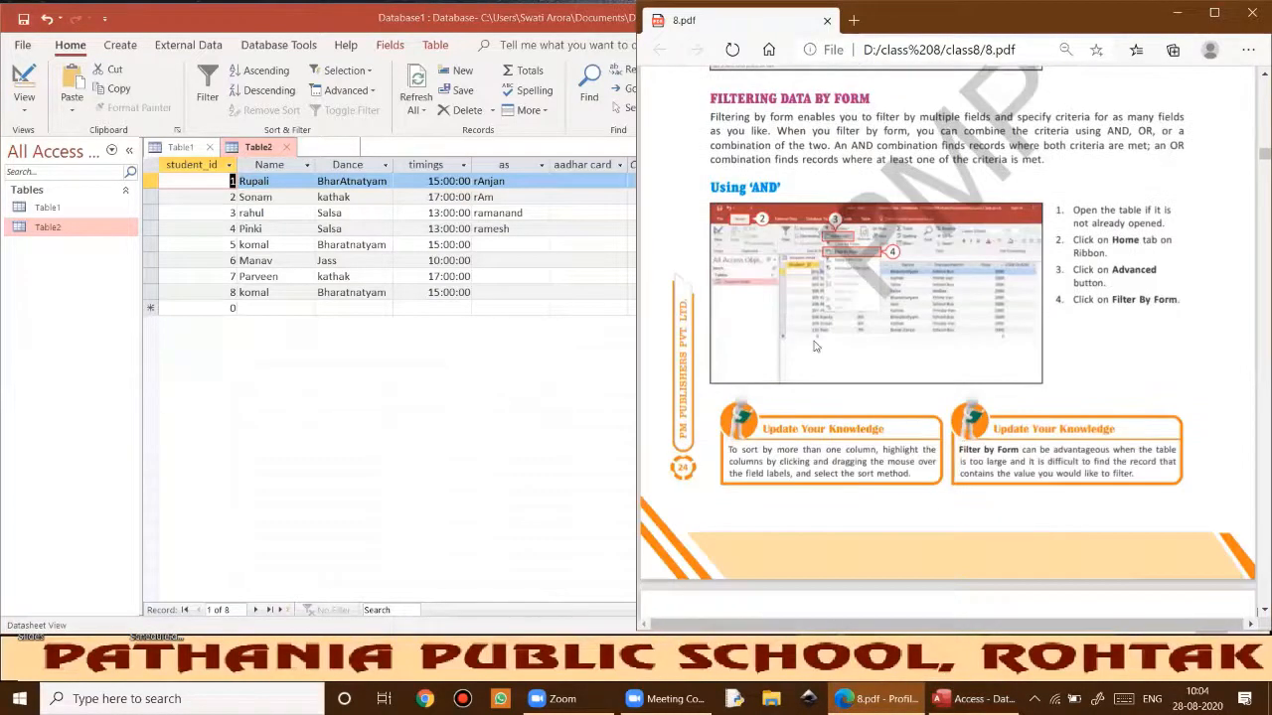
scroll(1070, 196, down, 1)
scroll(1070, 203, down, 3)
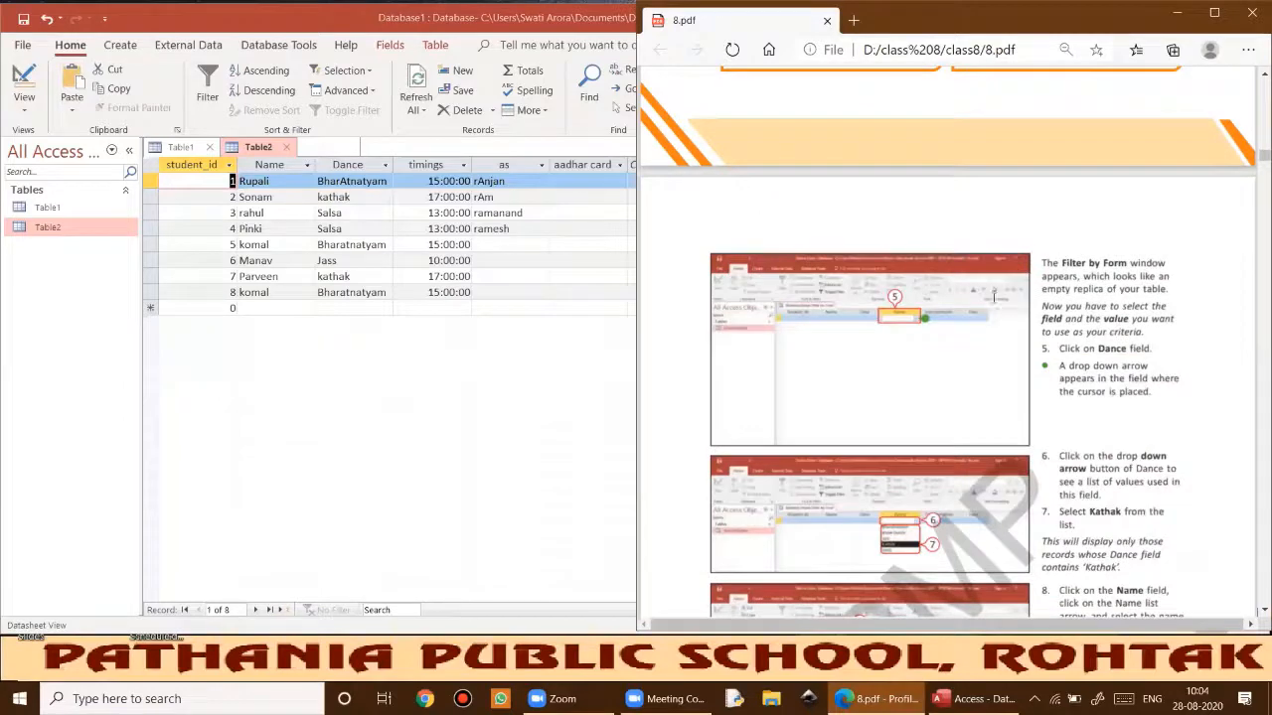
scroll(993, 296, down, 2)
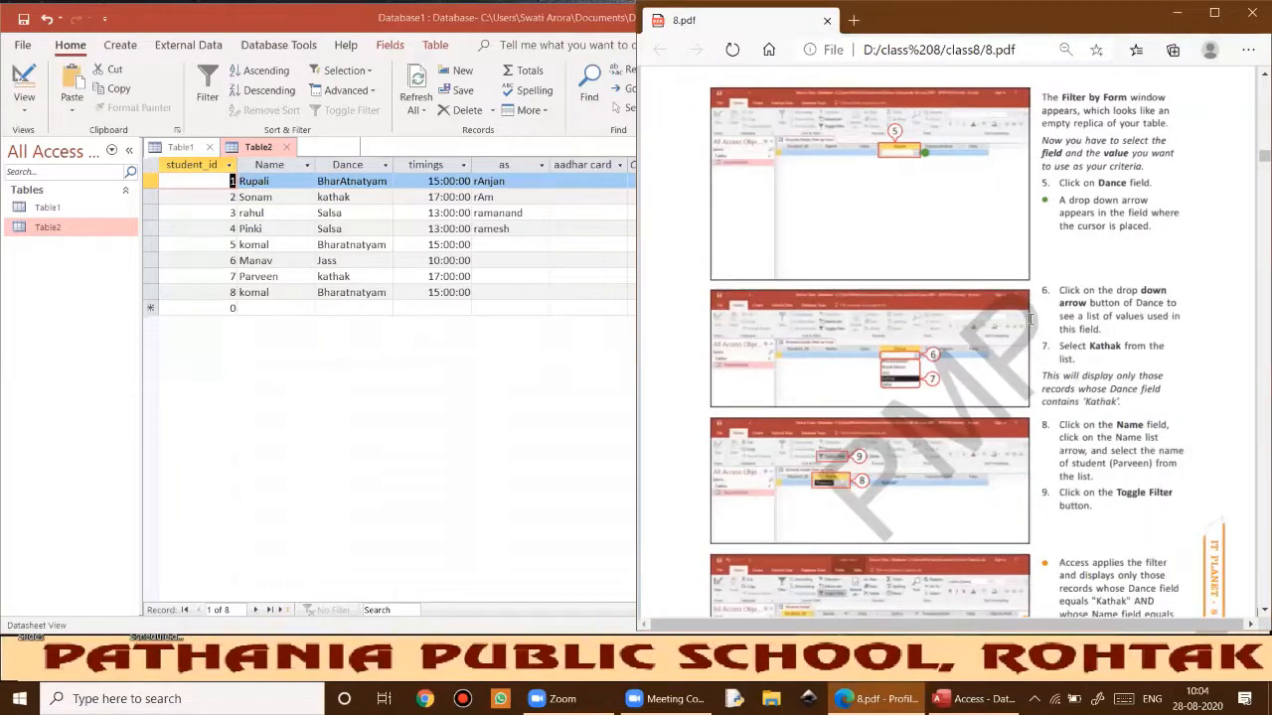
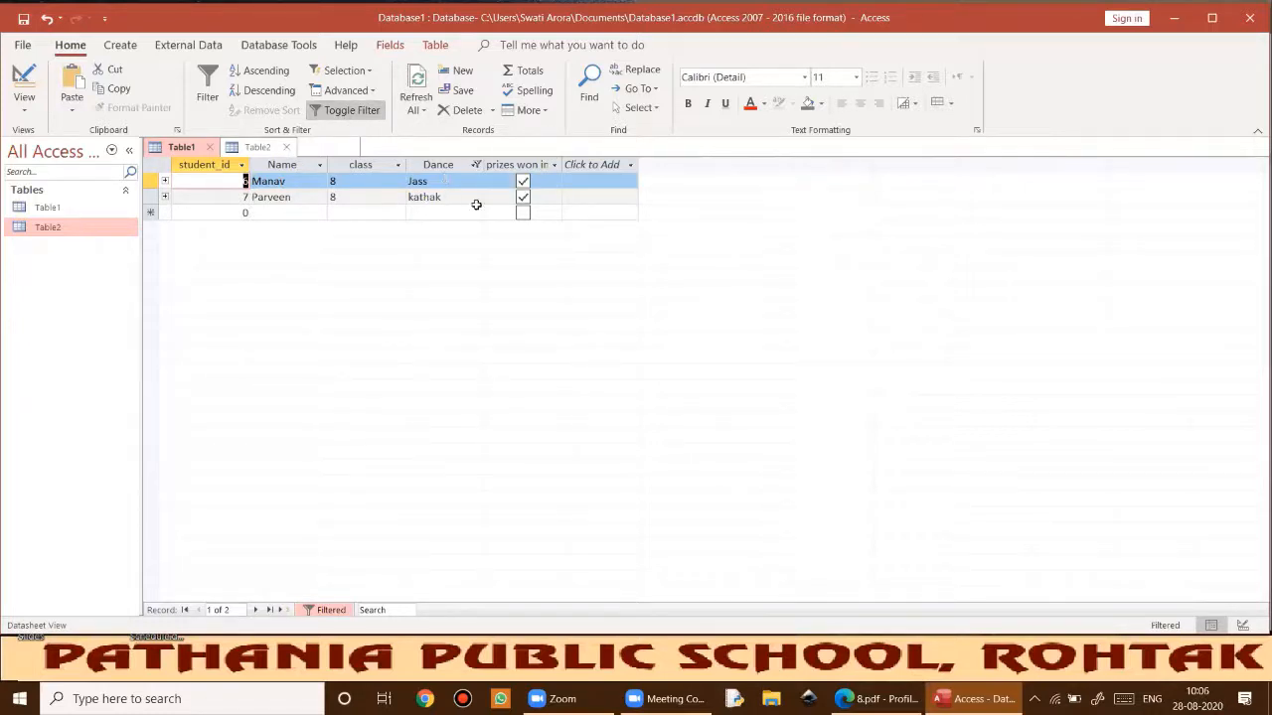
In Access, toggle Table1's filter to compare the records and clear all its filters.
click(351, 116)
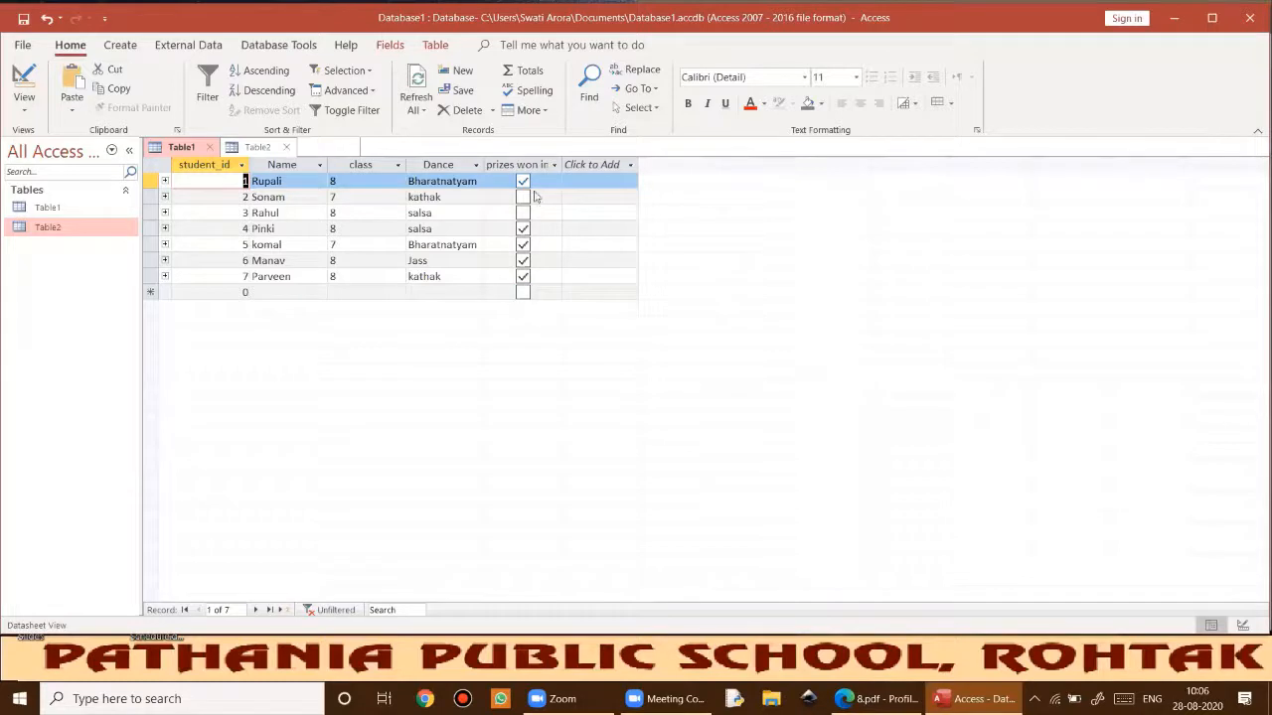
click(368, 116)
click(369, 112)
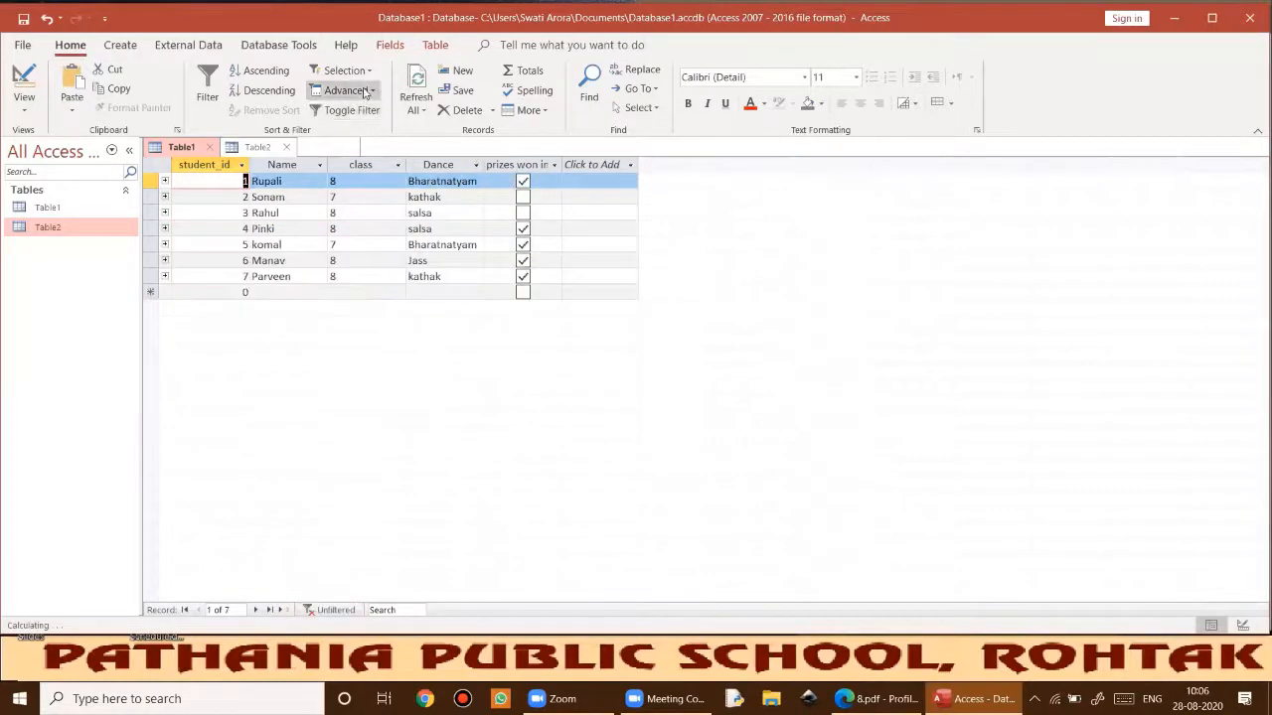
click(346, 90)
click(381, 112)
Open Filter By Form for Table1 and set the Dance criterion to Jass.
click(370, 92)
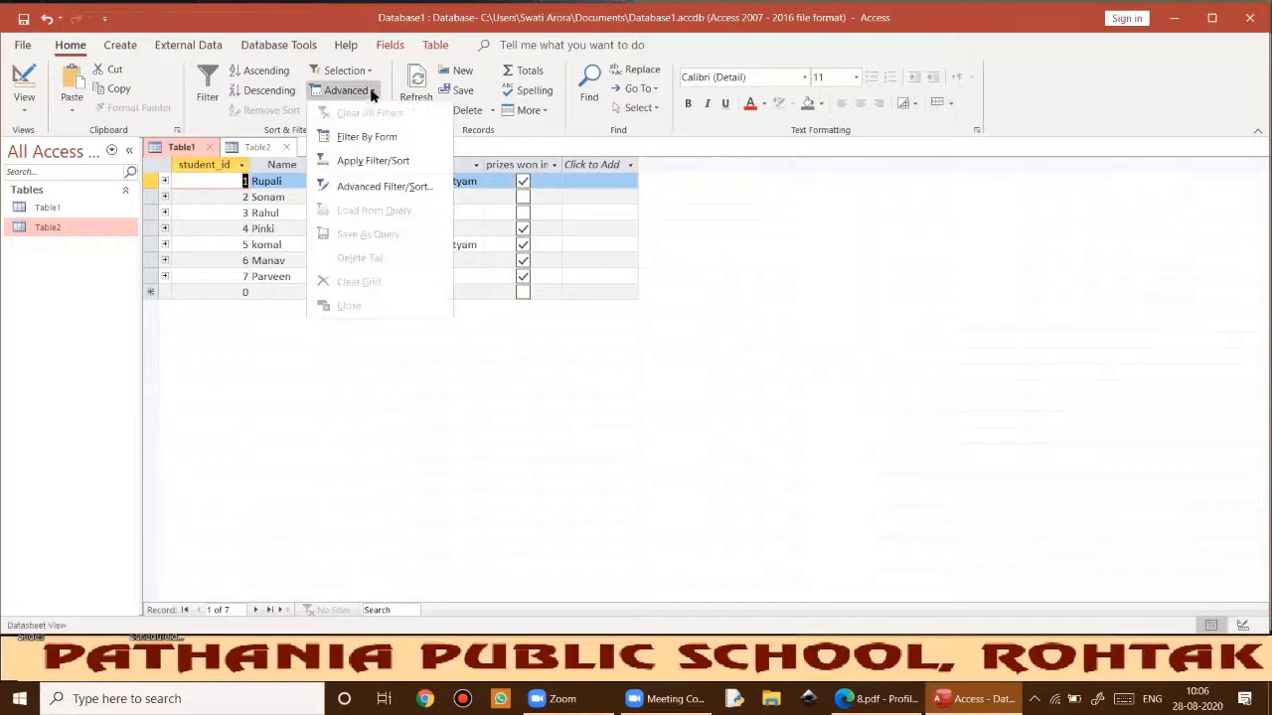
click(357, 142)
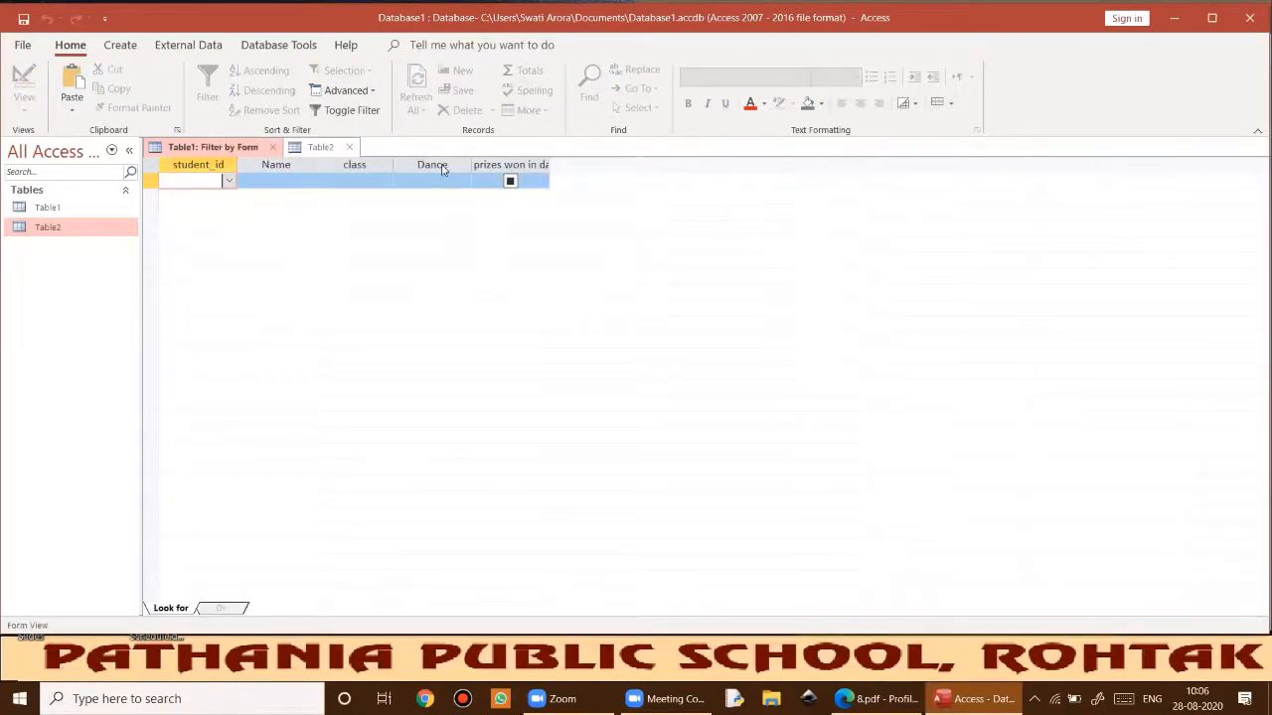
key(Tab)
key(Tab)
key(Tab)
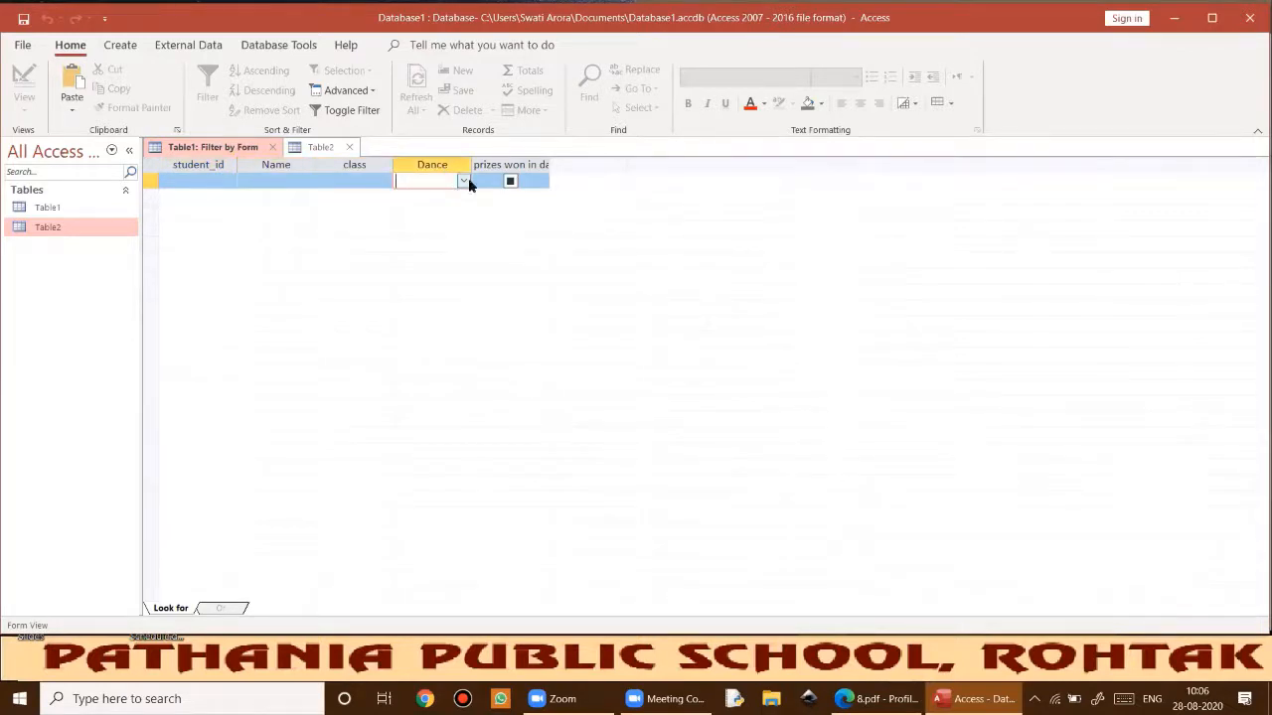
click(463, 181)
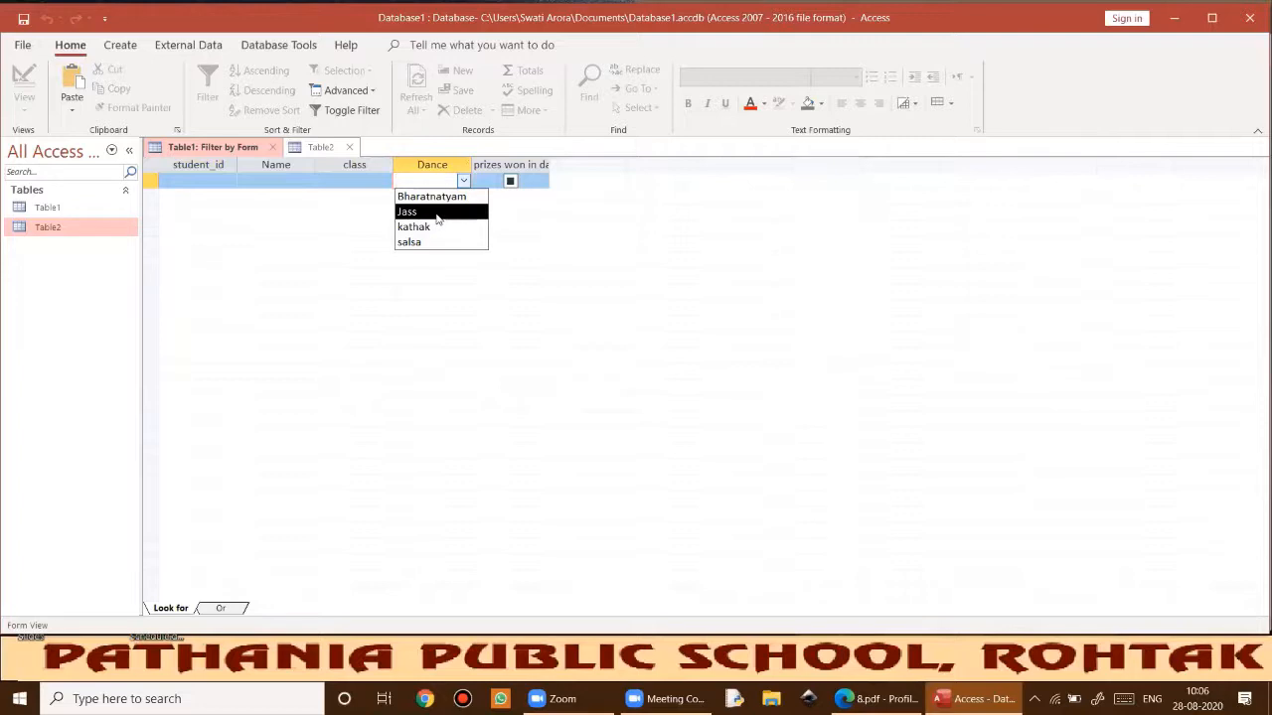
click(437, 215)
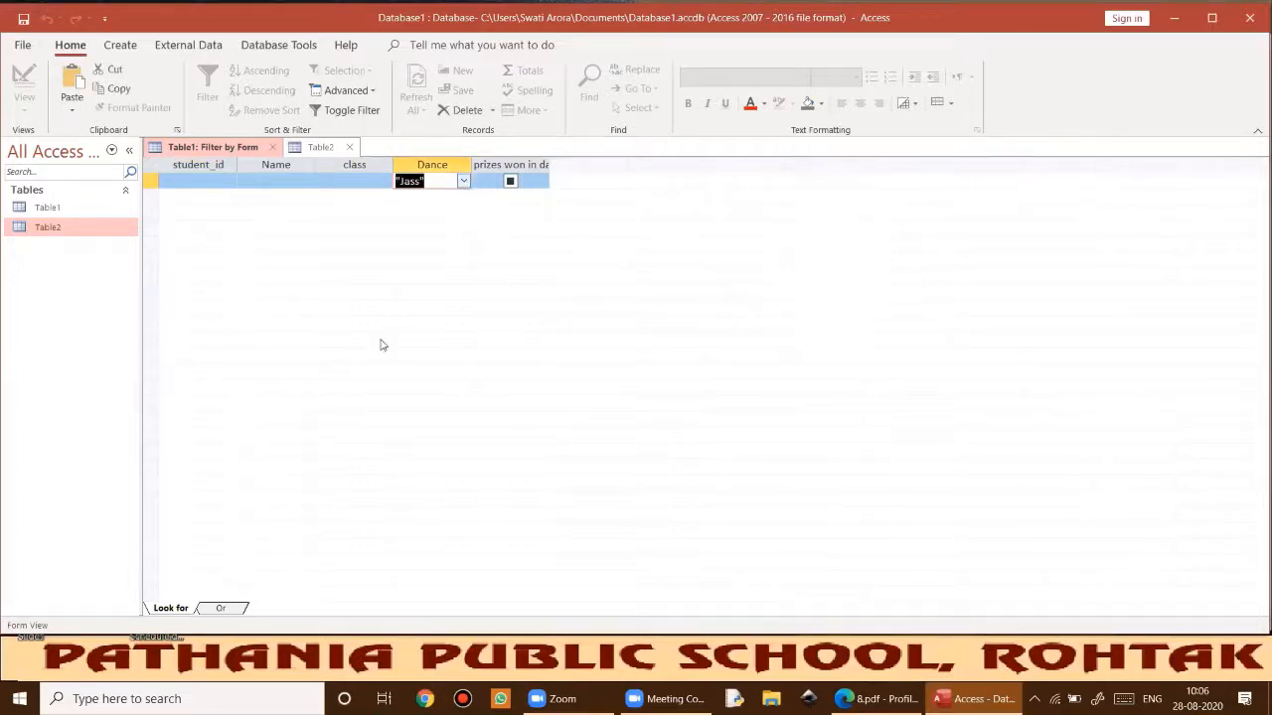
Add kathak as the Or alternative for Dance and apply the form filter to Table1.
click(218, 607)
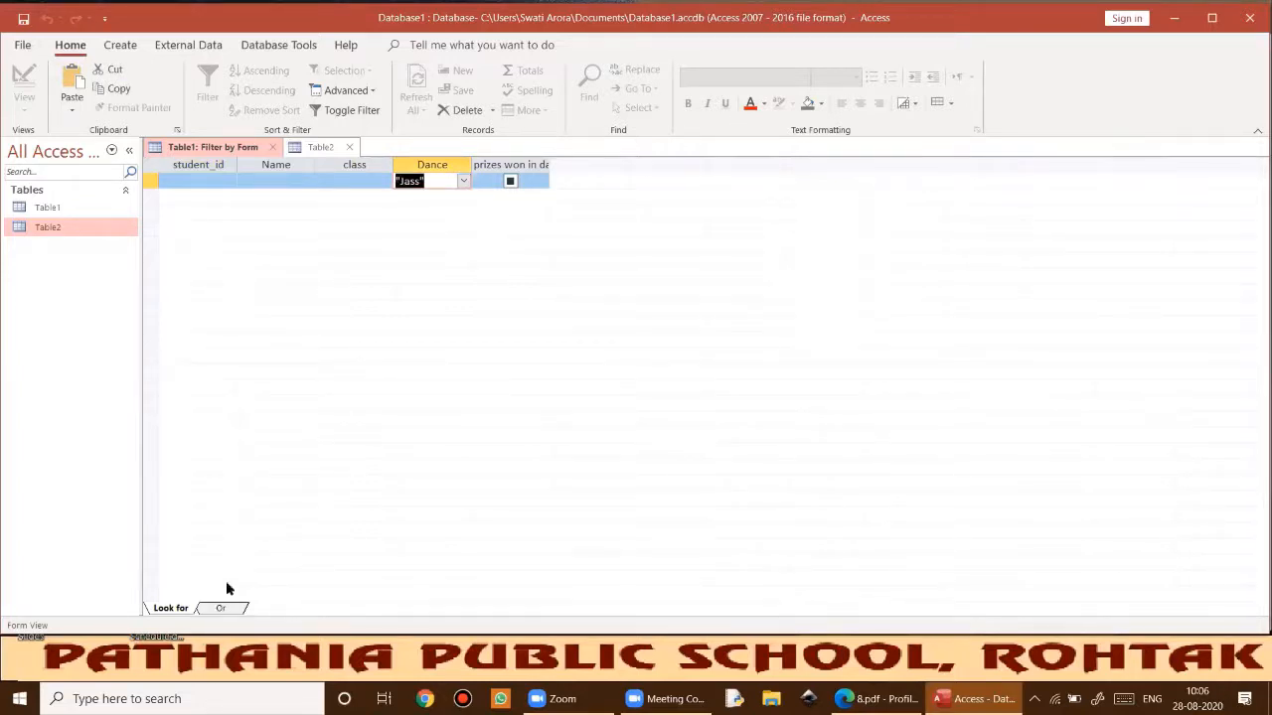
click(462, 182)
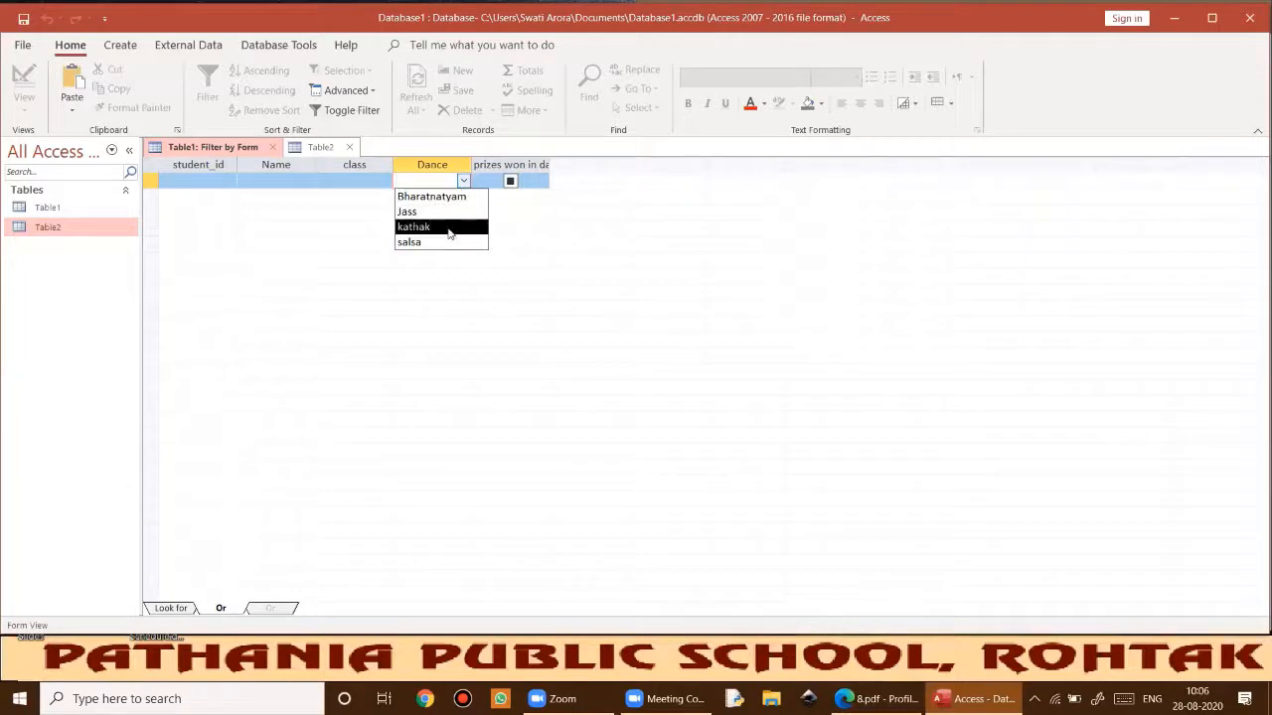
click(447, 229)
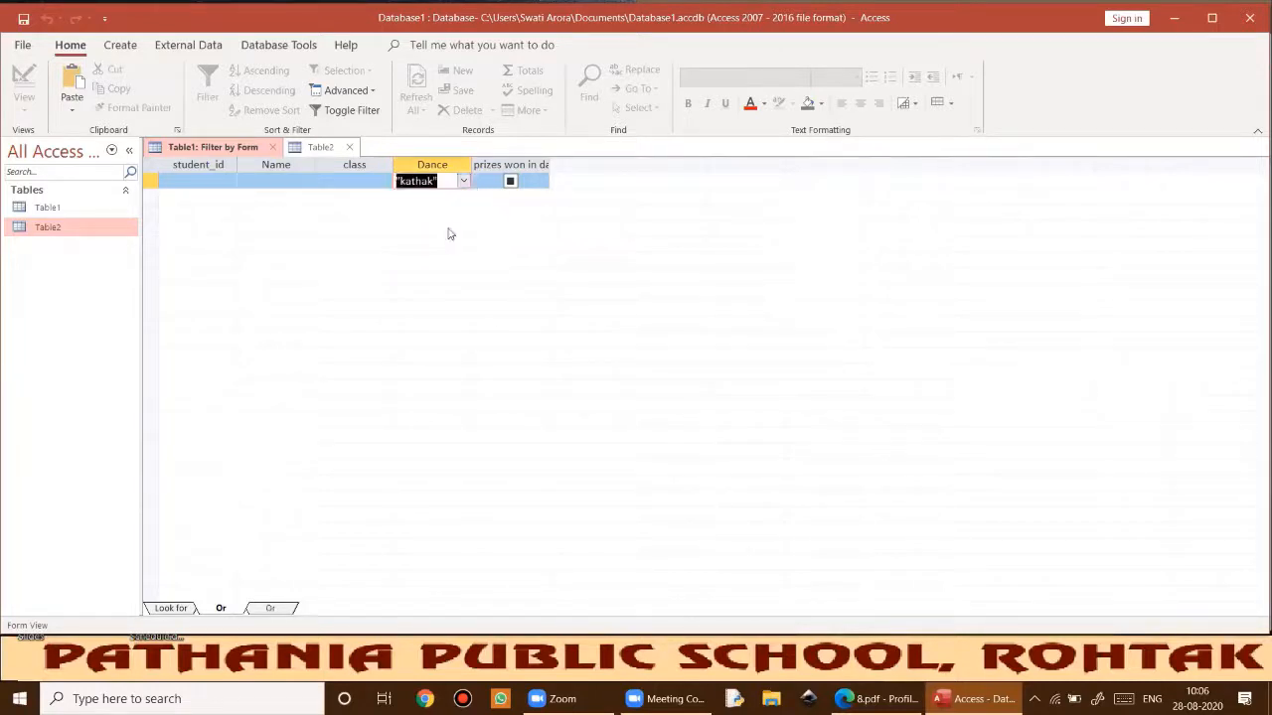
click(359, 114)
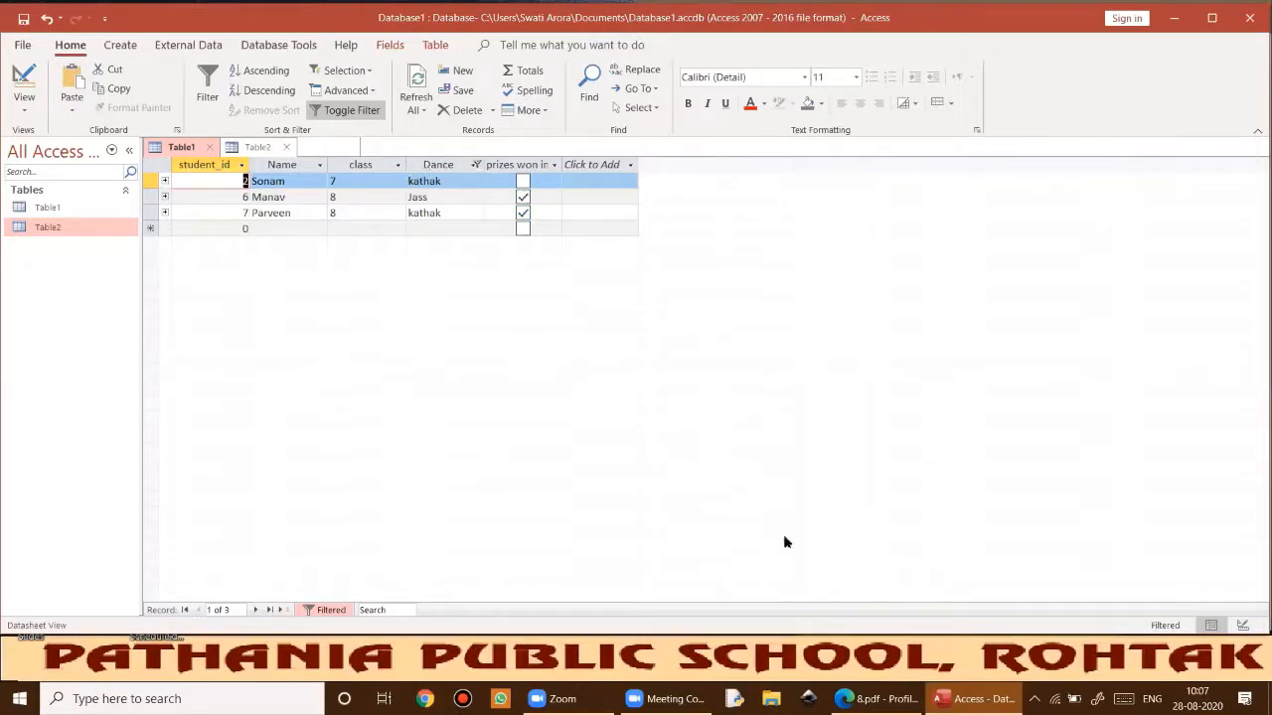
Review the Using 'OR' steps in 8.pdf and continue to the Creating Relationship Between Tables section.
click(870, 699)
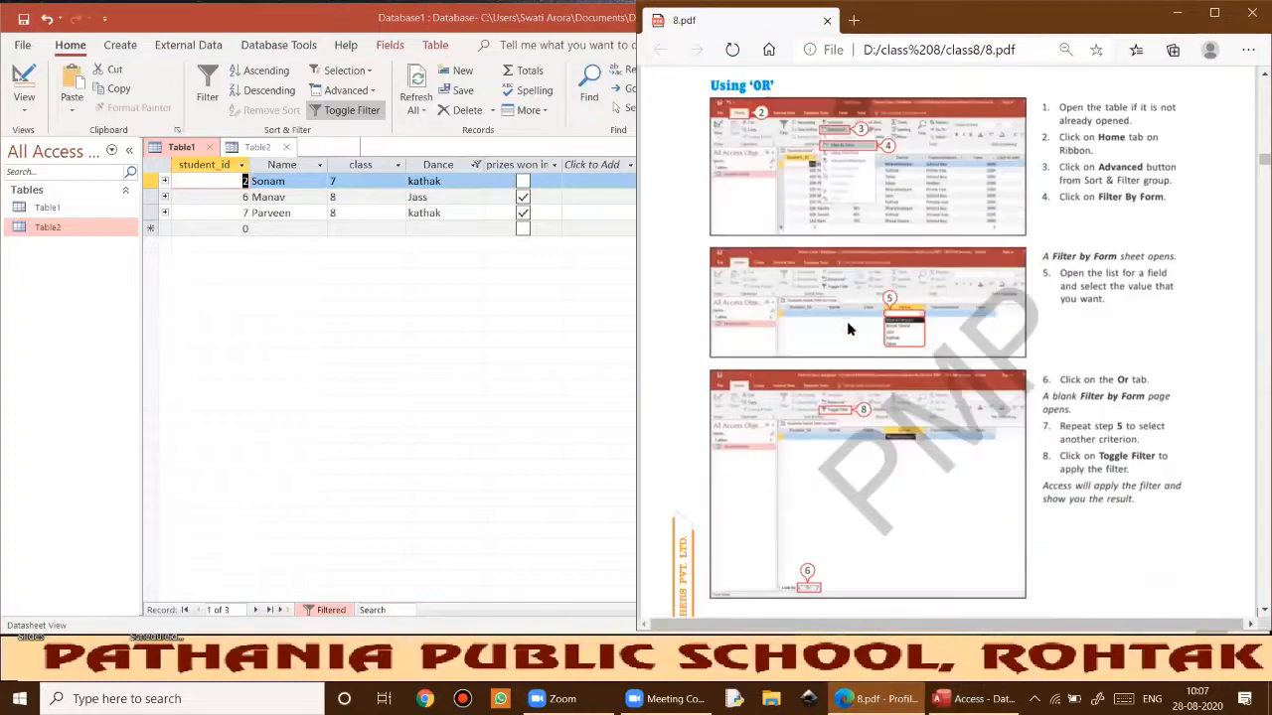
scroll(1184, 226, down, 3)
scroll(1099, 314, down, 6)
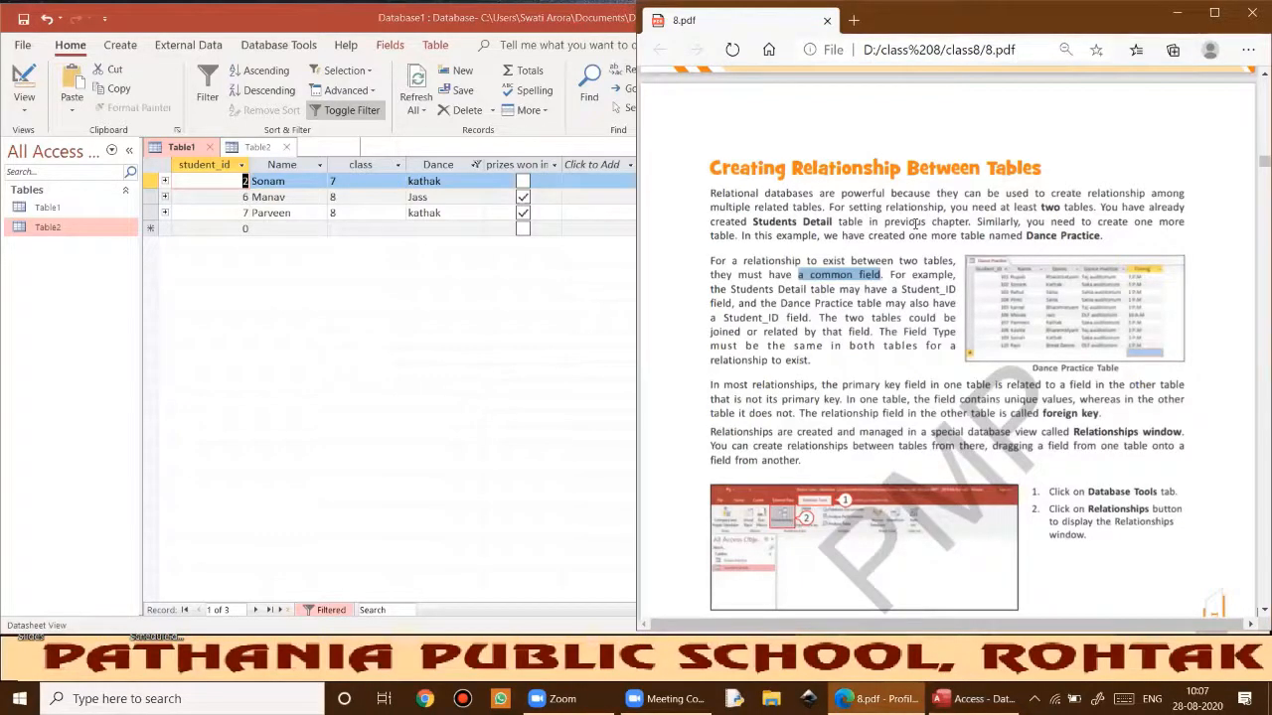
Return to Access, clear all filters from Table1, and bring up Table2.
click(363, 98)
click(365, 92)
click(383, 115)
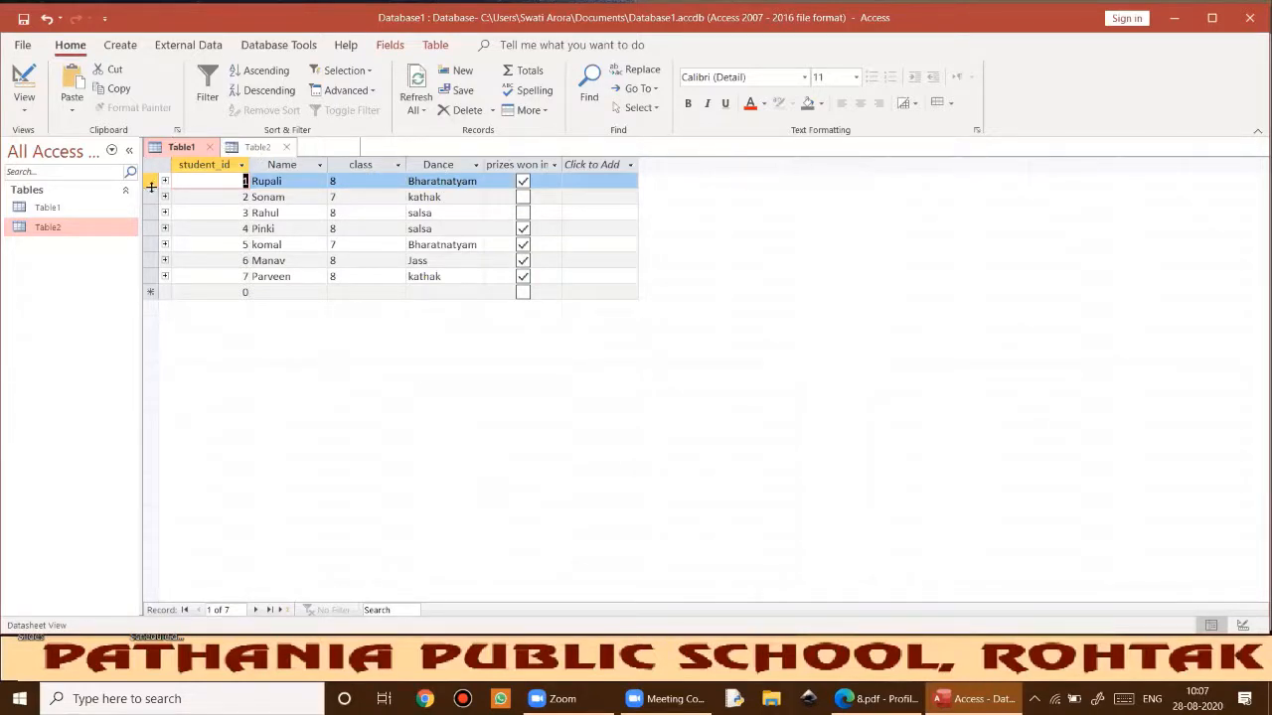
click(257, 148)
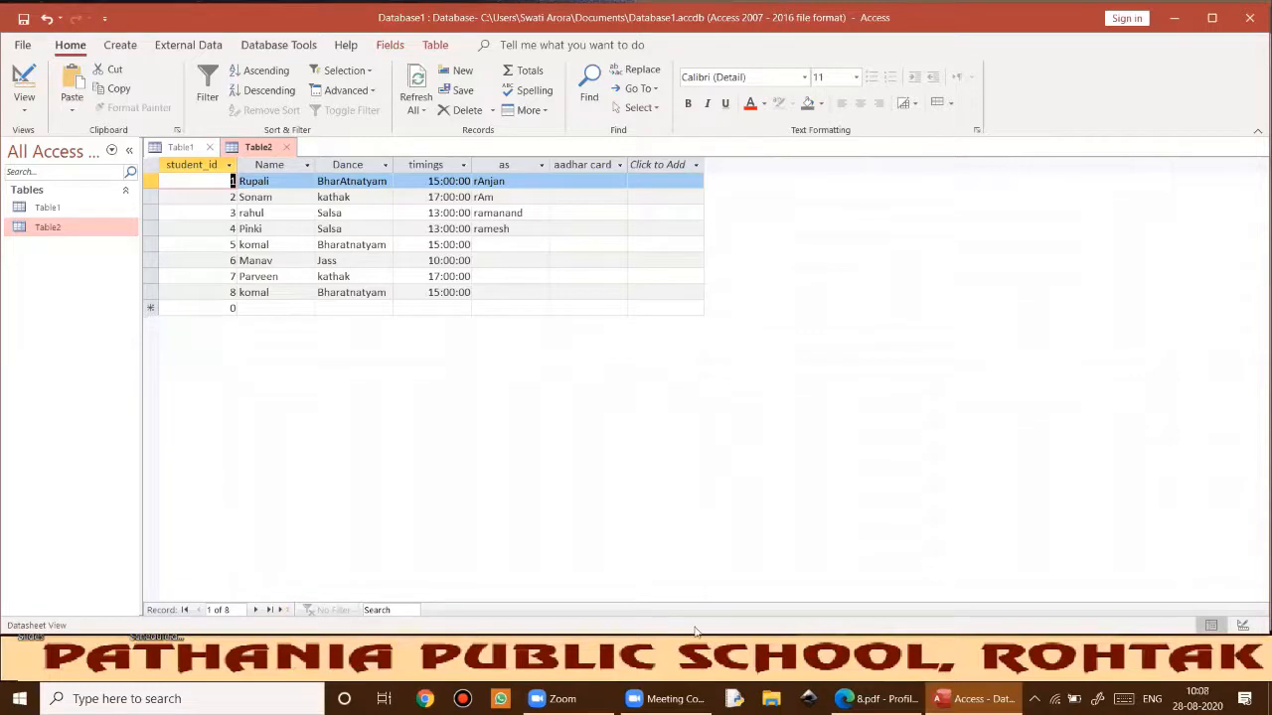
Consult the Creating Relationship Between Tables section in 8.pdf, and in Access open Table2 in Design View.
click(876, 699)
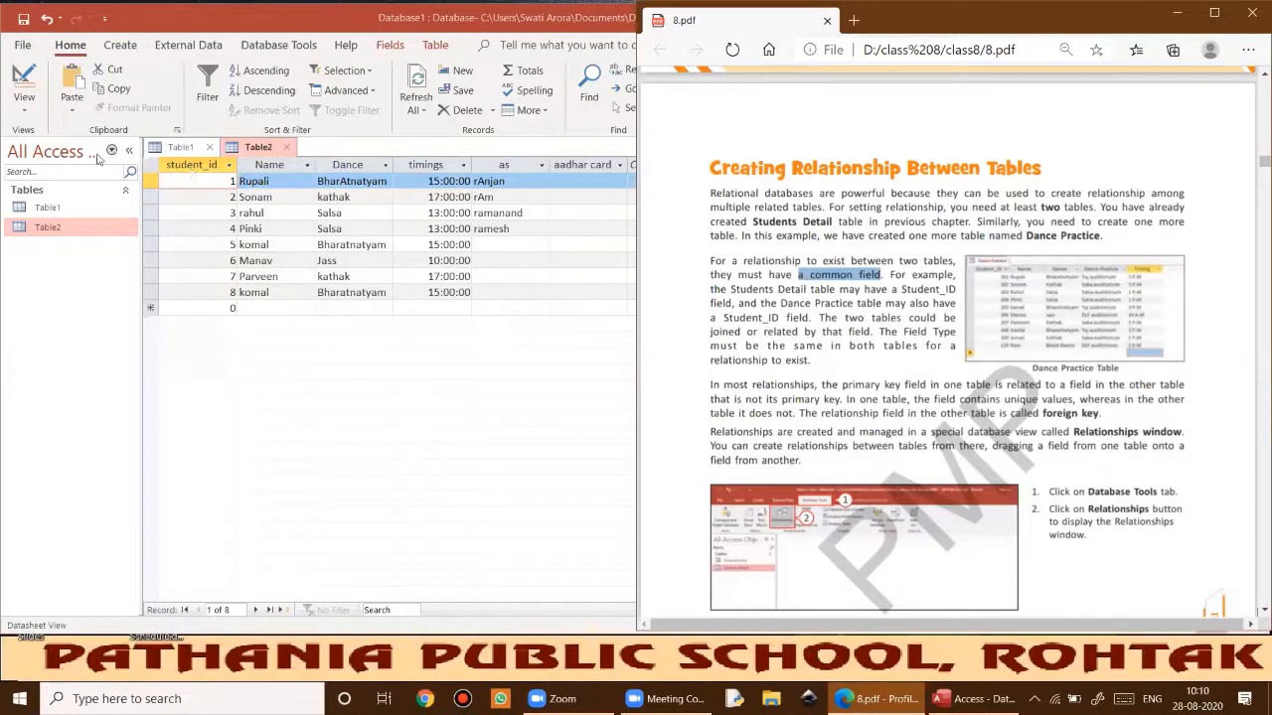
click(27, 118)
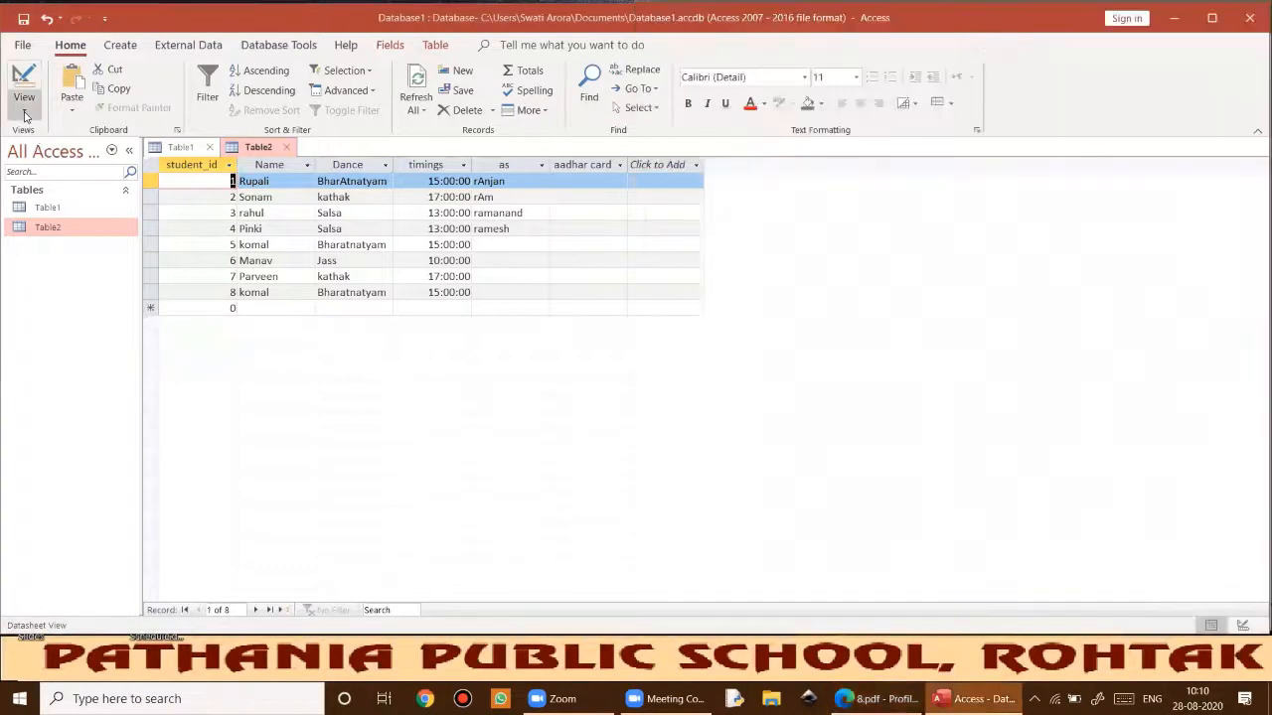
click(25, 112)
click(57, 182)
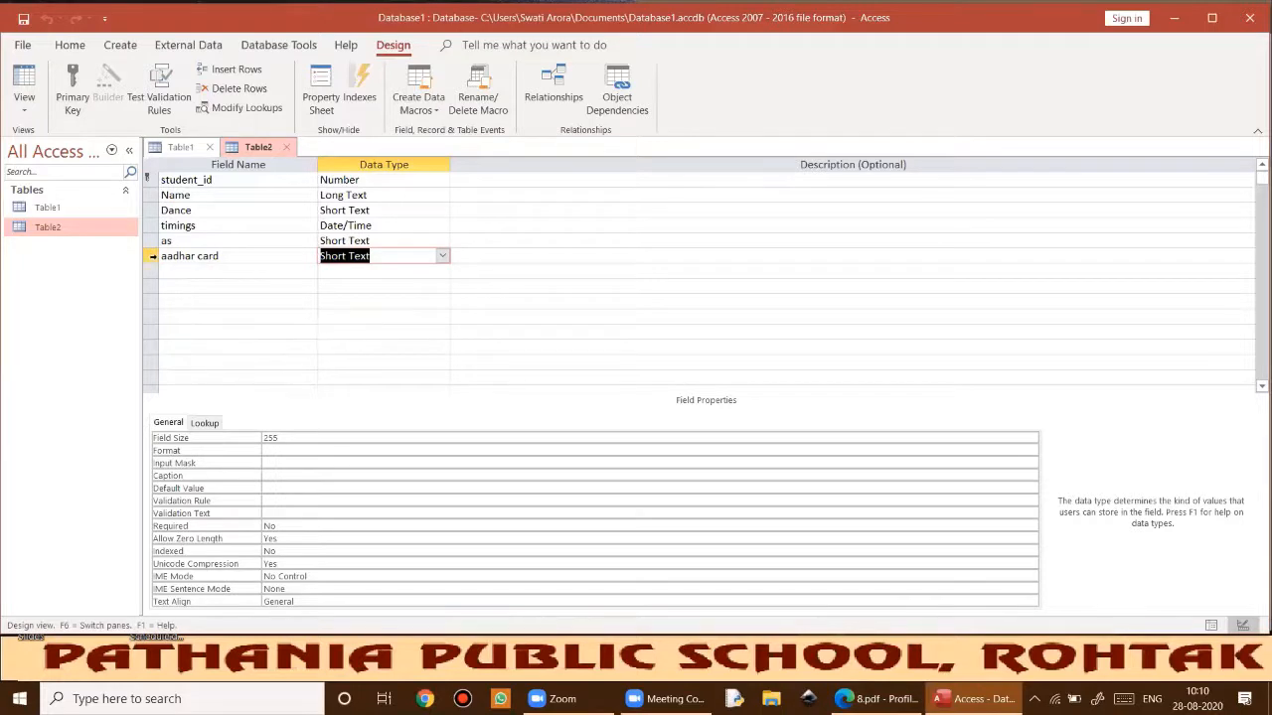
Make the aadhar card field Table2's primary key and reassign the key to student_id.
click(151, 256)
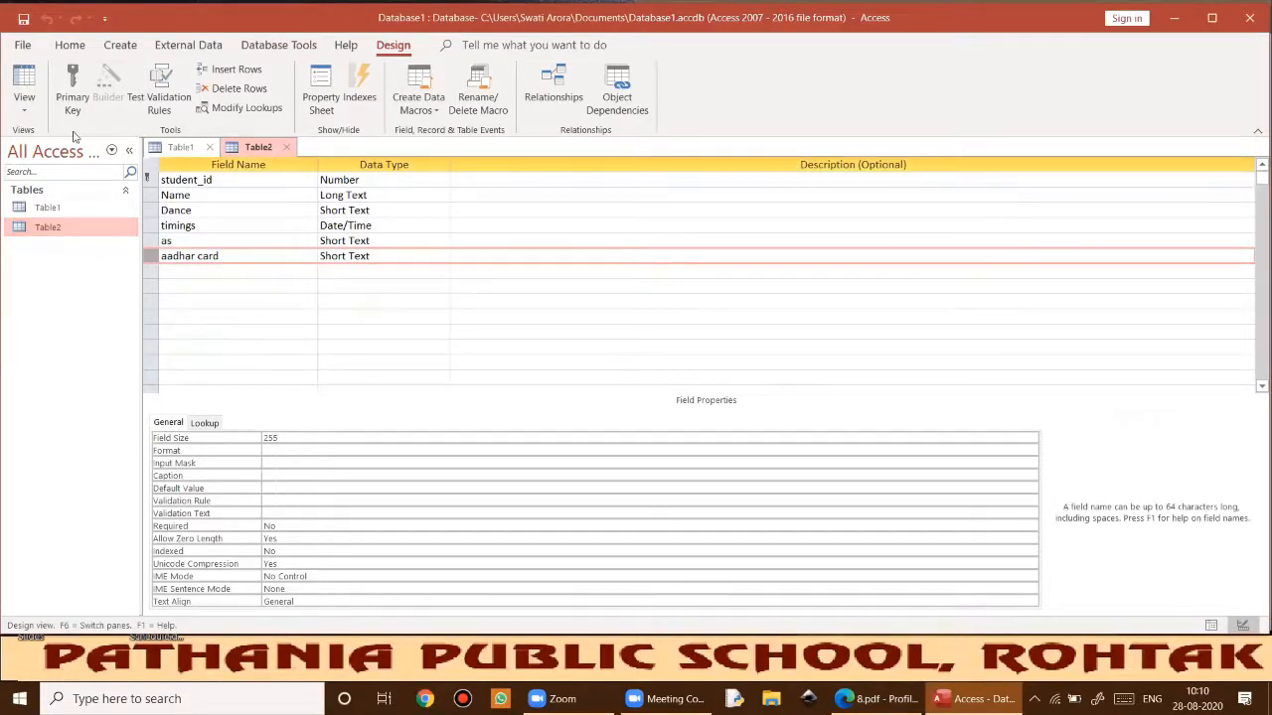
click(78, 86)
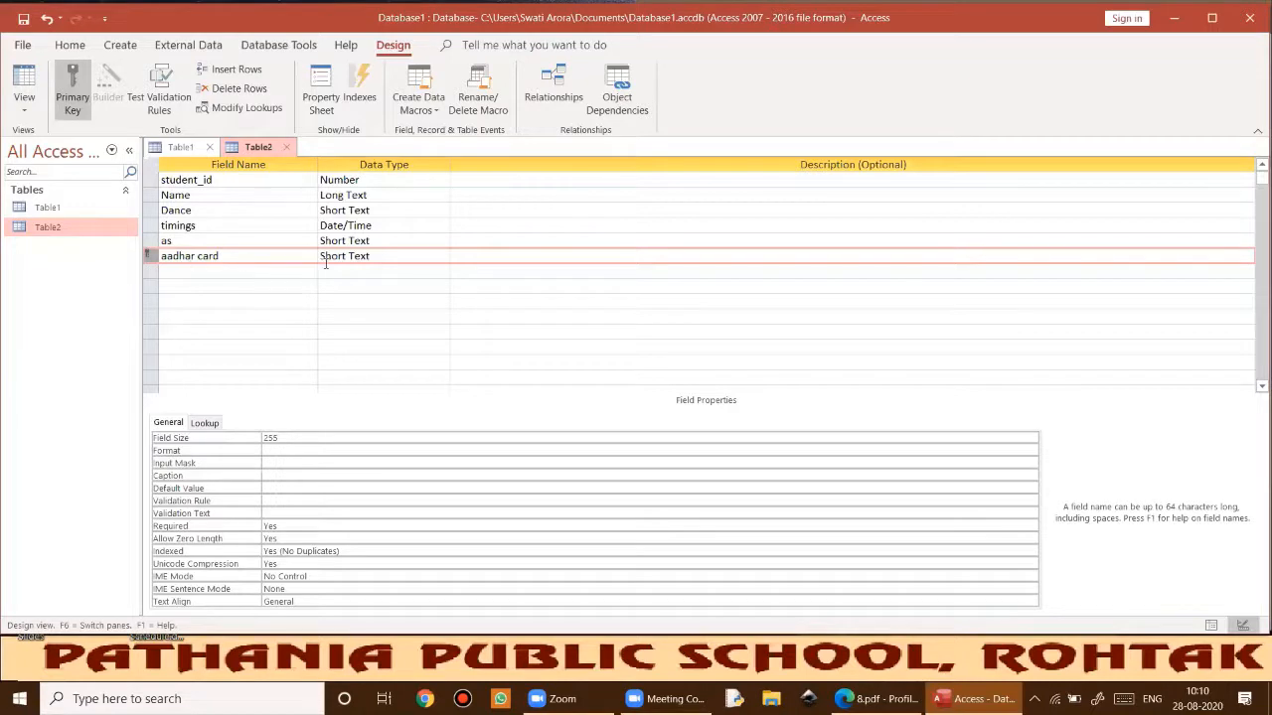
click(149, 184)
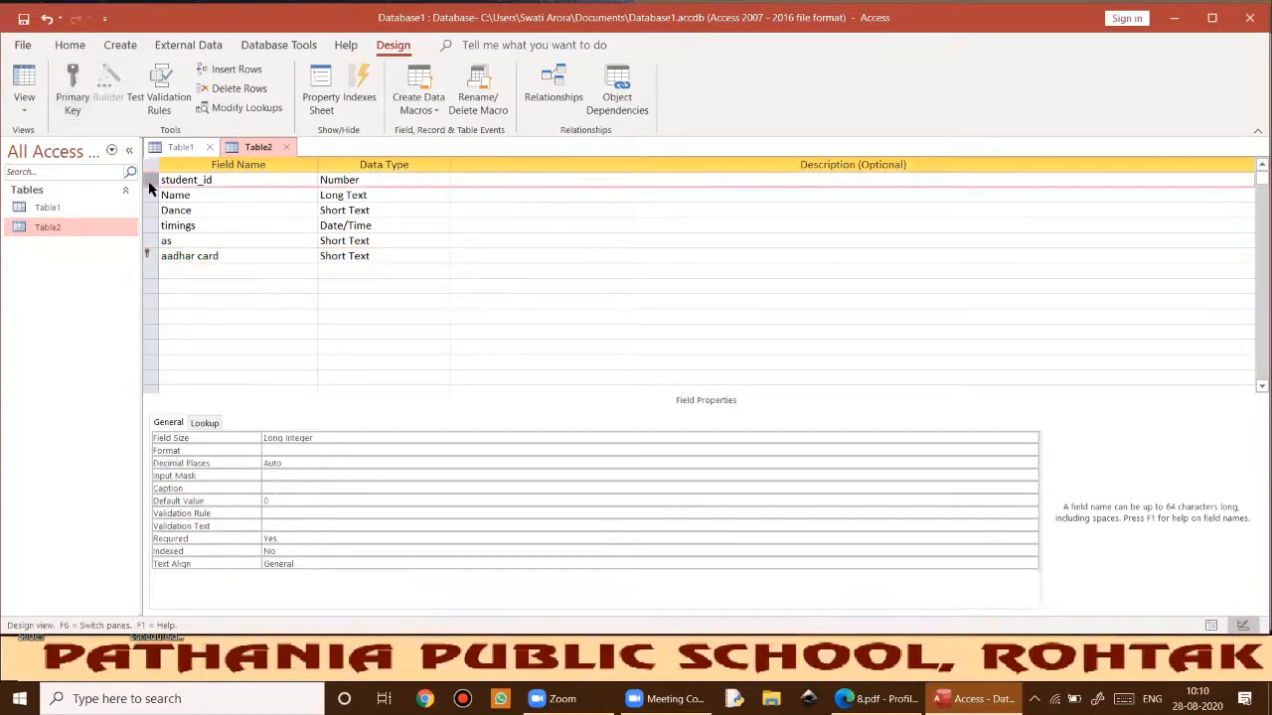
click(73, 86)
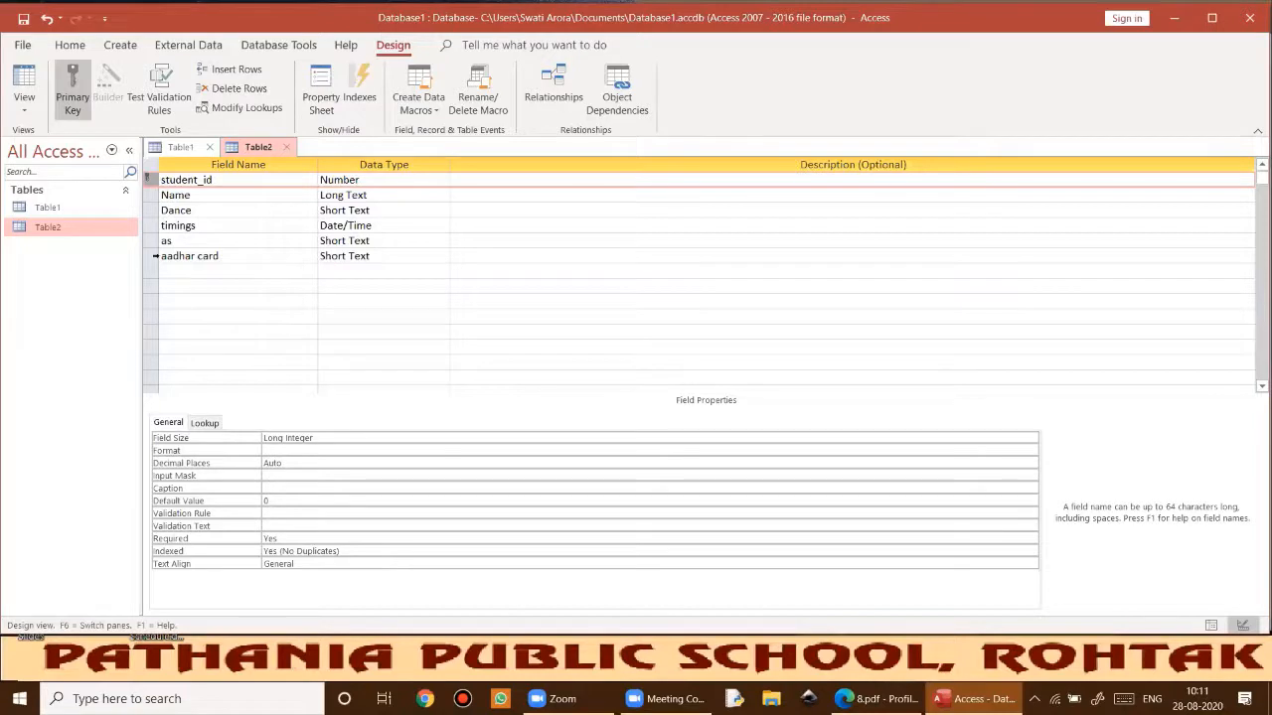
click(23, 107)
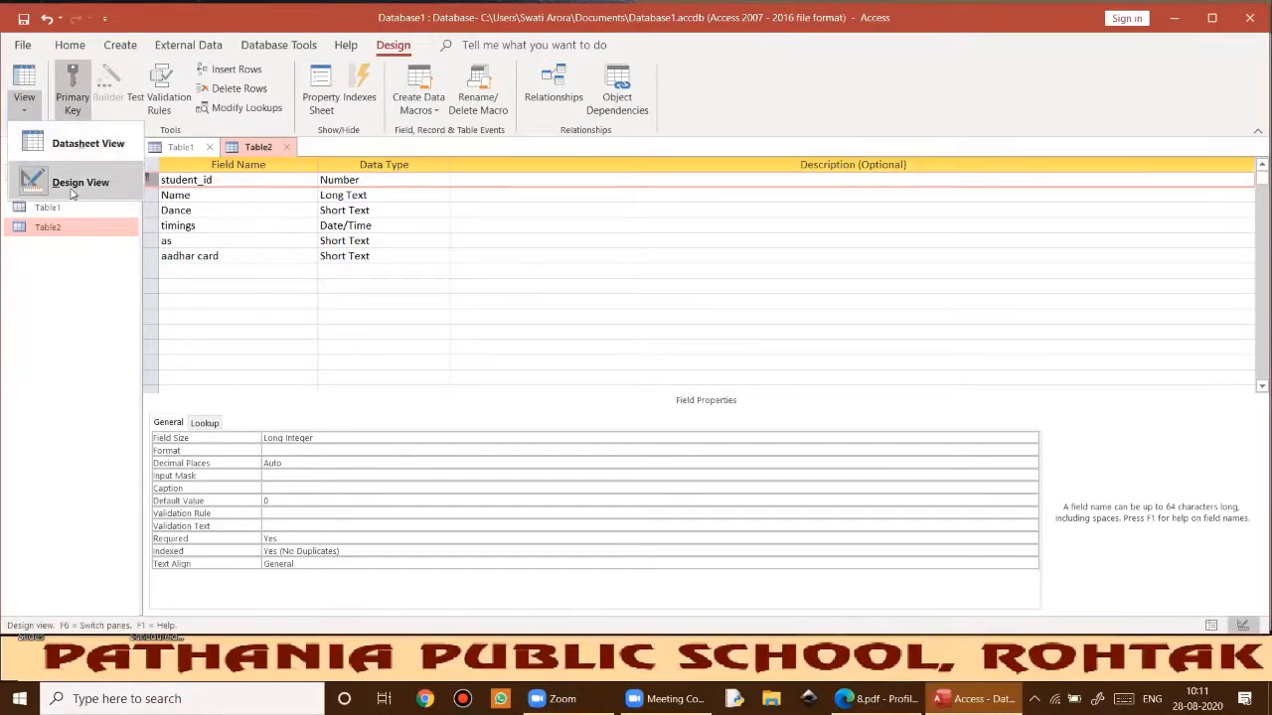
click(152, 202)
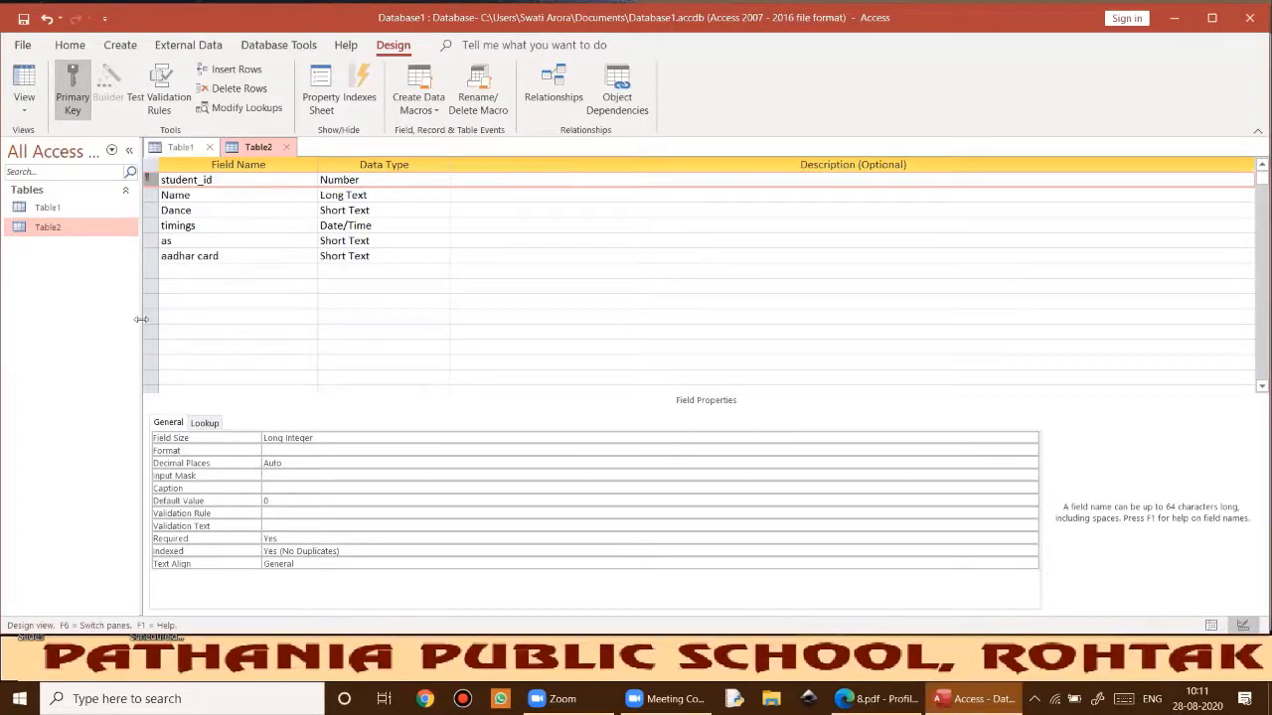
Repeat the primary key change in Table2, moving it to aadhar card and back to student_id.
click(152, 256)
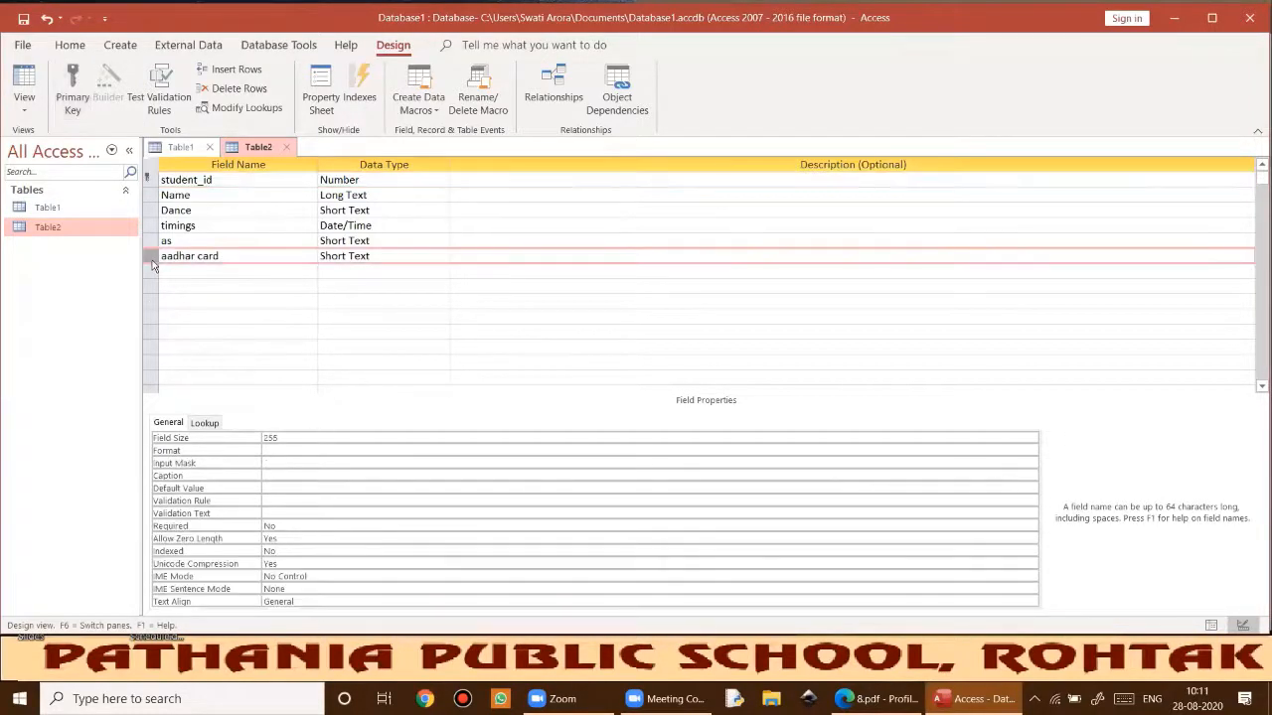
click(72, 90)
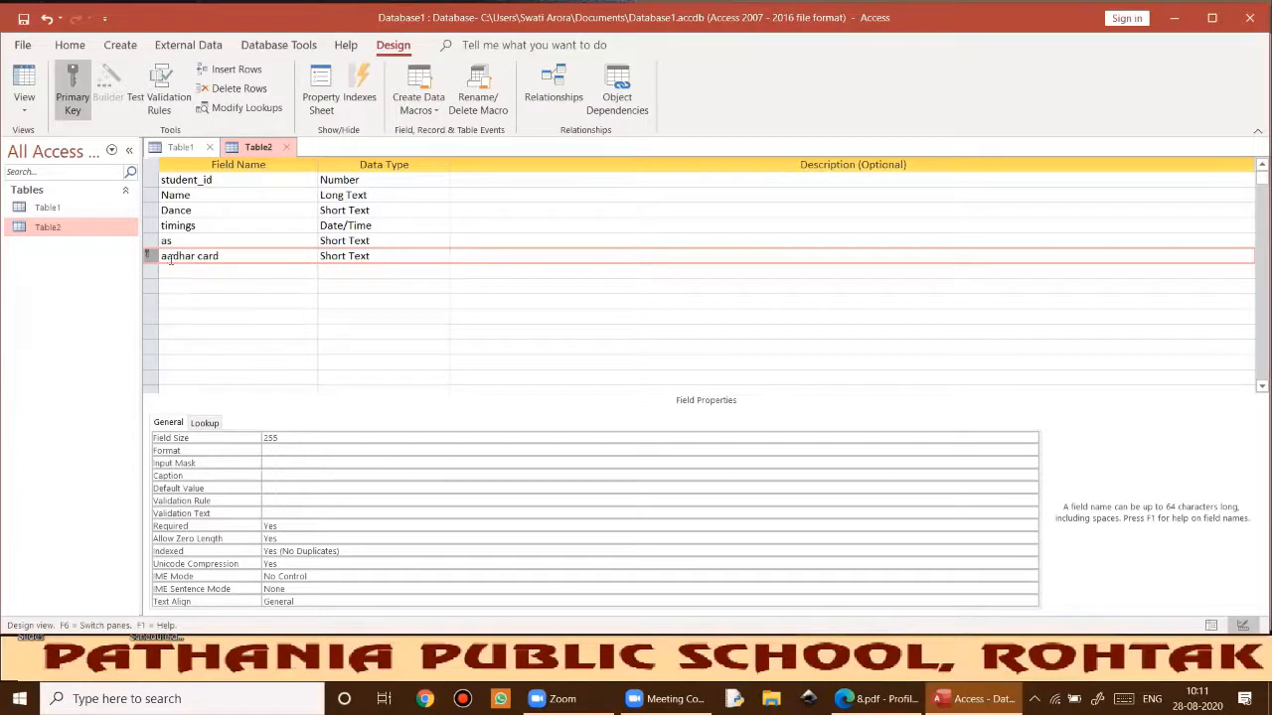
click(149, 181)
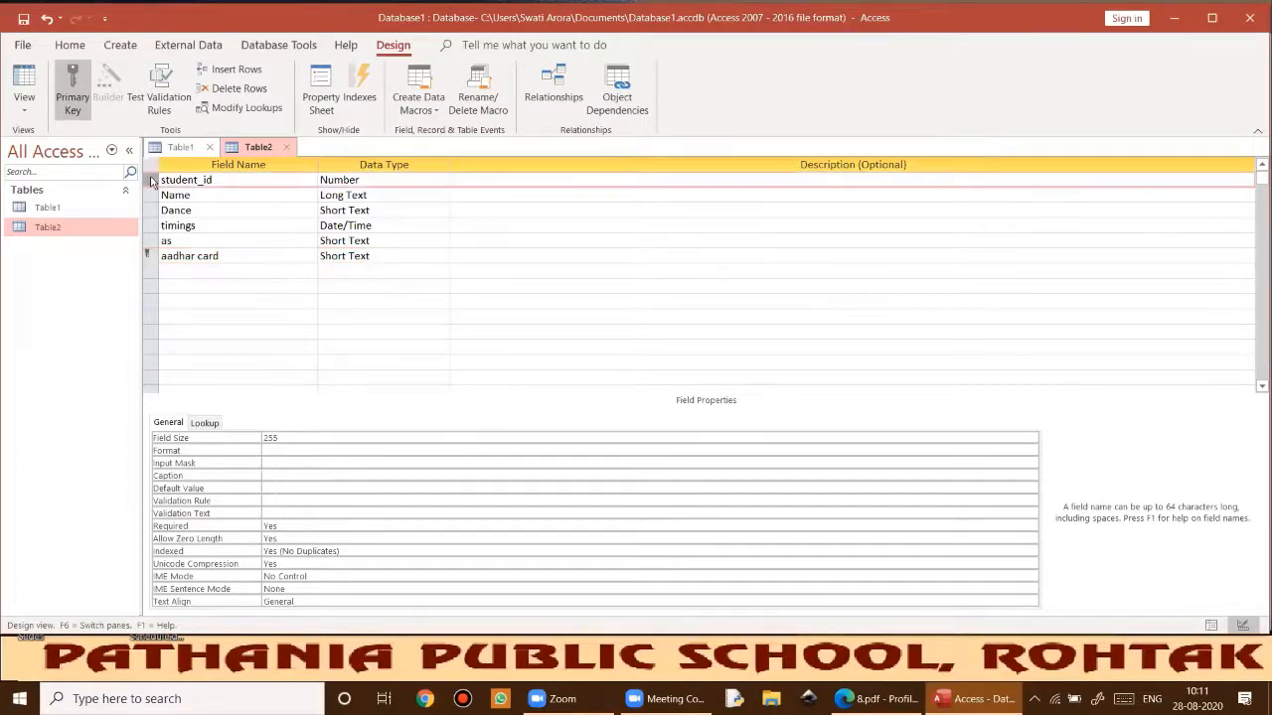
click(72, 90)
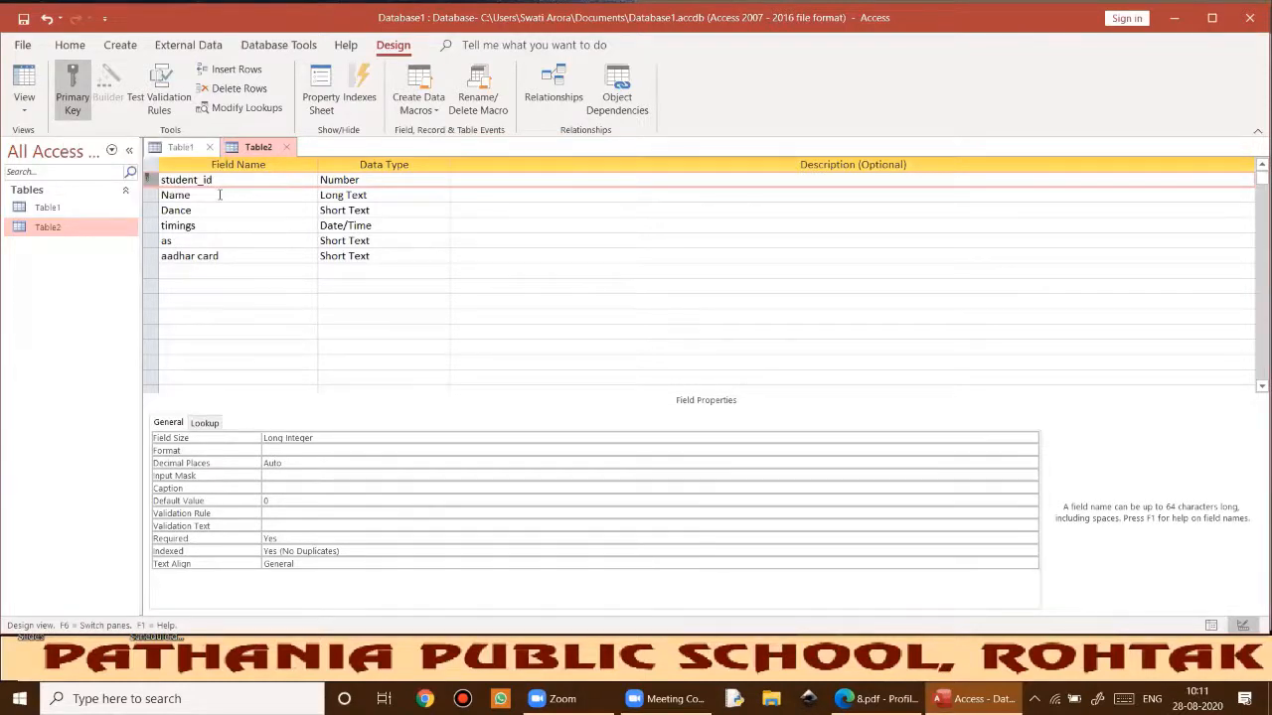
Return Table2 from Design View to Datasheet View.
click(24, 111)
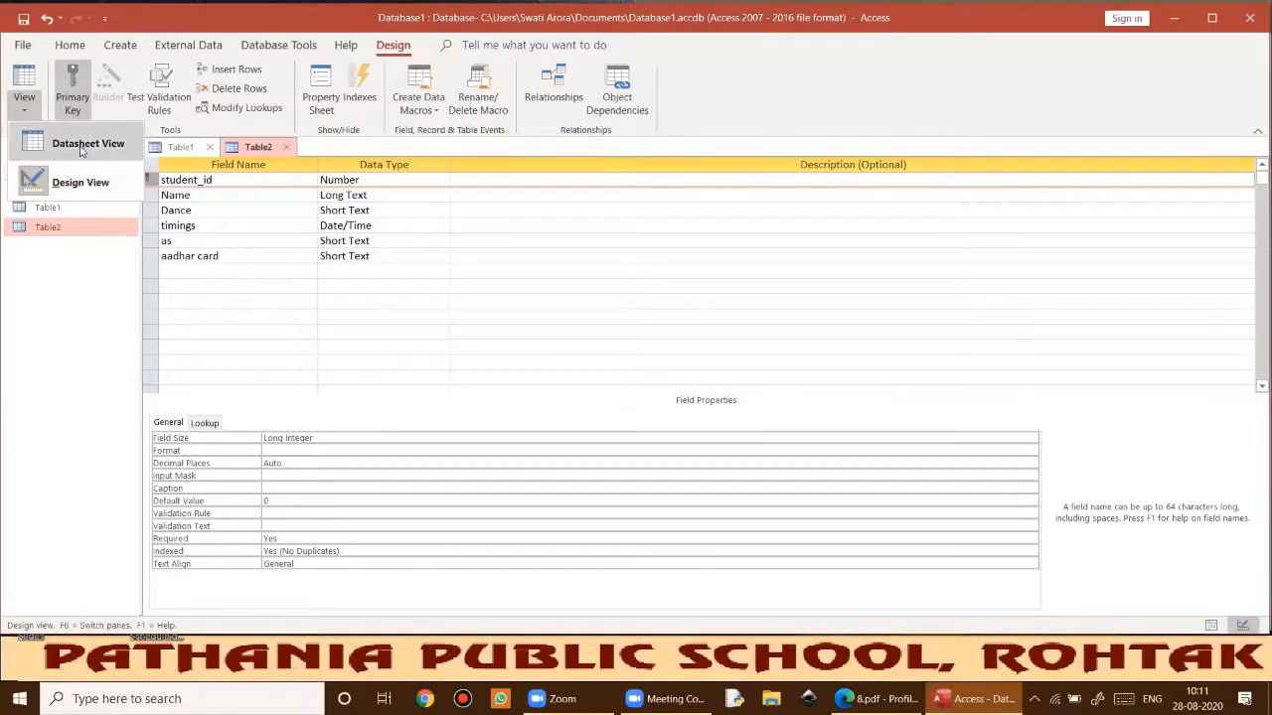
click(83, 144)
click(608, 401)
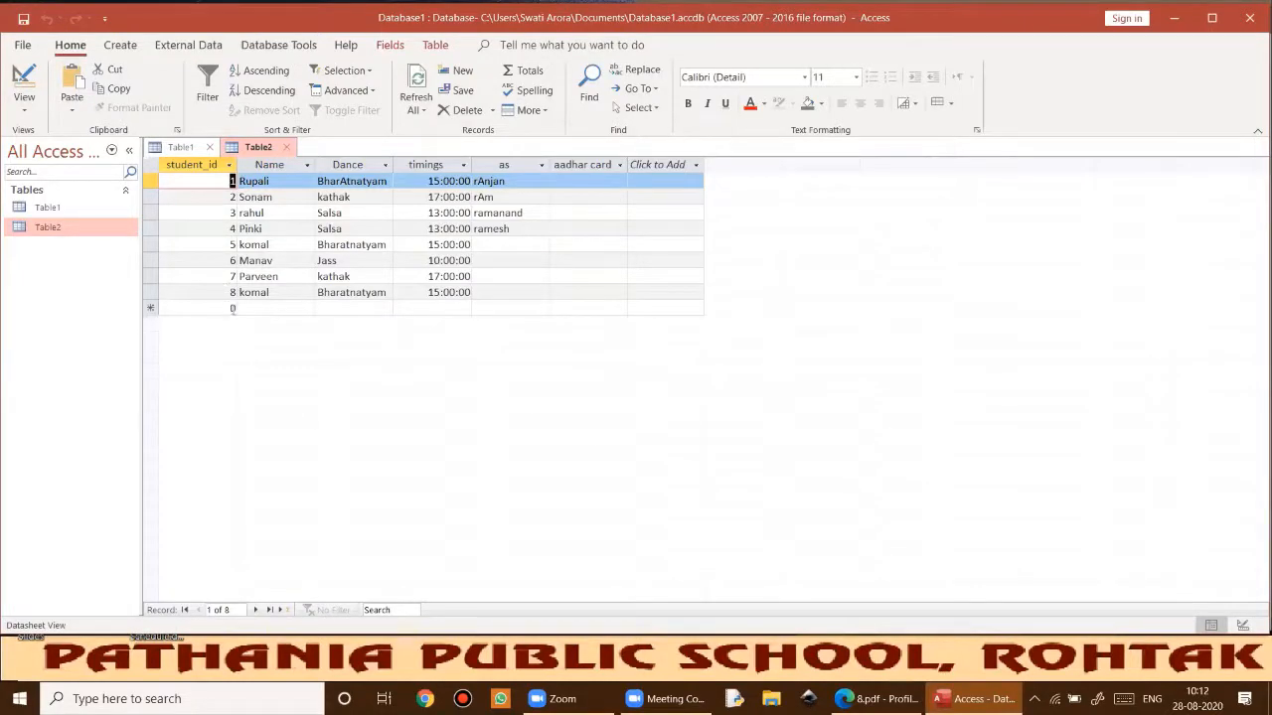
Add a record to Table2 with the duplicate student_id 4 and fxxxxxb as the Name.
click(234, 312)
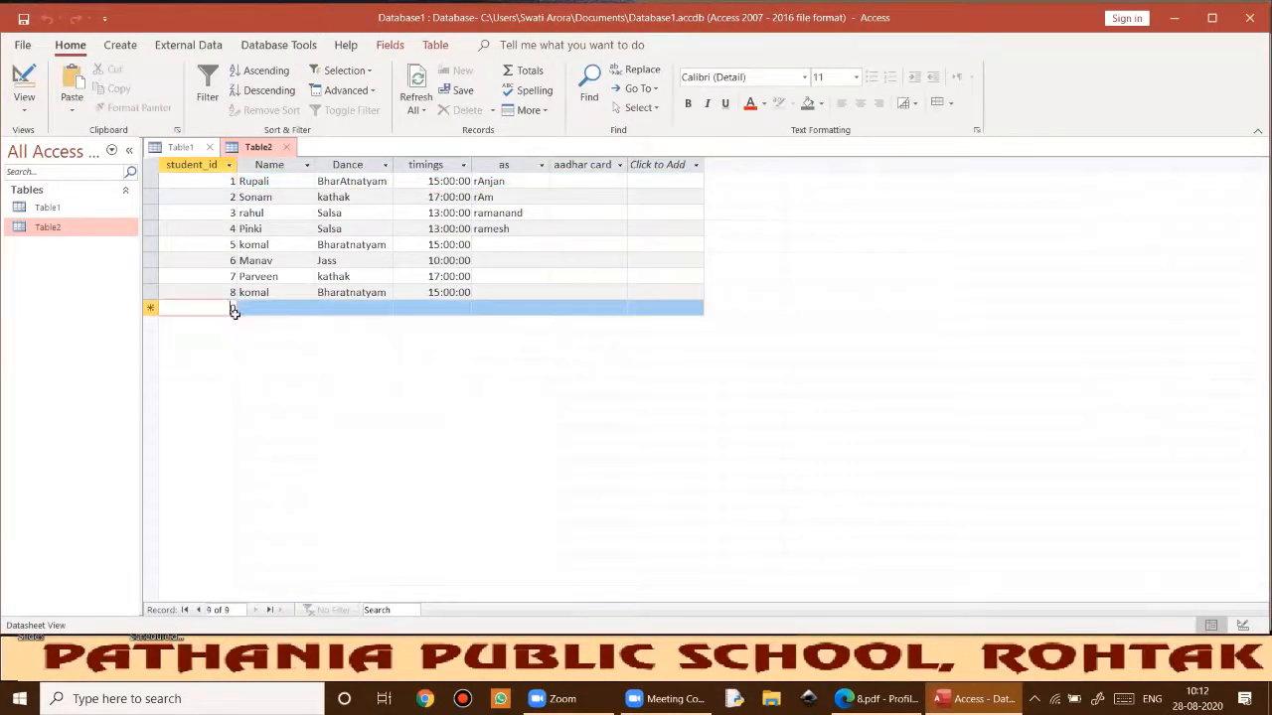
text(4)
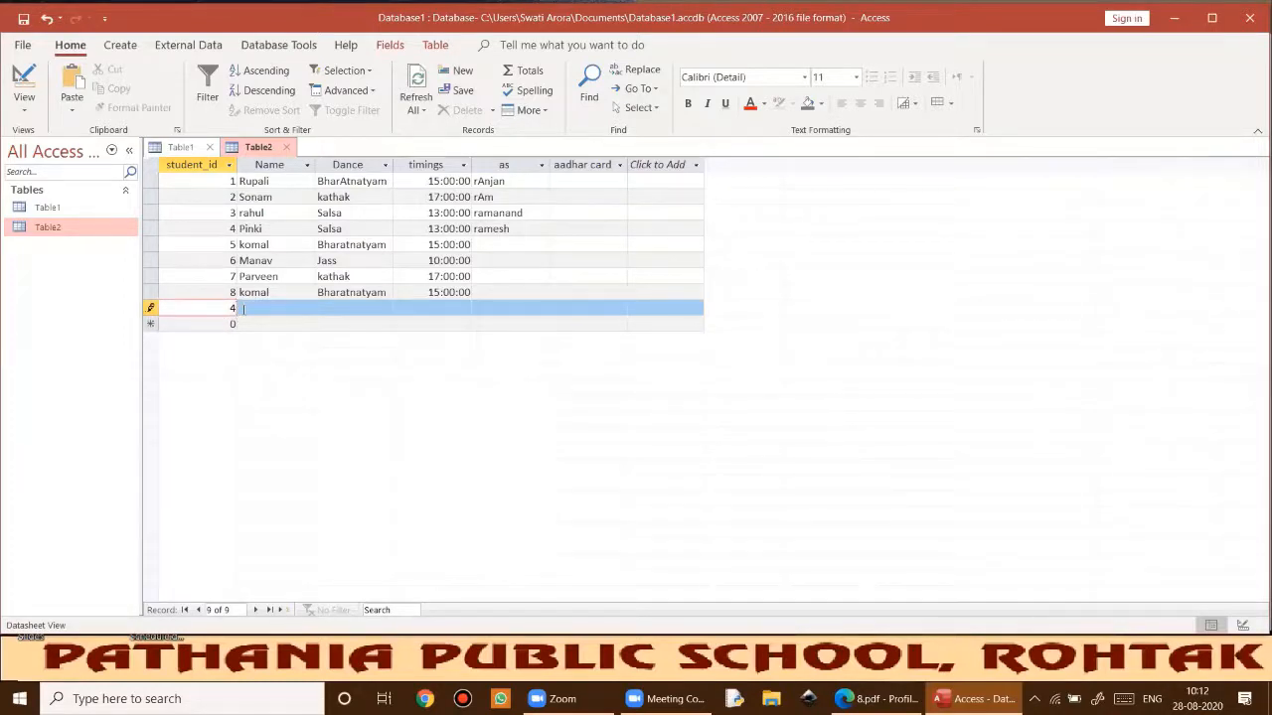
click(247, 309)
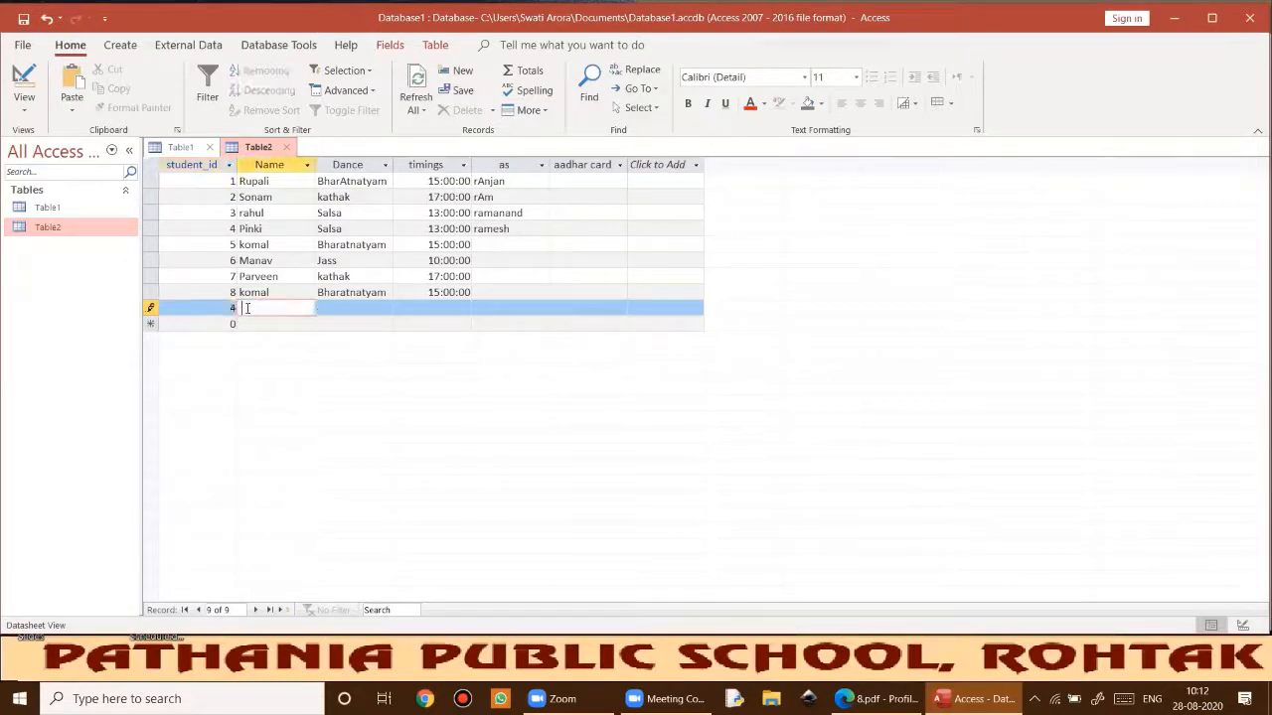
text(fxxxxxb)
click(234, 310)
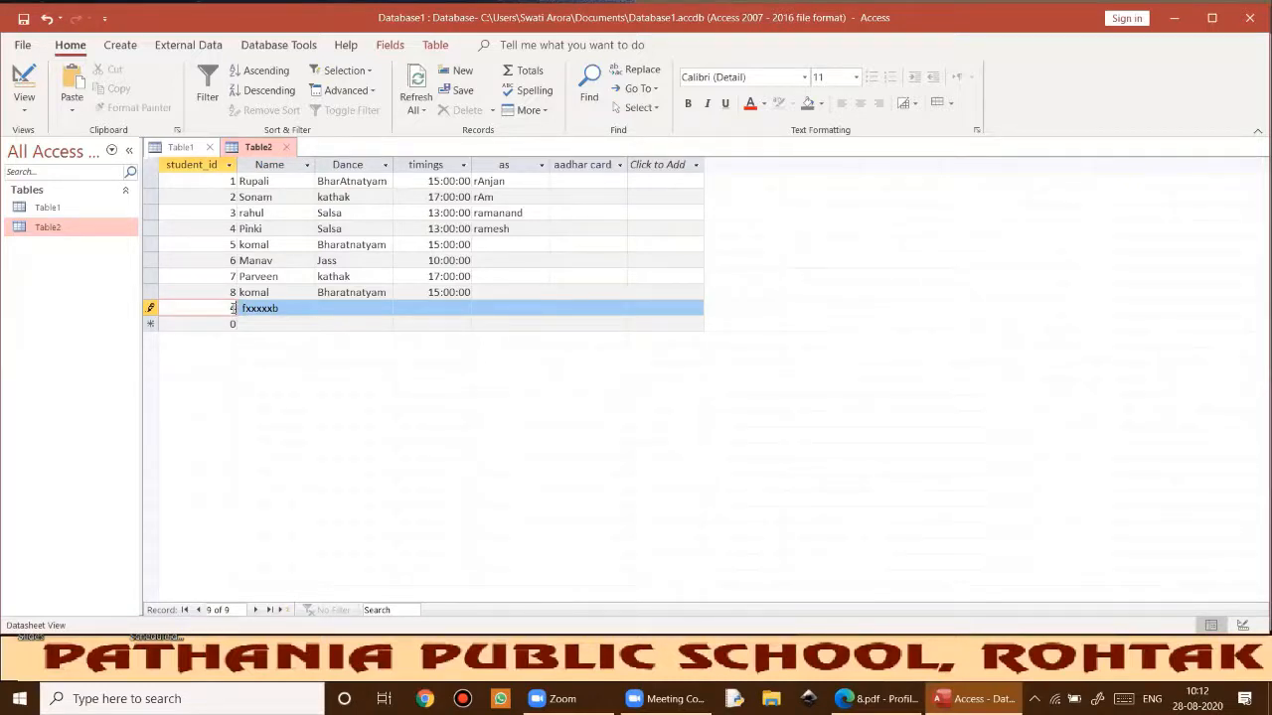
key(BackSpace)
text(4)
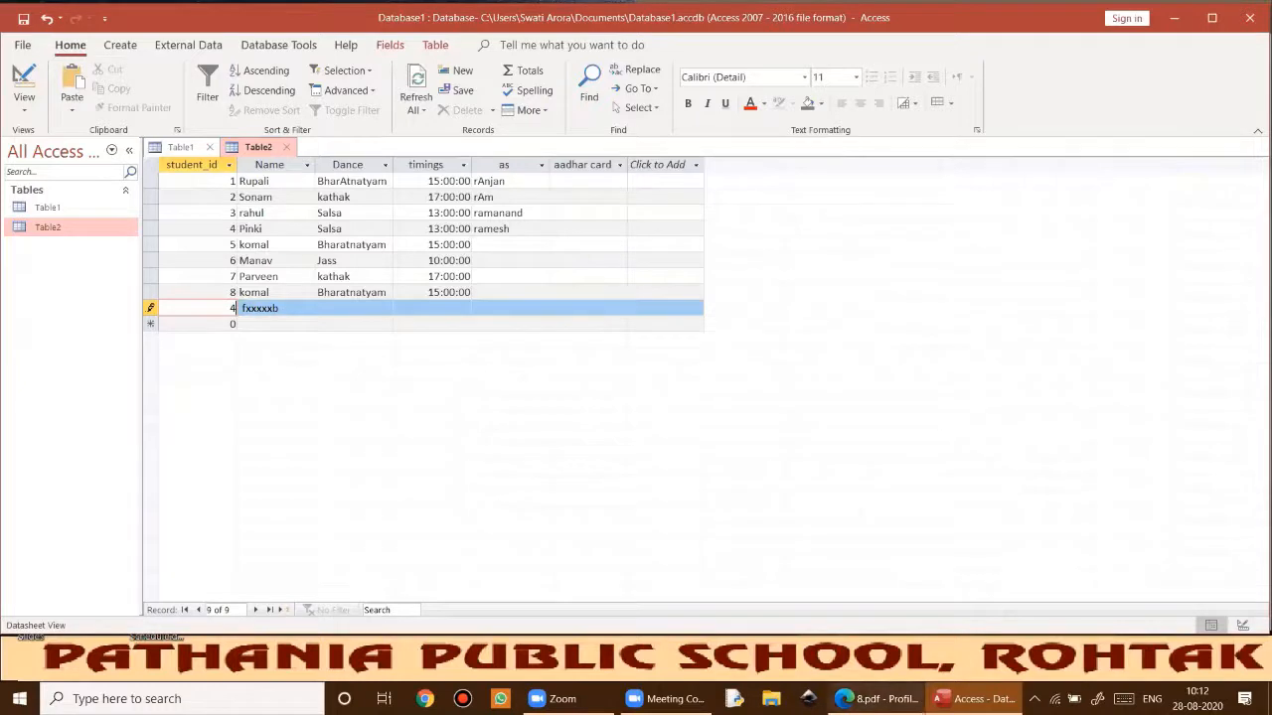
Consult the common field requirement in 8.pdf's Creating Relationship Between Tables section and compare it with Table2 and Table1 in Access.
click(876, 698)
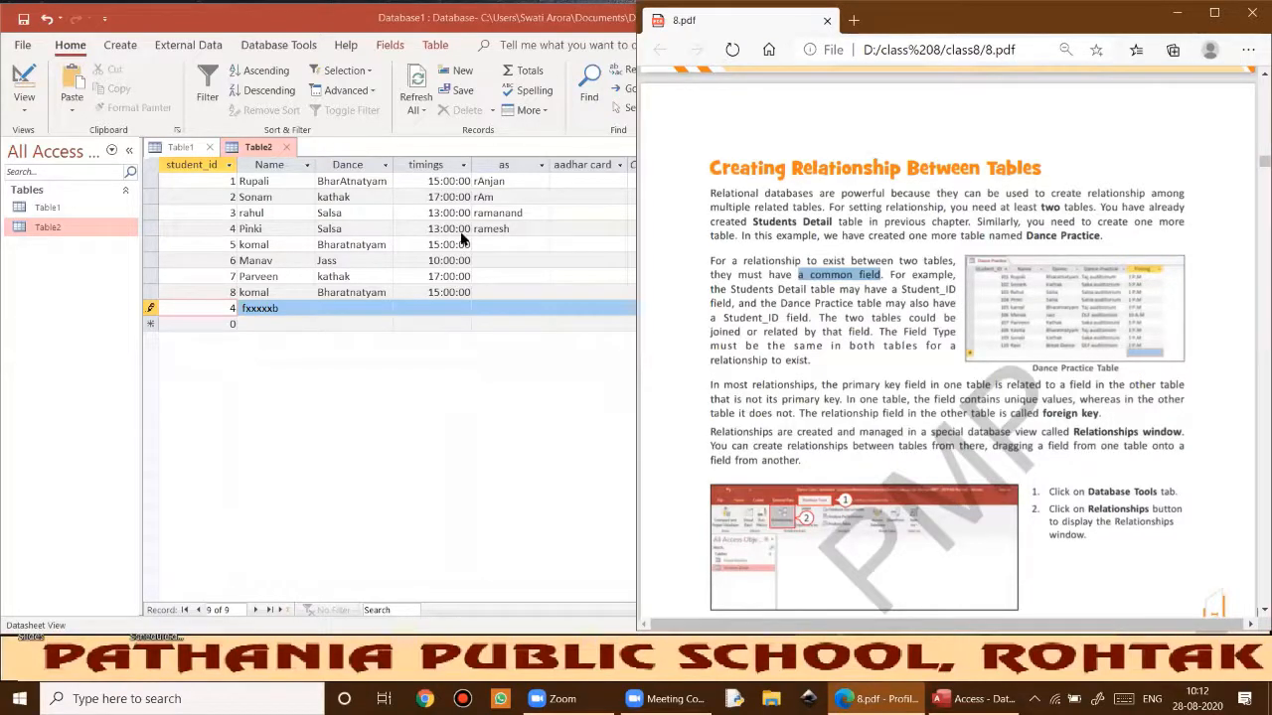
click(264, 147)
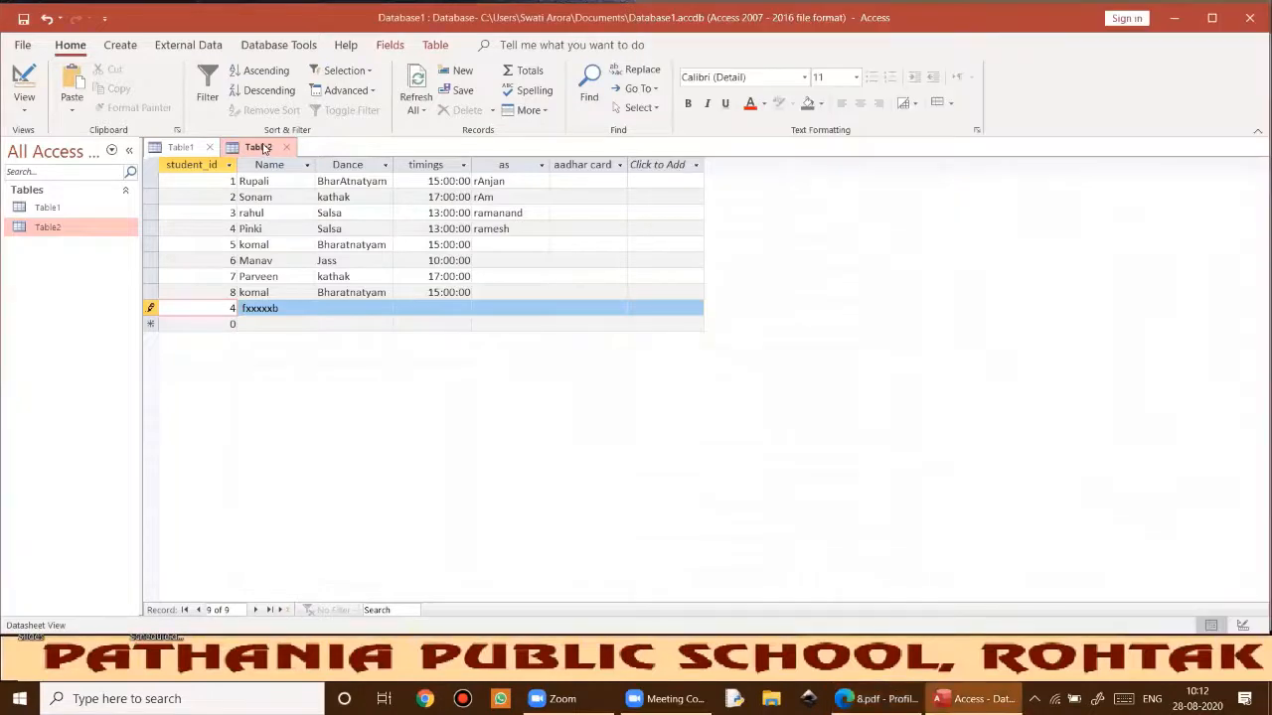
click(174, 147)
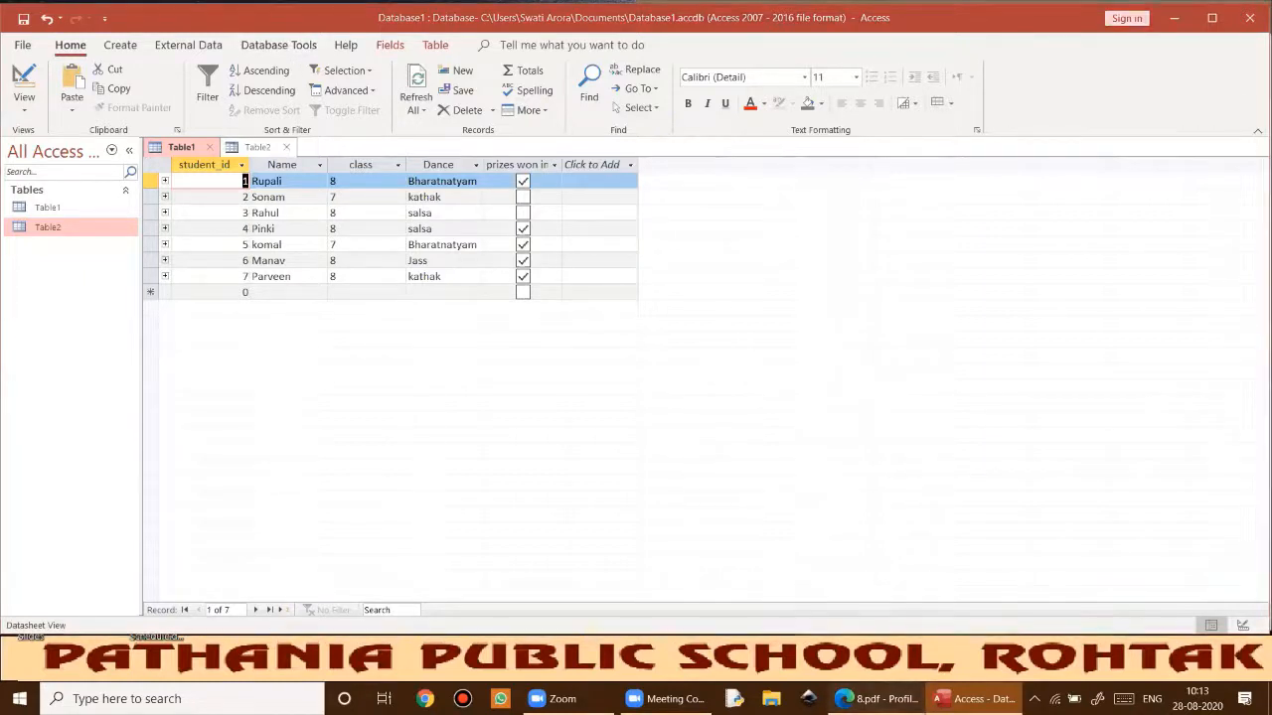
click(880, 698)
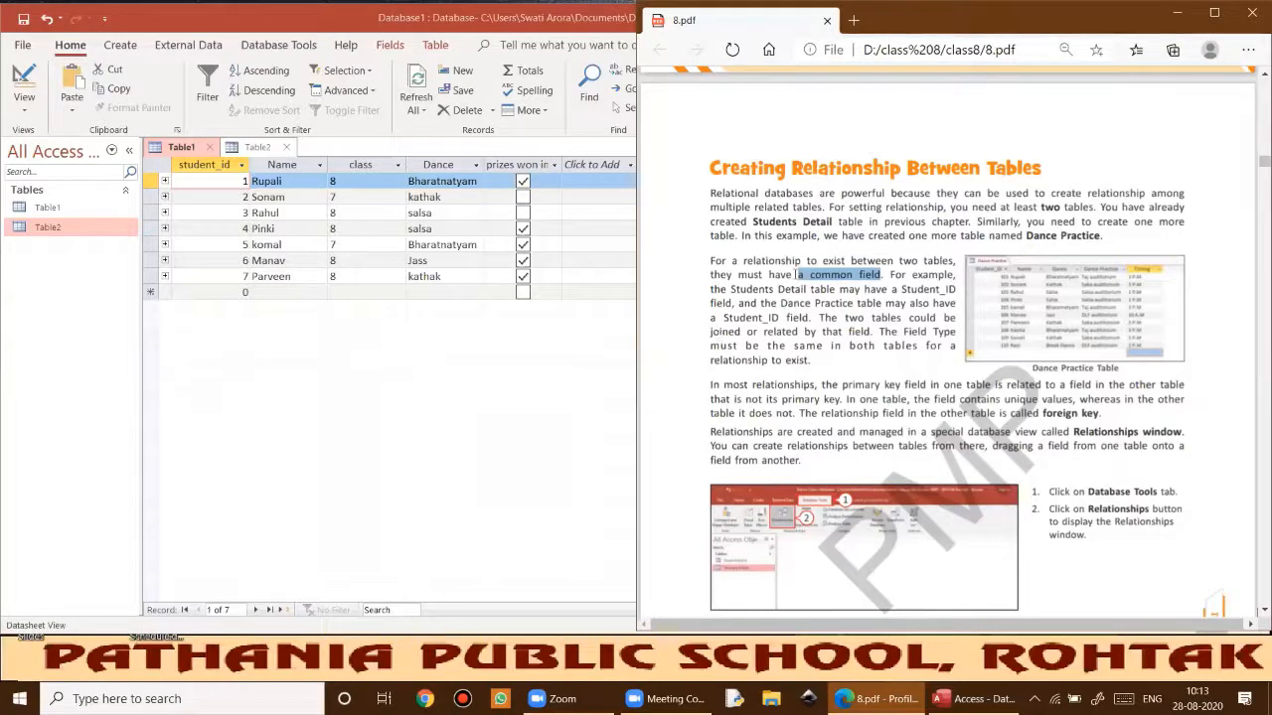
drag(794, 274, 884, 278)
scroll(815, 465, down, 1)
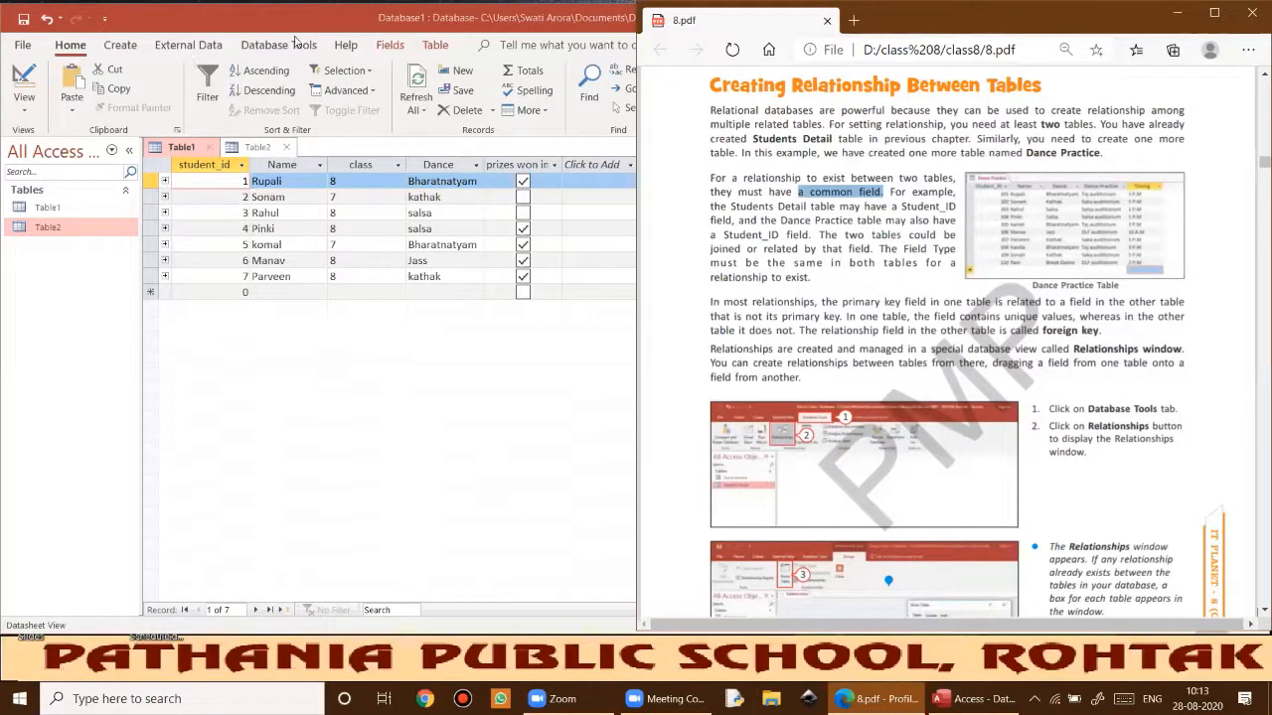
In Access, open the Relationships window and hide the duplicate tables Table1_1 and Table2_1.
click(132, 50)
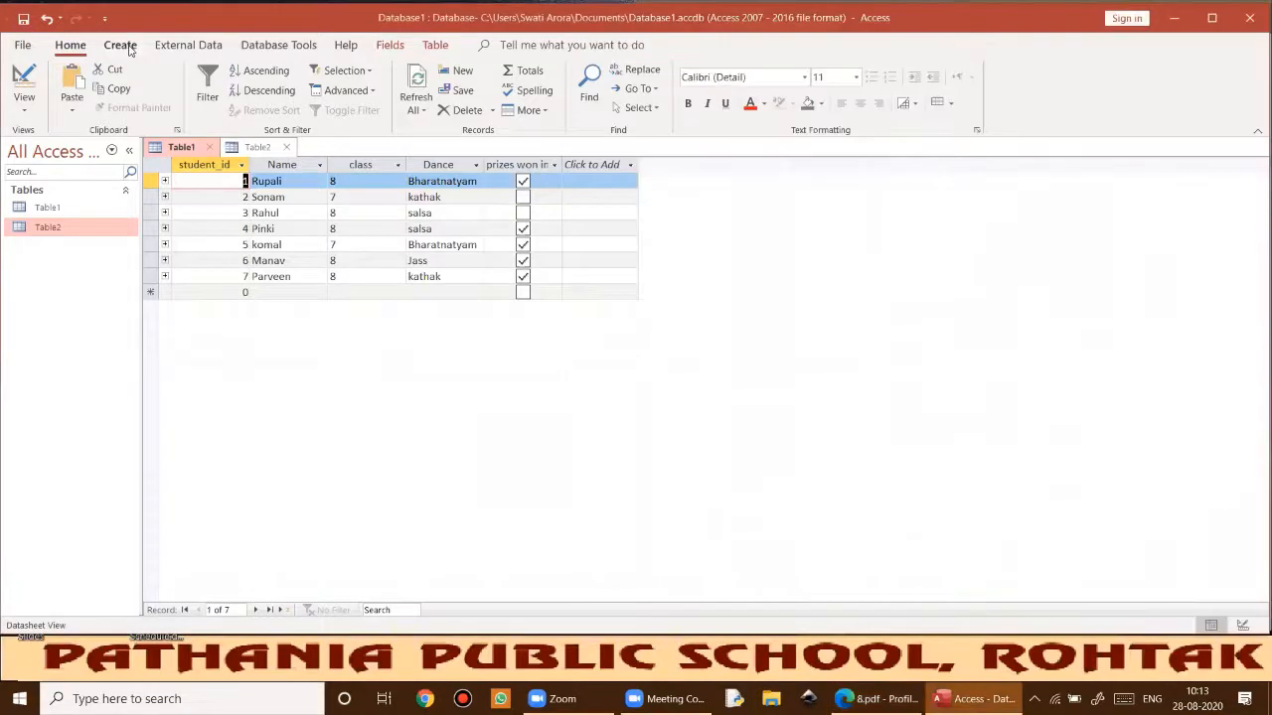
click(120, 44)
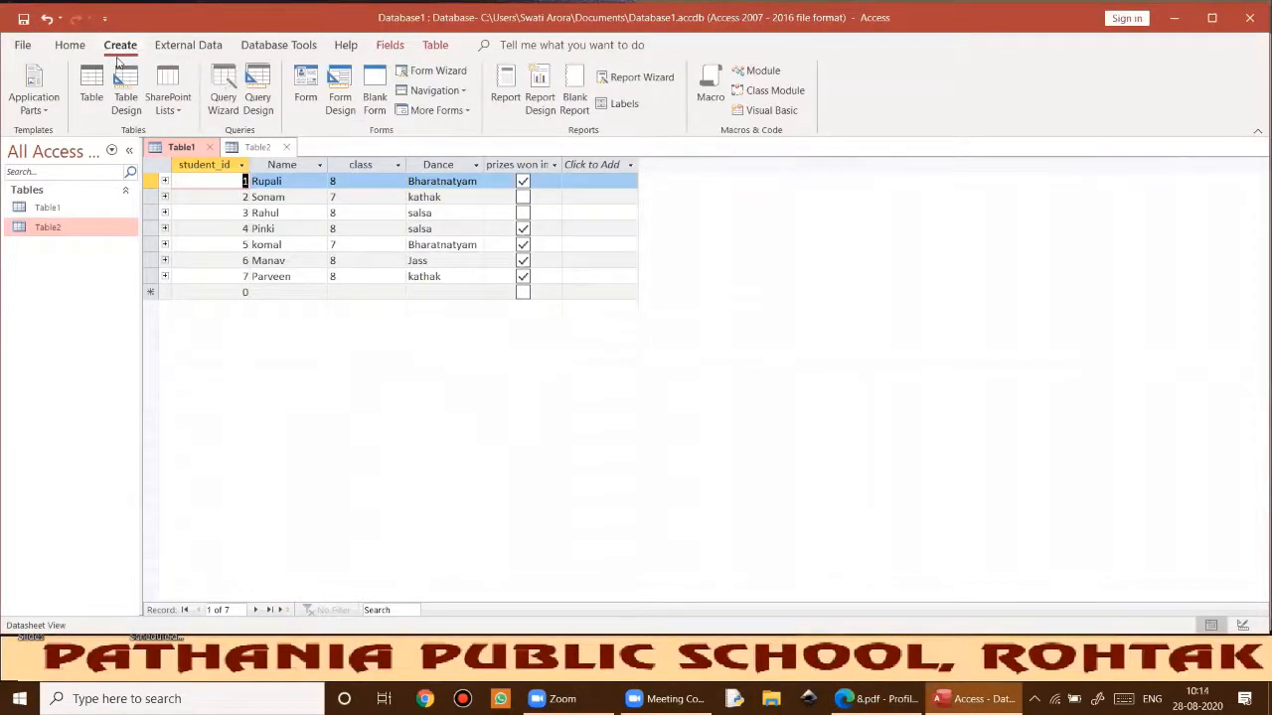
click(278, 45)
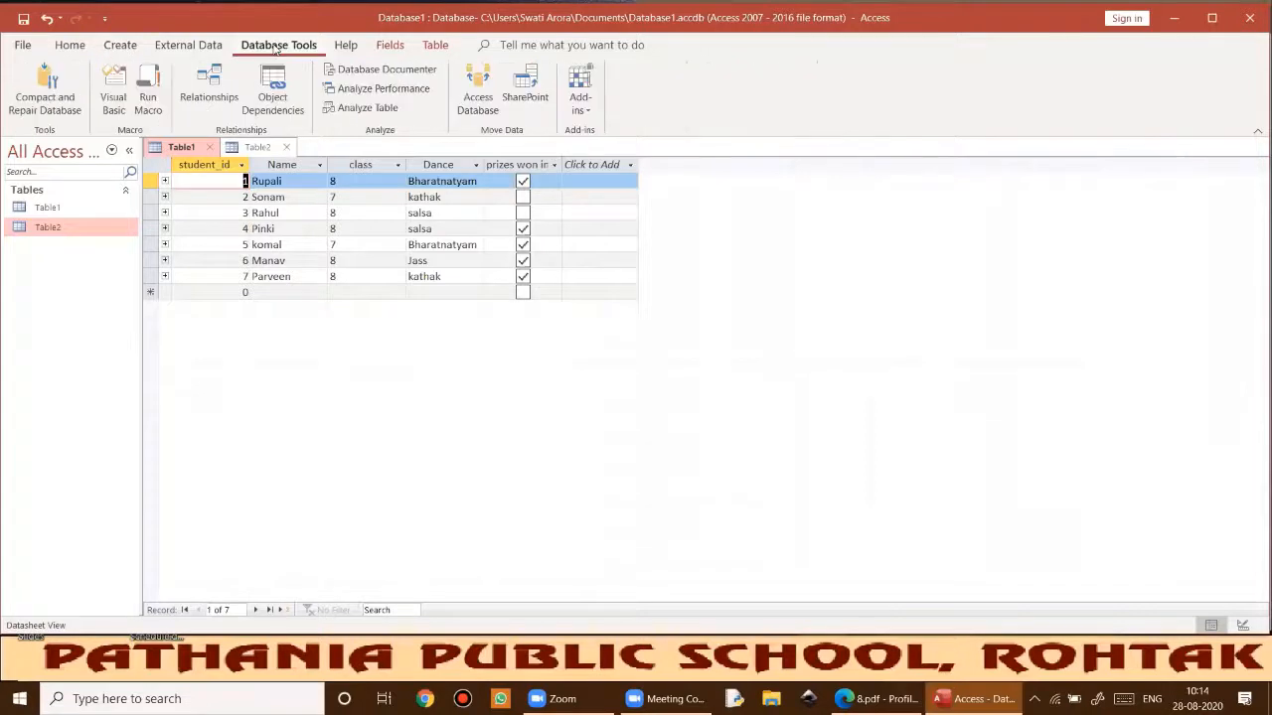
click(210, 89)
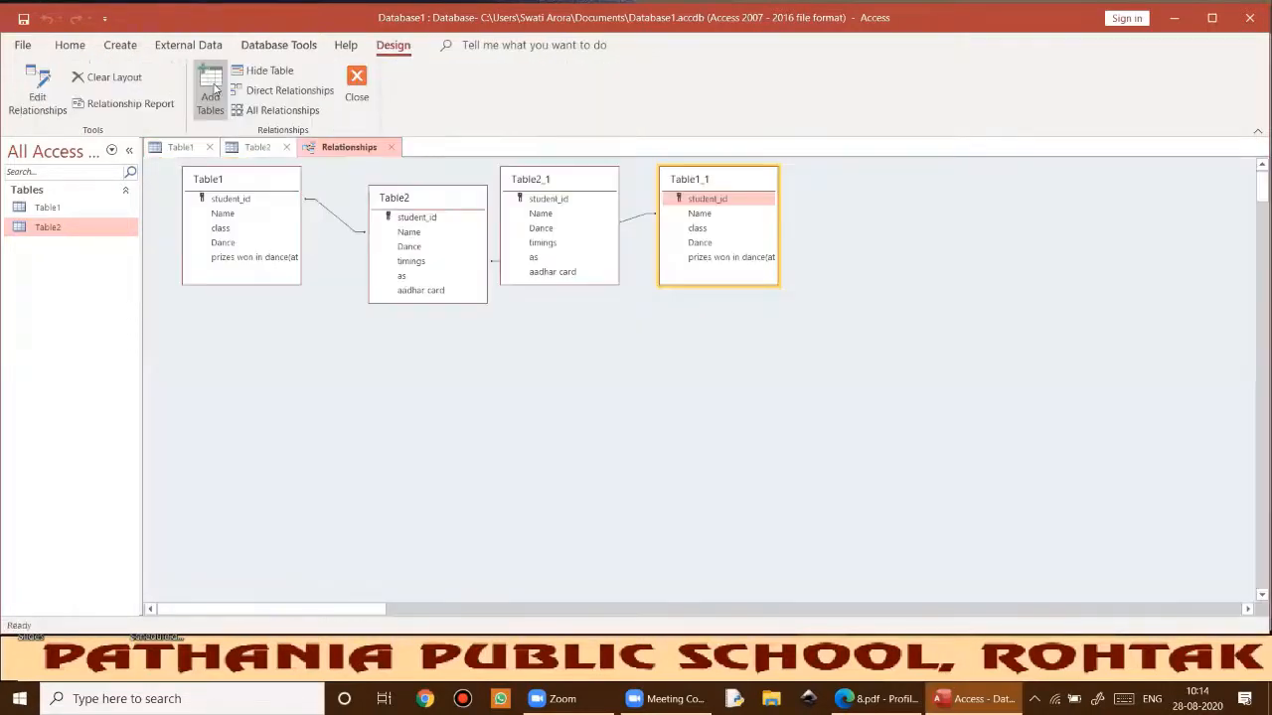
right_click(722, 182)
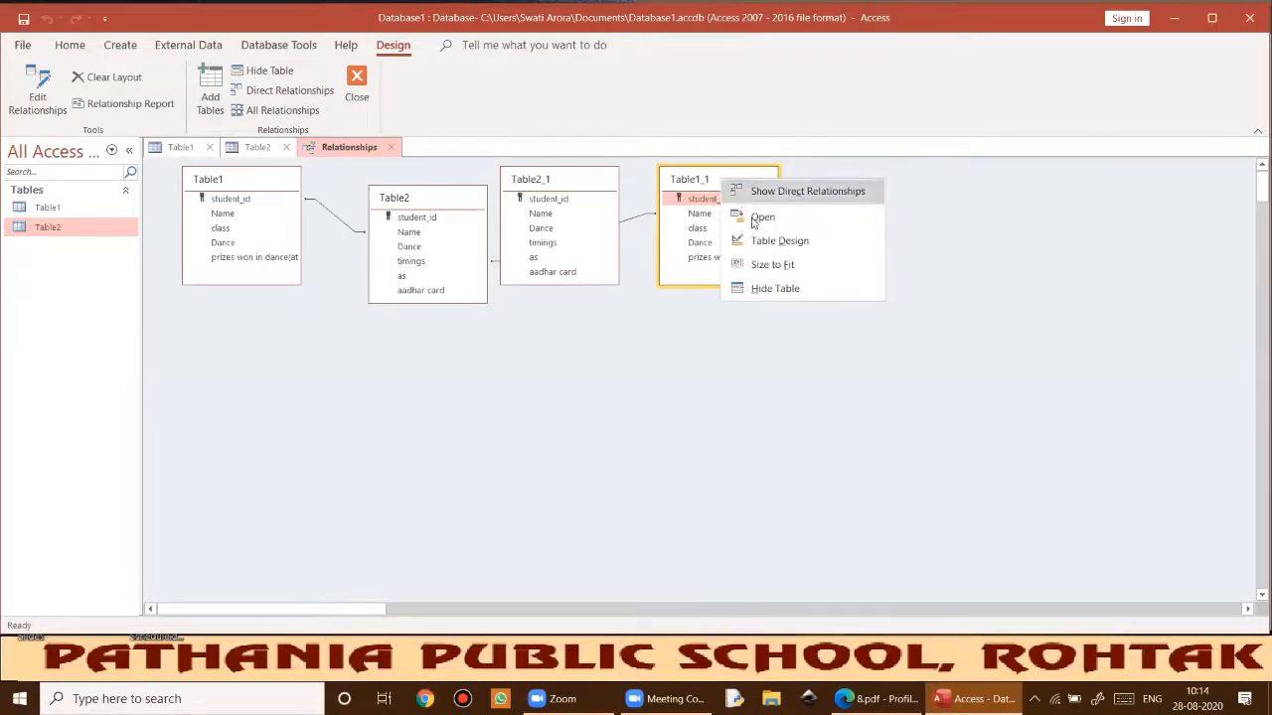
click(767, 289)
right_click(589, 179)
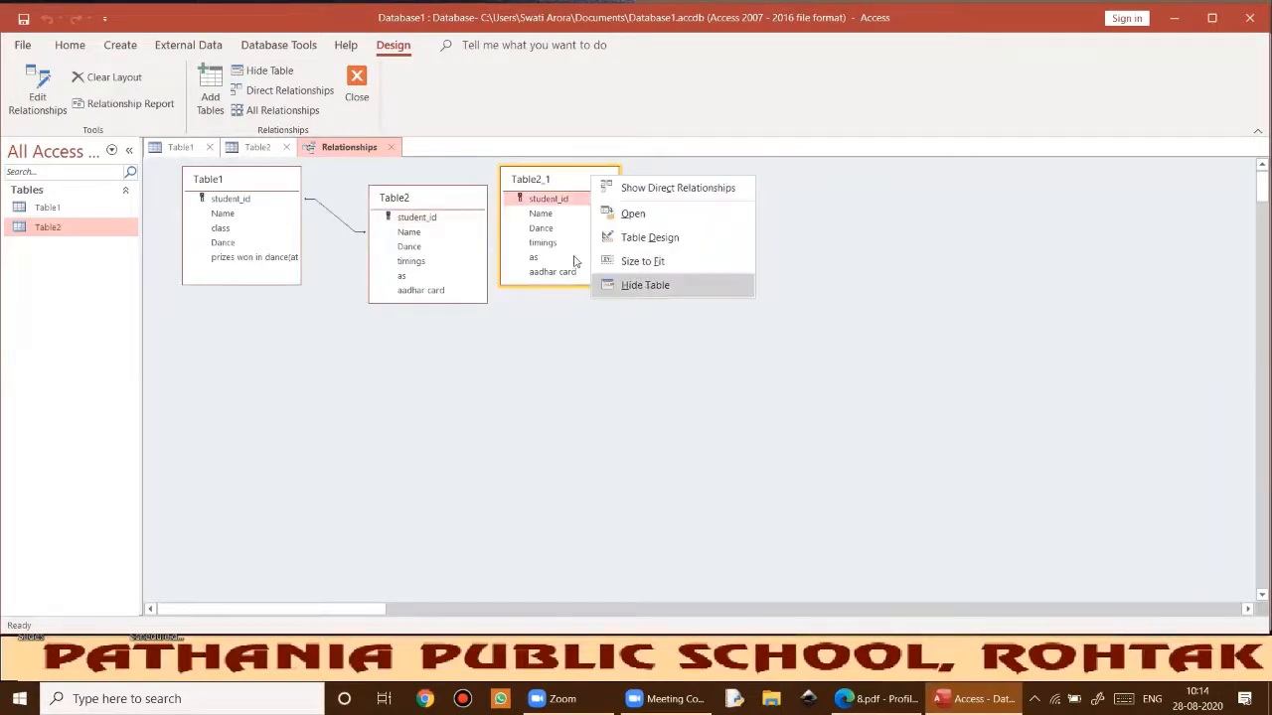
click(641, 290)
Permanently delete the existing relationship between Table1 and Table2.
right_click(353, 232)
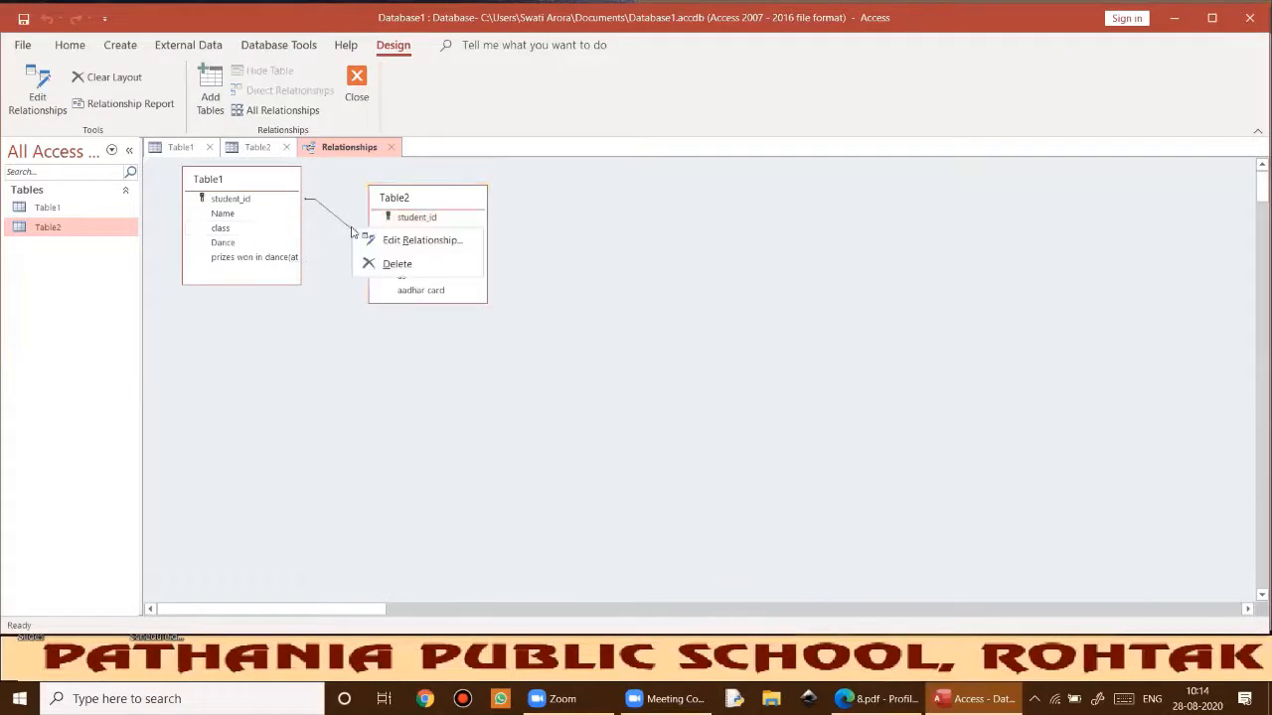
click(365, 262)
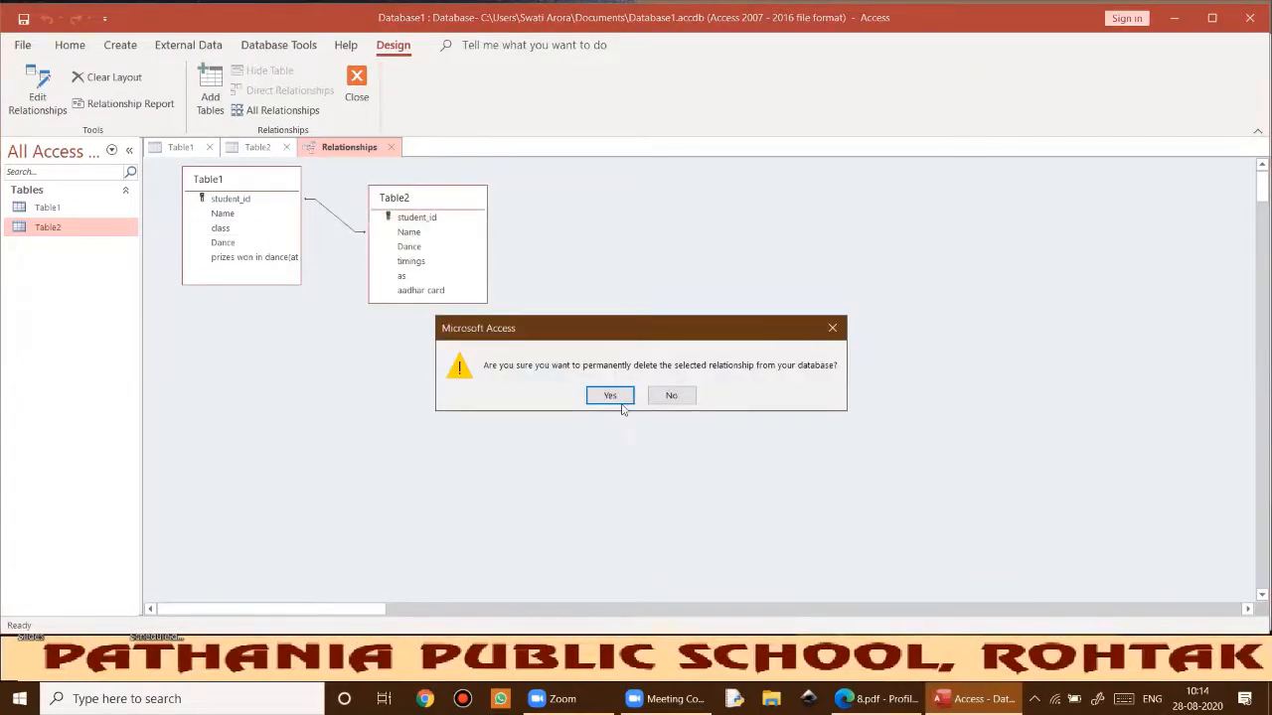
key(Return)
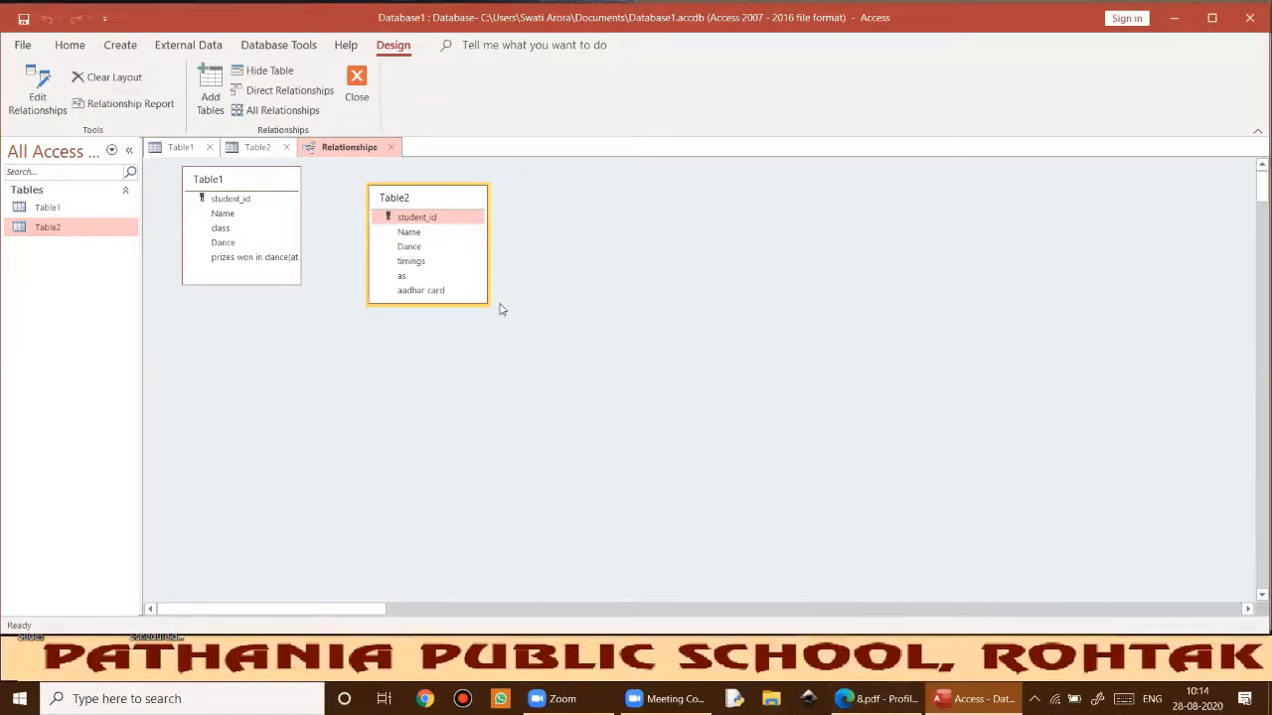
Add another instance each of Table1 and Table2 to the relationships layout.
click(206, 91)
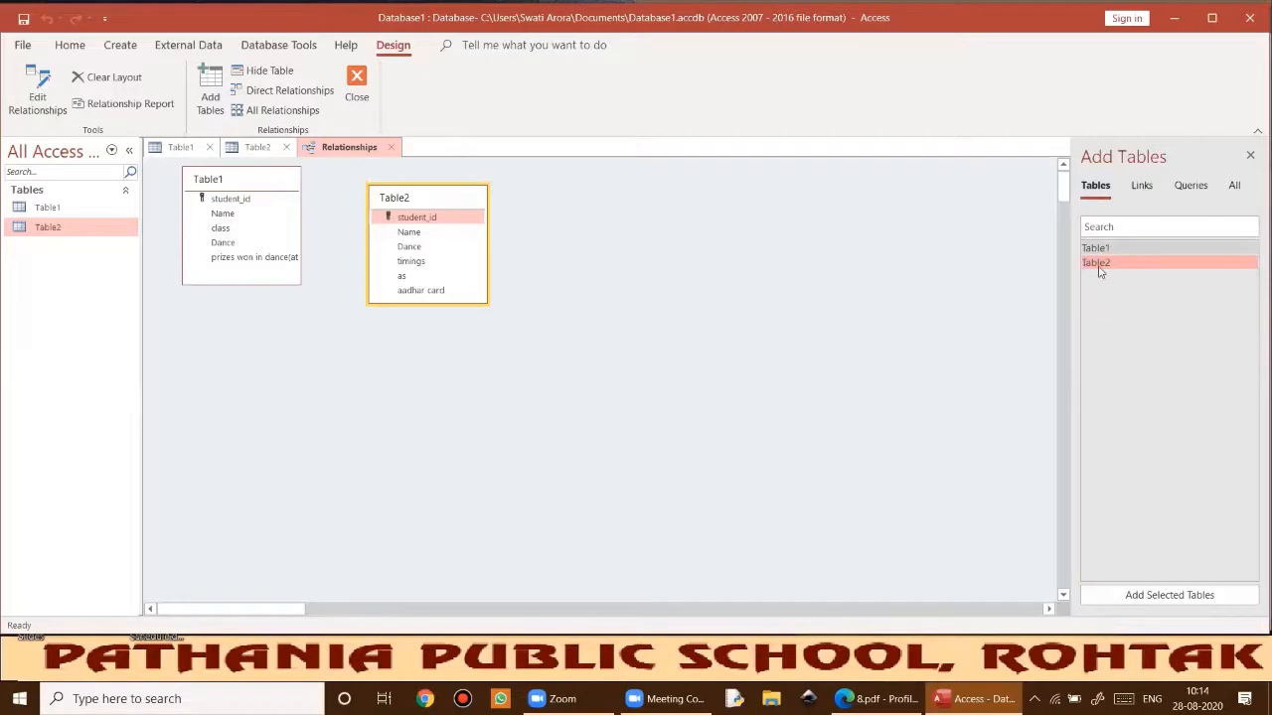
click(1097, 248)
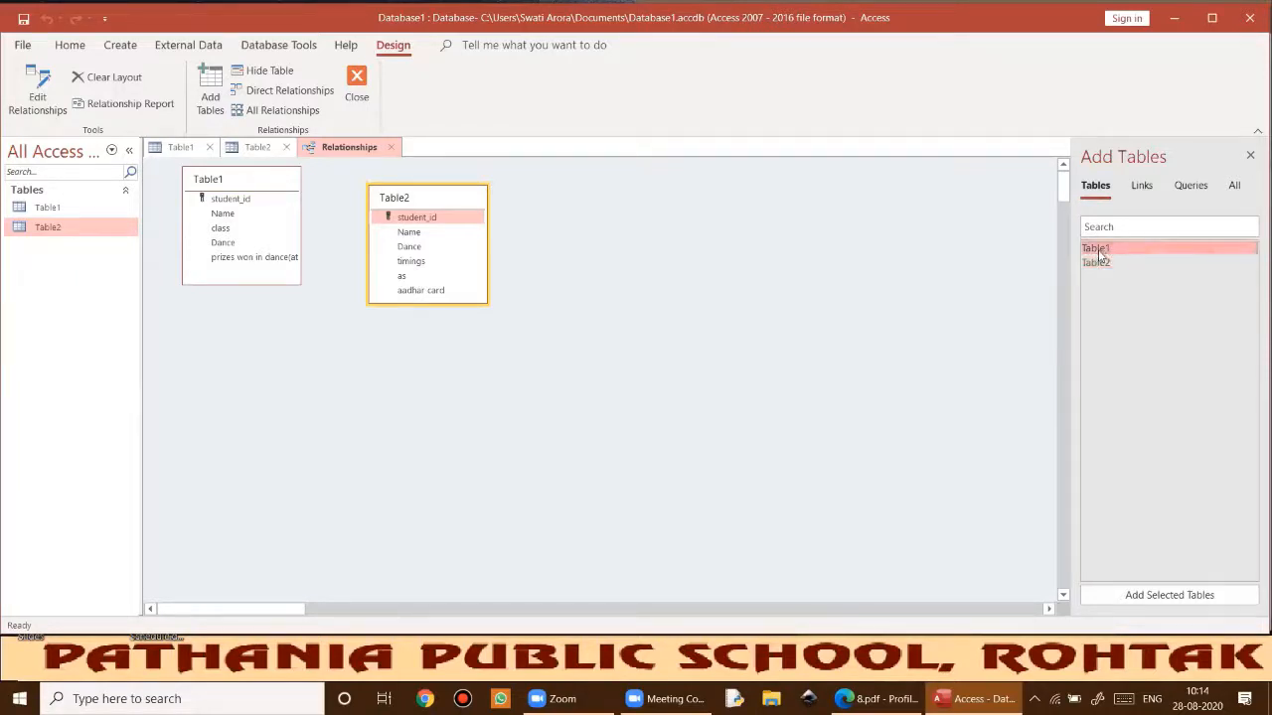
double_click(1096, 249)
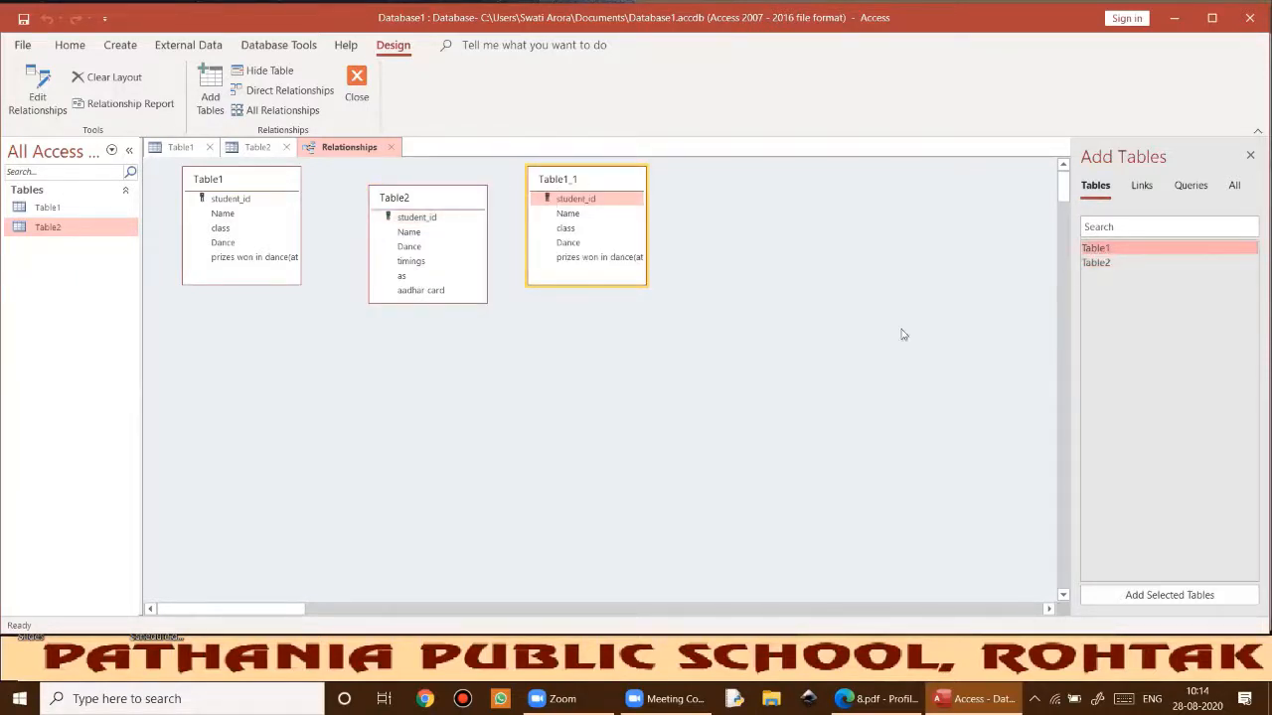
double_click(1099, 263)
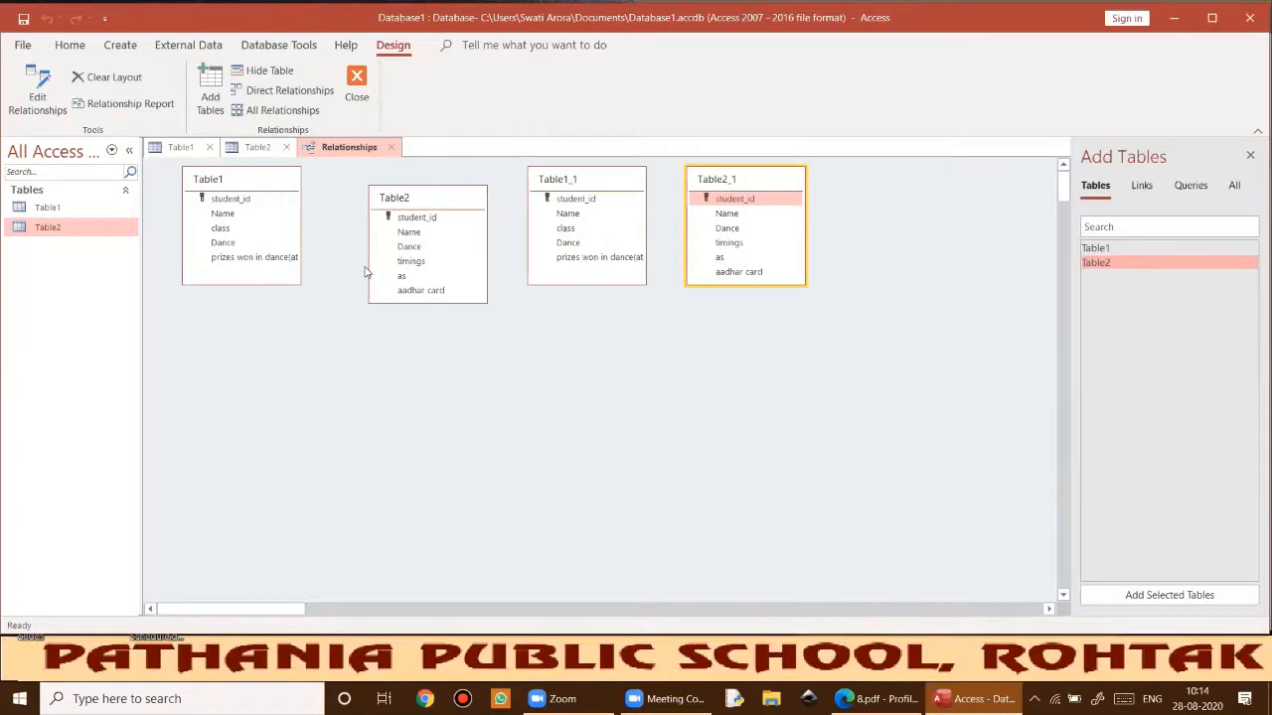
Create a relationship linking student_id in Table1 to Name in Table2, without enforcing referential integrity.
click(242, 202)
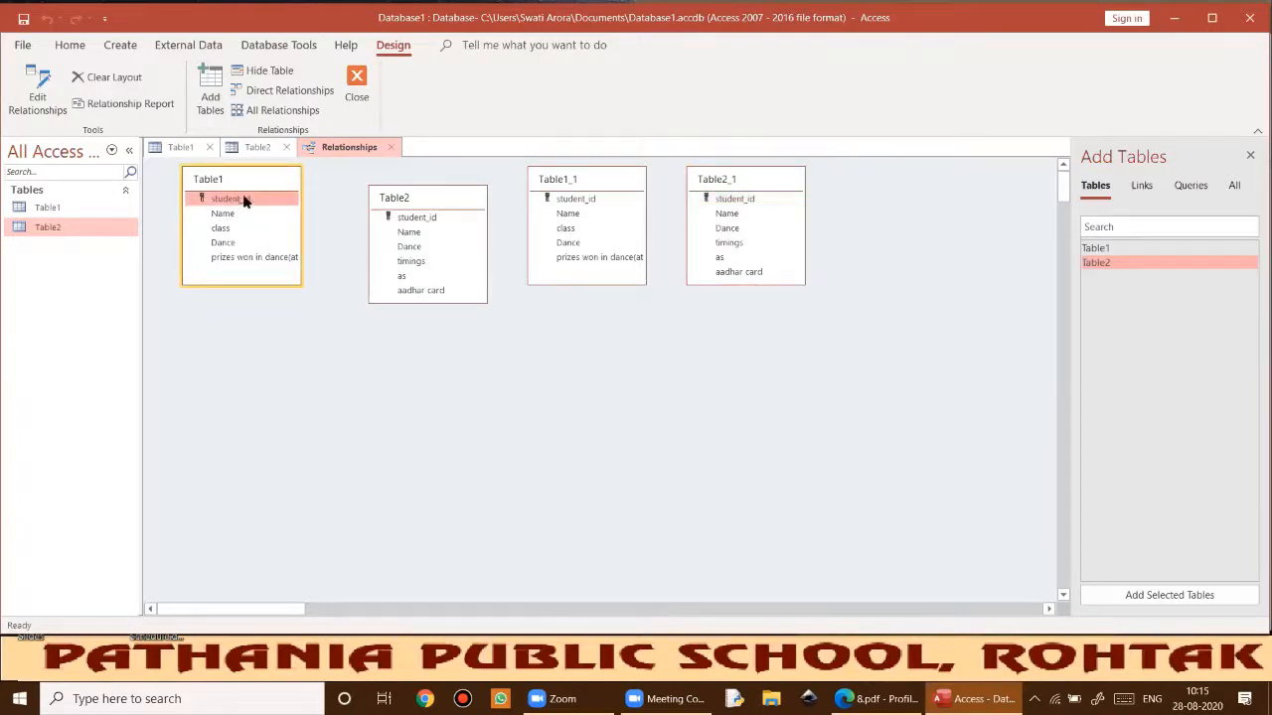
mouse_move(244, 199)
mouse_down()
mouse_move(262, 196)
mouse_move(240, 208)
mouse_up()
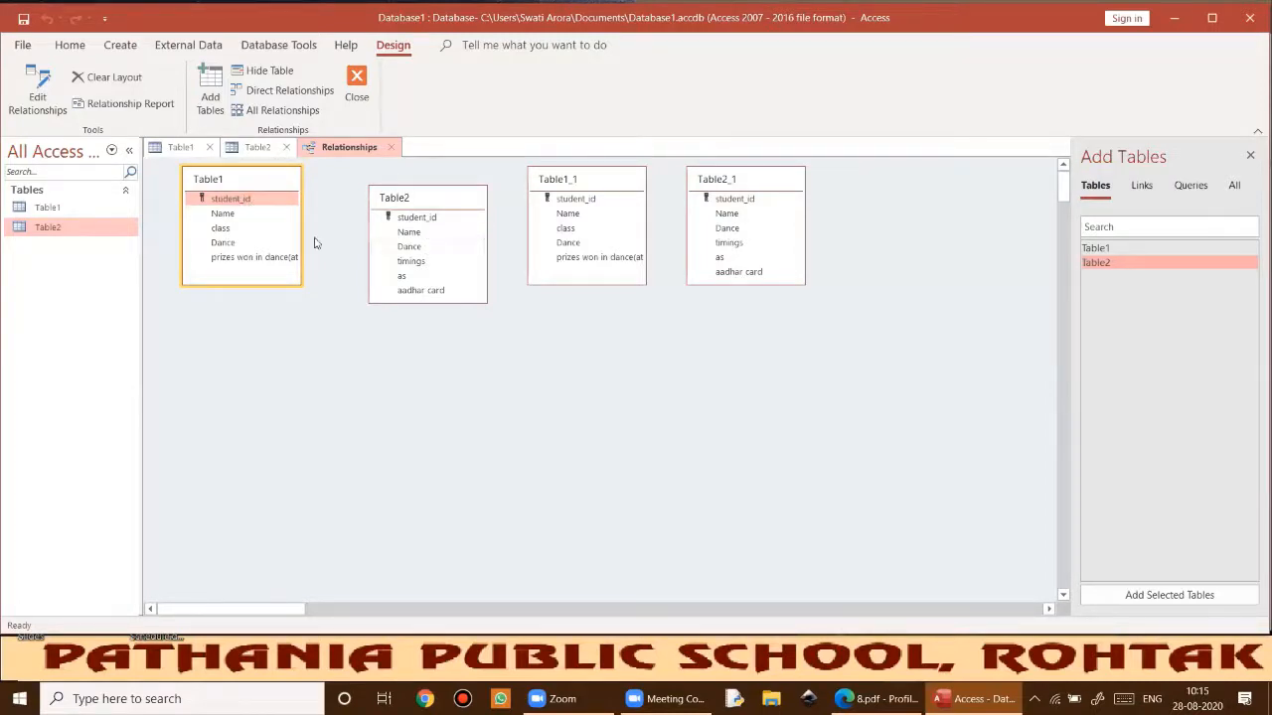
drag(275, 198, 408, 233)
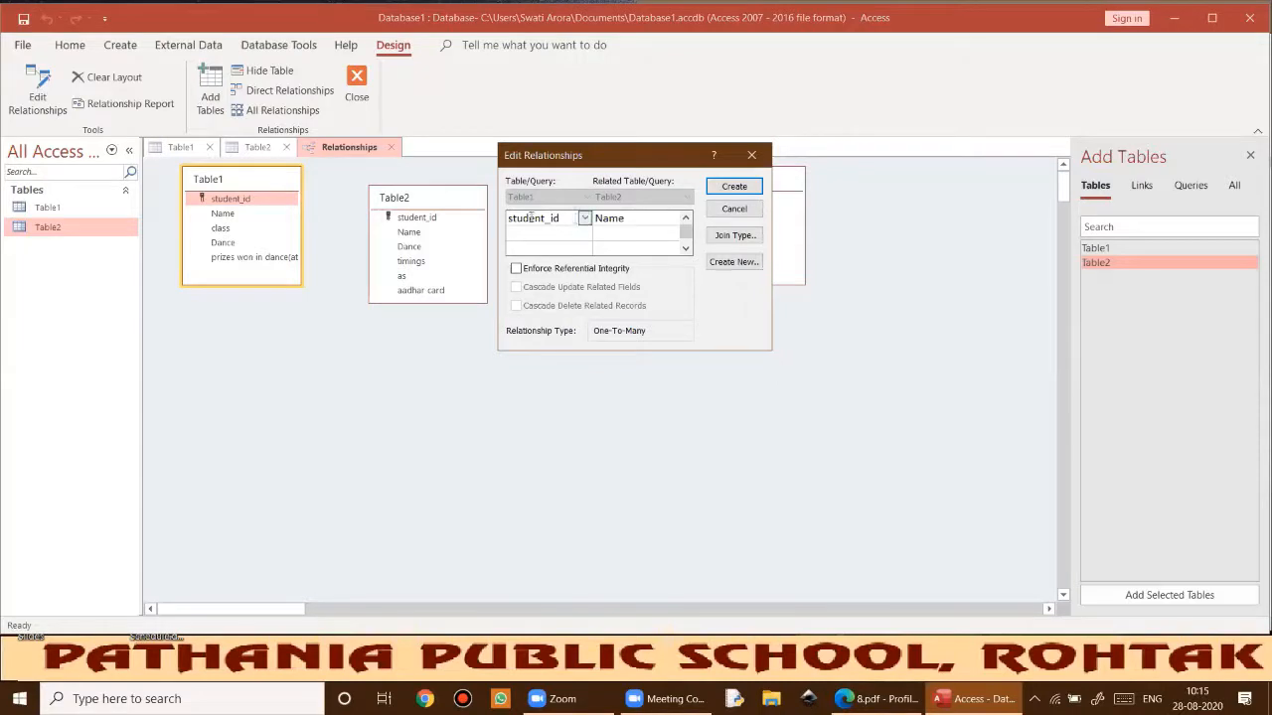
click(585, 218)
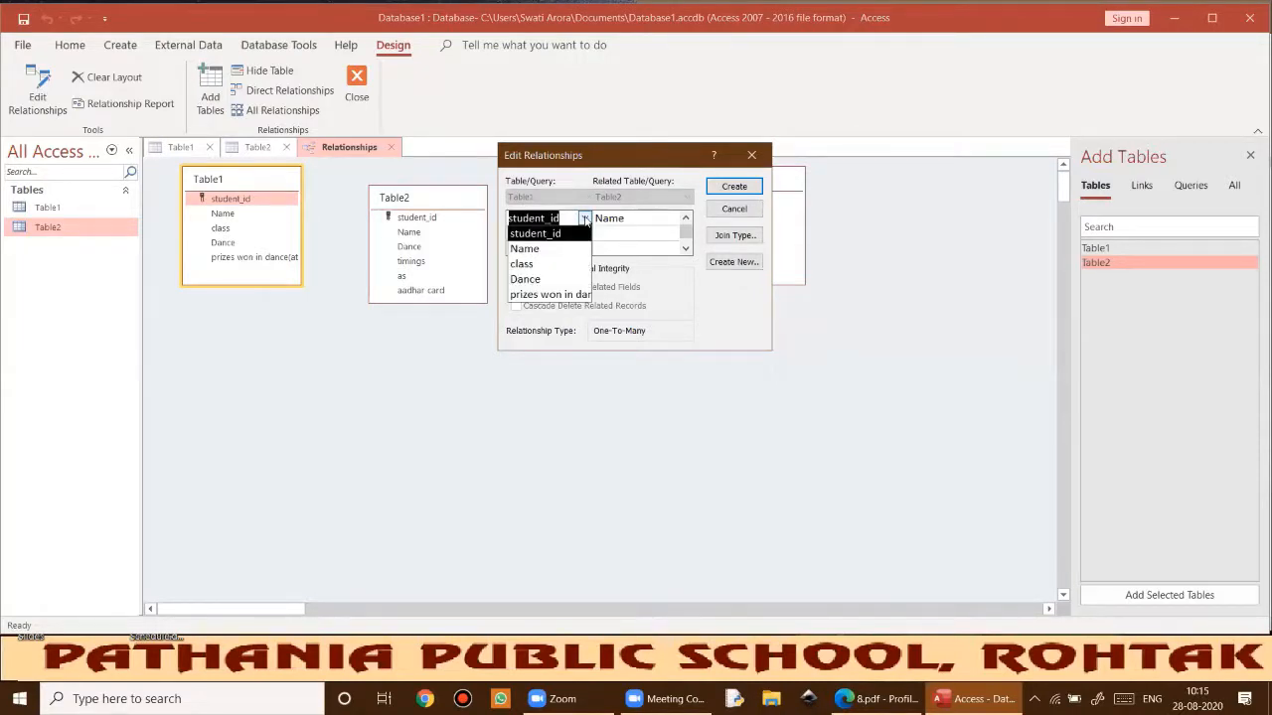
click(549, 235)
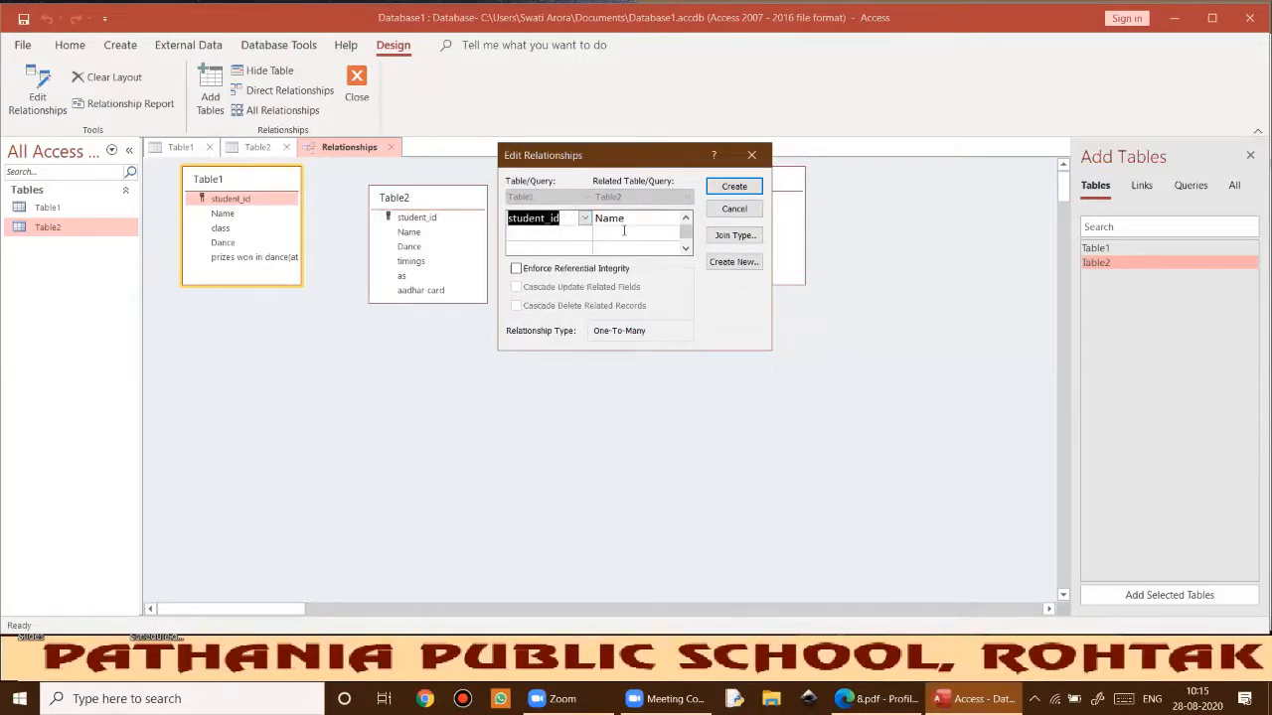
click(662, 219)
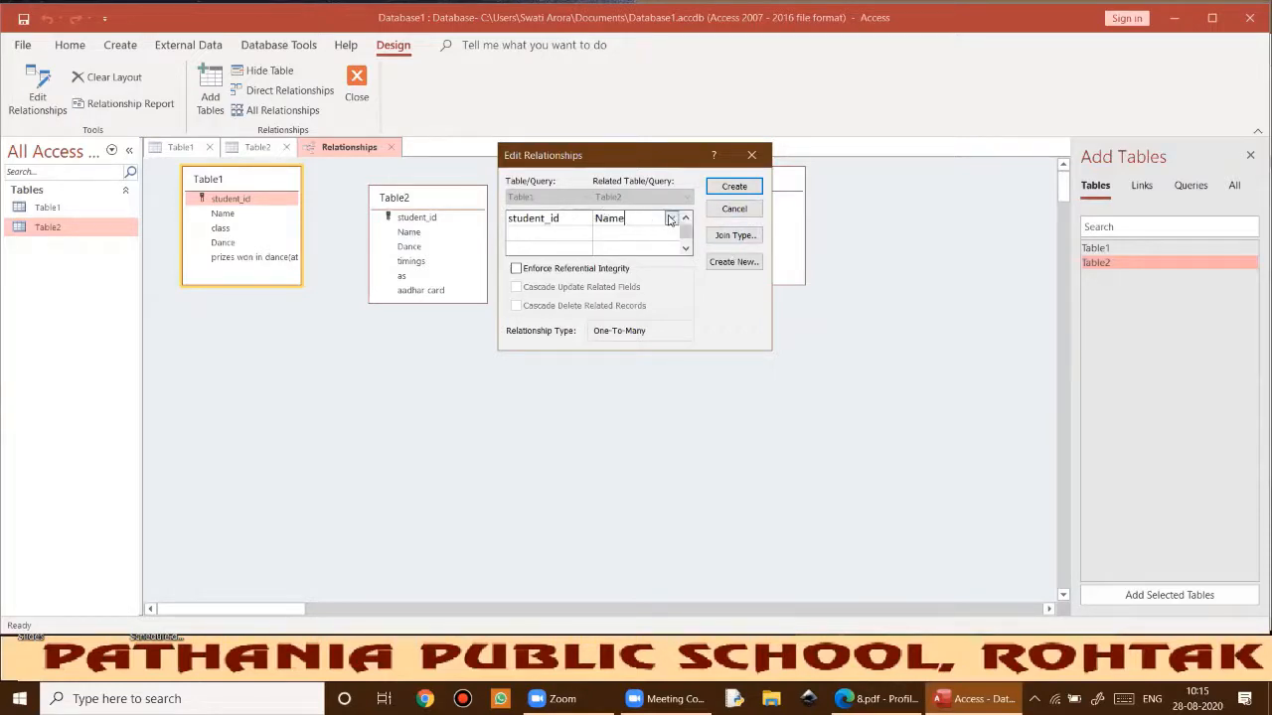
click(670, 219)
click(602, 245)
click(576, 221)
click(584, 218)
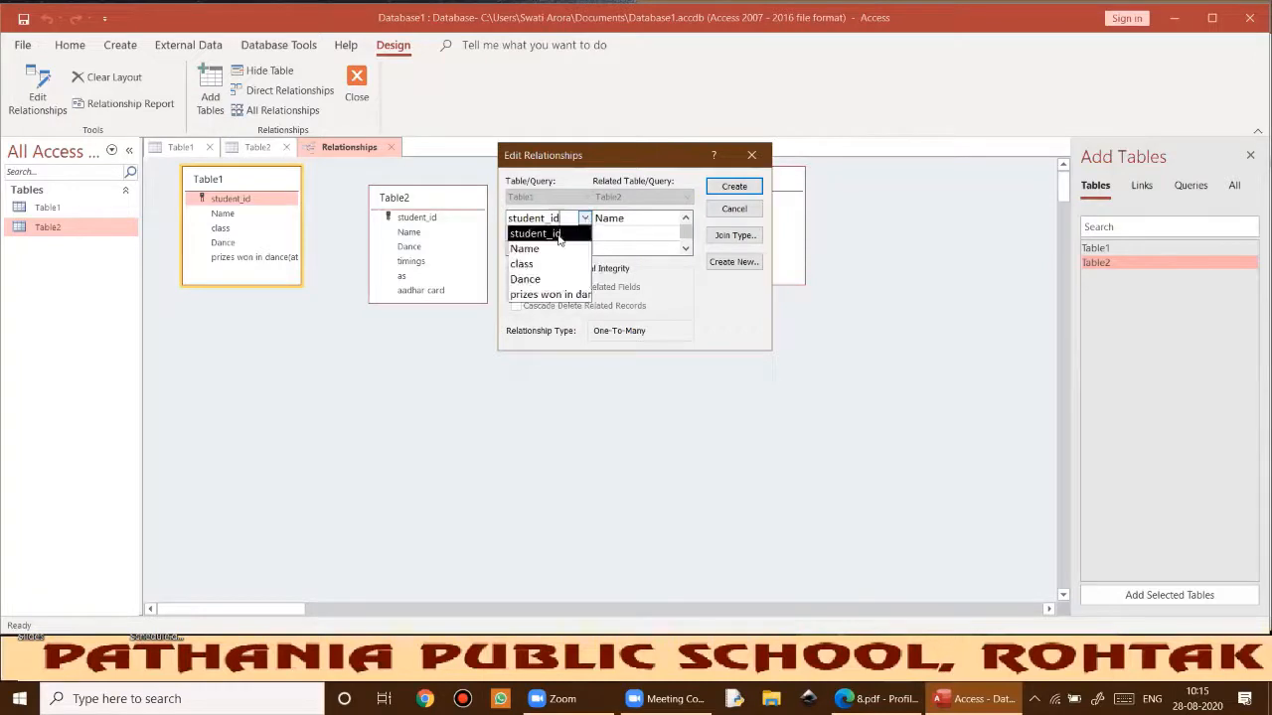
click(556, 234)
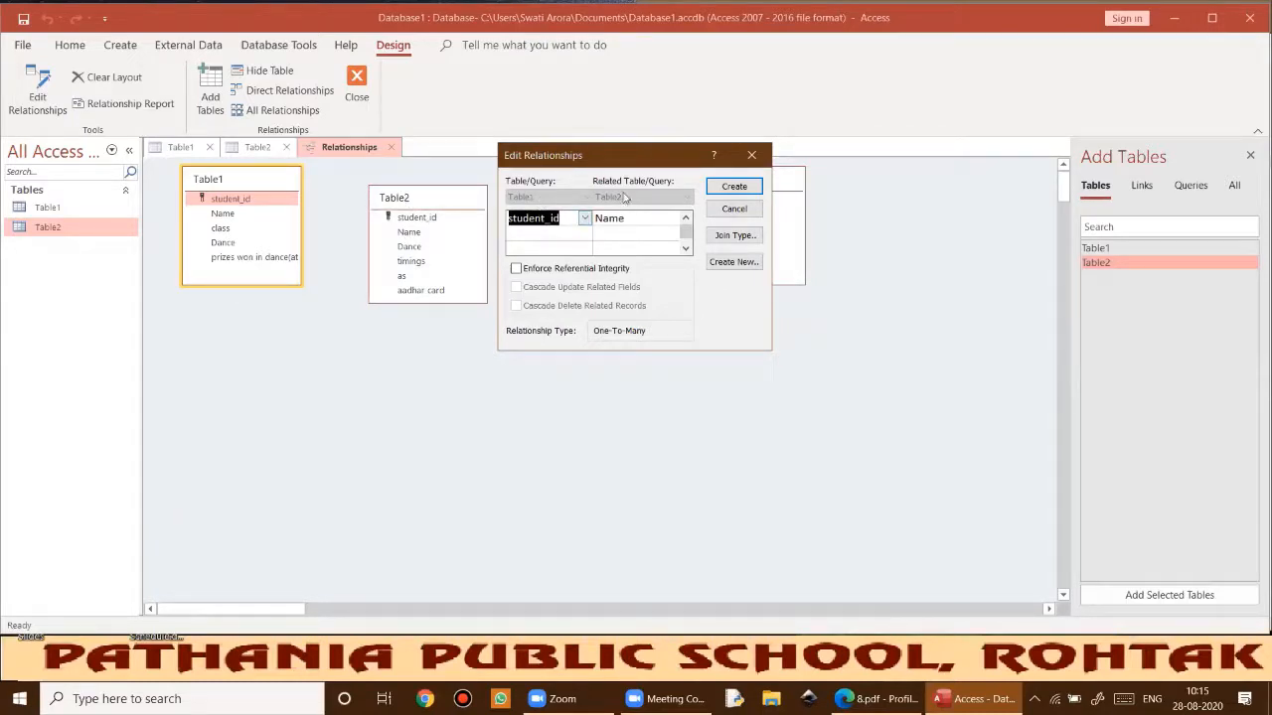
click(733, 189)
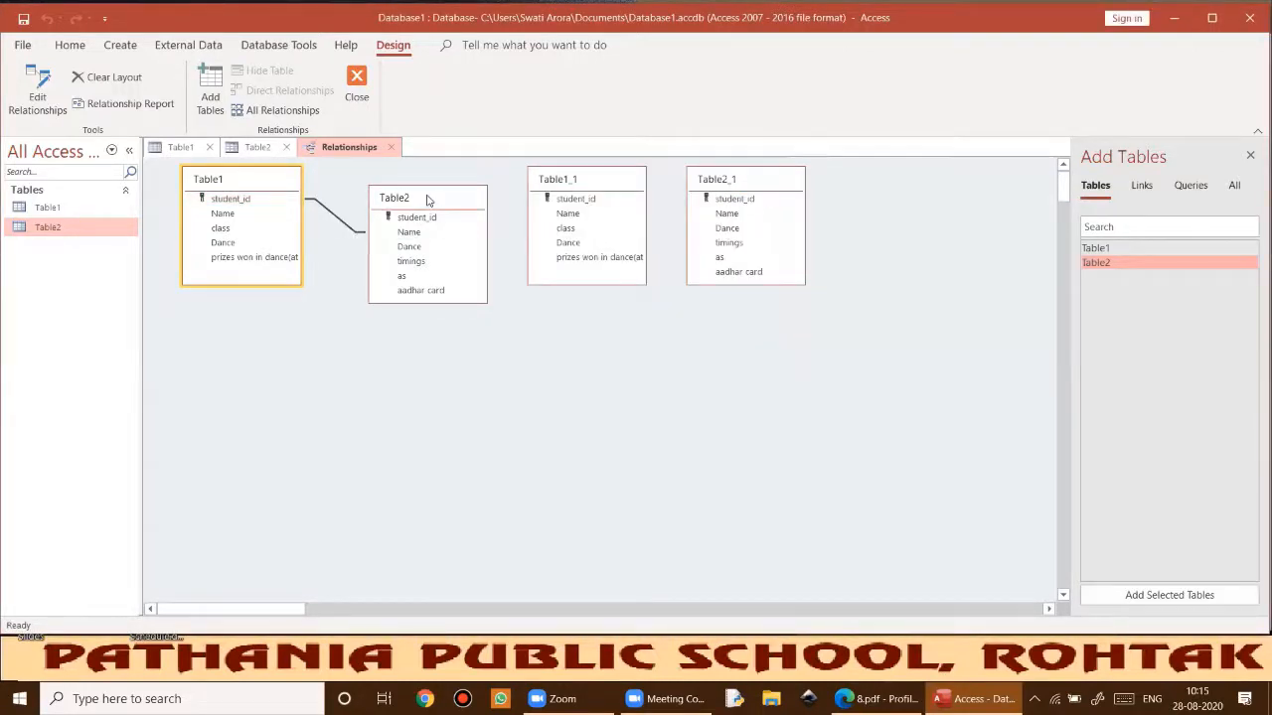
Move Table2 slightly lower in the relationships layout and view the settings of its relationship with Table1.
drag(427, 196, 413, 227)
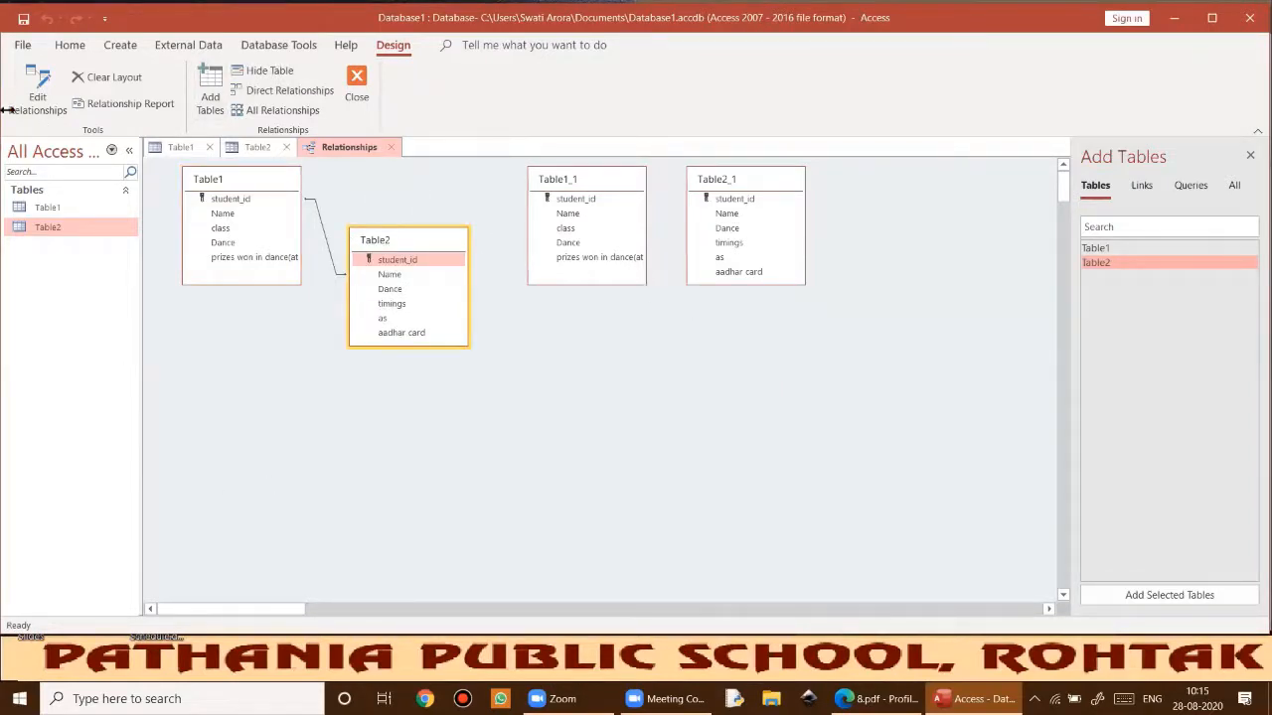
click(38, 97)
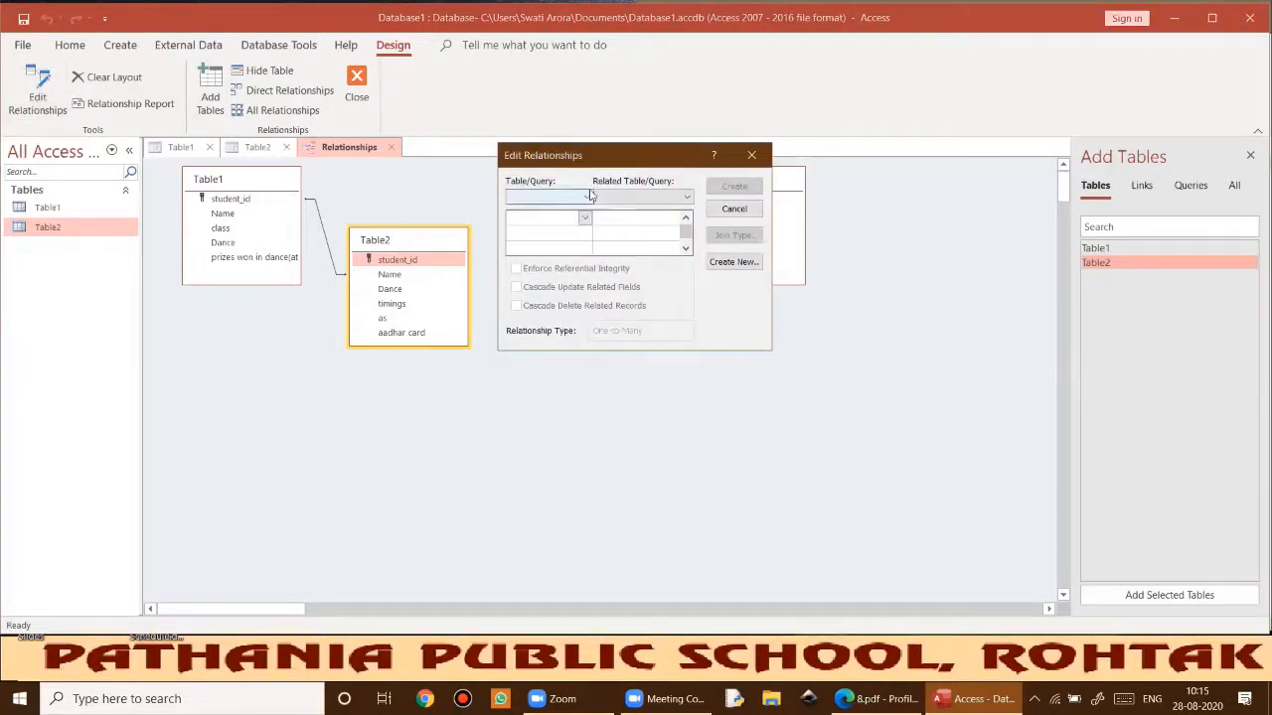
click(588, 197)
click(562, 212)
click(686, 198)
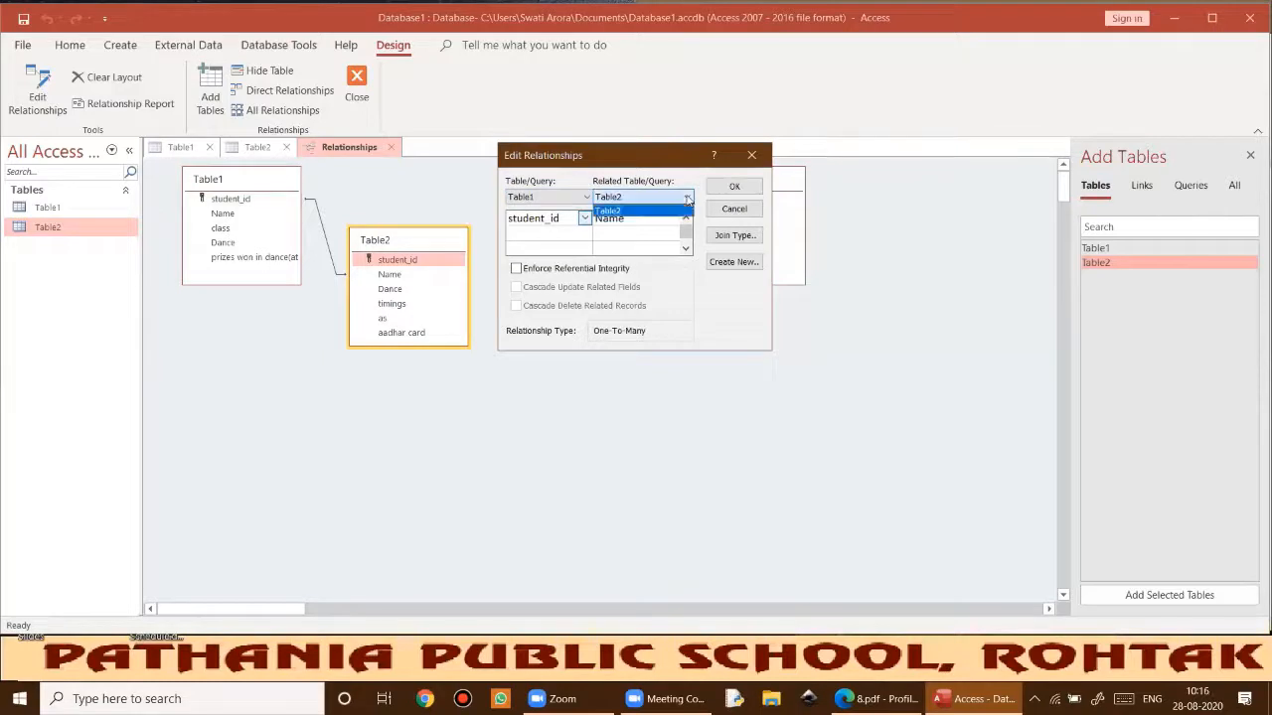
click(679, 212)
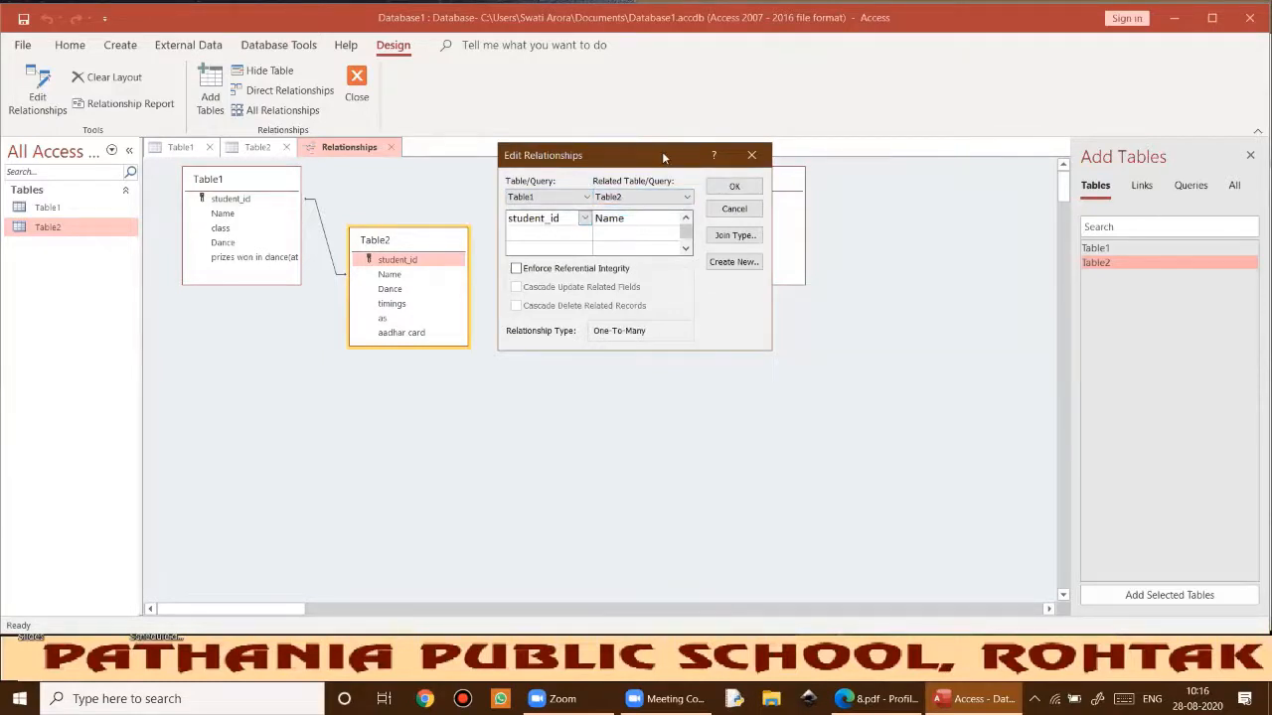
drag(661, 151, 668, 378)
click(763, 384)
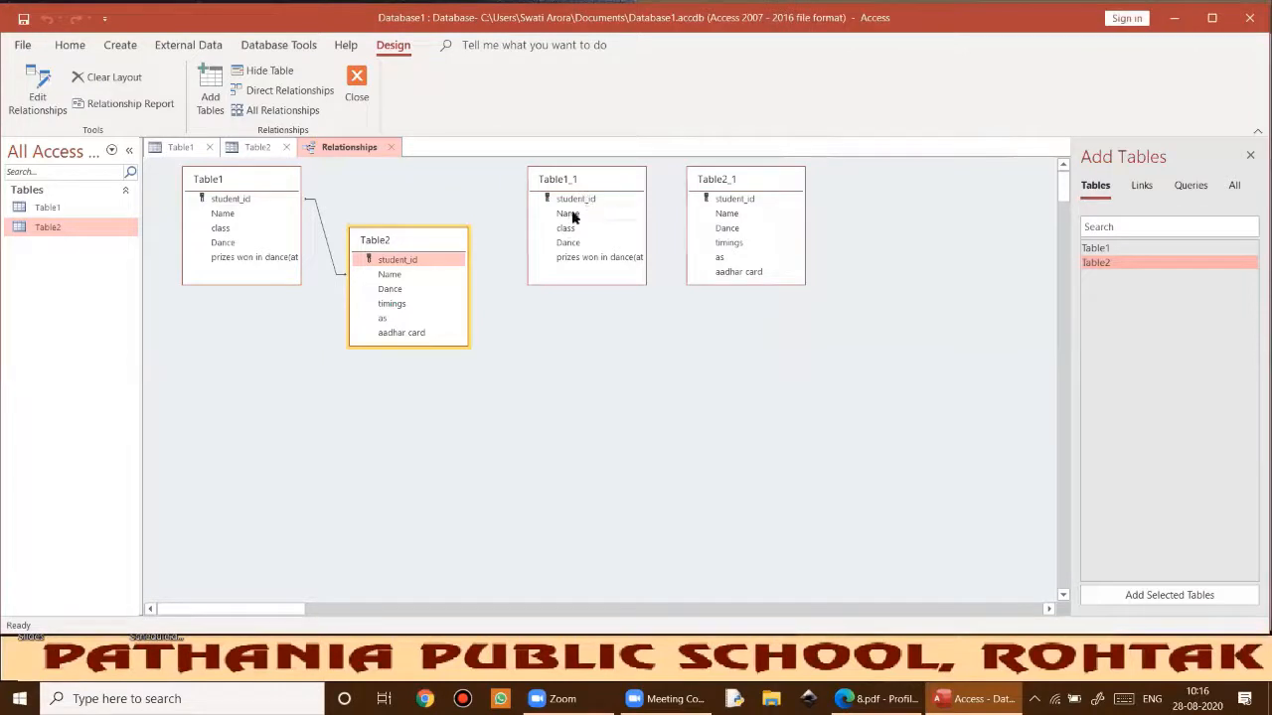
drag(570, 214, 727, 216)
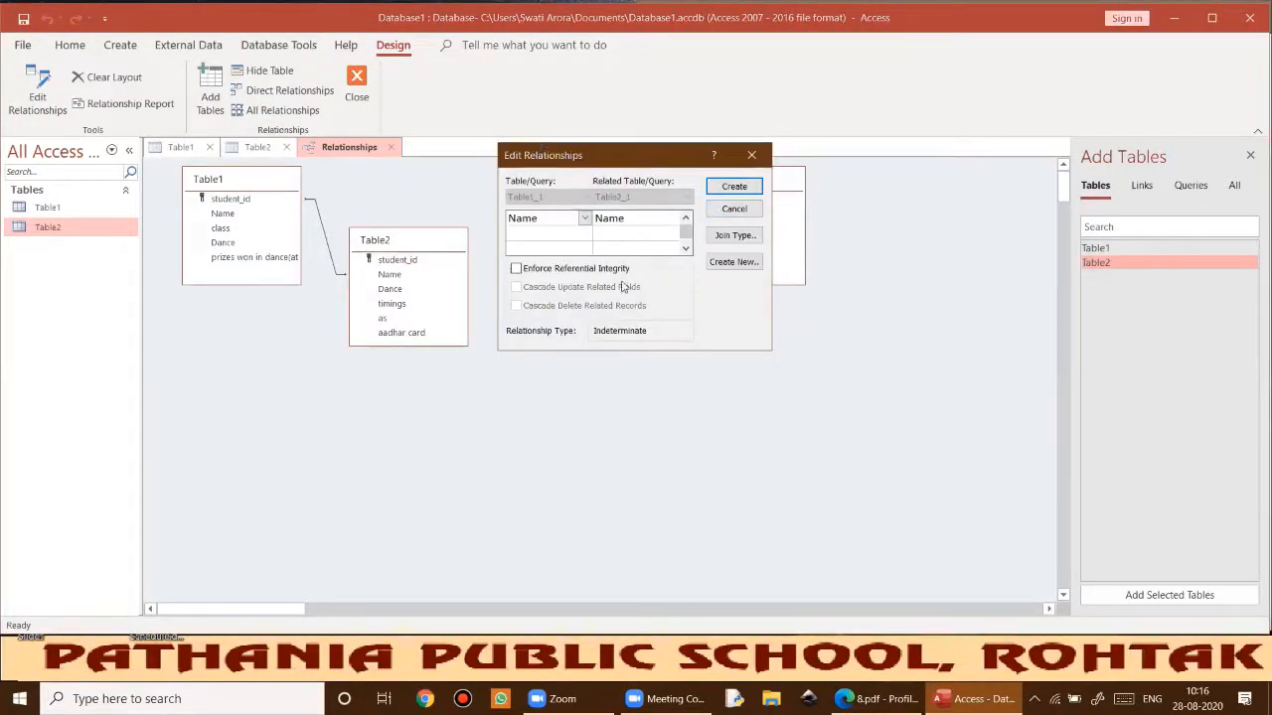
click(752, 156)
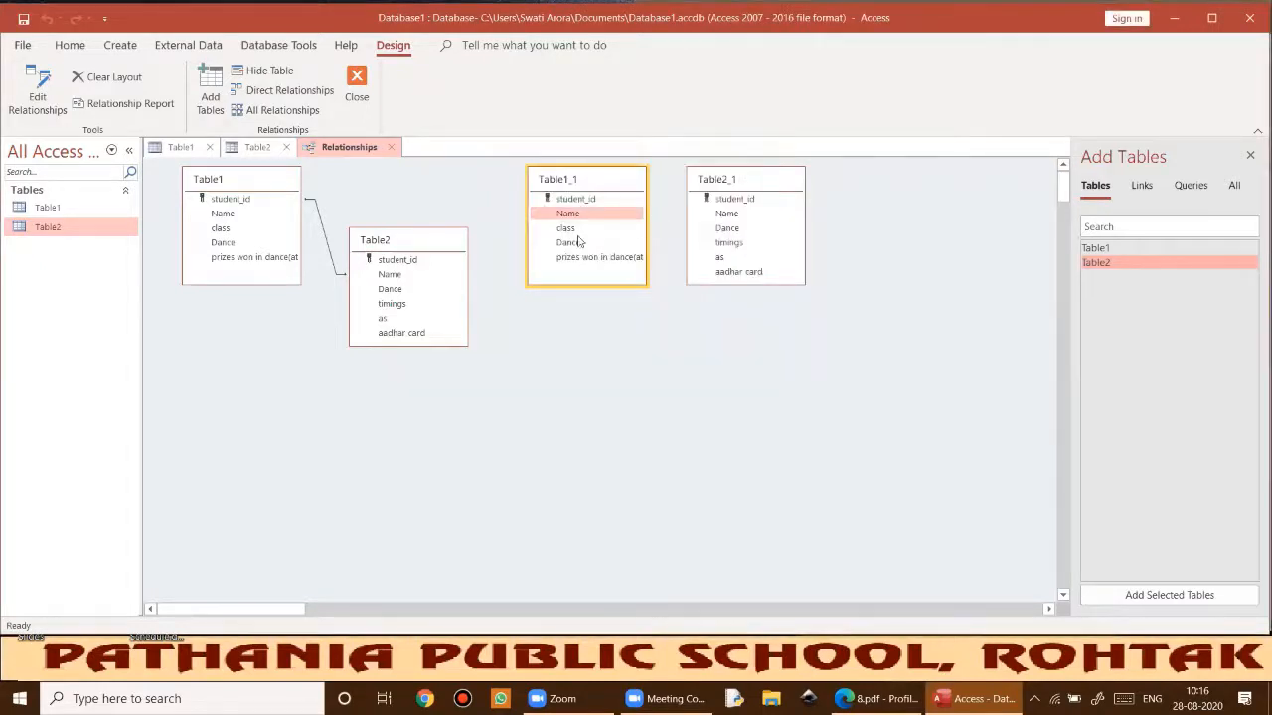
drag(577, 230, 721, 229)
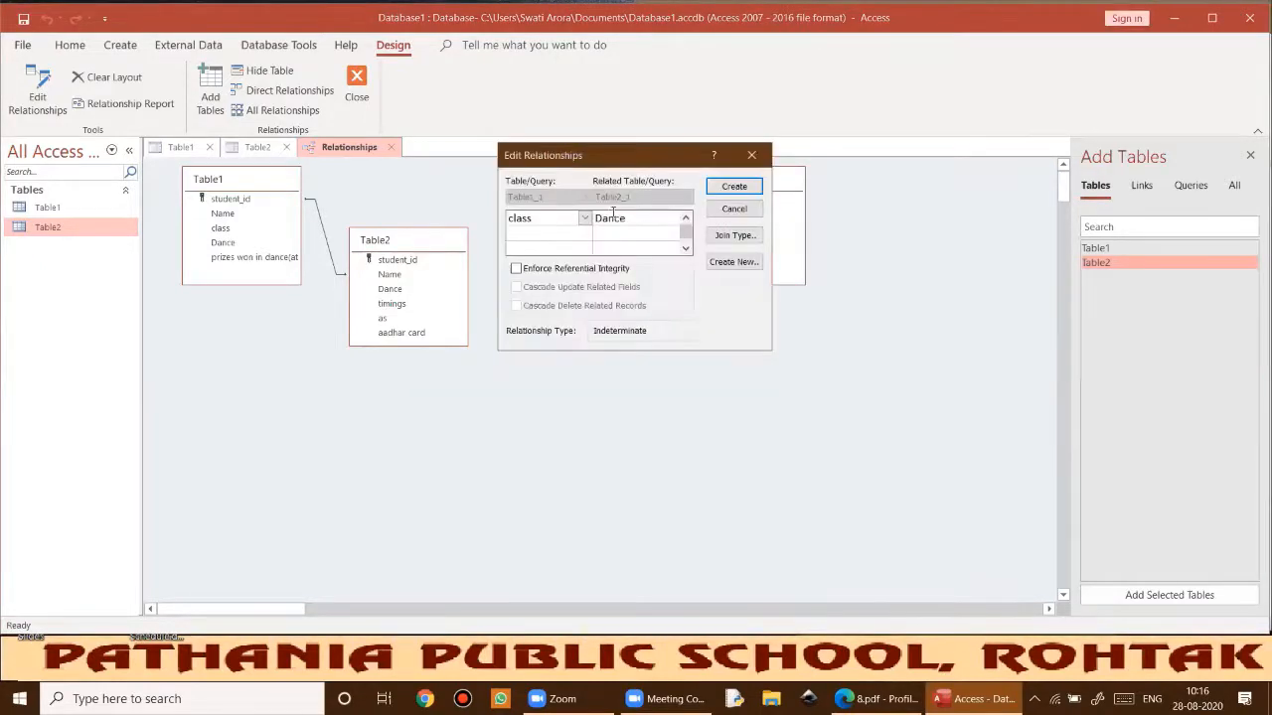
click(753, 155)
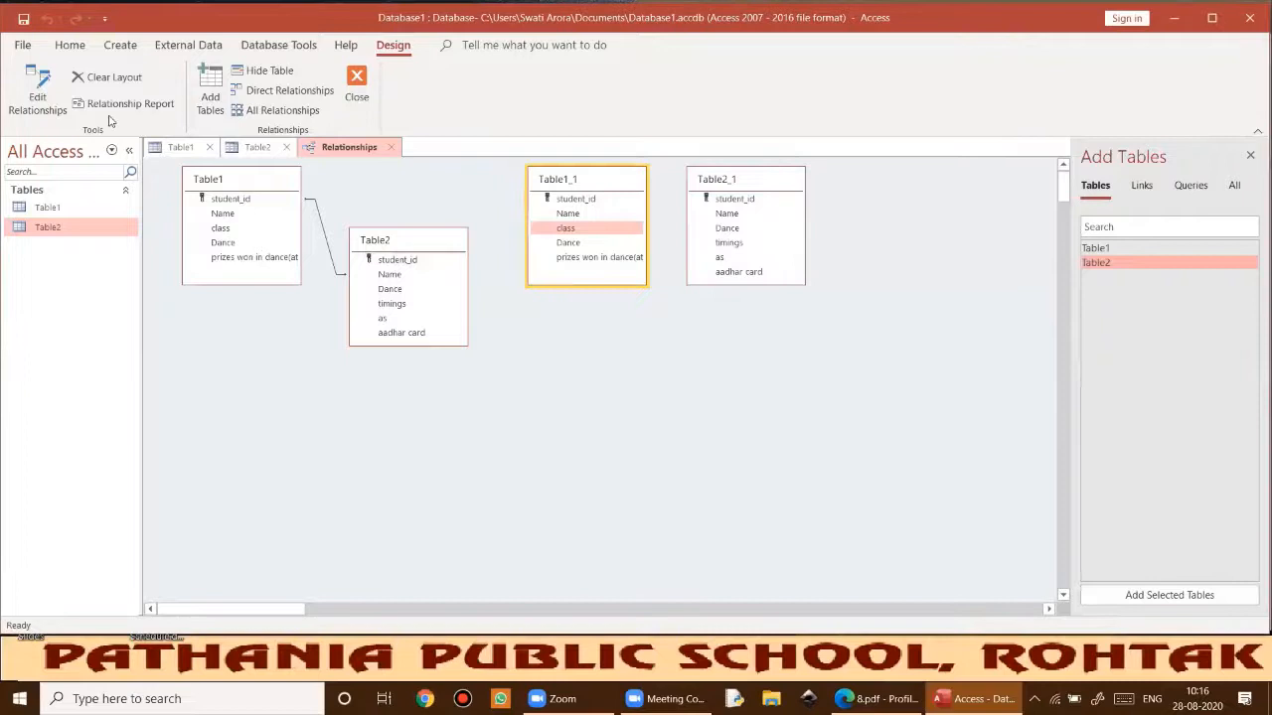
Open the Edit Relationships dialog and load the relationship between Table1 and Table2.
click(38, 97)
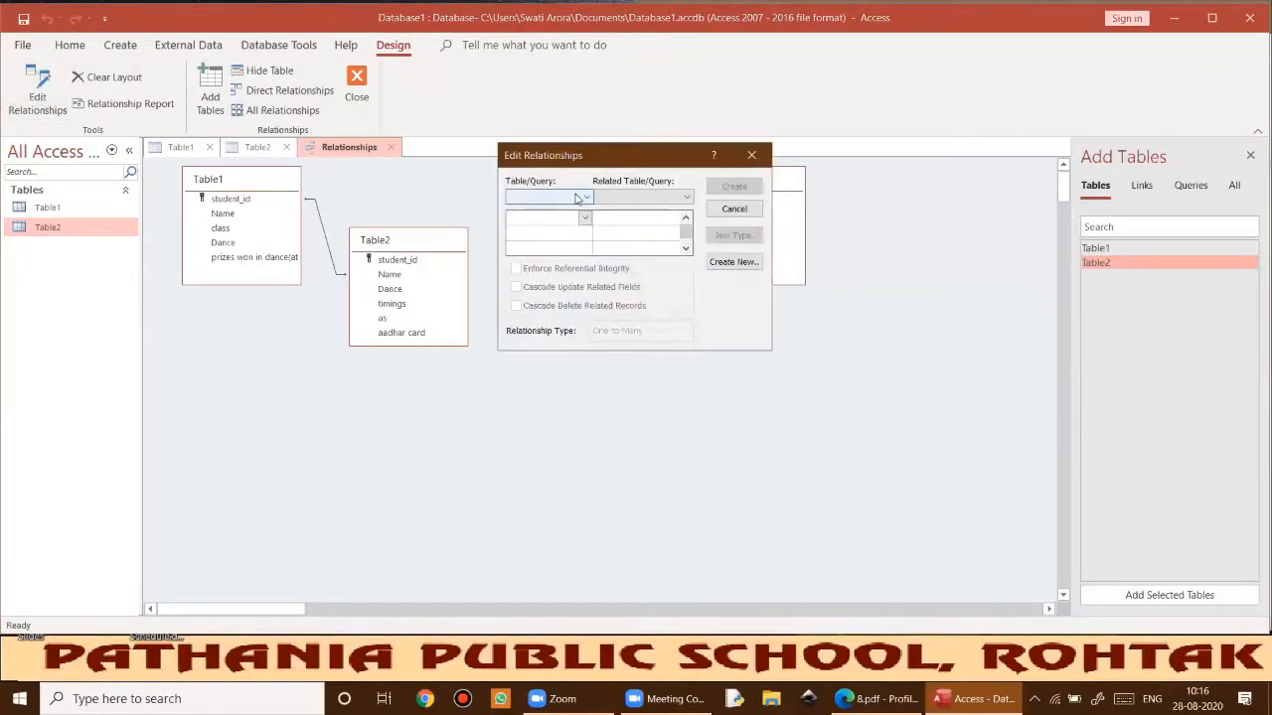
click(588, 198)
click(527, 211)
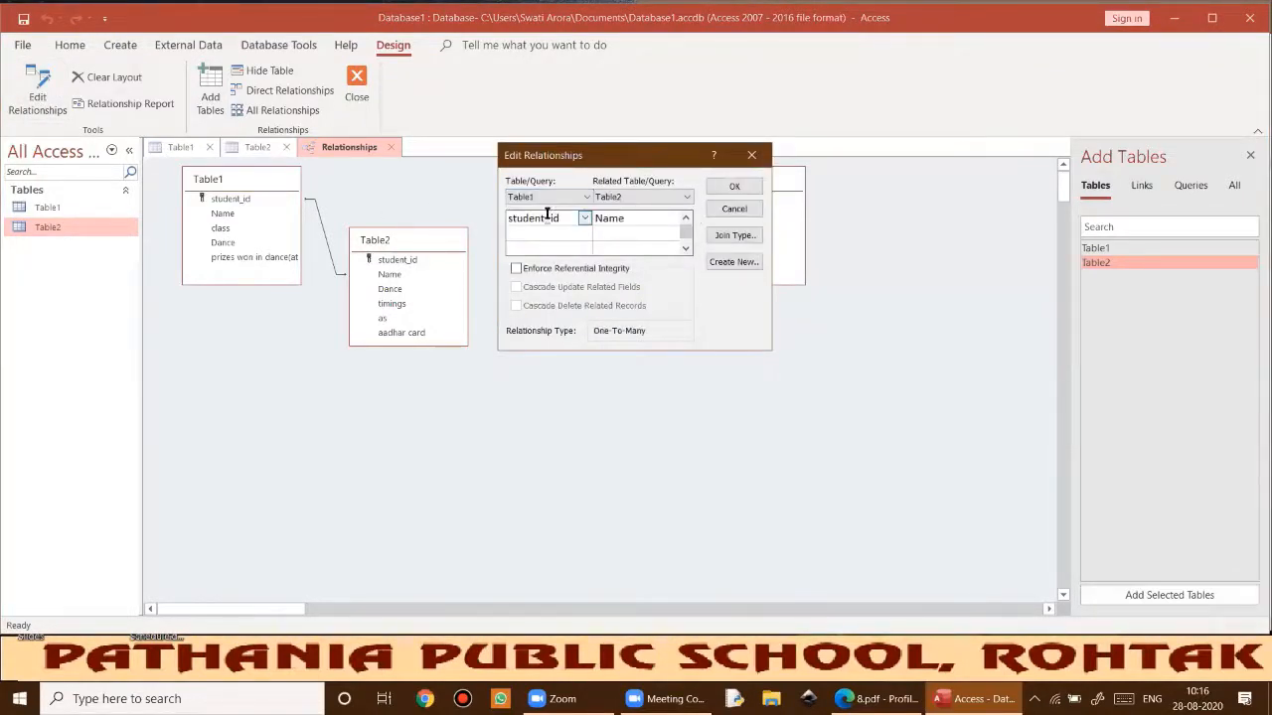
click(686, 196)
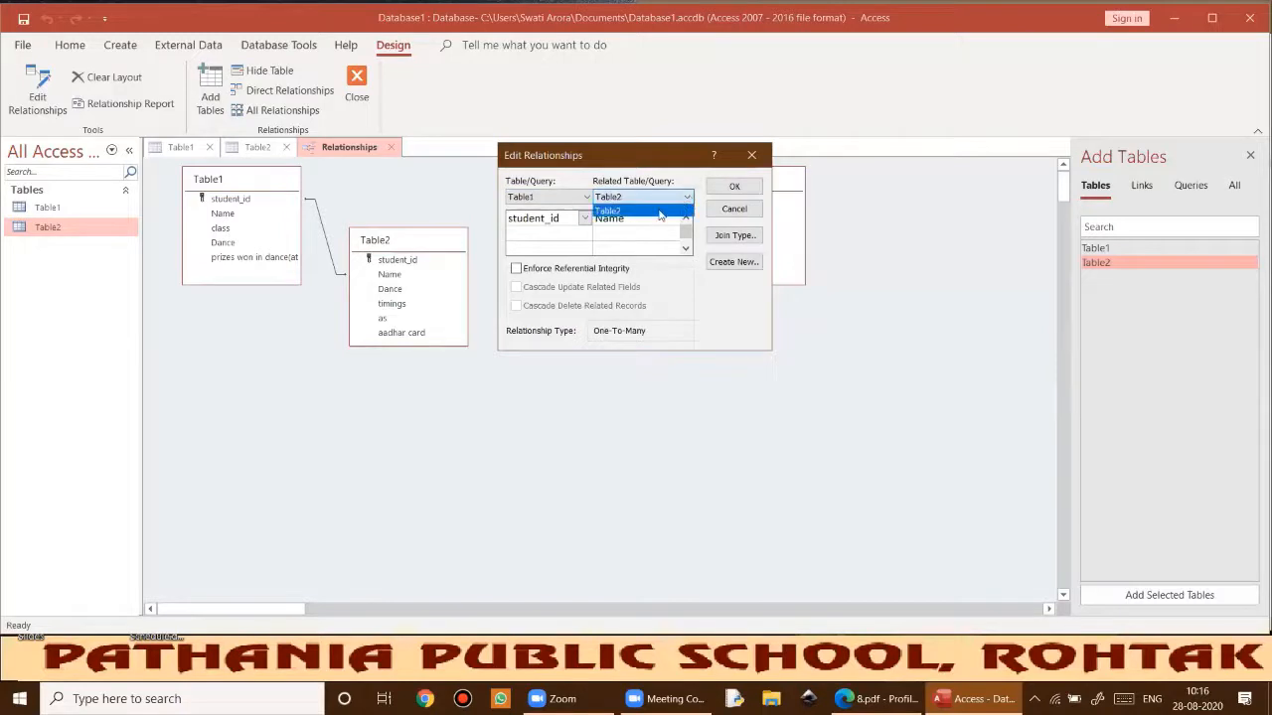
click(660, 213)
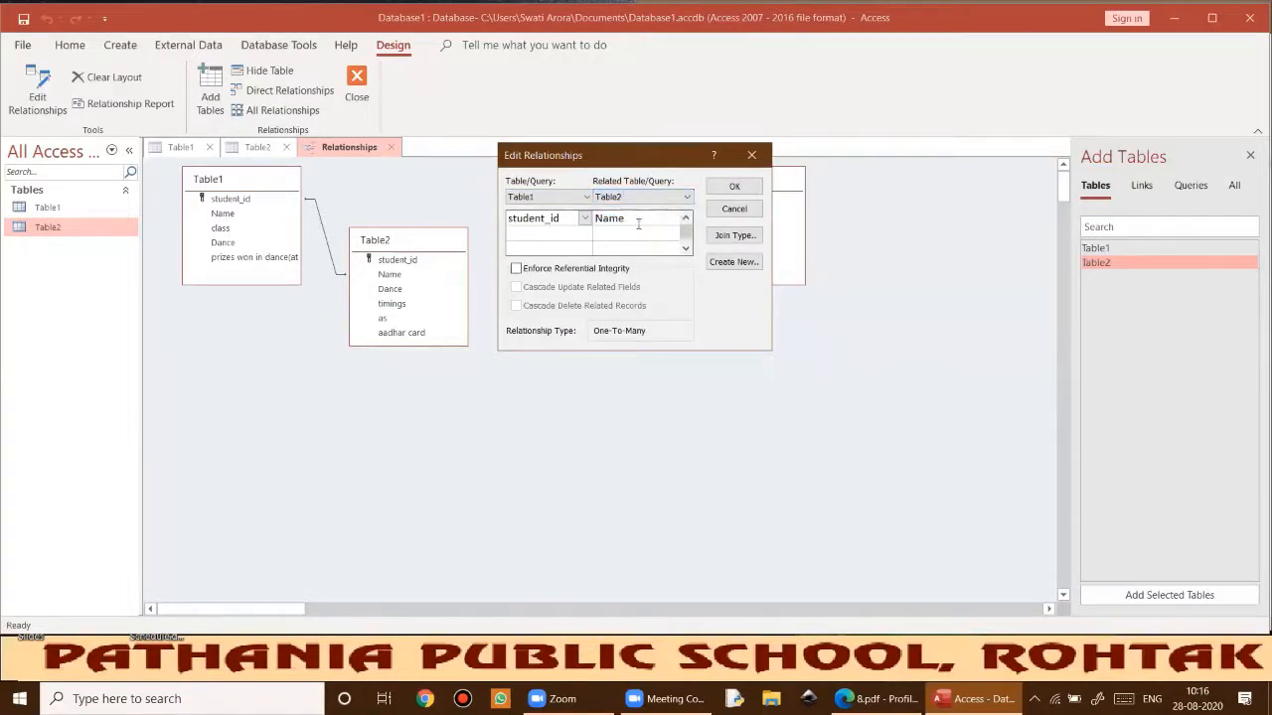
click(584, 218)
click(533, 250)
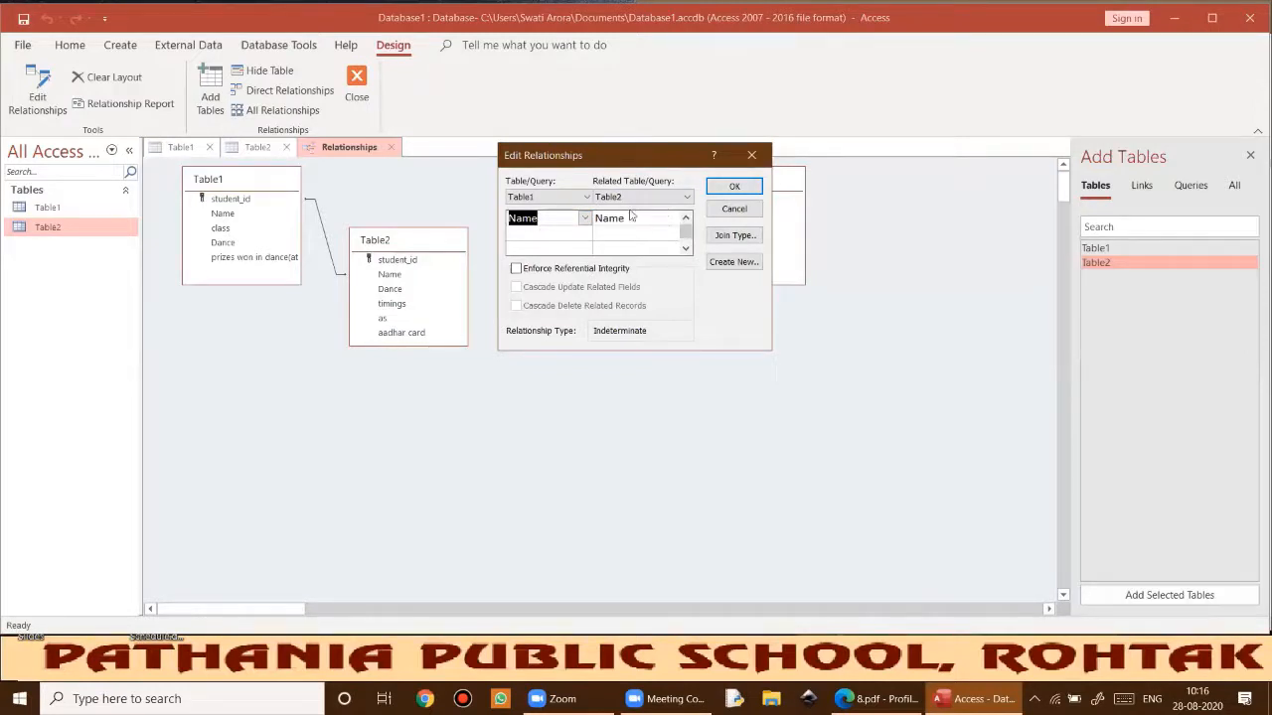
click(661, 218)
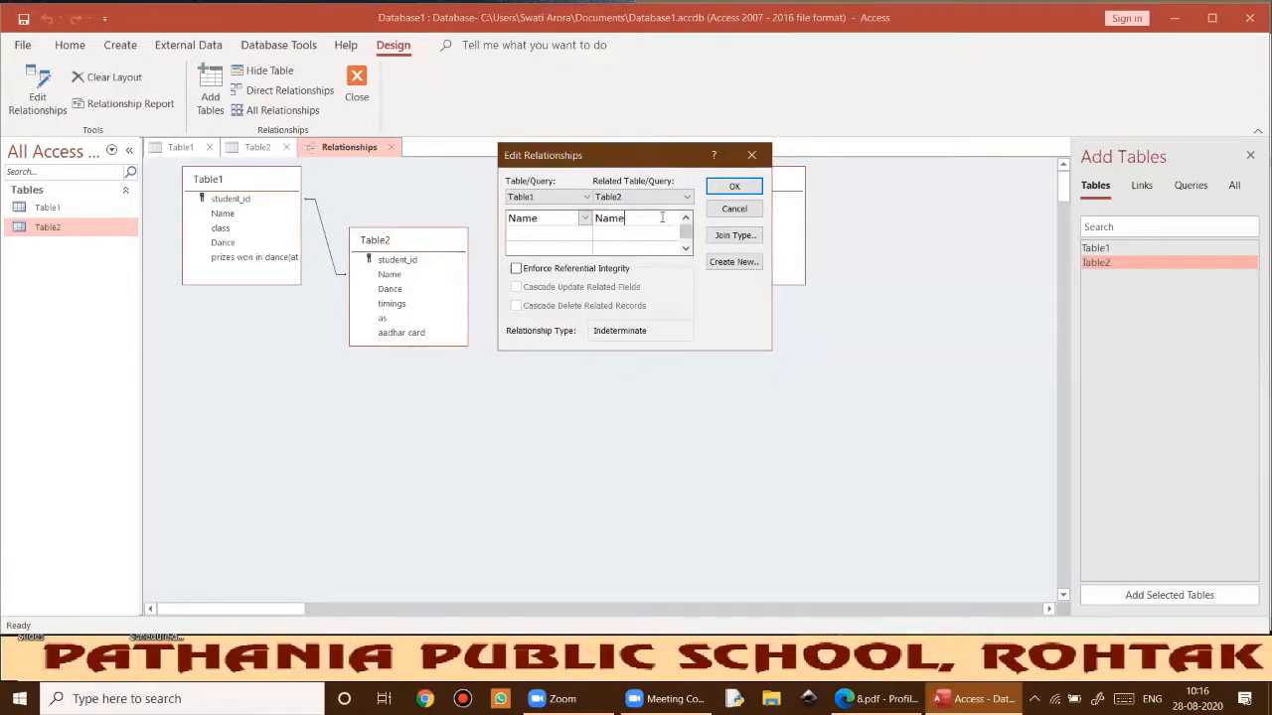
click(550, 220)
click(586, 221)
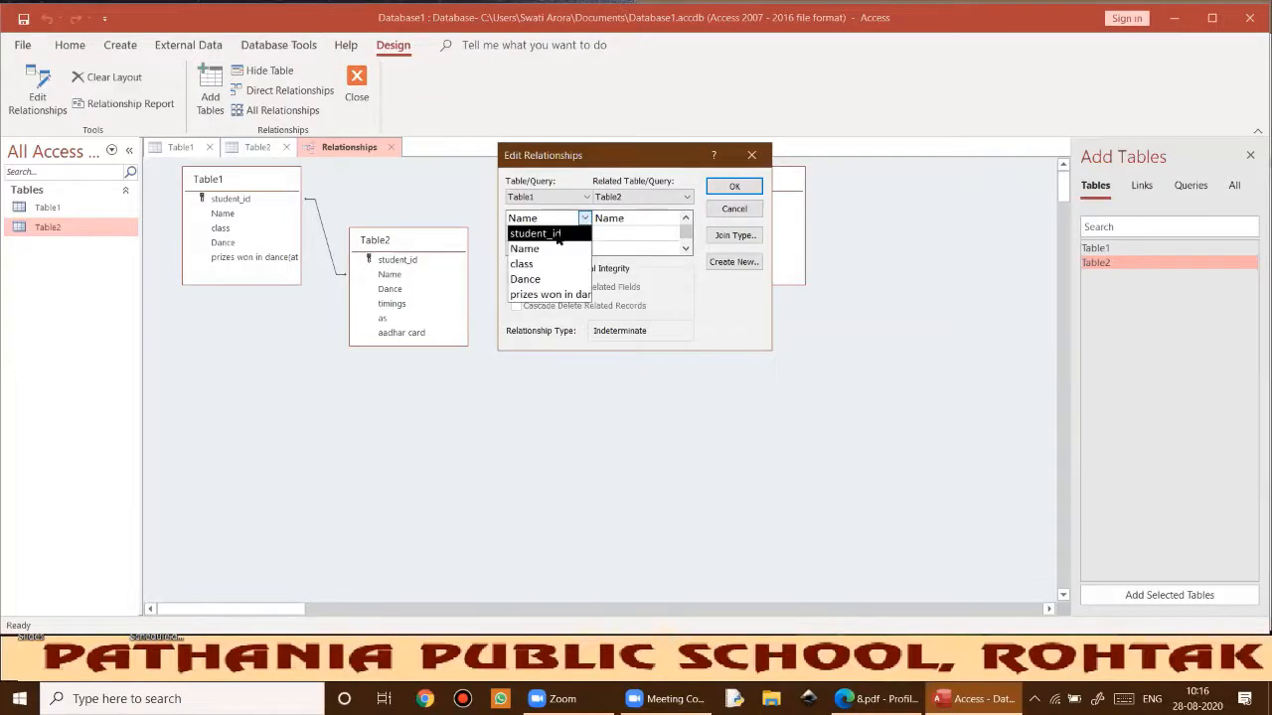
click(561, 233)
Set Table2's linking field to timings, matched with student_id in Table1, and save the edited relationship.
click(661, 229)
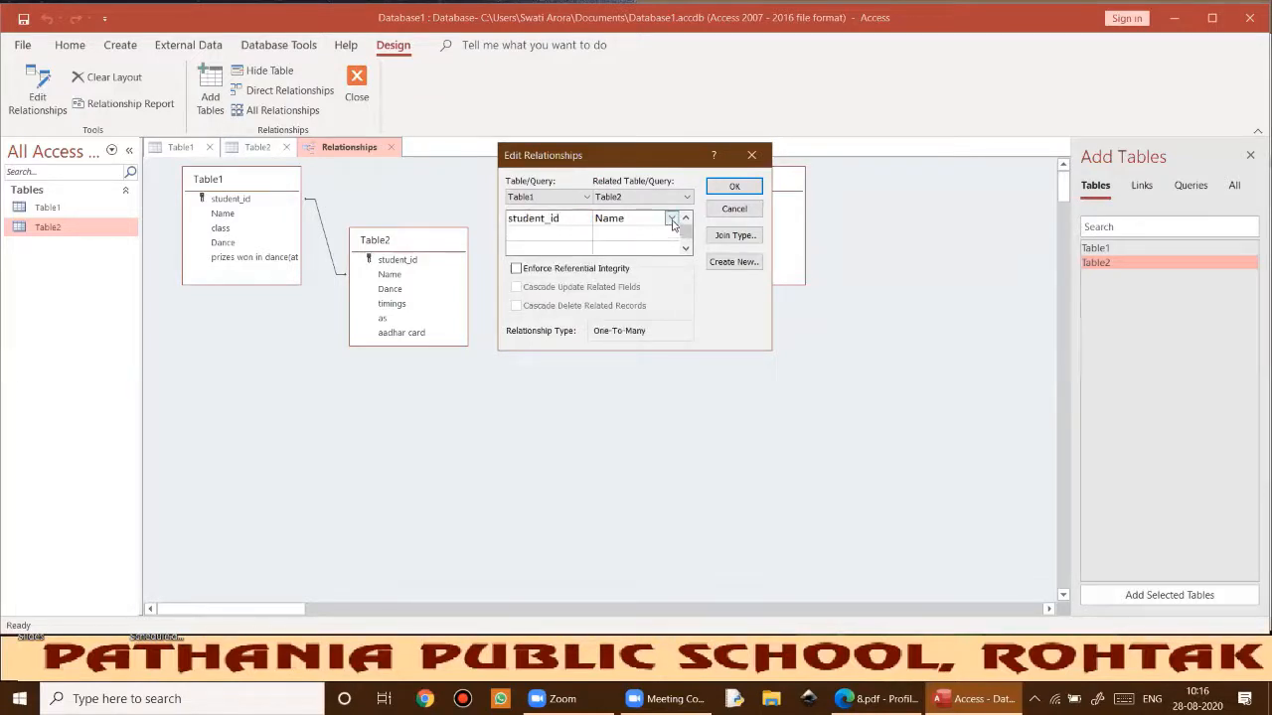
click(672, 217)
click(649, 261)
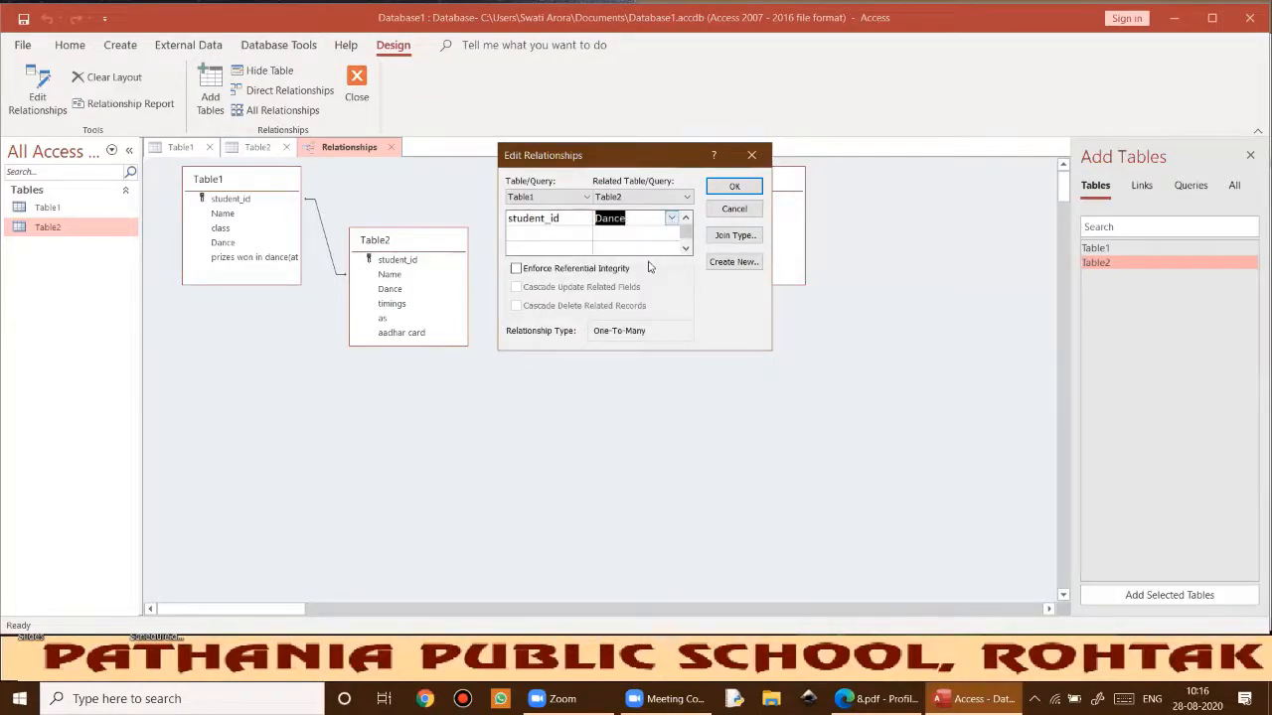
click(673, 219)
click(660, 279)
click(735, 187)
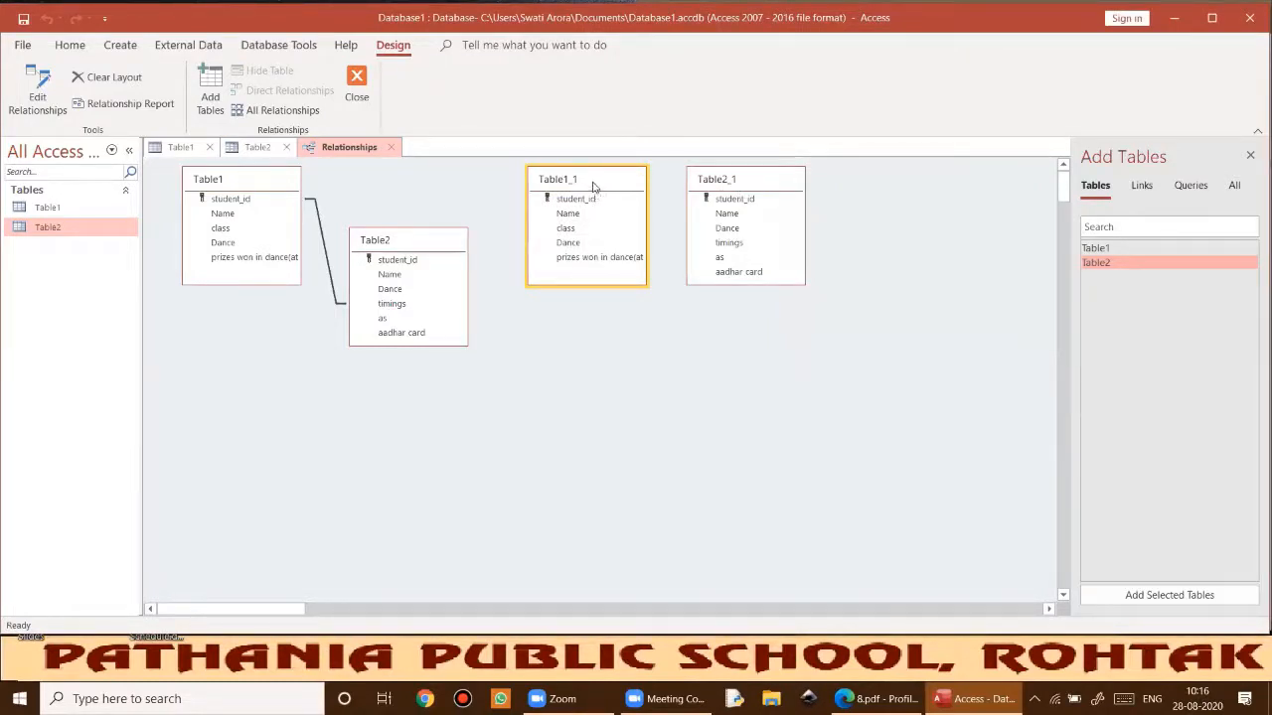
Start a new relationship from the Edit Relationships dialog with Table1_1 as the left table and Table2_1 as the right table.
click(37, 94)
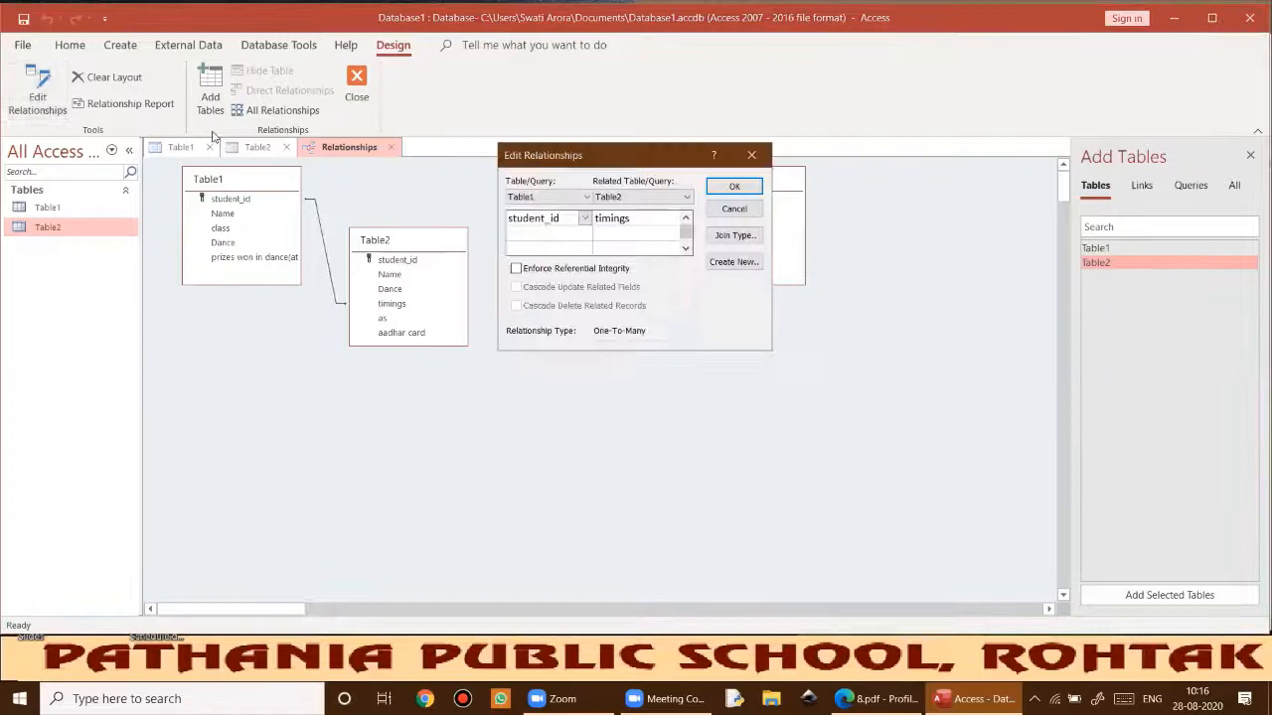
click(724, 261)
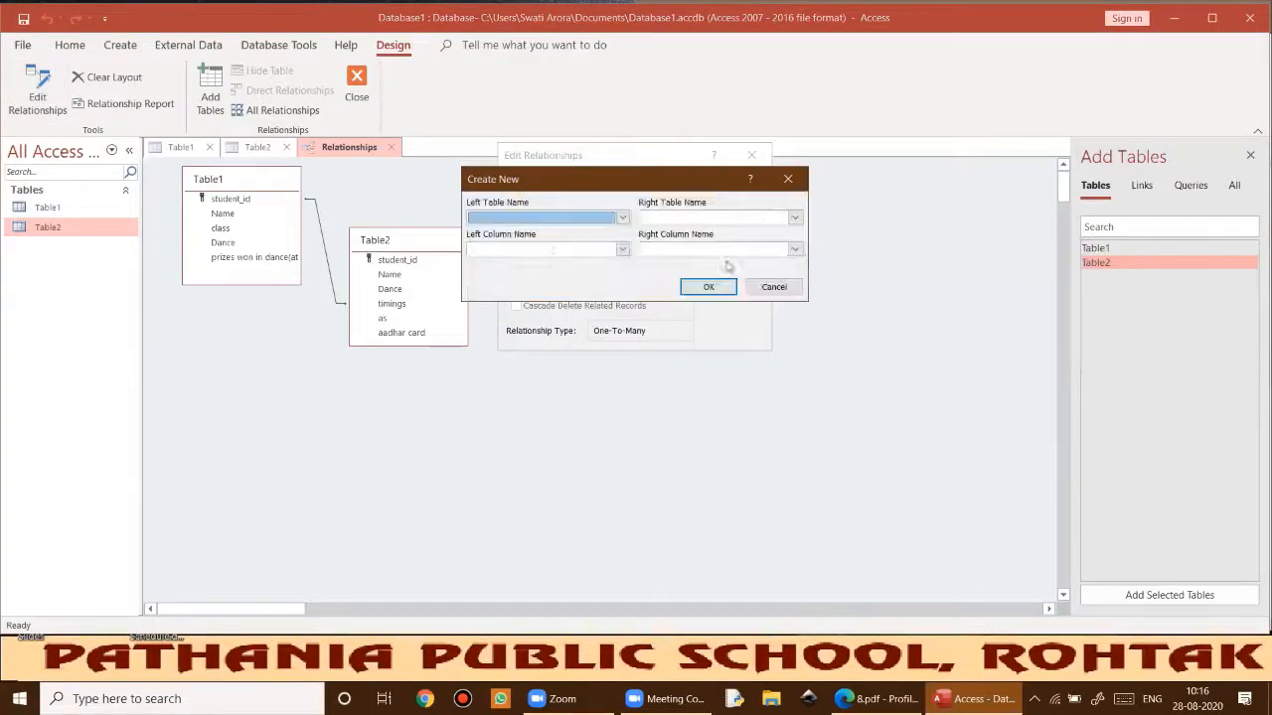
click(621, 219)
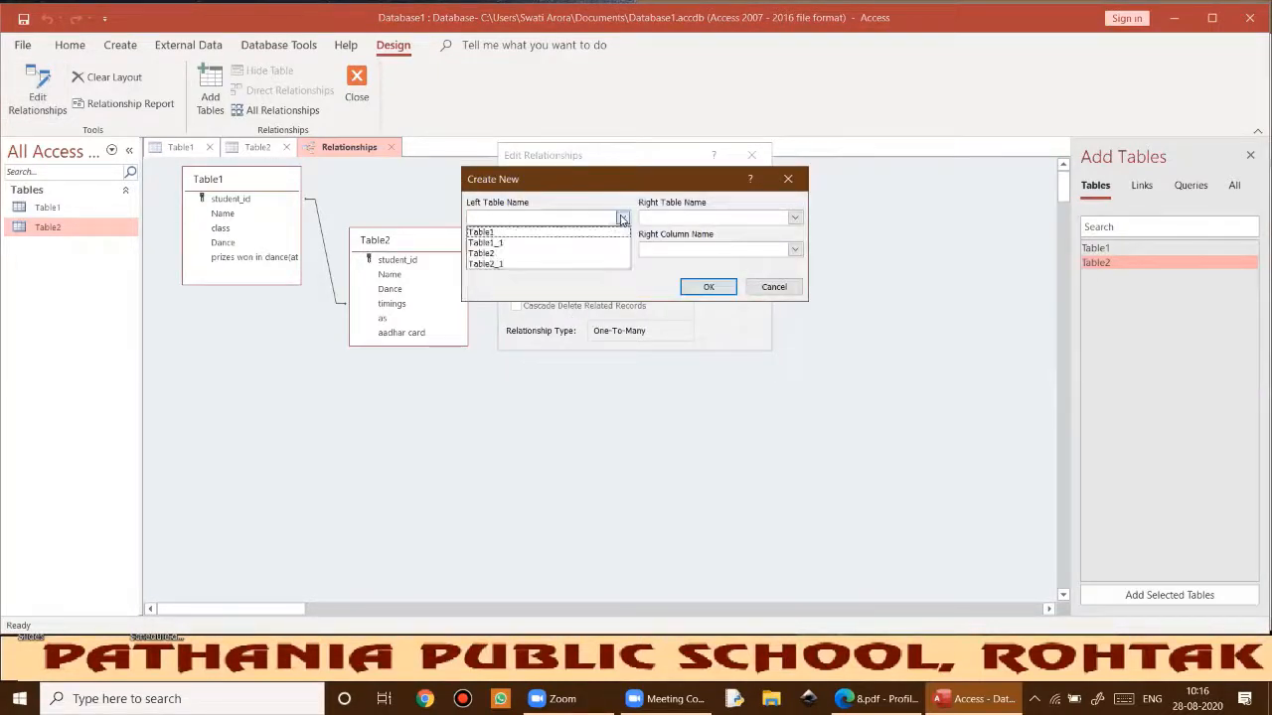
click(502, 233)
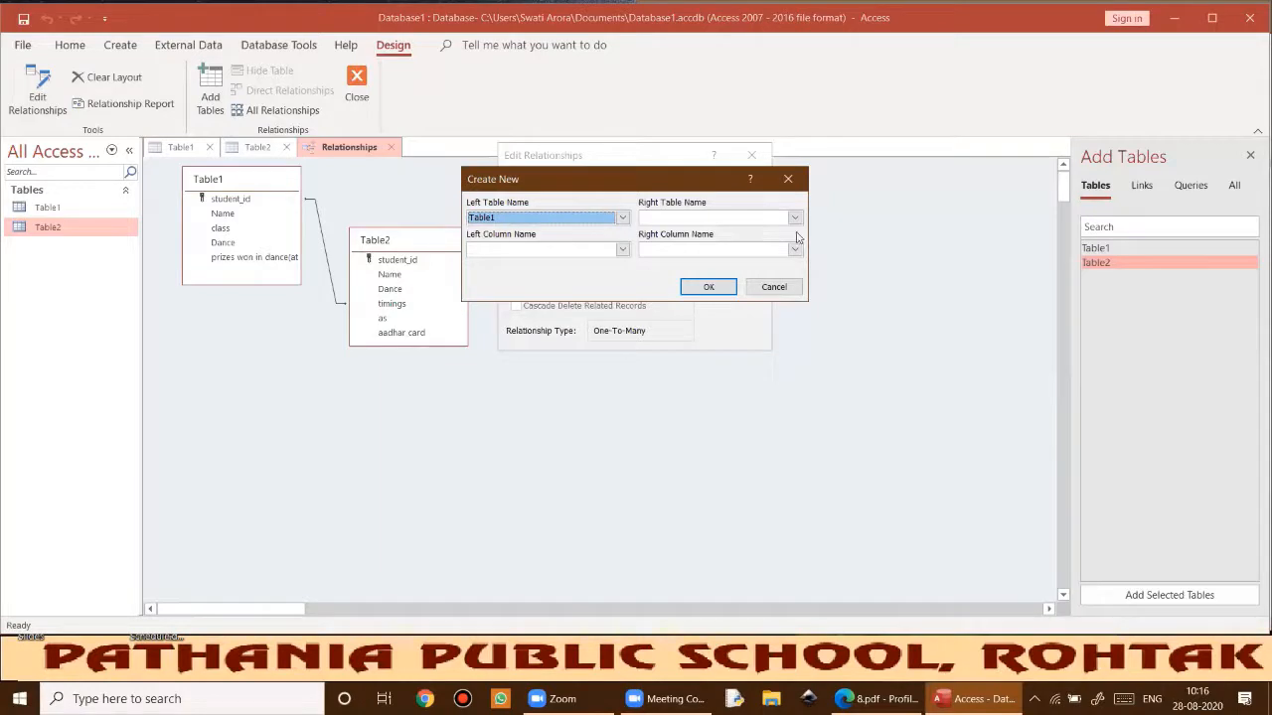
click(623, 218)
click(506, 243)
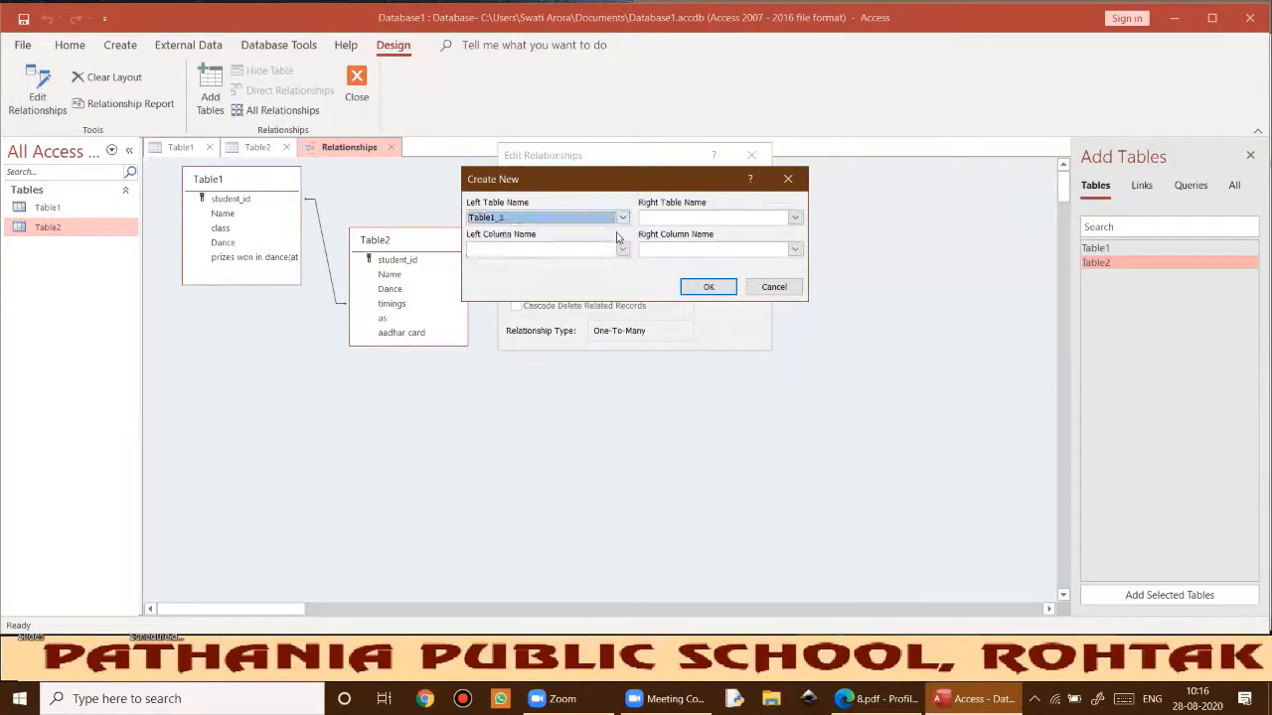
click(795, 218)
click(695, 261)
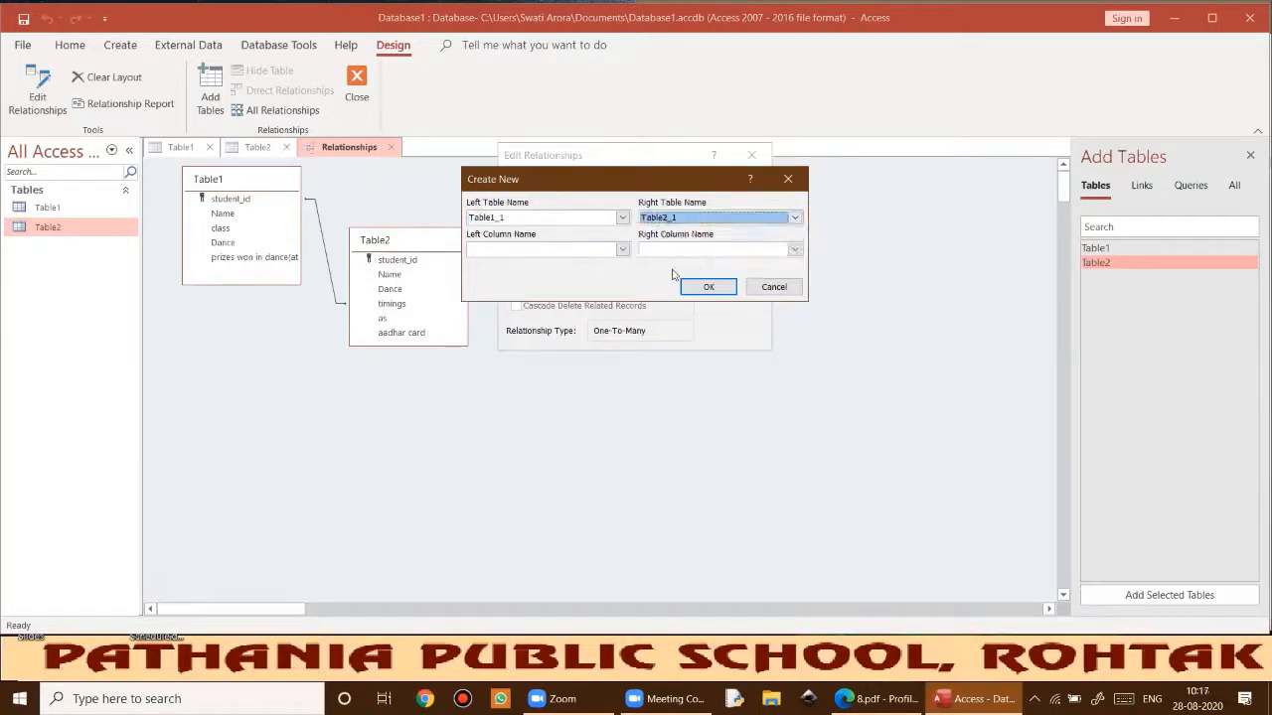
Create the relationship linking student_id in Table1_1 to timings in Table2_1, and move Table2_1 farther away from Table1_1.
click(622, 250)
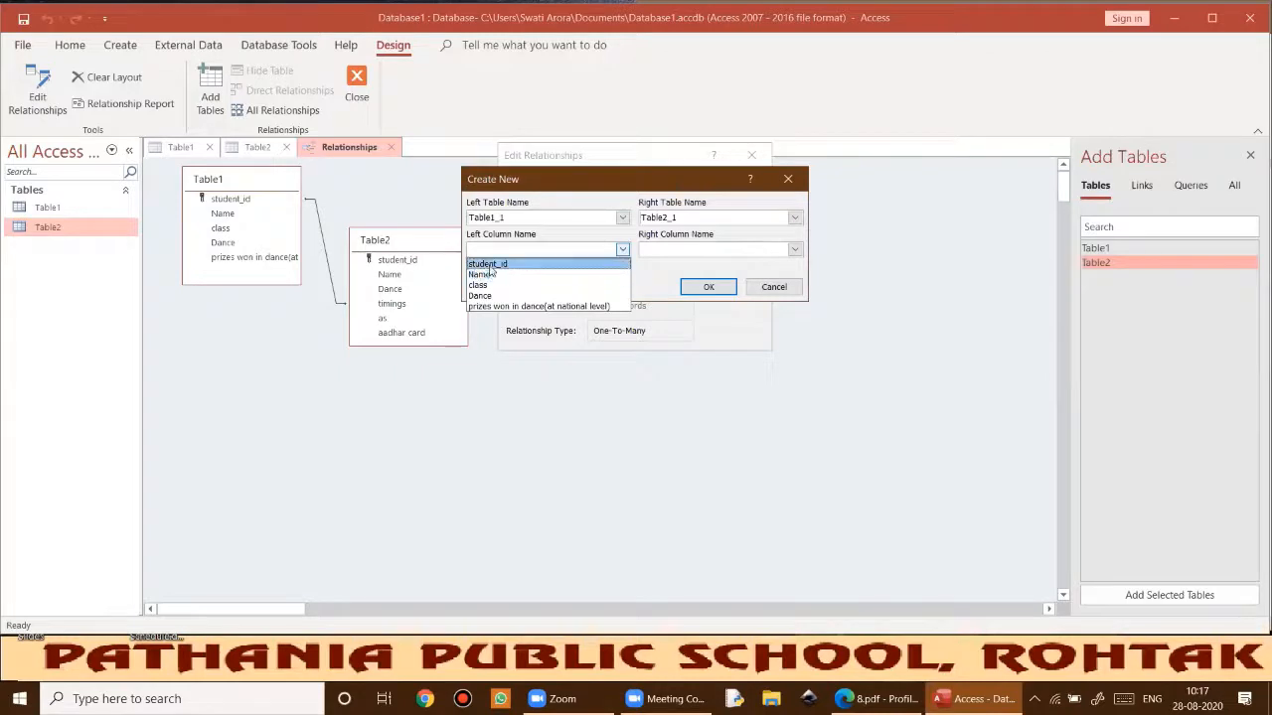
click(637, 270)
click(795, 250)
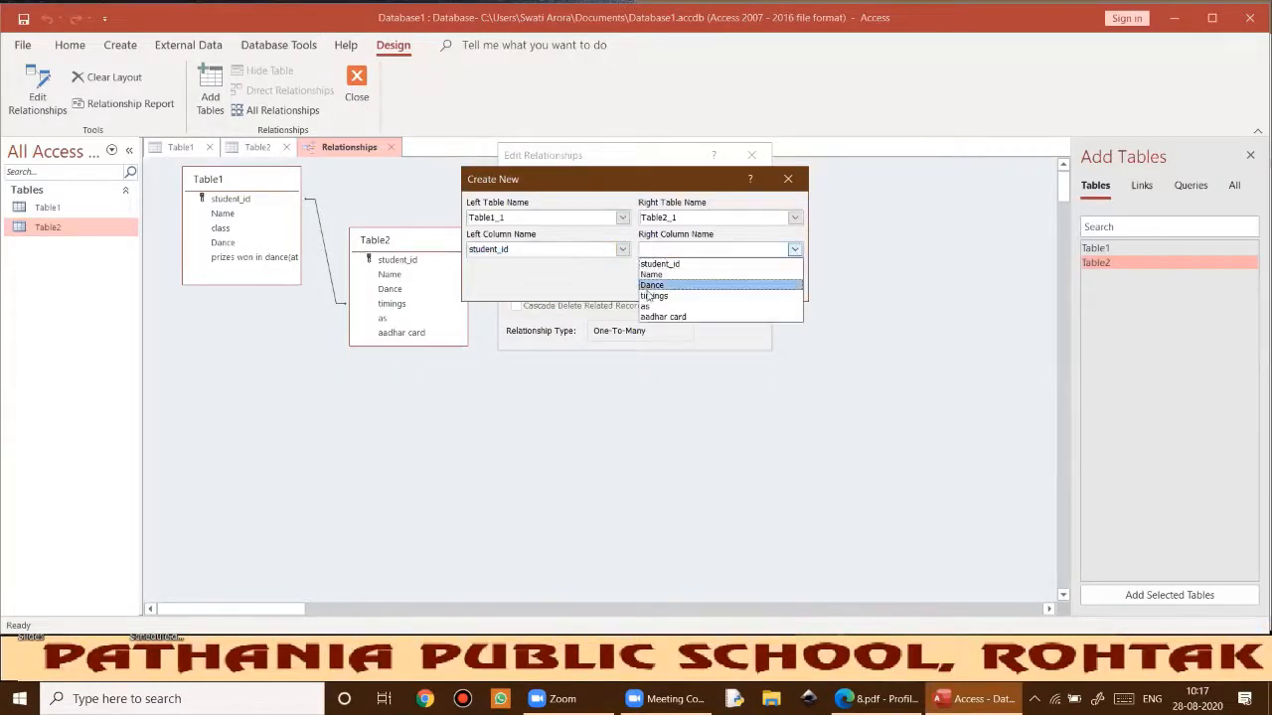
click(653, 295)
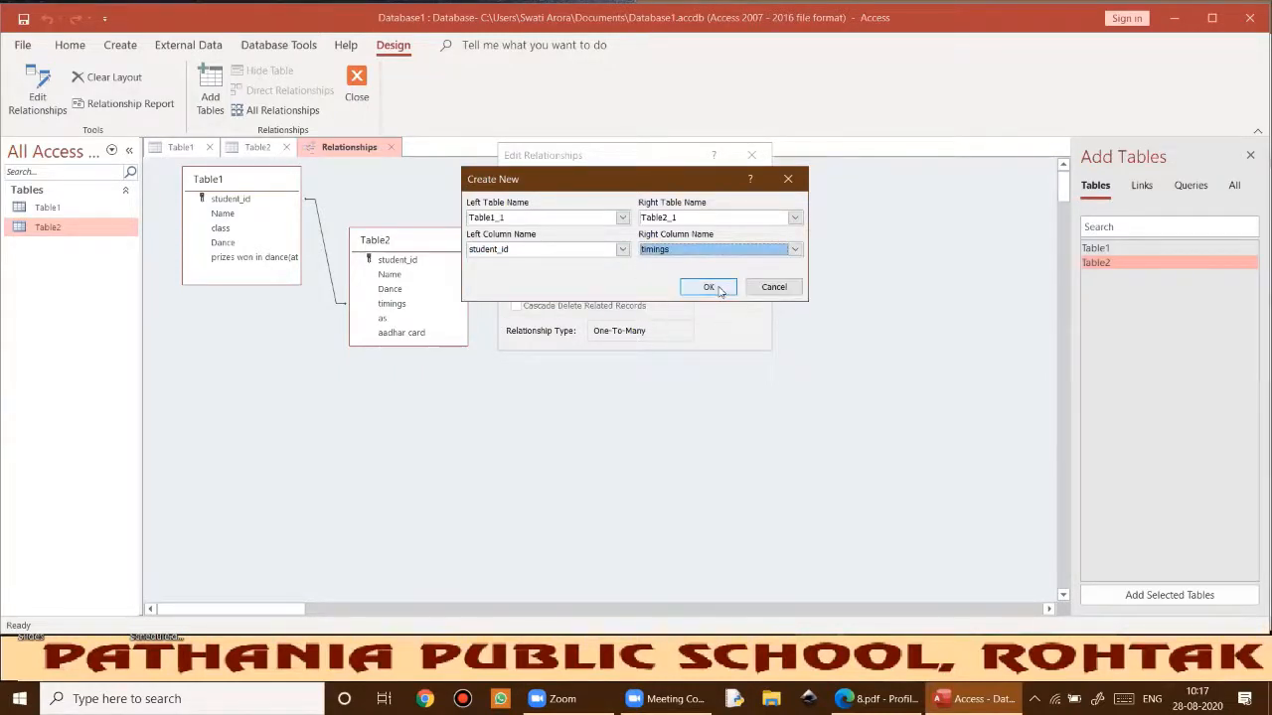
click(719, 291)
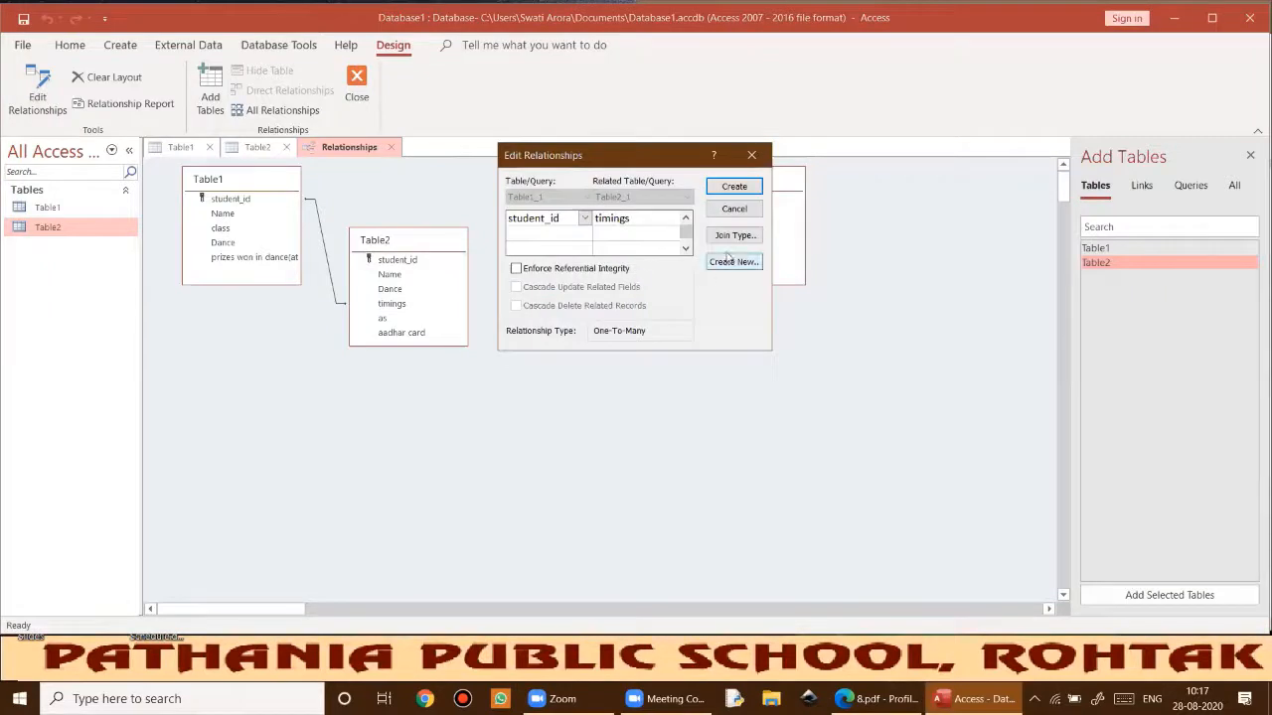
click(733, 188)
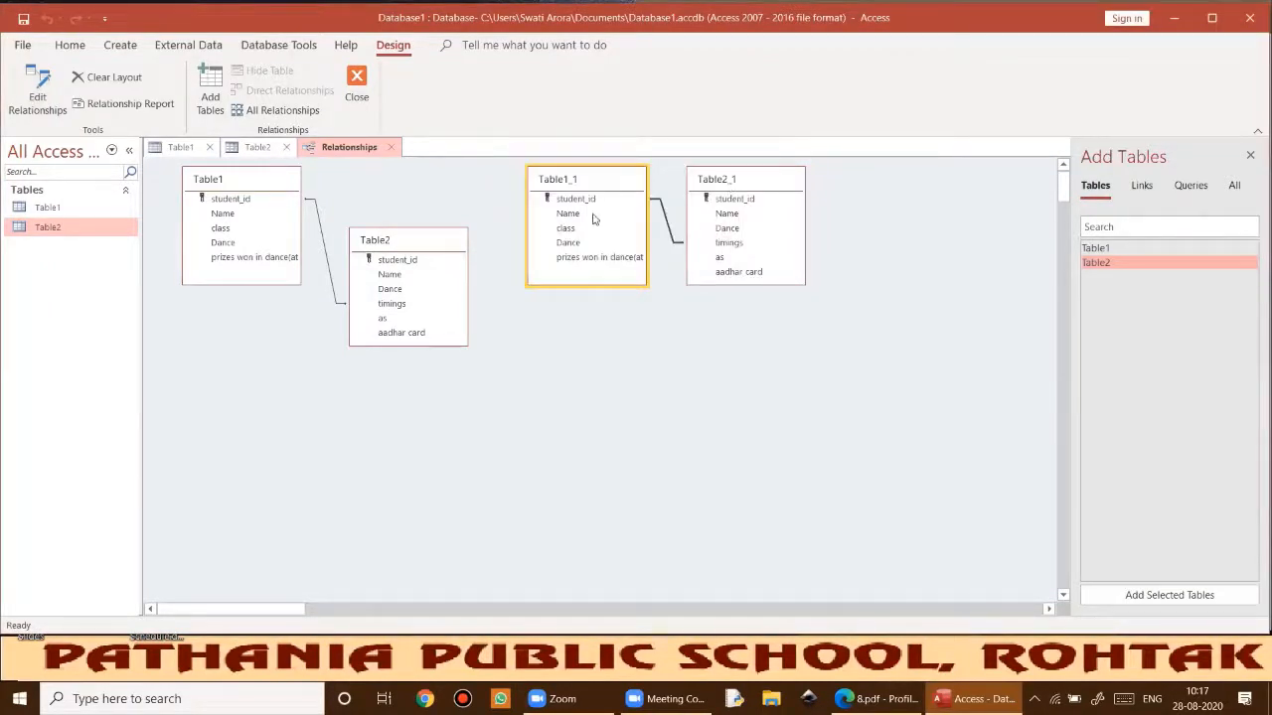
click(735, 228)
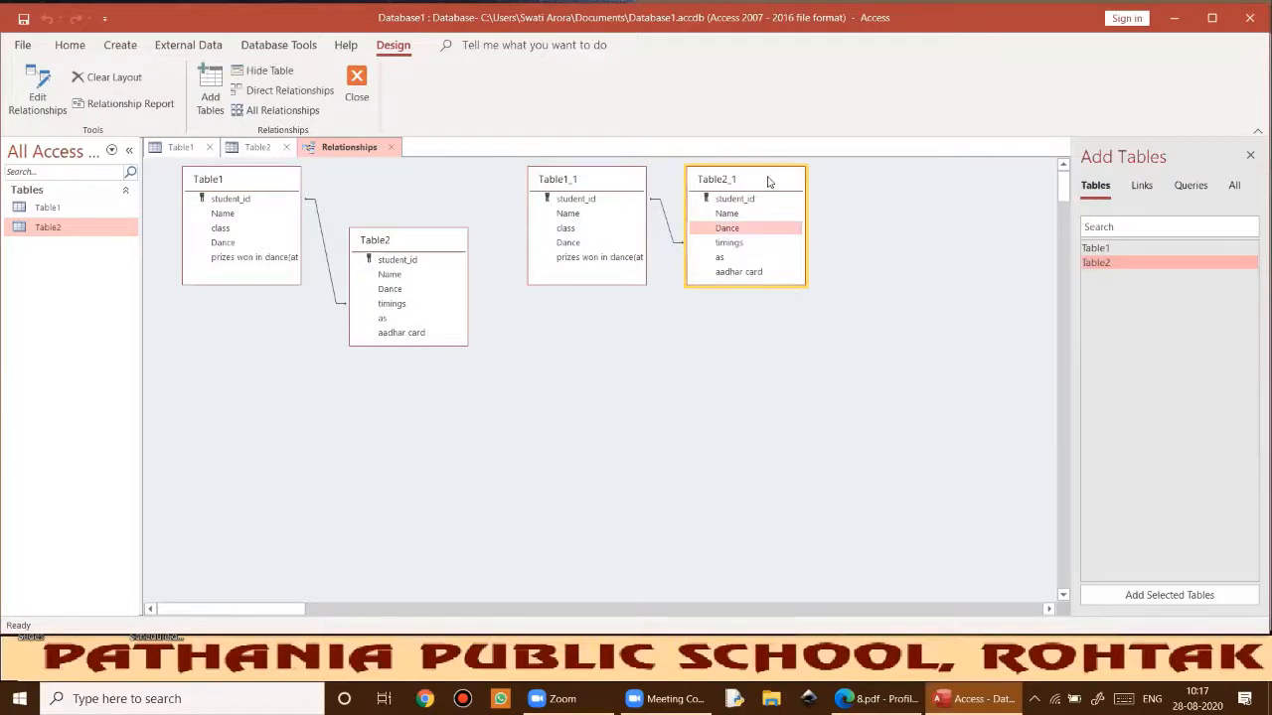
drag(767, 181, 898, 267)
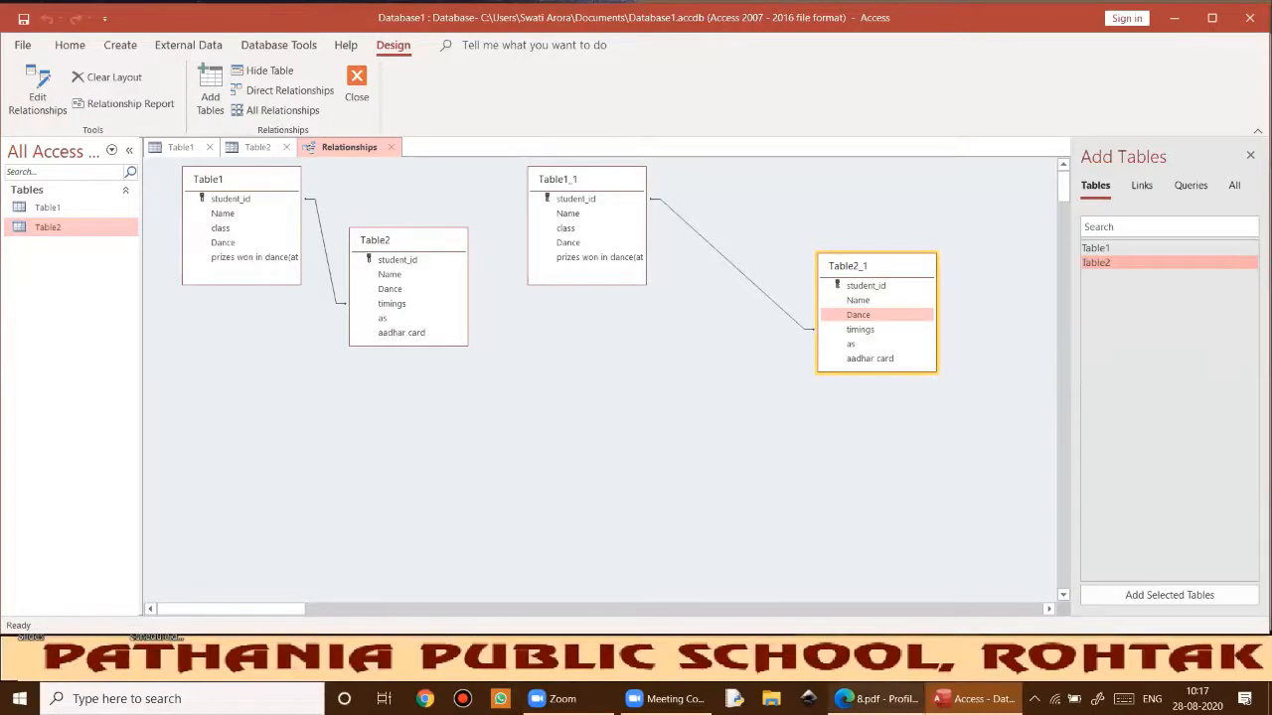
Switch to the textbook 8.pdf in Edge and read on through the Relationships window instructions from page 27.
click(879, 698)
scroll(817, 419, down, 5)
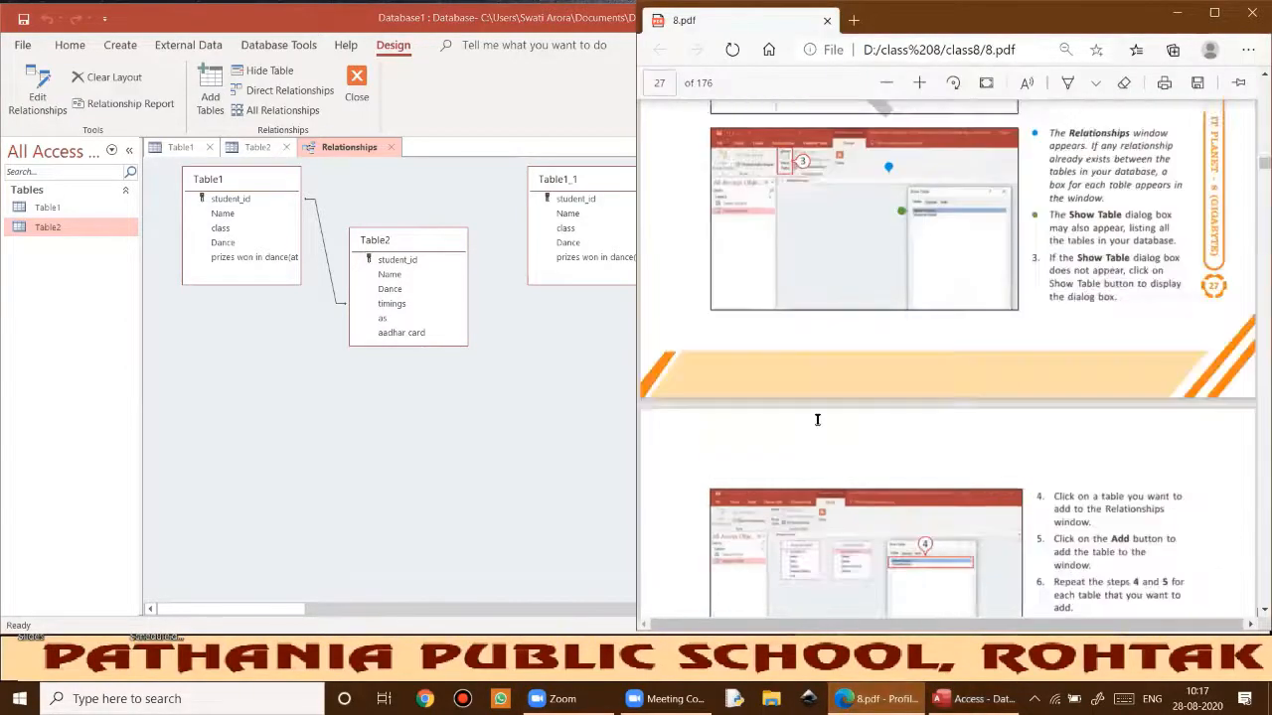